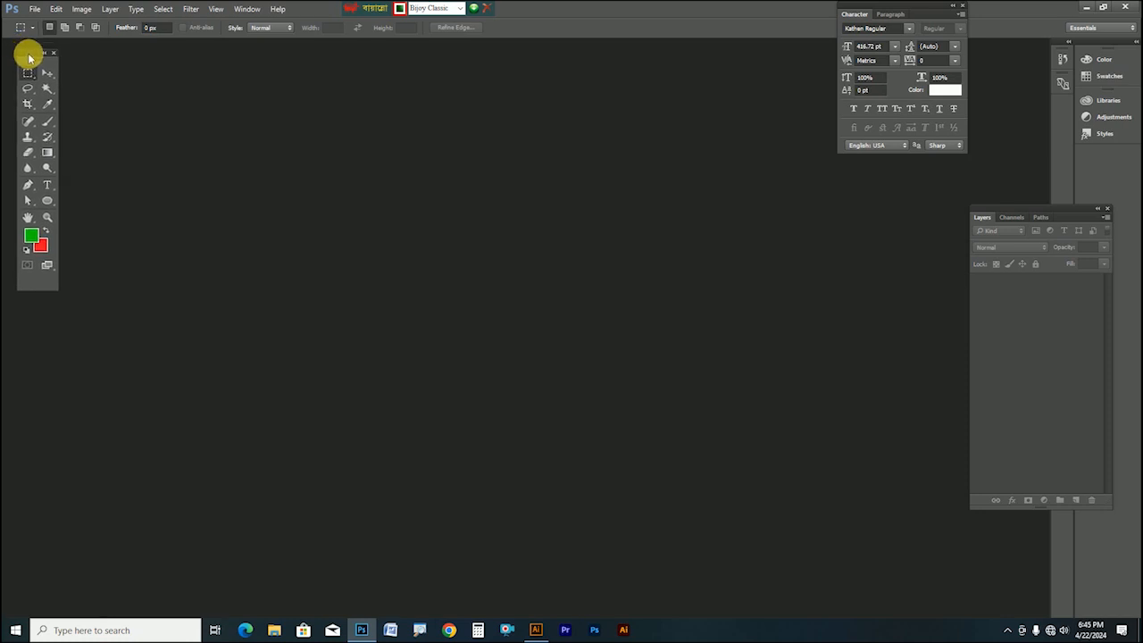
# Rearrange the workspace panels and move the keyboard layout toolbar out of the way
pyautogui.moveTo(29, 58); pyautogui.dragTo(26, 52)
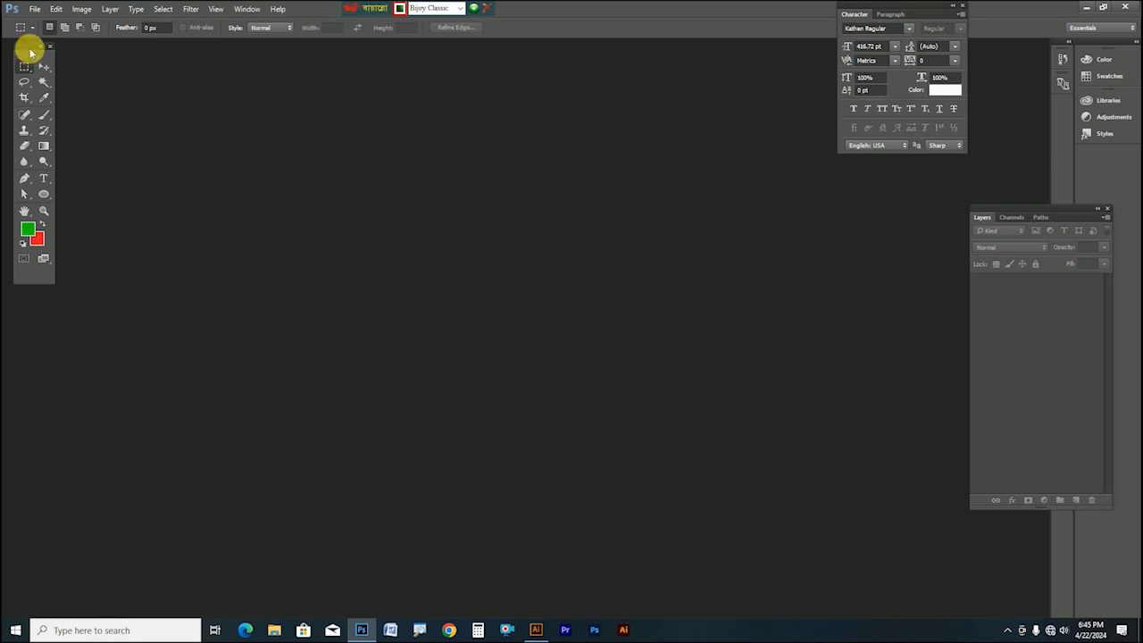
pyautogui.moveTo(30, 50); pyautogui.dragTo(24, 50)
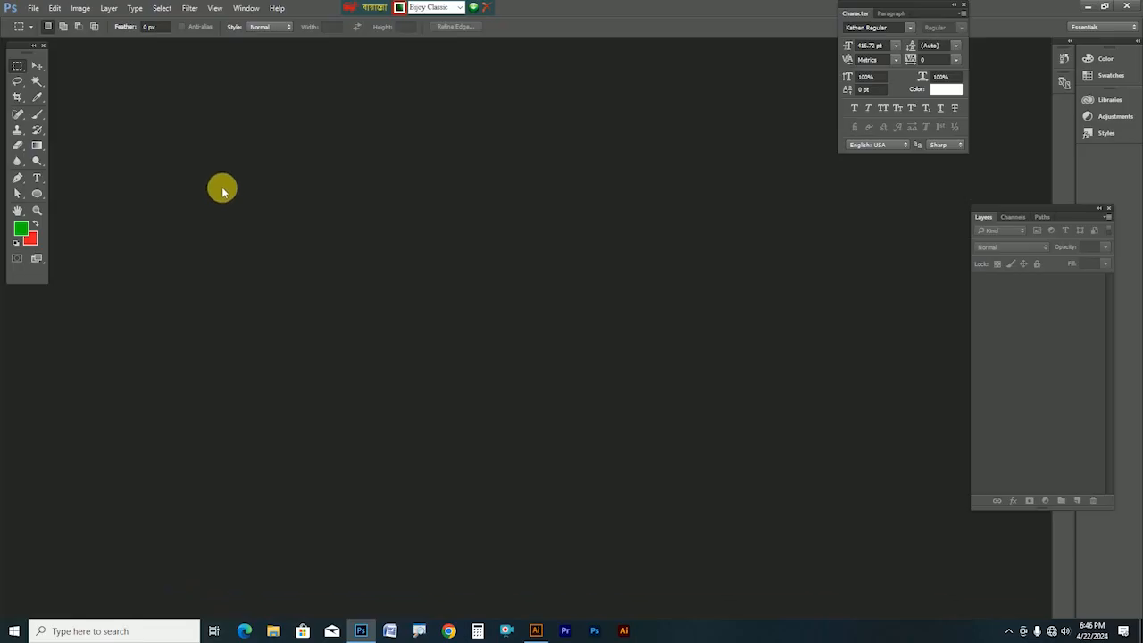
pyautogui.moveTo(368, 10); pyautogui.dragTo(551, 29)
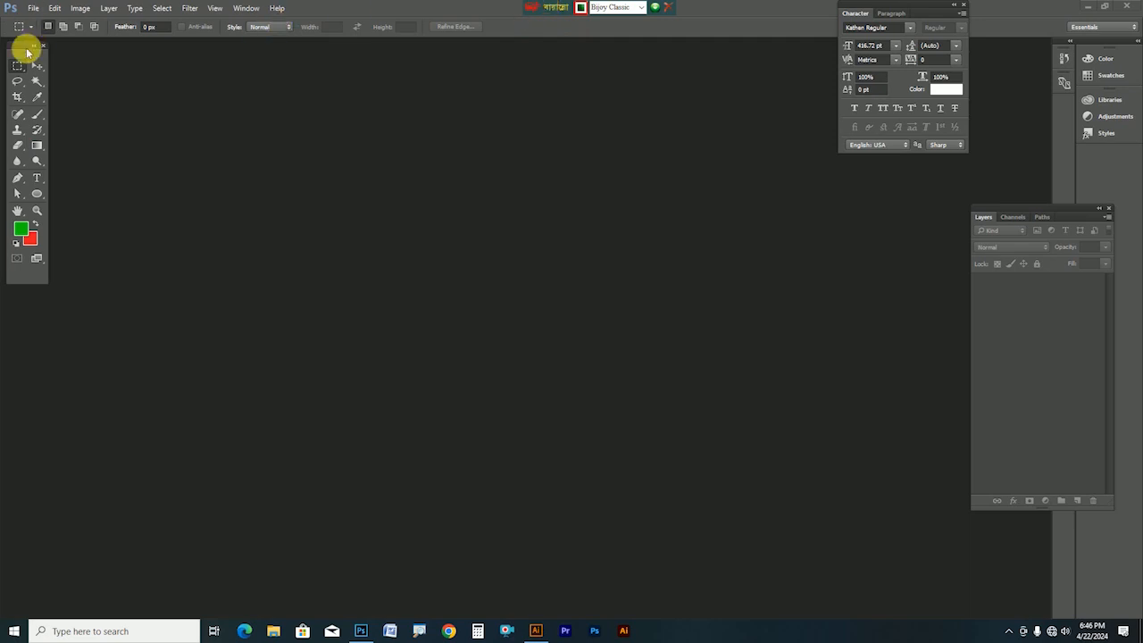
pyautogui.moveTo(21, 45)
pyautogui.mouseDown()
pyautogui.moveTo(45, 61)
pyautogui.moveTo(29, 56)
pyautogui.mouseUp()
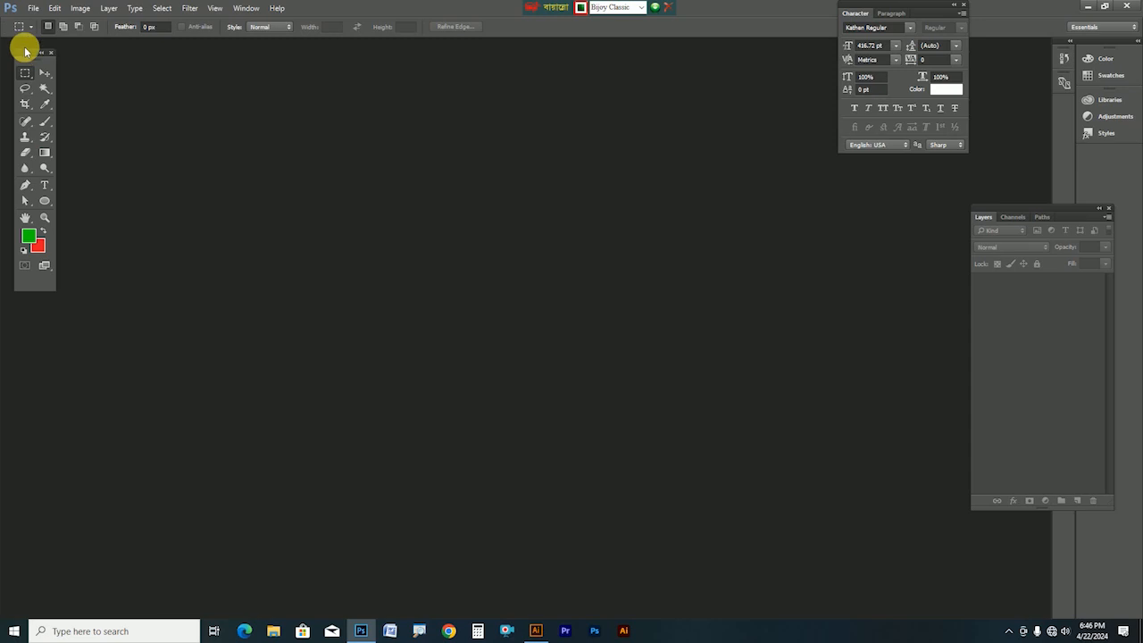
pyautogui.moveTo(25, 53); pyautogui.dragTo(27, 50)
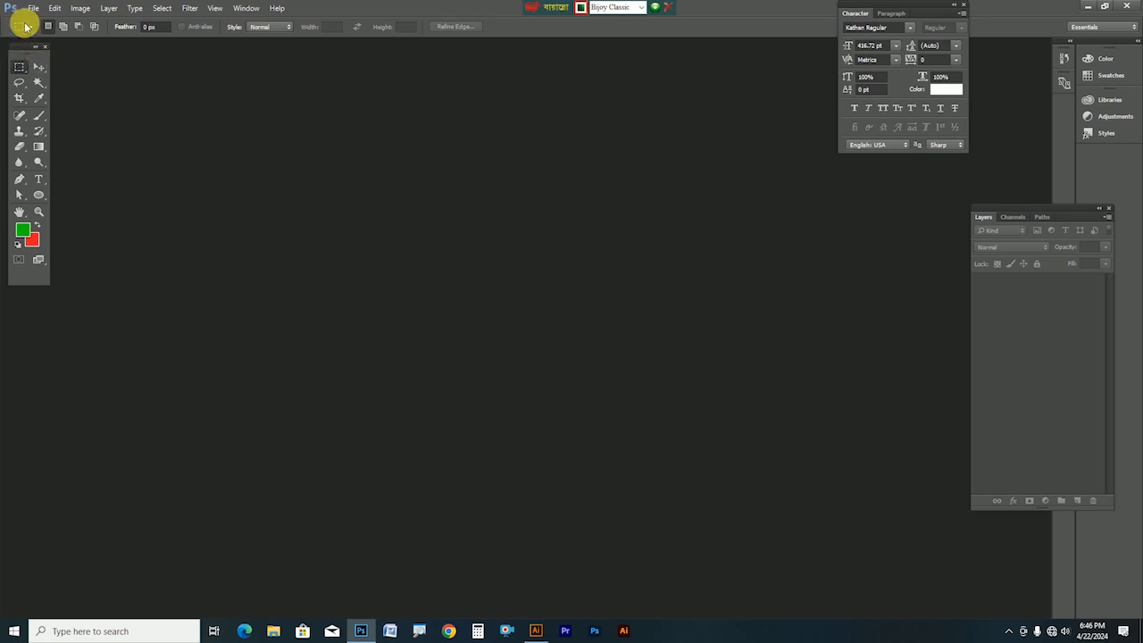
# Create a new 120 × 48 inch CMYK document at 100 pixels per inch
pyautogui.click(32, 8)
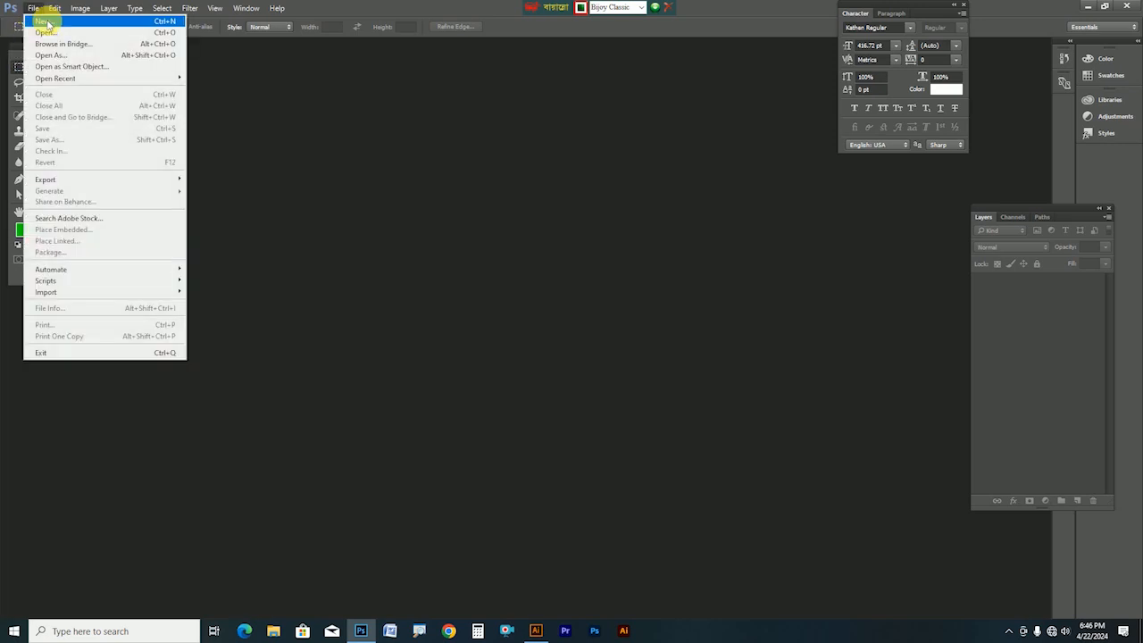
pyautogui.click(46, 21)
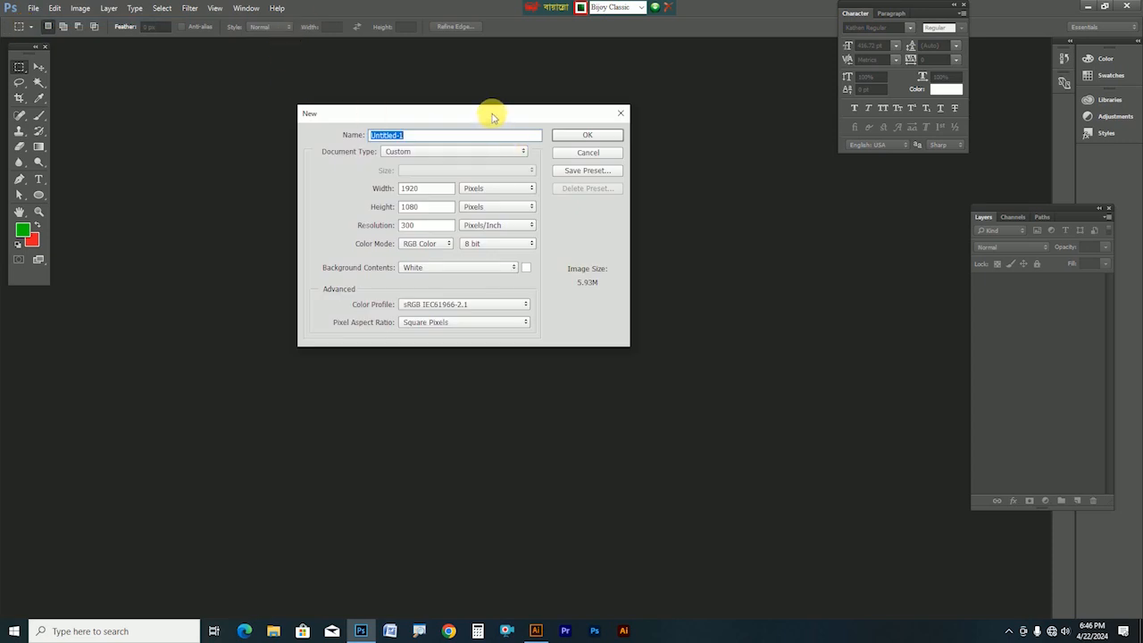
pyautogui.moveTo(492, 113); pyautogui.dragTo(464, 106)
pyautogui.click(442, 184)
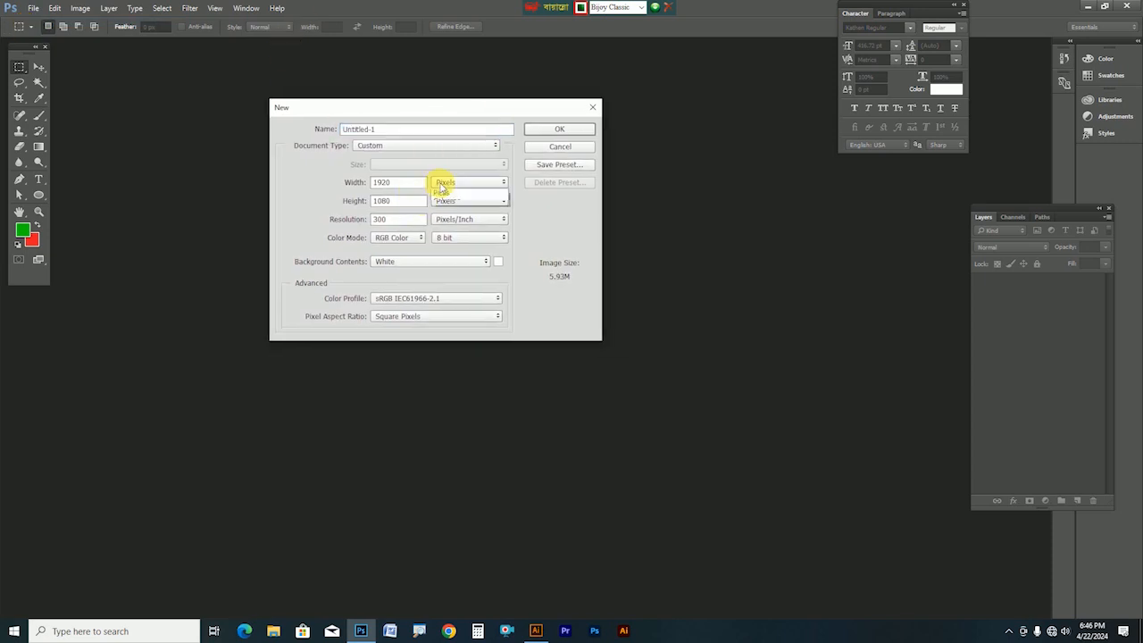
pyautogui.click(456, 204)
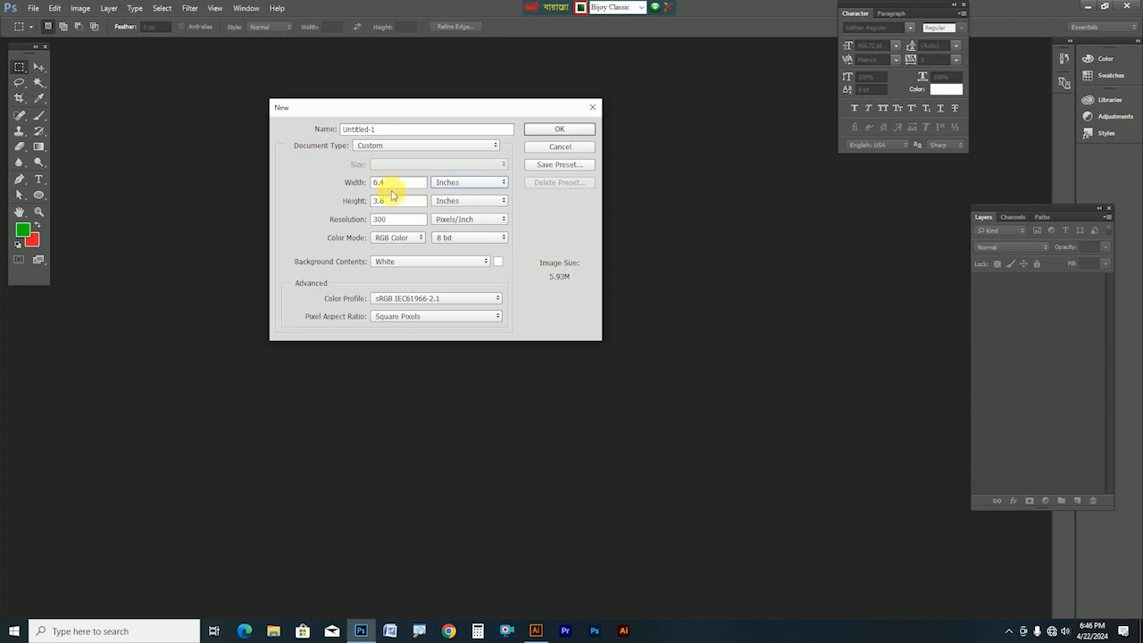
pyautogui.moveTo(404, 186); pyautogui.dragTo(301, 183)
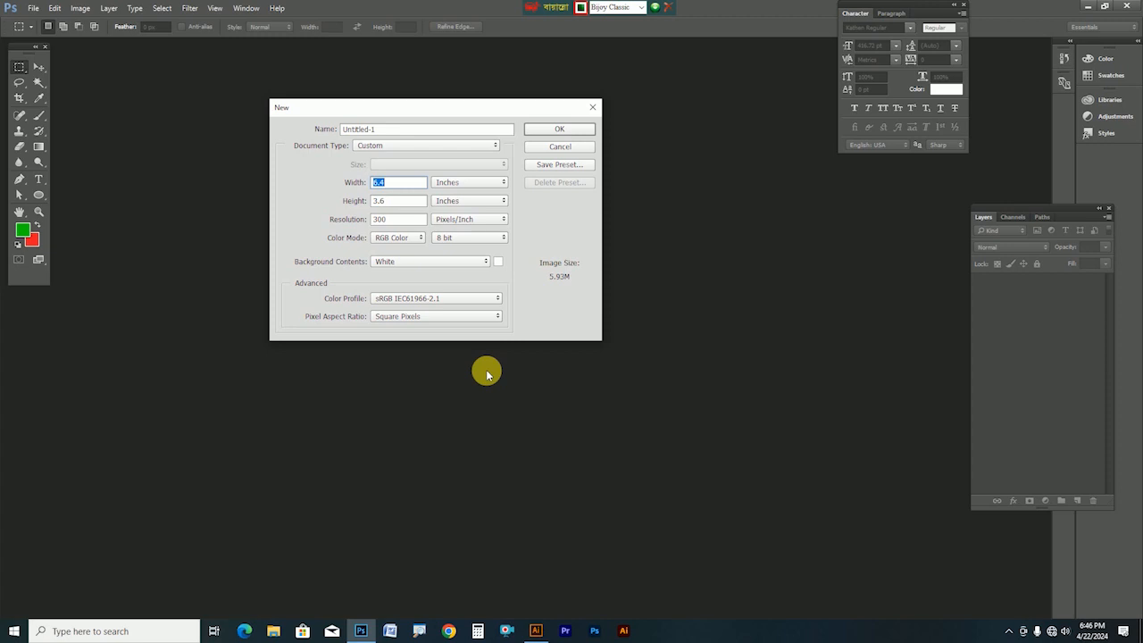
pyautogui.write('120')
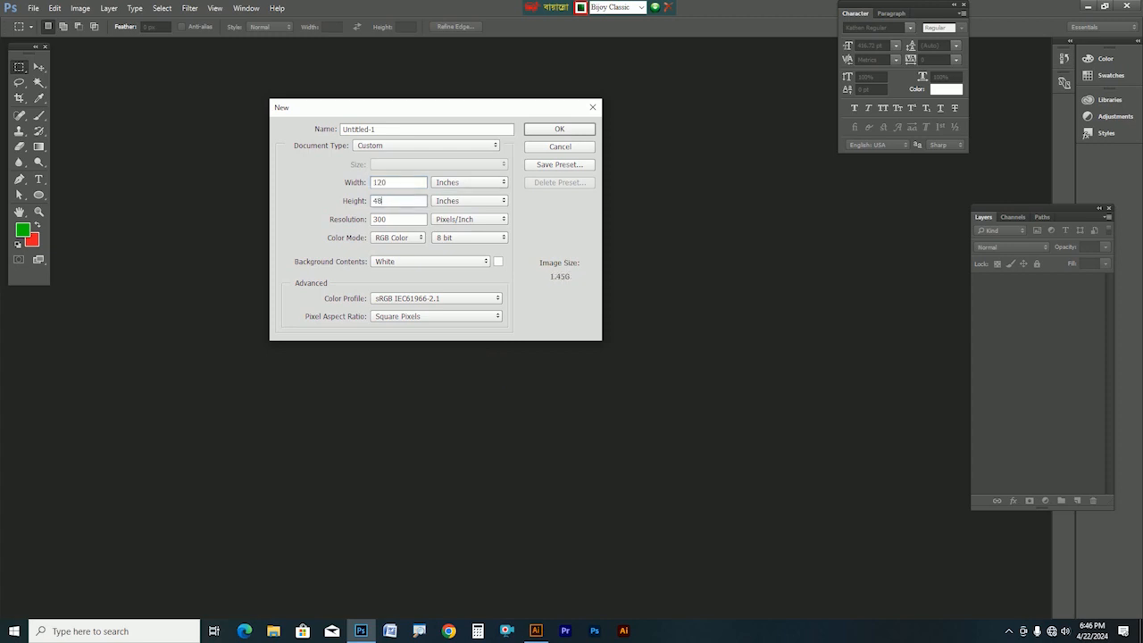
pyautogui.press('Tab')
pyautogui.press('Tab')
pyautogui.press('Tab')
pyautogui.press('Down')
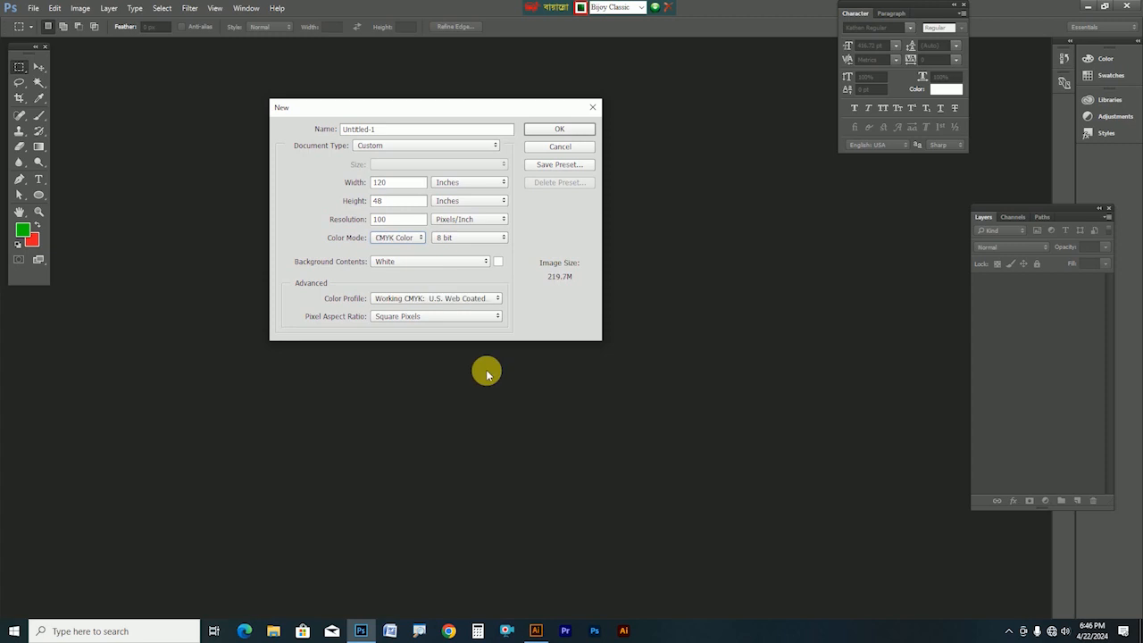
pyautogui.press('Return')
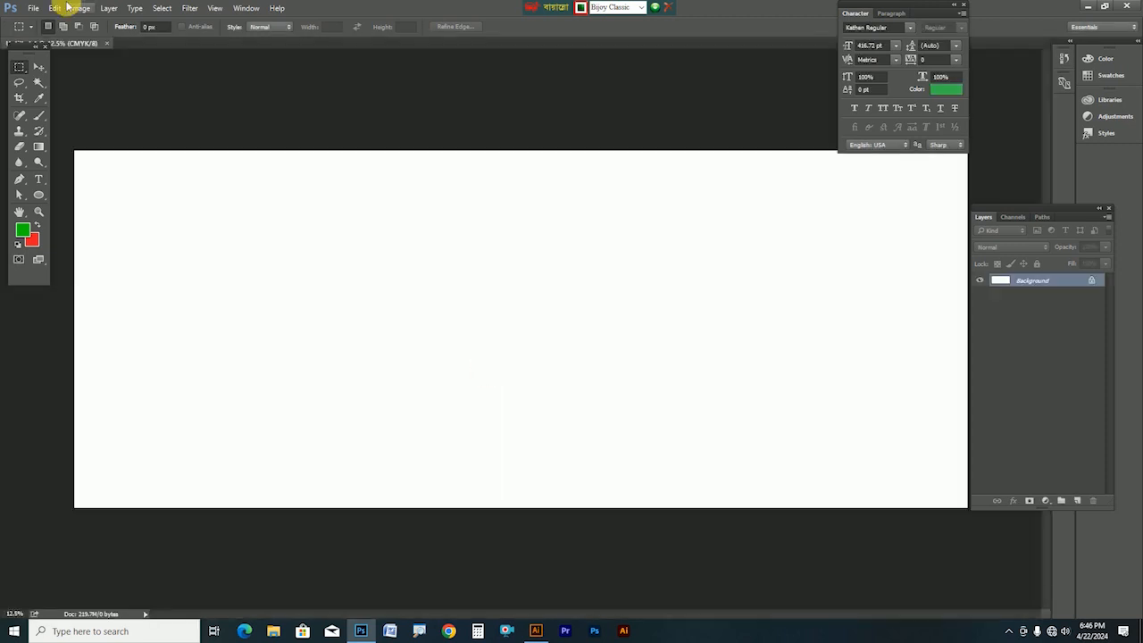
# Select the Move tool, tidy the panels and move the character settings aside
pyautogui.click(36, 67)
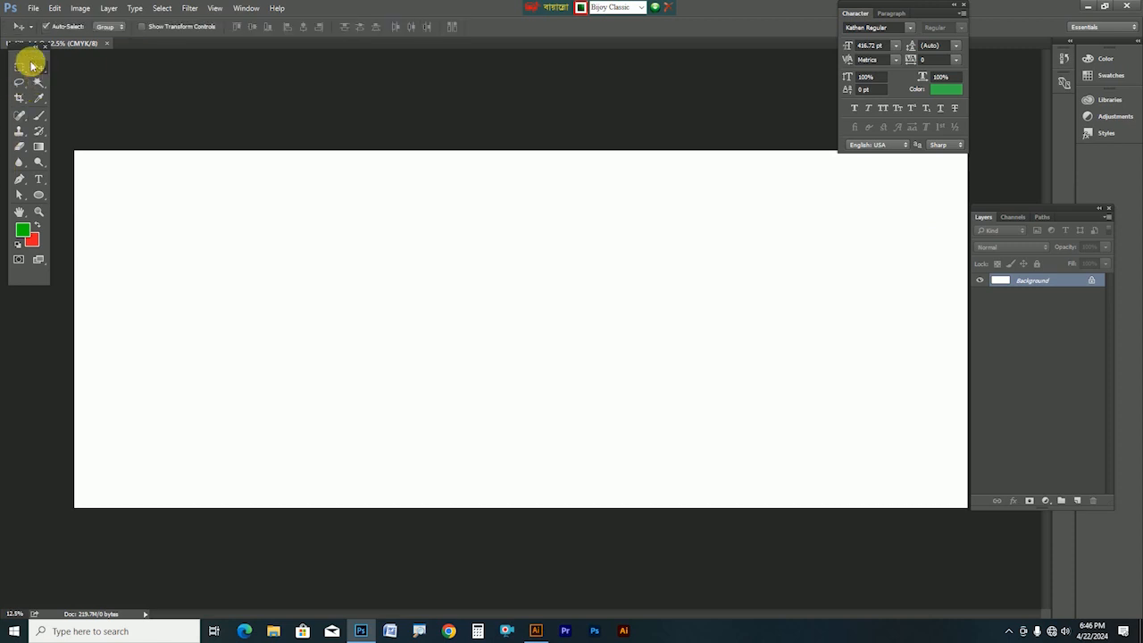
pyautogui.moveTo(29, 55); pyautogui.dragTo(30, 72)
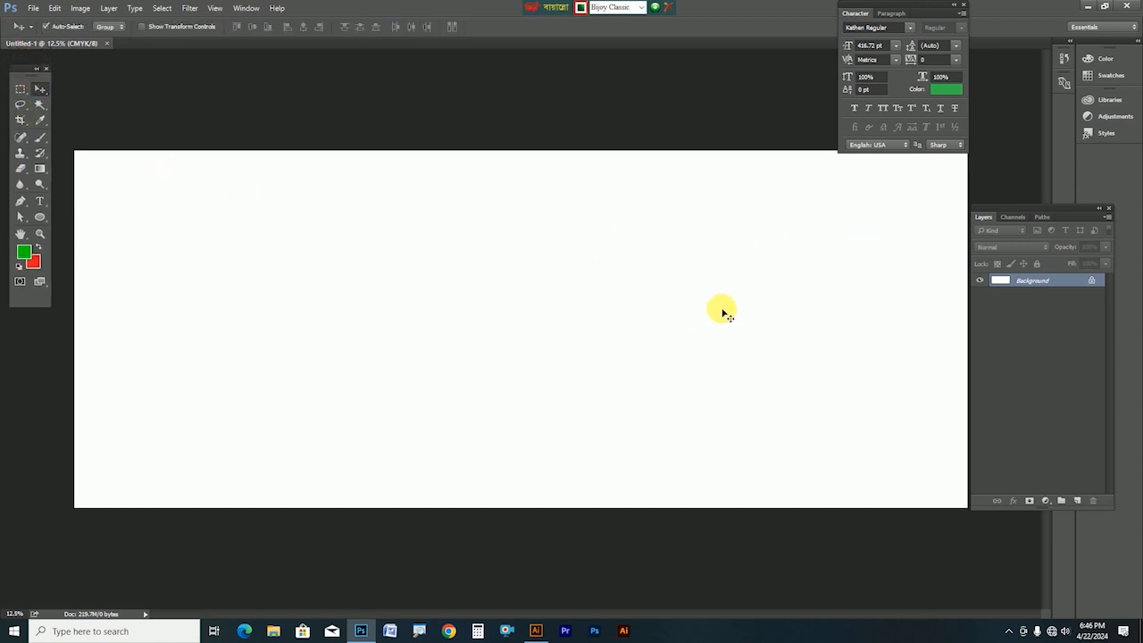
pyautogui.moveTo(910, 11); pyautogui.dragTo(1046, 11)
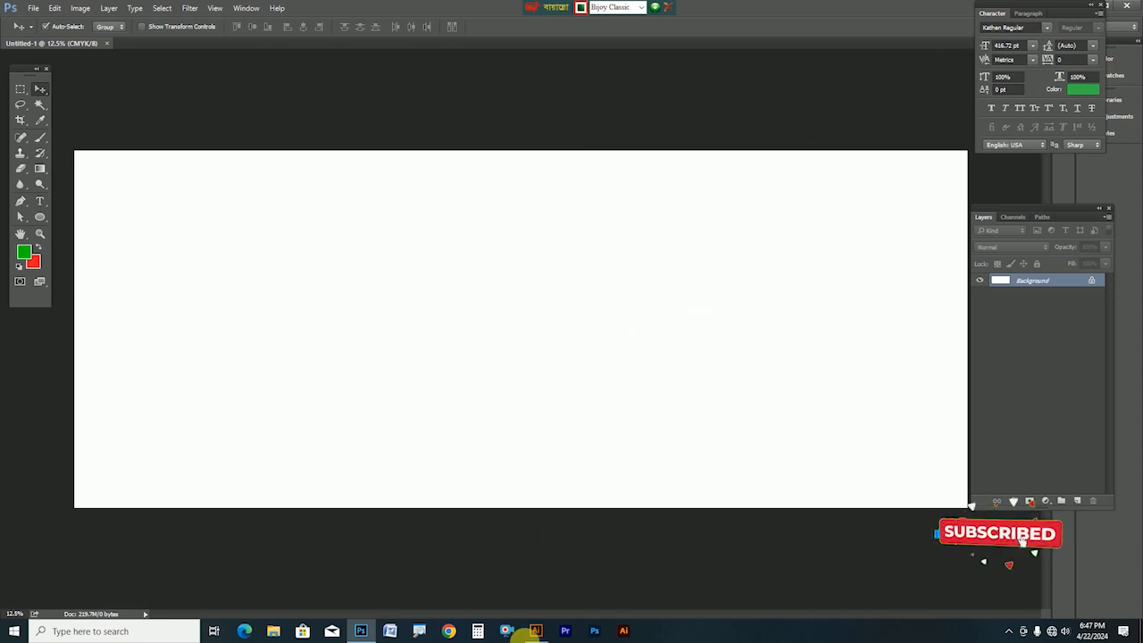
# In Illustrator, bring up BATESHOR MAHFIL FINAL and zoom out to show the poster area
pyautogui.click(537, 629)
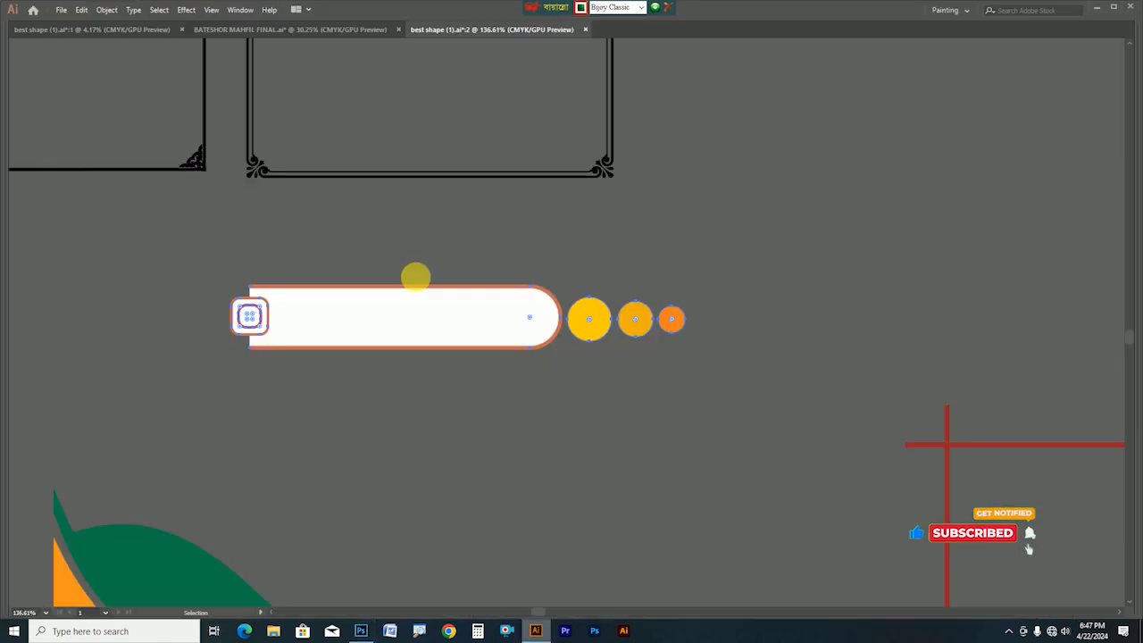
pyautogui.click(140, 29)
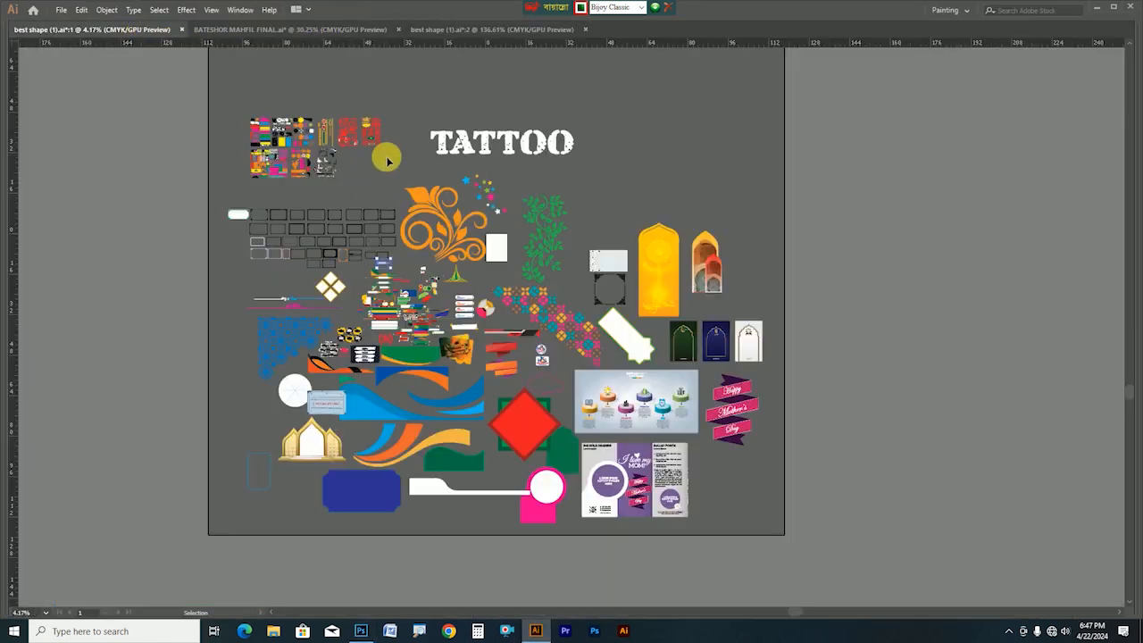
pyautogui.click(277, 28)
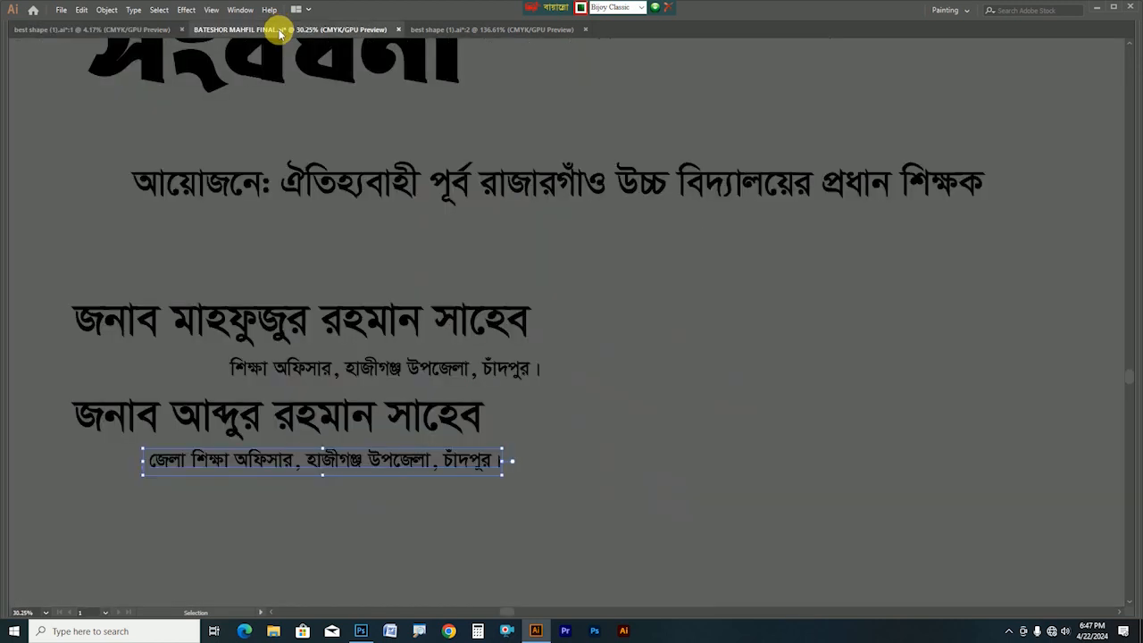
pyautogui.press('z')
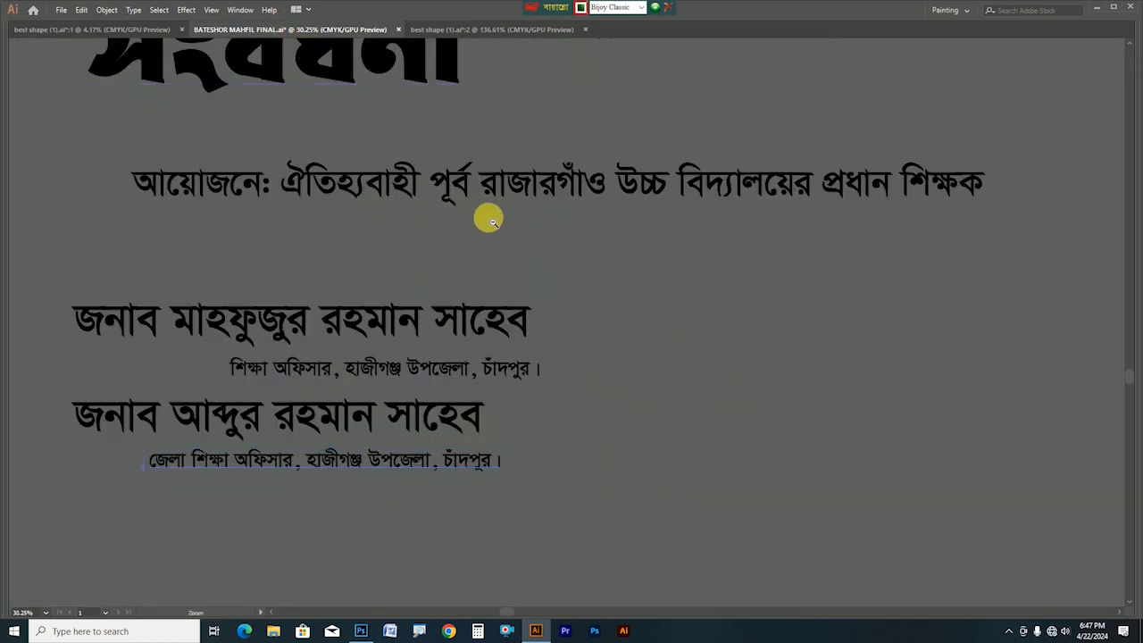
pyautogui.keyDown('alt'); pyautogui.click(509, 225); pyautogui.keyUp('alt')
pyautogui.keyDown('alt'); pyautogui.click(510, 230); pyautogui.keyUp('alt')
pyautogui.moveTo(577, 224); pyautogui.dragTo(527, 264)
# Delete the placed poster image, select the top school-name line, then return to Photoshop
pyautogui.press('v')
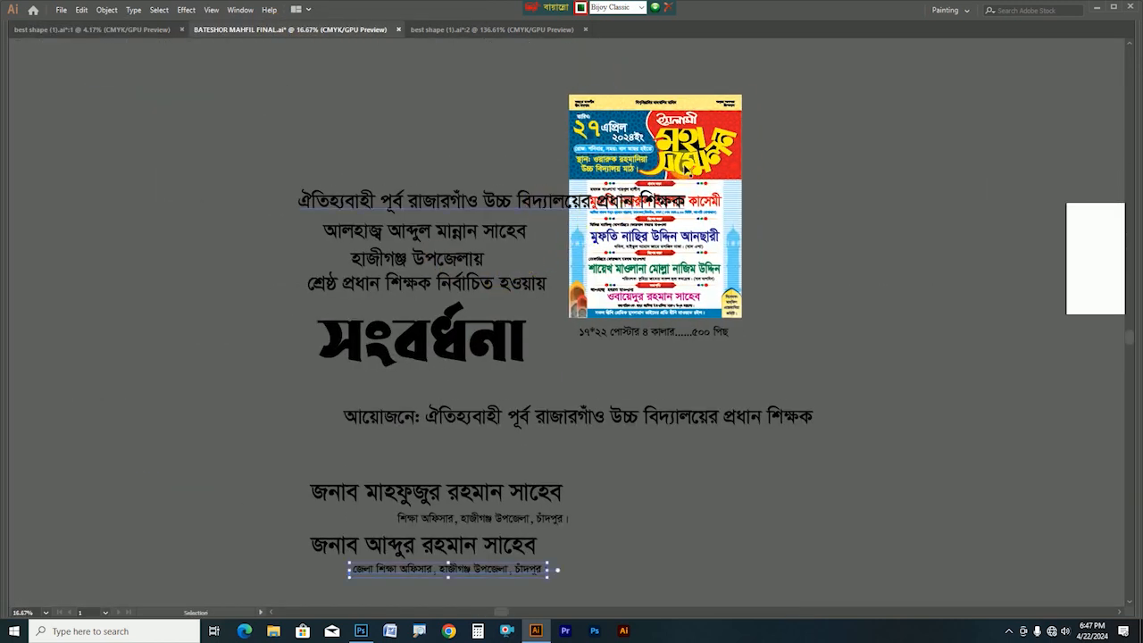
pyautogui.click(683, 163)
pyautogui.press('Delete')
pyautogui.scroll(4, 543, 214)
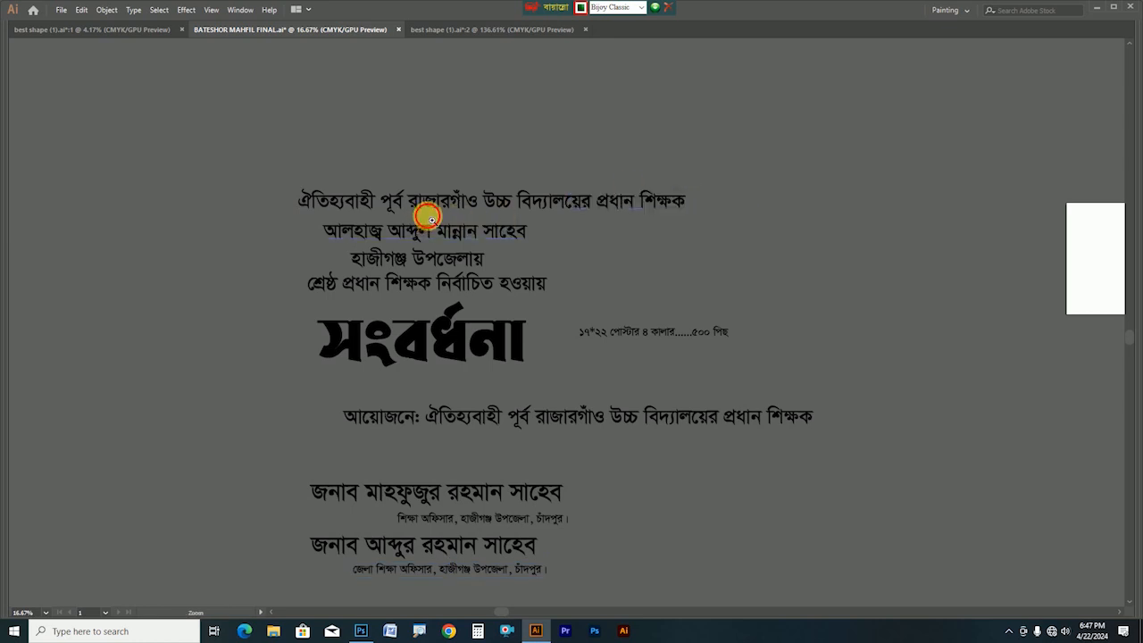
pyautogui.scroll(-1, 527, 224)
pyautogui.click(553, 156)
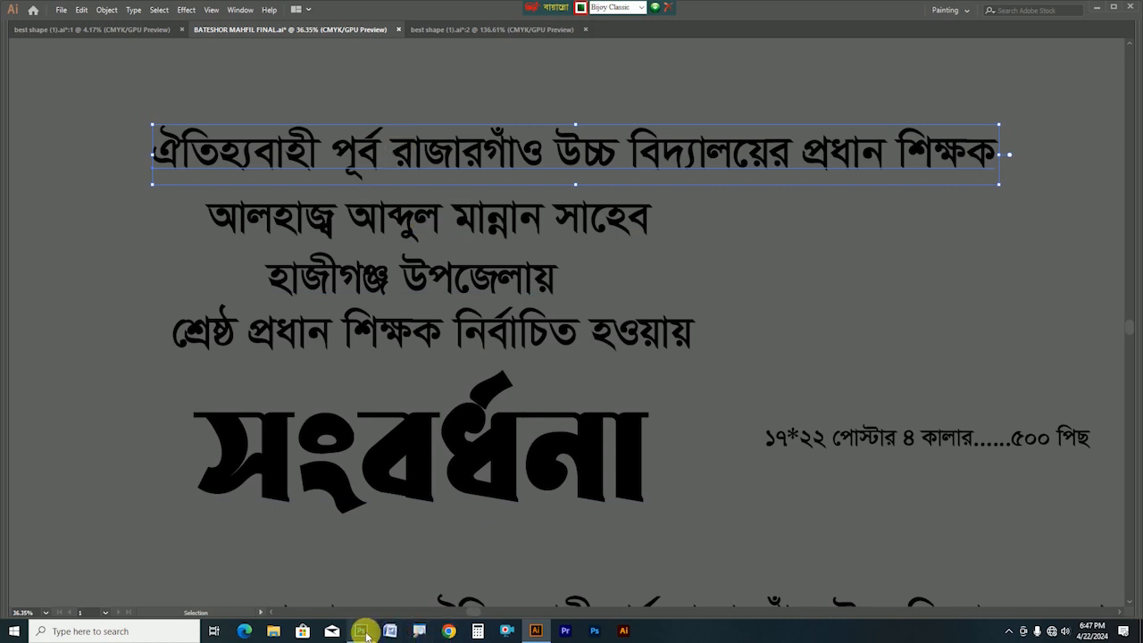
pyautogui.moveTo(368, 636)
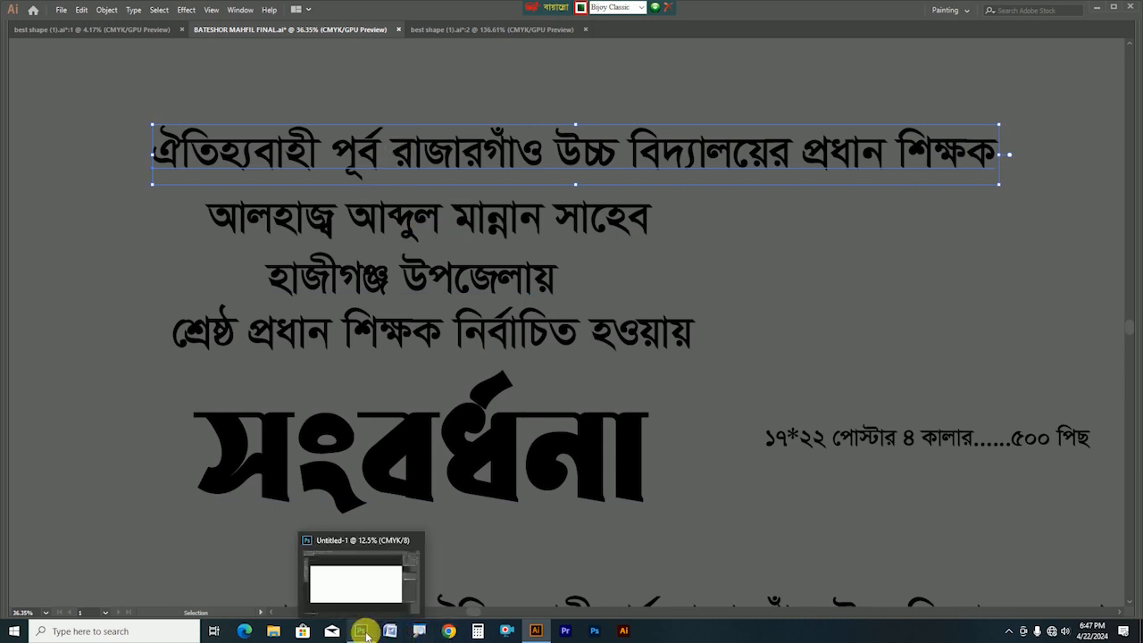
pyautogui.click(367, 636)
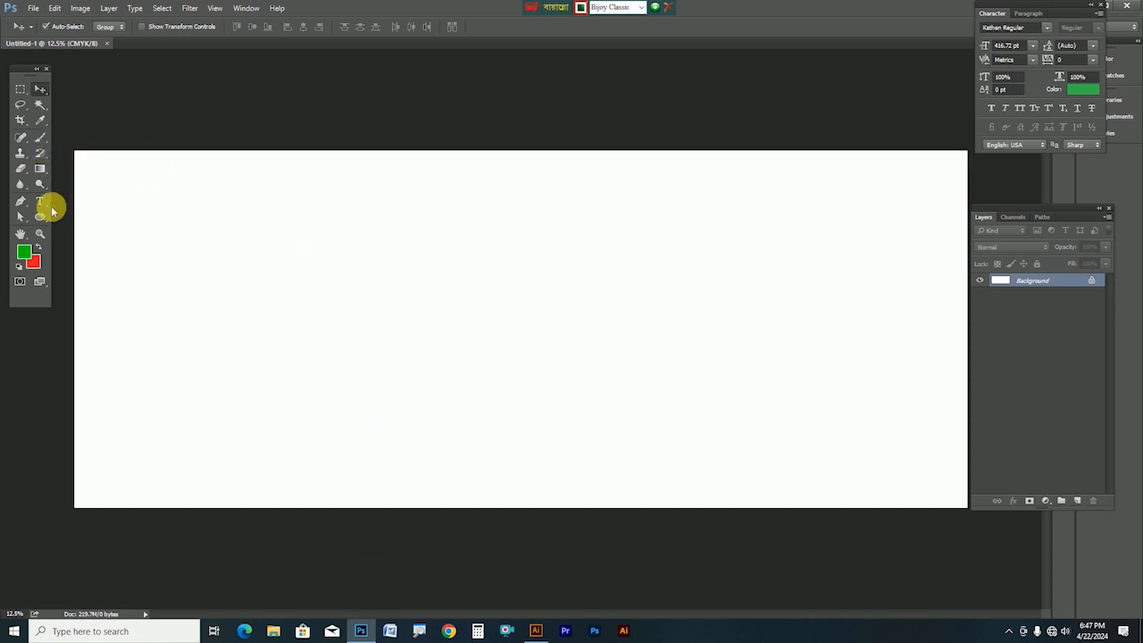
# Paste the school-name line as a type layer, move it, and scale it to about 224 pt
pyautogui.click(39, 202)
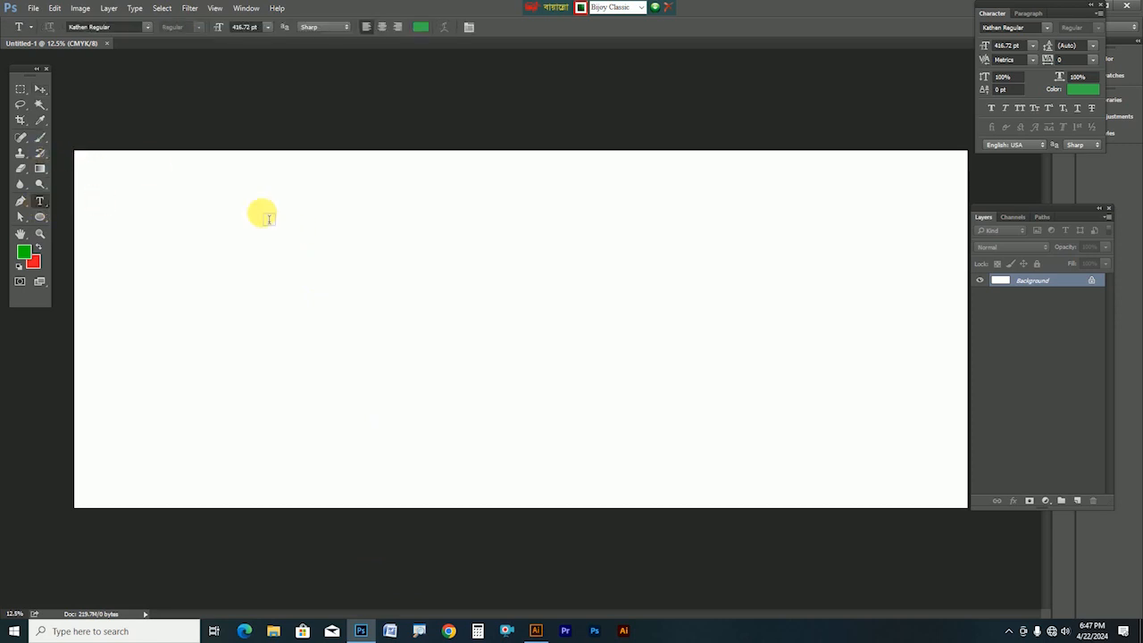
pyautogui.click(380, 255)
pyautogui.write('ঐতিহ্যবাহী পূর্ব রাজারগাঁও উচ্চ বিদ্যালয়ের প্রধান শিক্ষক')
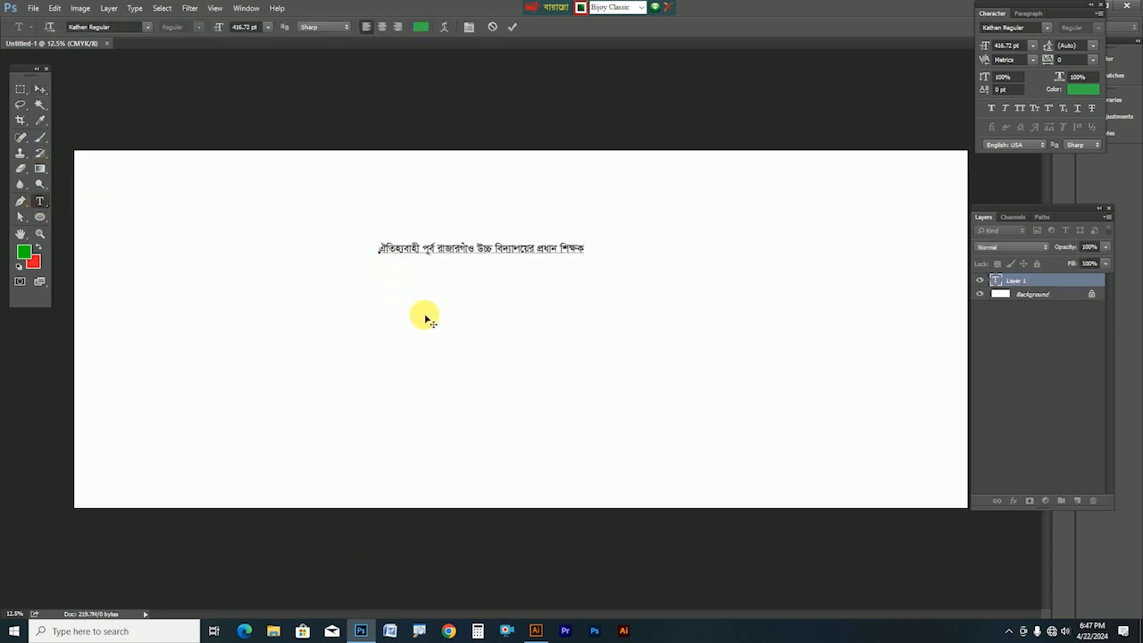
pyautogui.click(426, 318)
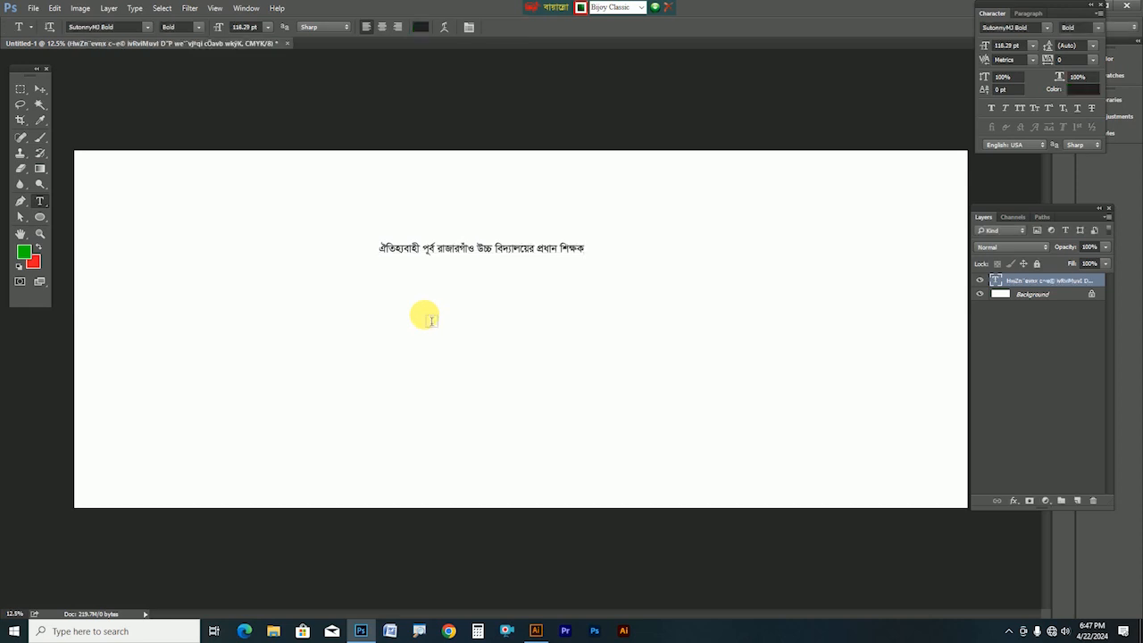
pyautogui.click(40, 89)
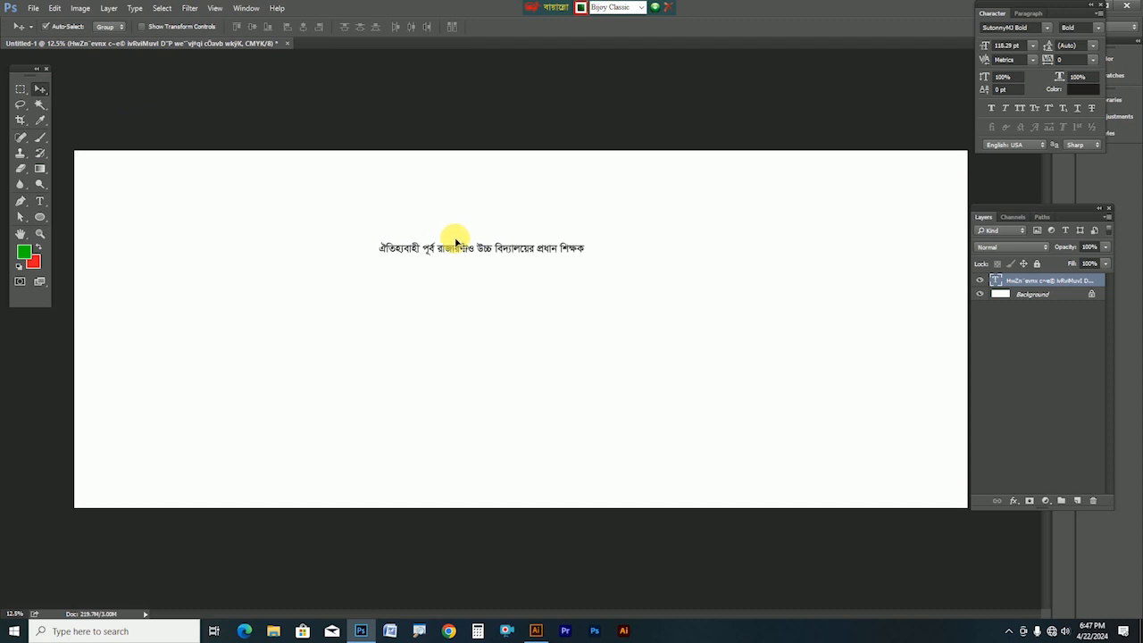
pyautogui.moveTo(469, 251); pyautogui.dragTo(502, 220)
pyautogui.hotkey('ctrl', 't')
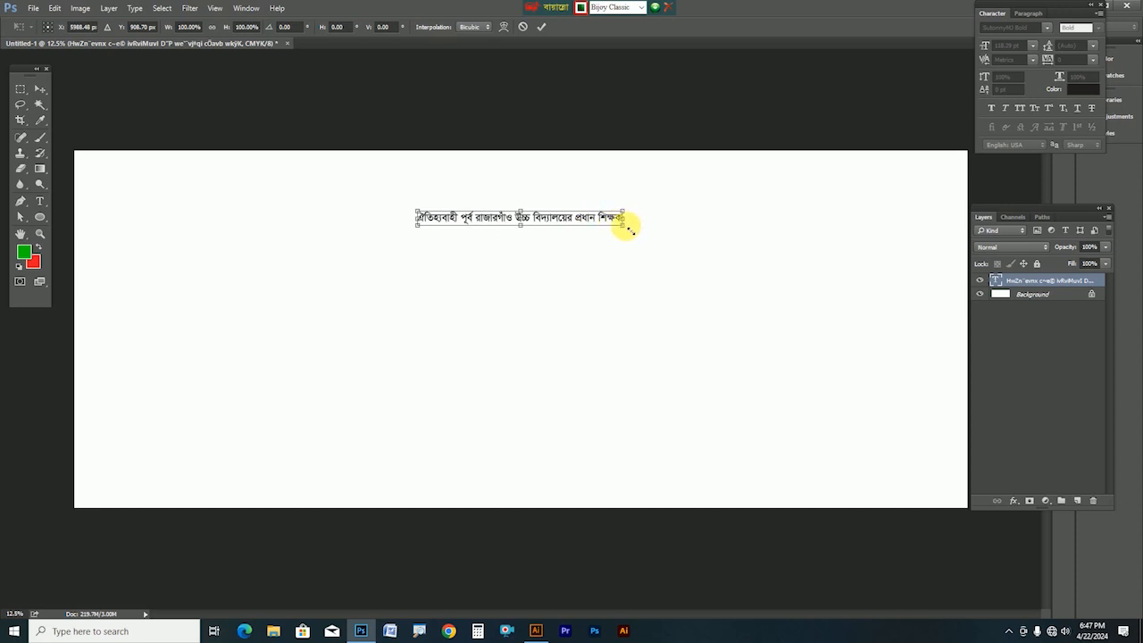
pyautogui.moveTo(628, 230); pyautogui.dragTo(778, 185)
pyautogui.press('Return')
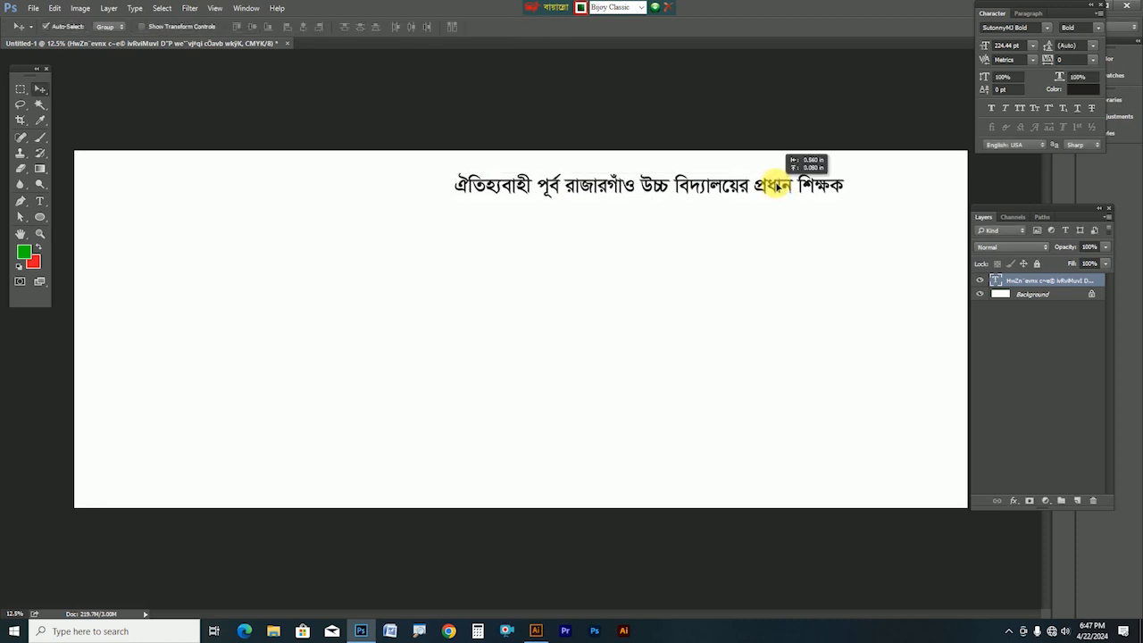
# Paste the honoree's name line from Illustrator and enlarge it about threefold under the heading
pyautogui.click(539, 633)
pyautogui.click(361, 234)
pyautogui.press('a')
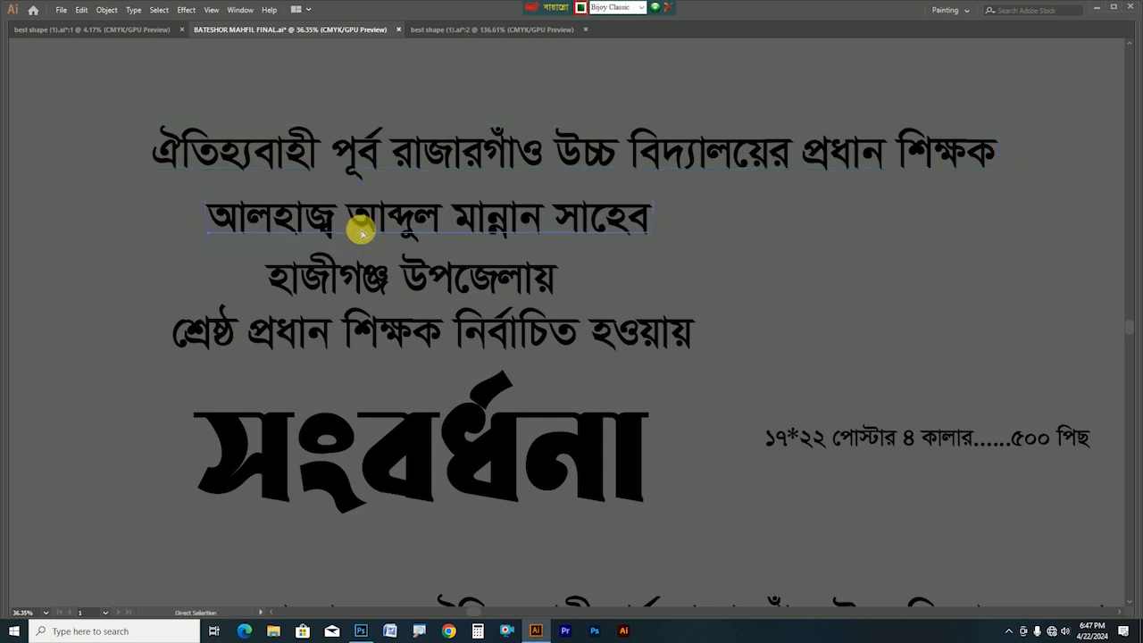
pyautogui.click(361, 631)
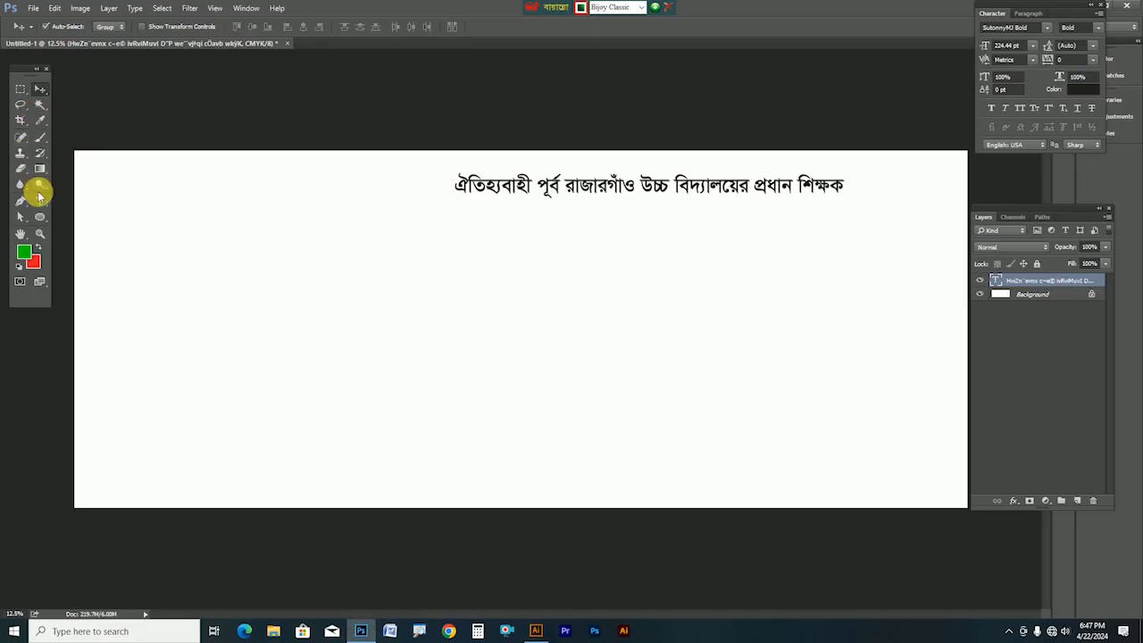
pyautogui.click(39, 201)
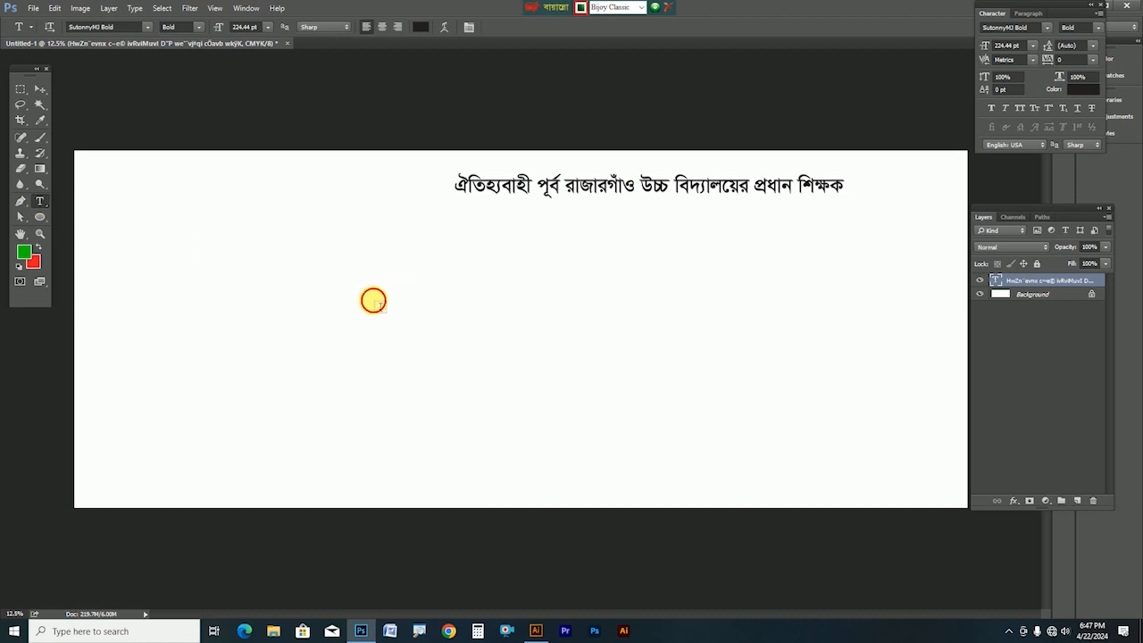
pyautogui.click(373, 300)
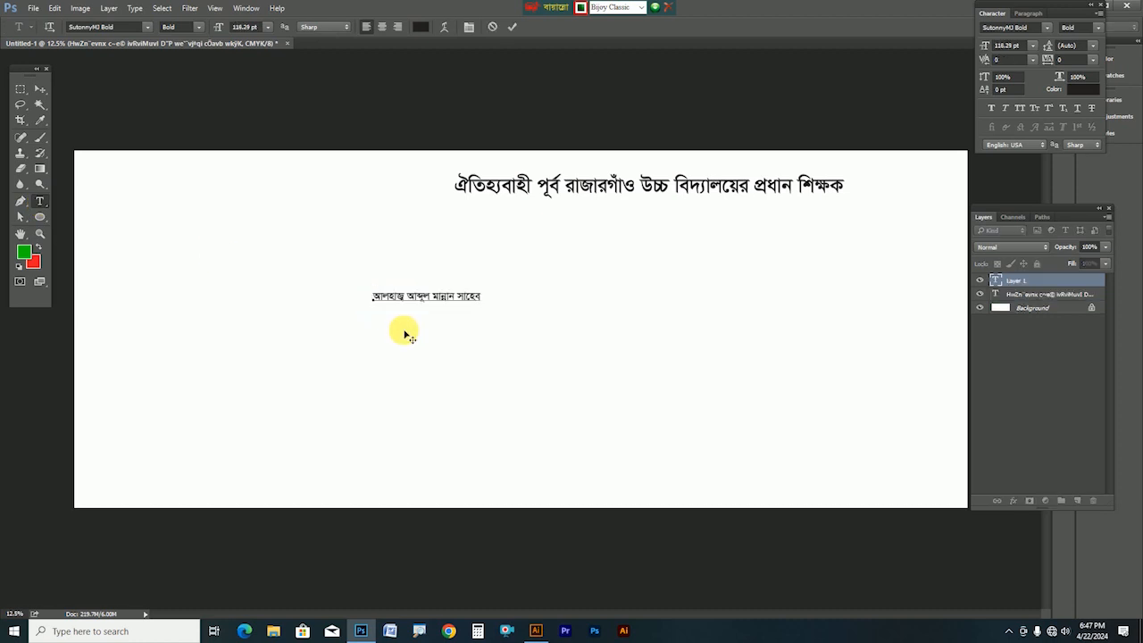
pyautogui.hotkey('ctrl', 'Return')
pyautogui.hotkey('ctrl', 't')
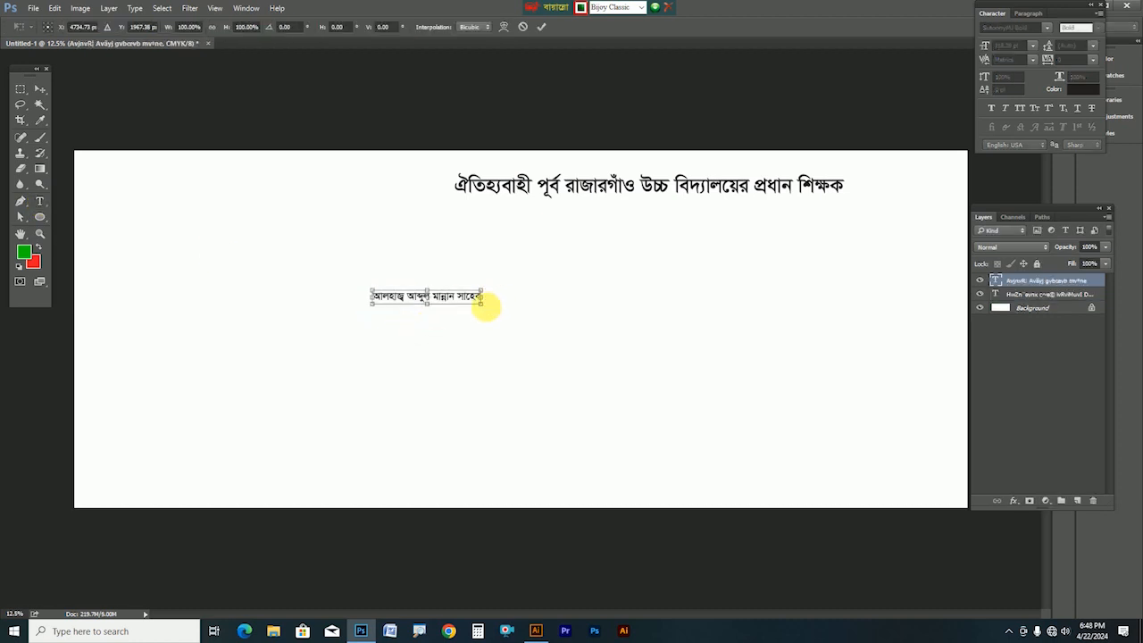
pyautogui.moveTo(487, 307); pyautogui.dragTo(637, 339)
pyautogui.moveTo(567, 295); pyautogui.dragTo(798, 238)
pyautogui.press('Return')
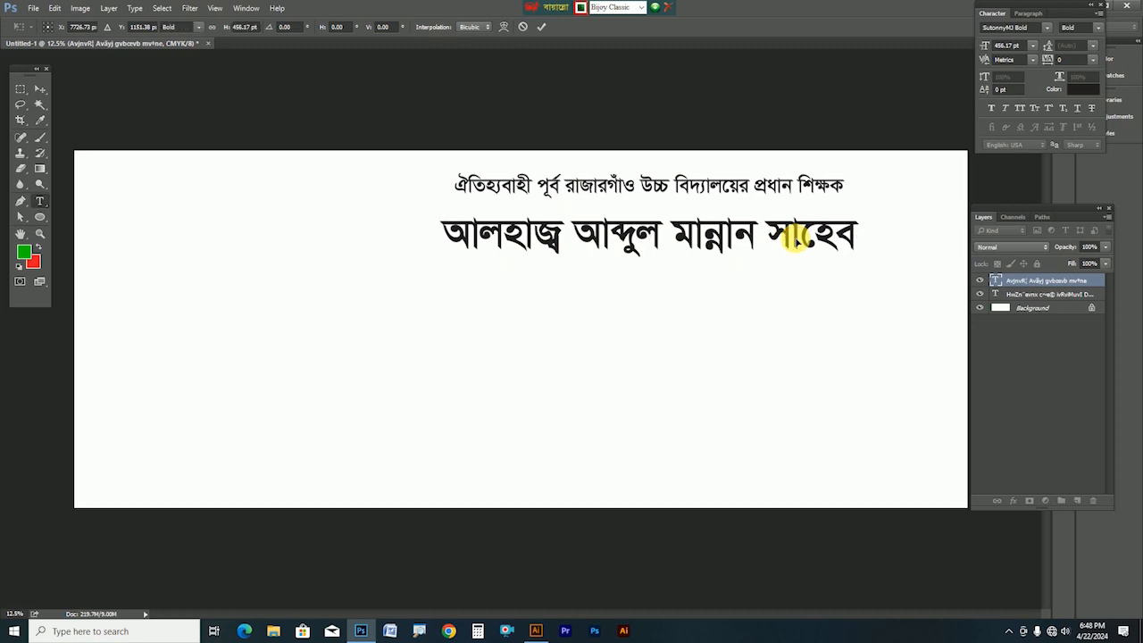
# Add the হাজীগঞ্জ উপজেলায় line at double size, right-aligned under the name line
pyautogui.click(536, 629)
pyautogui.click(527, 272)
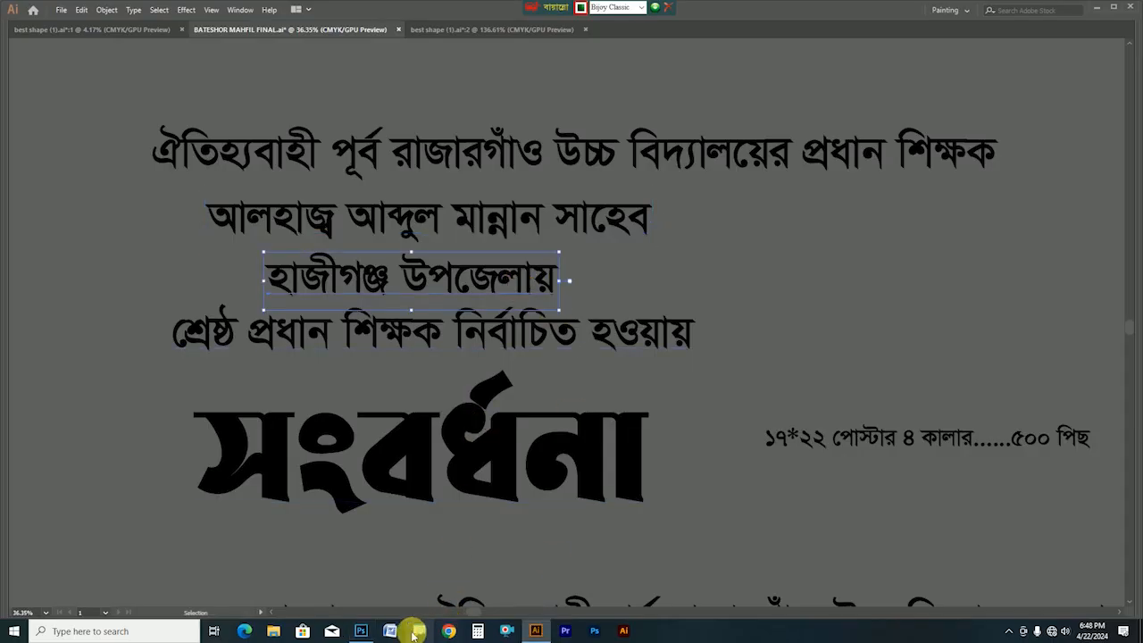
pyautogui.click(361, 631)
pyautogui.click(515, 347)
pyautogui.write('হাজীগঞ্জ উপজেলায়')
pyautogui.hotkey('ctrl', 't')
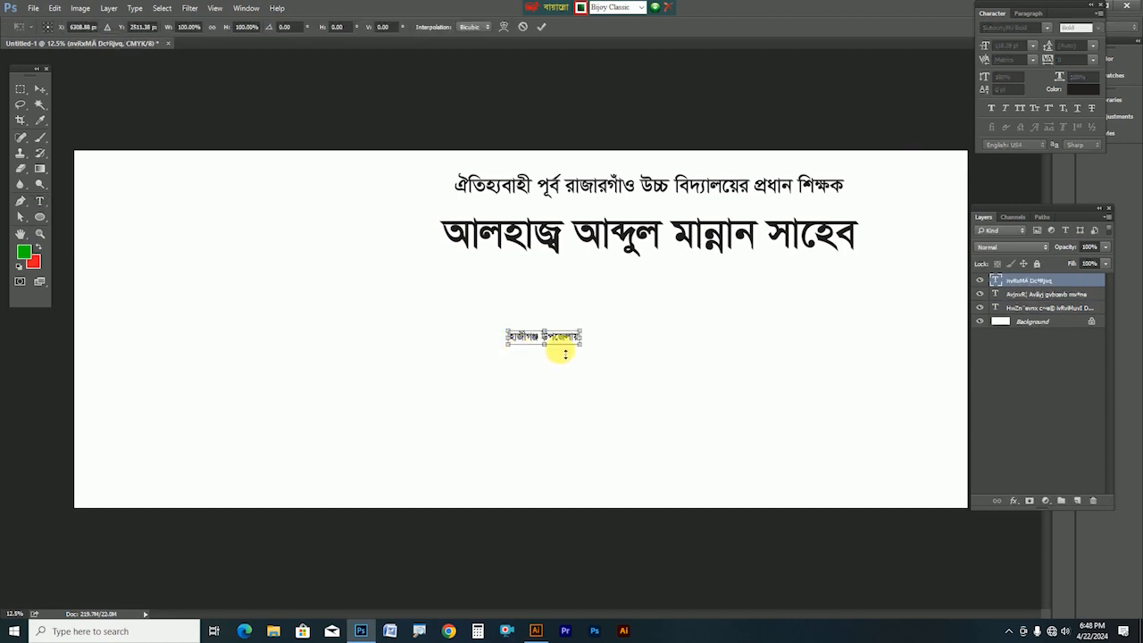
pyautogui.moveTo(580, 351); pyautogui.dragTo(607, 362)
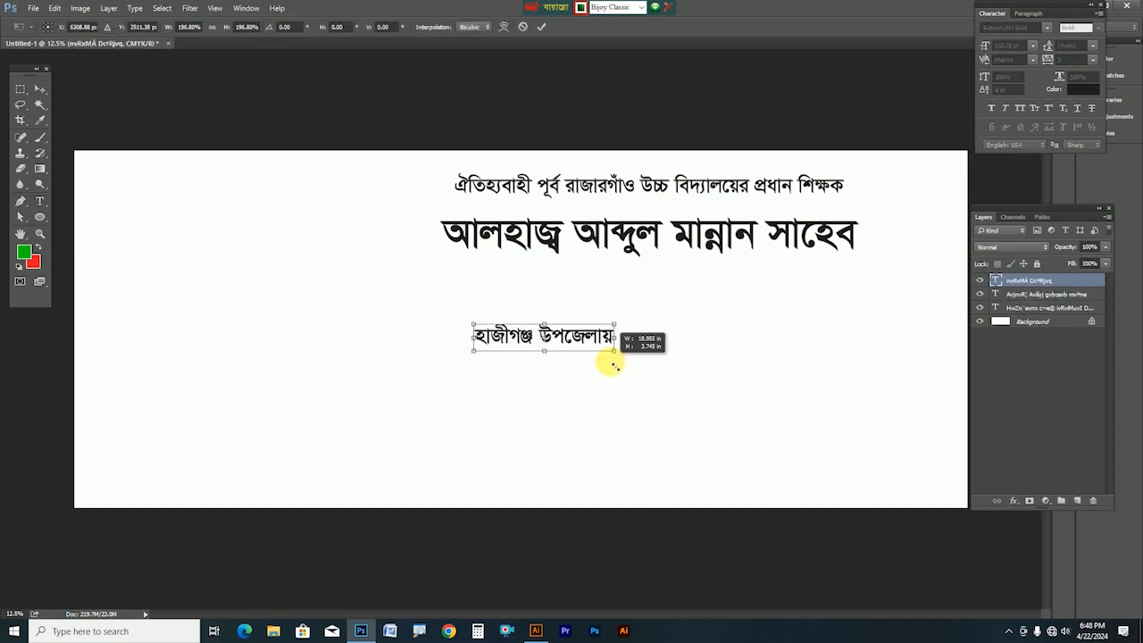
pyautogui.moveTo(526, 334); pyautogui.dragTo(822, 271)
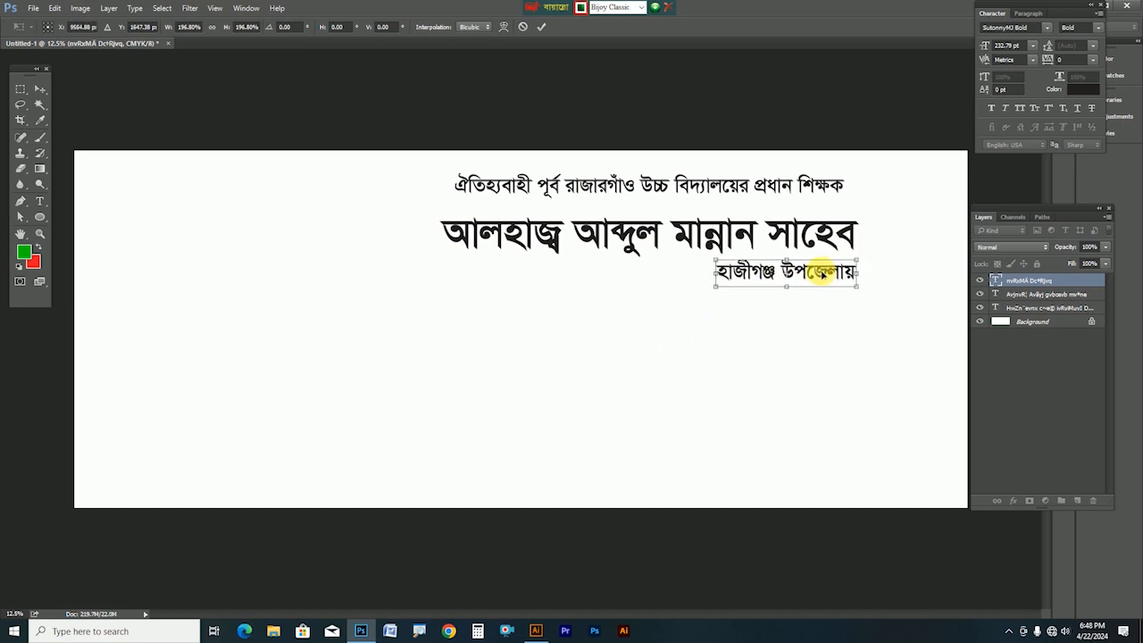
pyautogui.press('Return')
# Add the 'elected best headmaster' line, slightly enlarged, below the upazila line
pyautogui.click(538, 621)
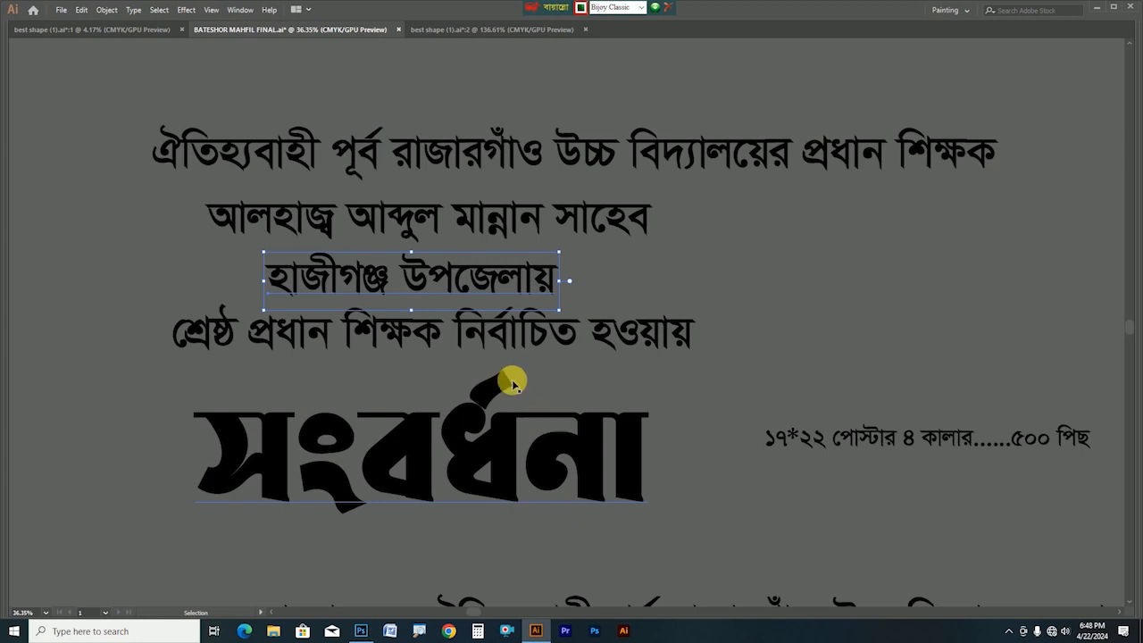
pyautogui.click(499, 341)
pyautogui.hotkey('ctrl', 'c')
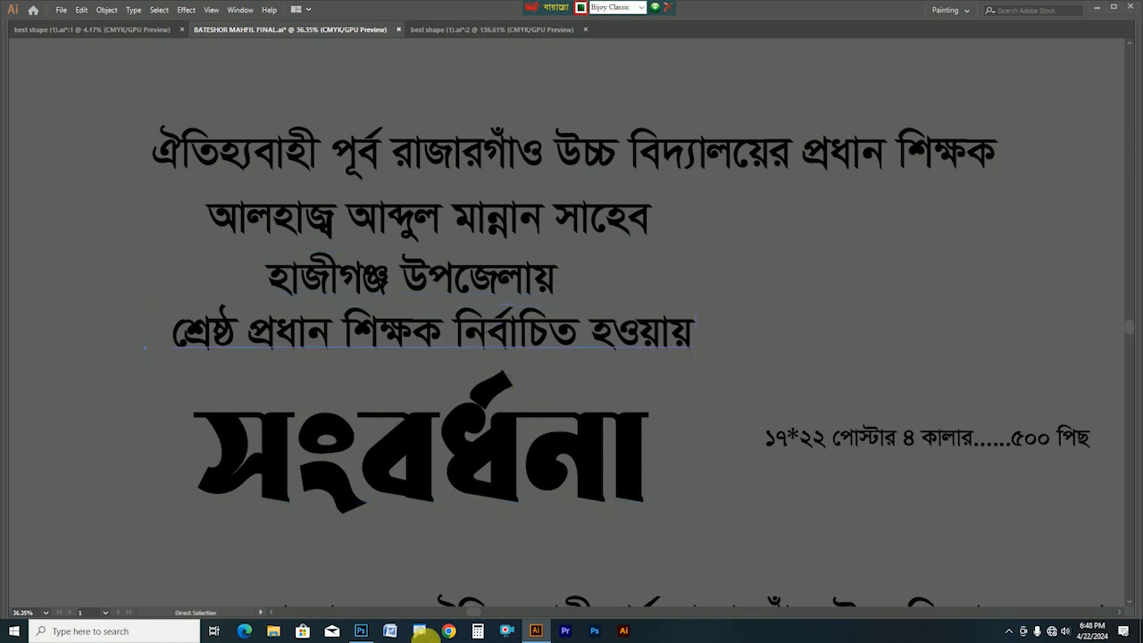
pyautogui.click(361, 631)
pyautogui.hotkey('ctrl', 'v')
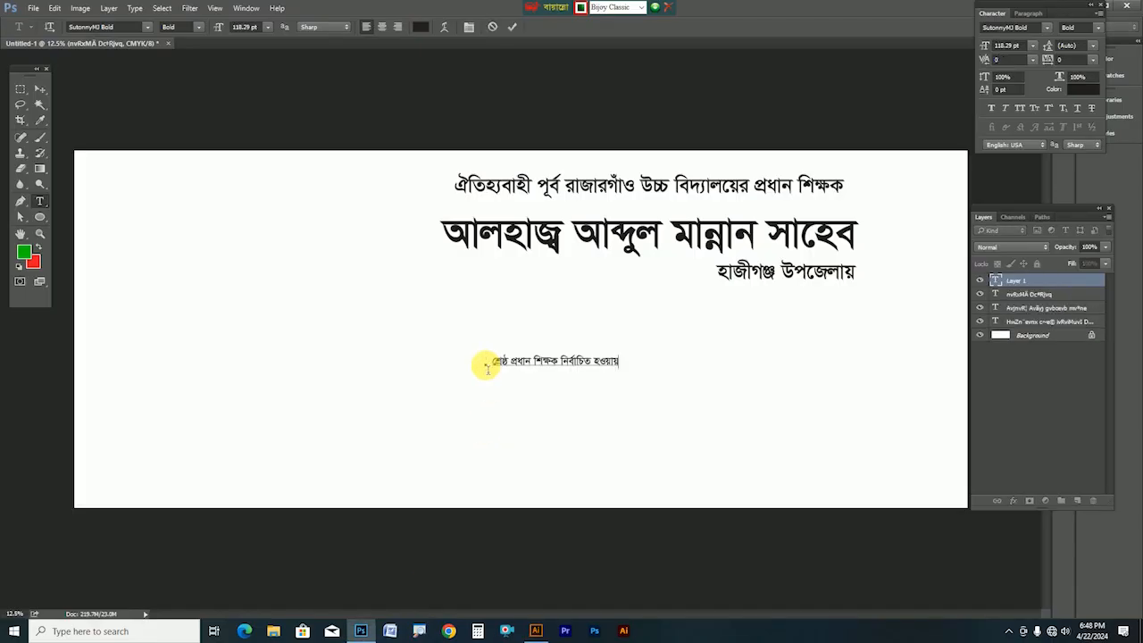
pyautogui.hotkey('ctrl', 'Return')
pyautogui.hotkey('ctrl', 't')
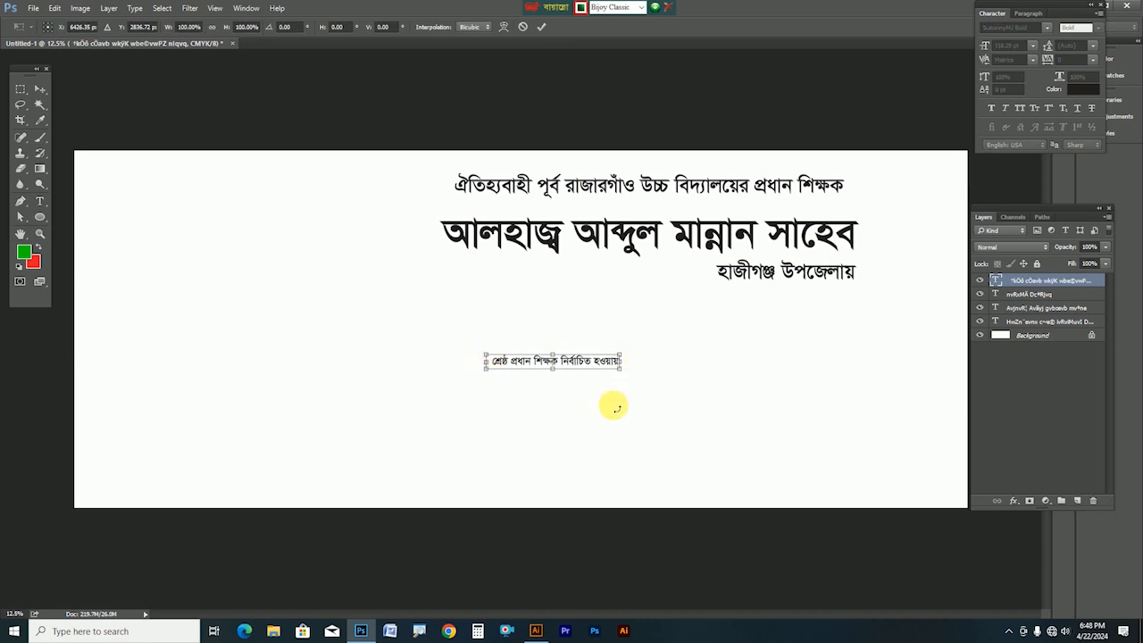
pyautogui.moveTo(707, 403); pyautogui.dragTo(711, 406)
pyautogui.moveTo(659, 364); pyautogui.dragTo(728, 315)
pyautogui.press('Return')
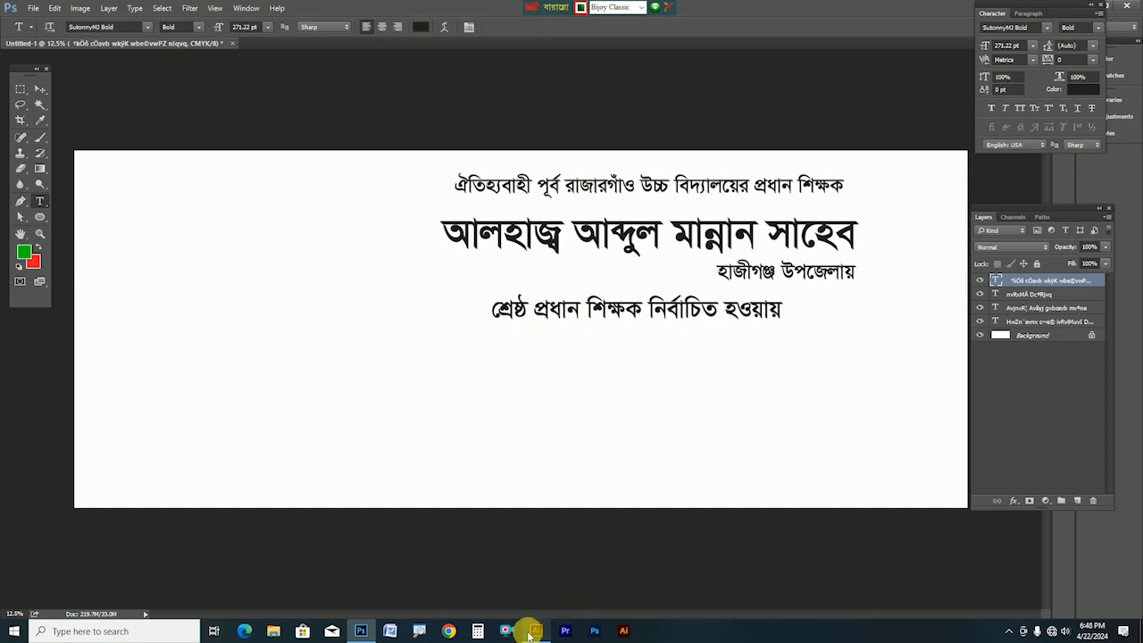
# In Illustrator, select the সংবর্ধনা title and then the poster size note
pyautogui.click(537, 631)
pyautogui.click(521, 474)
pyautogui.scroll(-2, 521, 475)
pyautogui.click(962, 366)
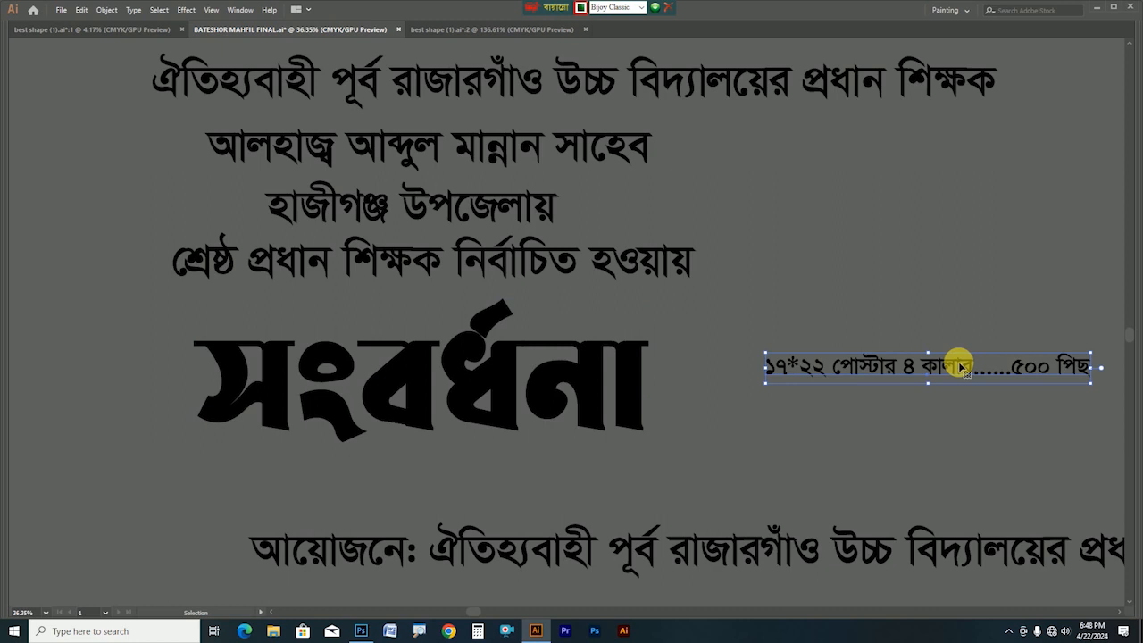
# Delete the poster size note, then paste সংবর্ধনা as a new Photoshop type layer
pyautogui.press('Delete')
pyautogui.click(518, 416)
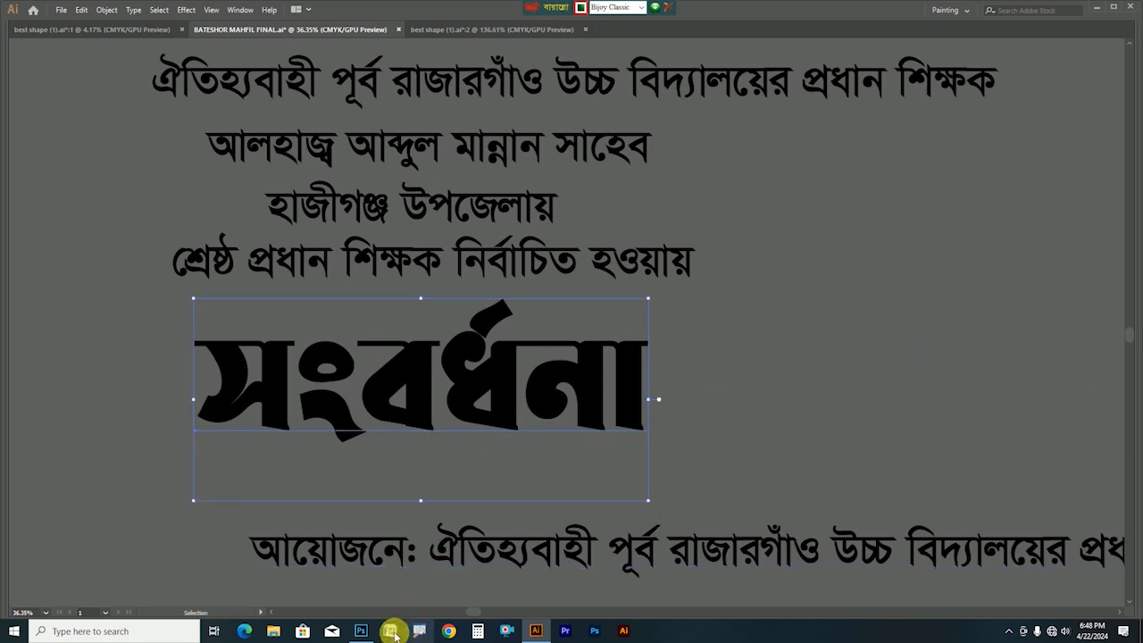
pyautogui.click(361, 632)
pyautogui.click(511, 425)
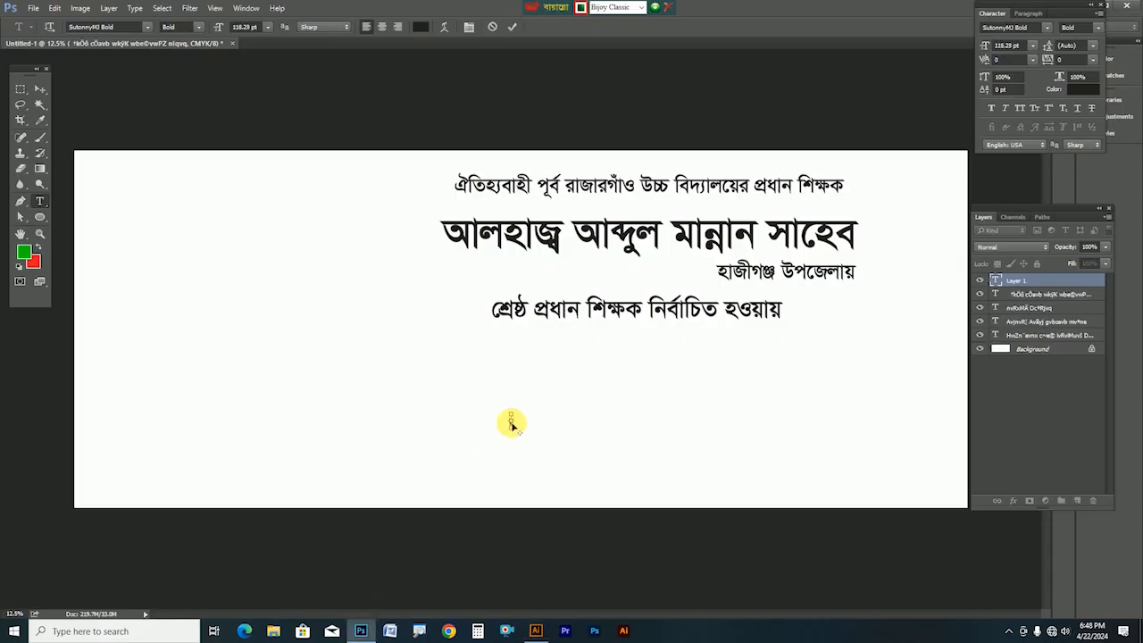
pyautogui.hotkey('ctrl', 'v')
pyautogui.hotkey('ctrl', 'Return')
# Scale the সংবর্ধনা title to about 1377 pt and nudge it beneath the lines
pyautogui.hotkey('ctrl', 't')
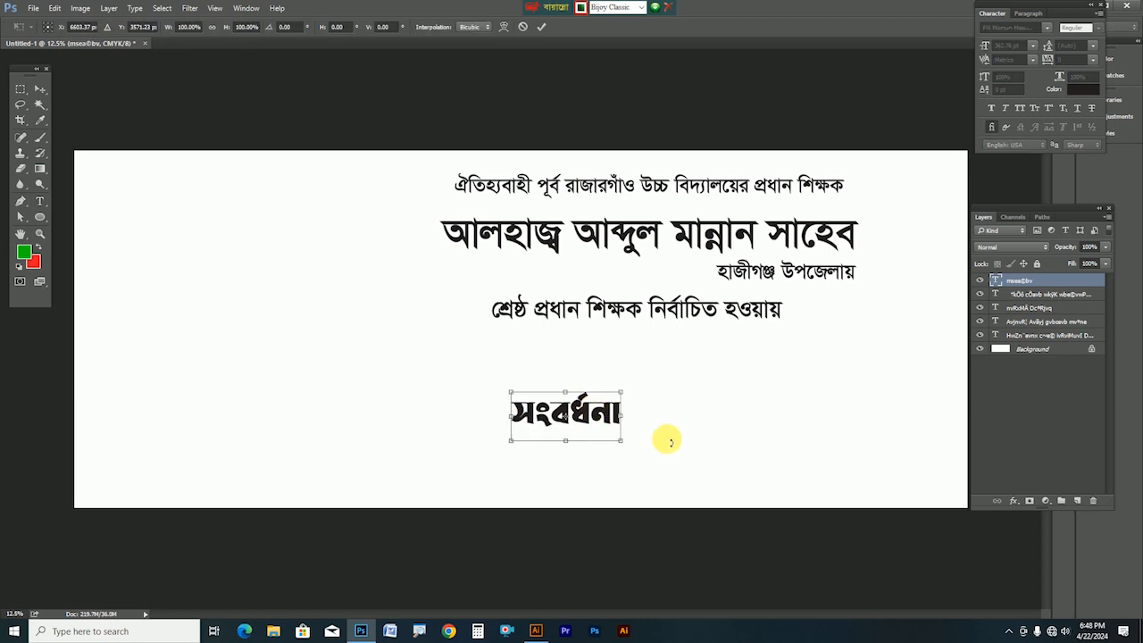
pyautogui.moveTo(622, 443); pyautogui.dragTo(782, 485)
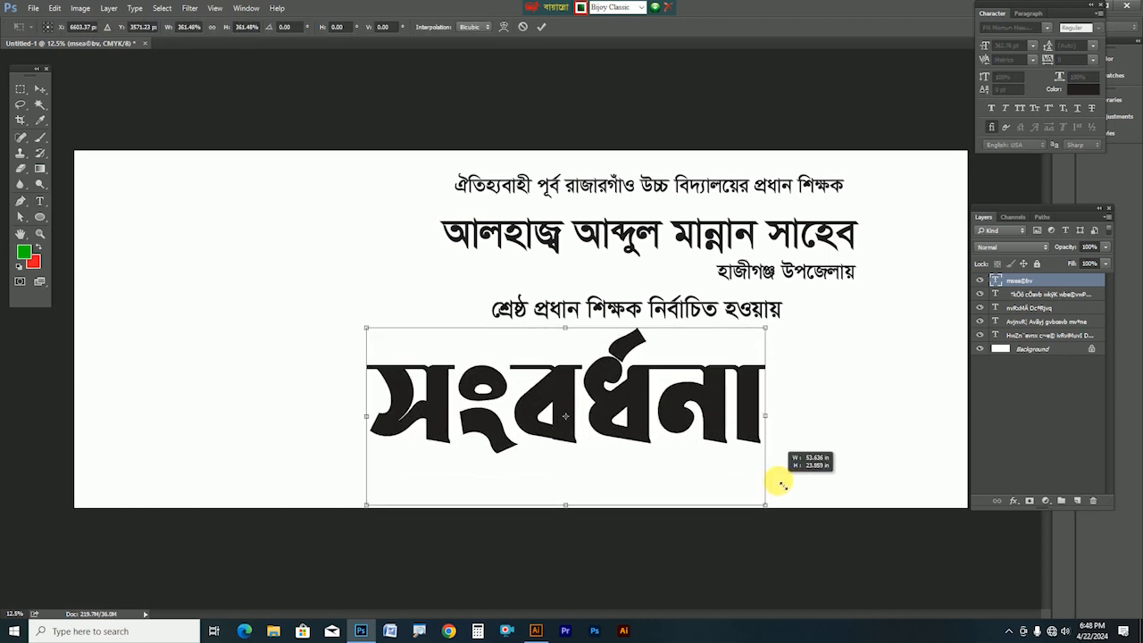
pyautogui.moveTo(703, 436); pyautogui.dragTo(757, 418)
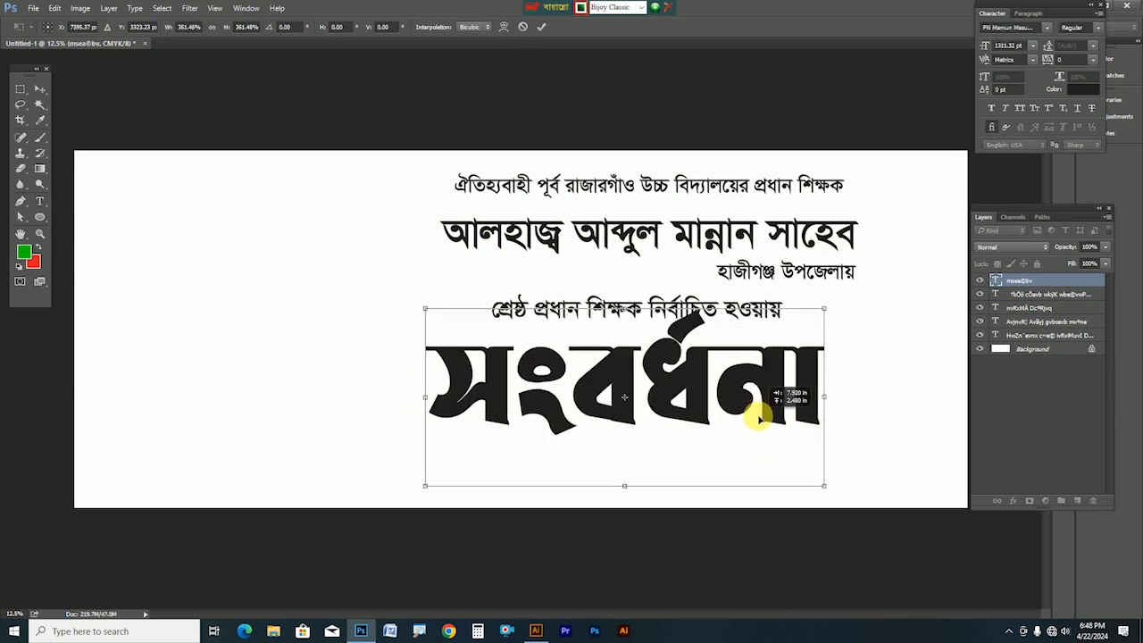
pyautogui.moveTo(827, 489)
pyautogui.mouseDown()
pyautogui.moveTo(901, 512)
pyautogui.moveTo(845, 485)
pyautogui.mouseUp()
pyautogui.moveTo(757, 399); pyautogui.dragTo(792, 398)
pyautogui.press('Return')
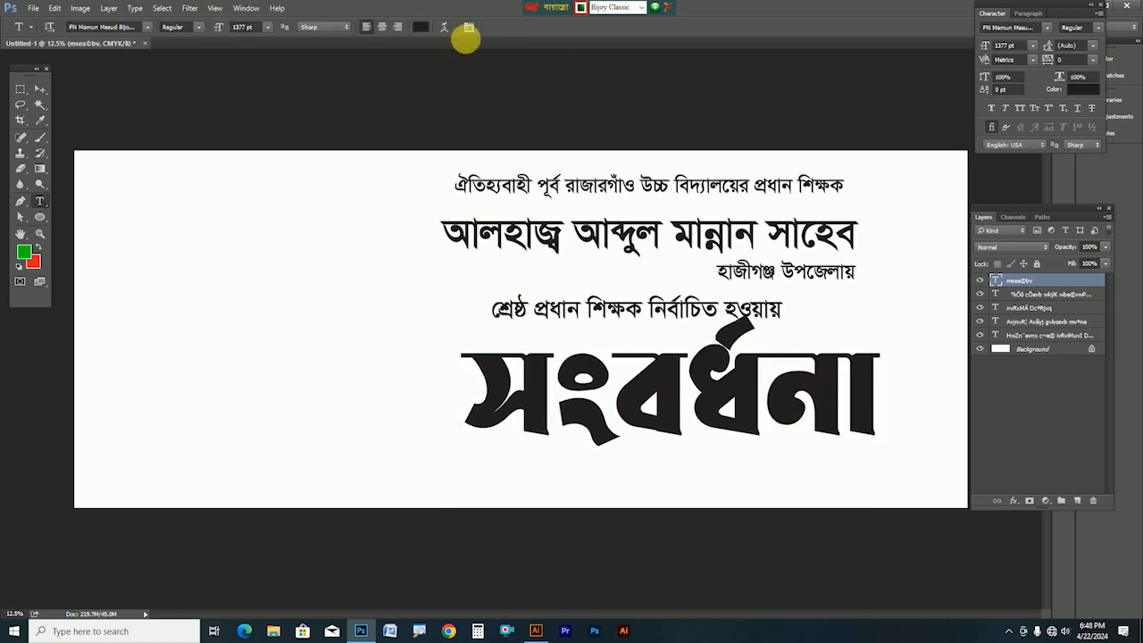
pyautogui.click(40, 90)
pyautogui.moveTo(662, 407); pyautogui.dragTo(670, 417)
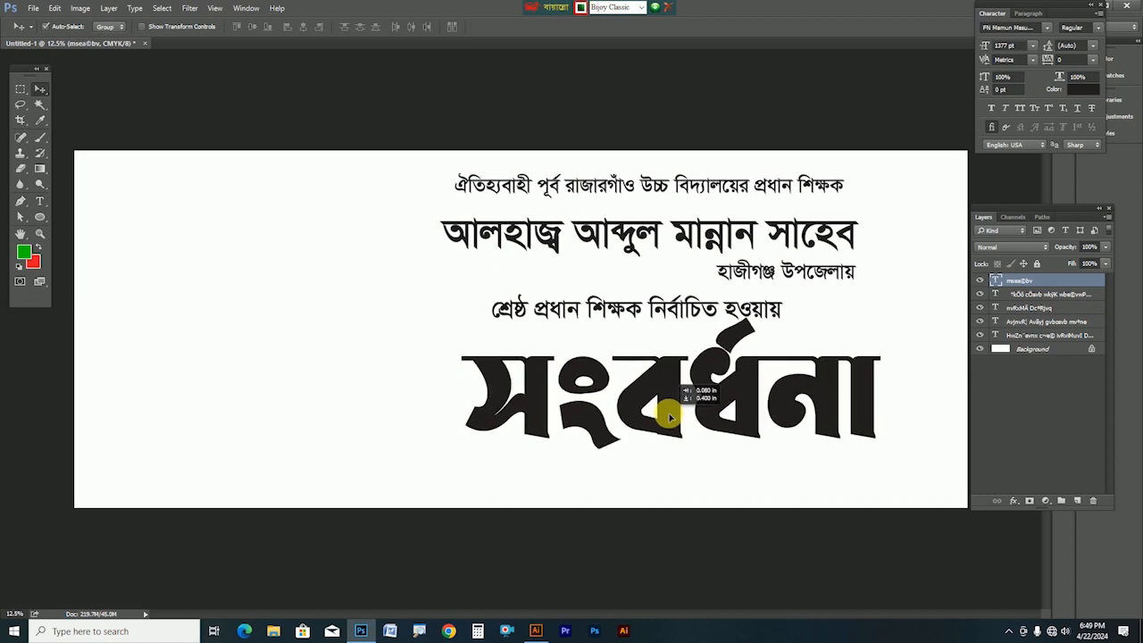
# Copy the আয়োজনে: organiser line from Illustrator and paste it near the banner bottom
pyautogui.click(536, 630)
pyautogui.press('a')
pyautogui.click(554, 560)
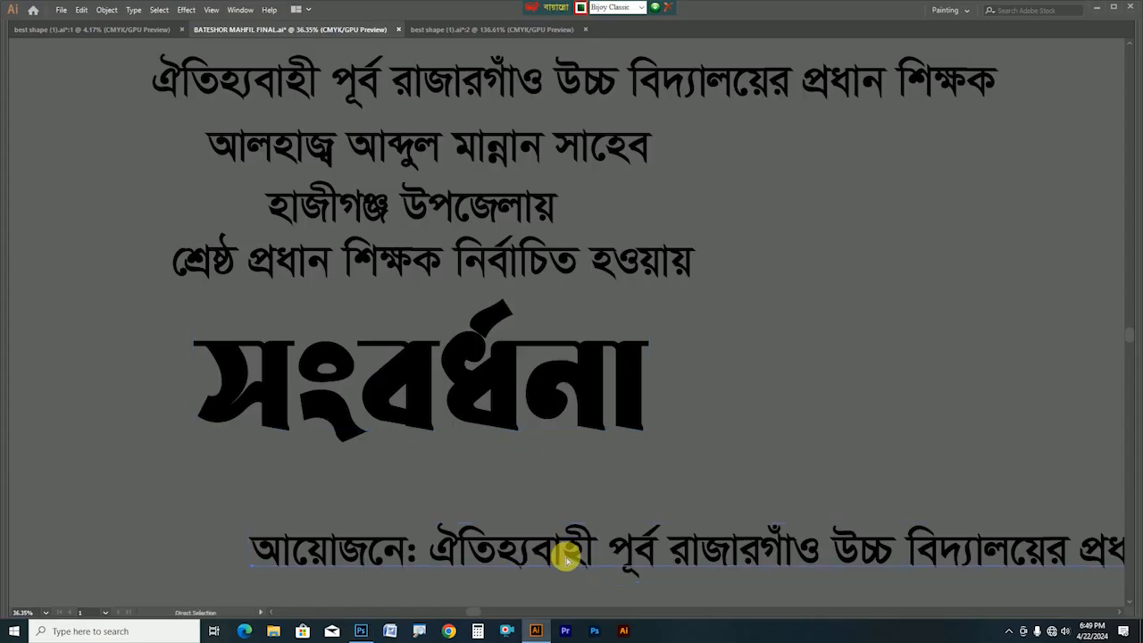
pyautogui.click(360, 630)
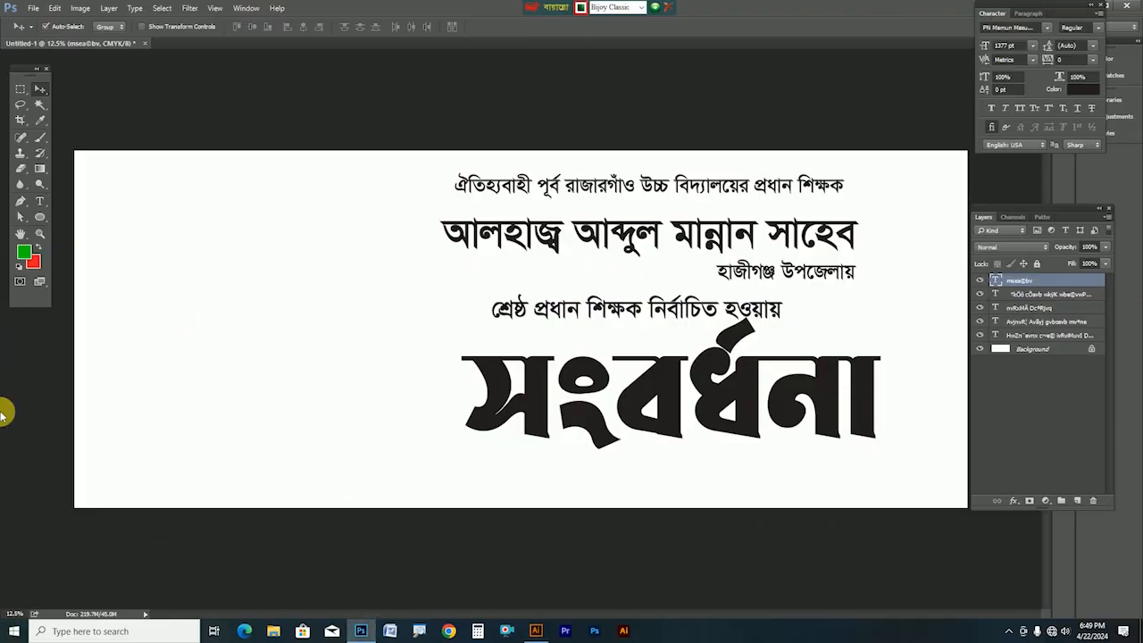
pyautogui.click(39, 201)
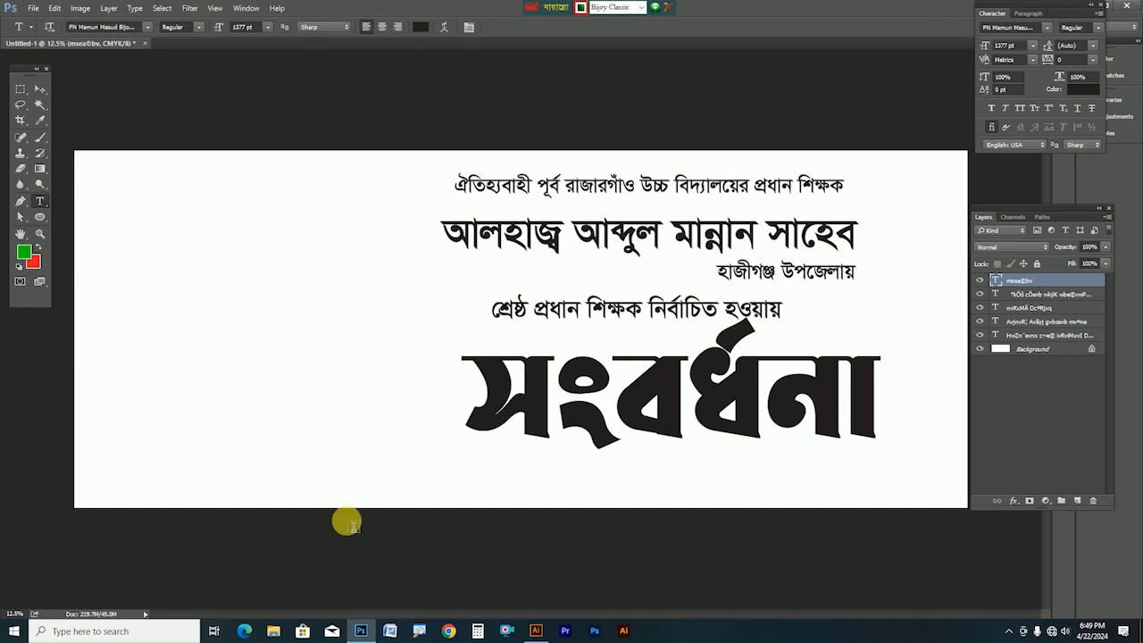
pyautogui.click(282, 483)
pyautogui.hotkey('ctrl', 'v')
pyautogui.hotkey('ctrl', 'Return')
# Enlarge the organiser line to about 249 pt across the bottom and view the whole banner
pyautogui.hotkey('ctrl', 't')
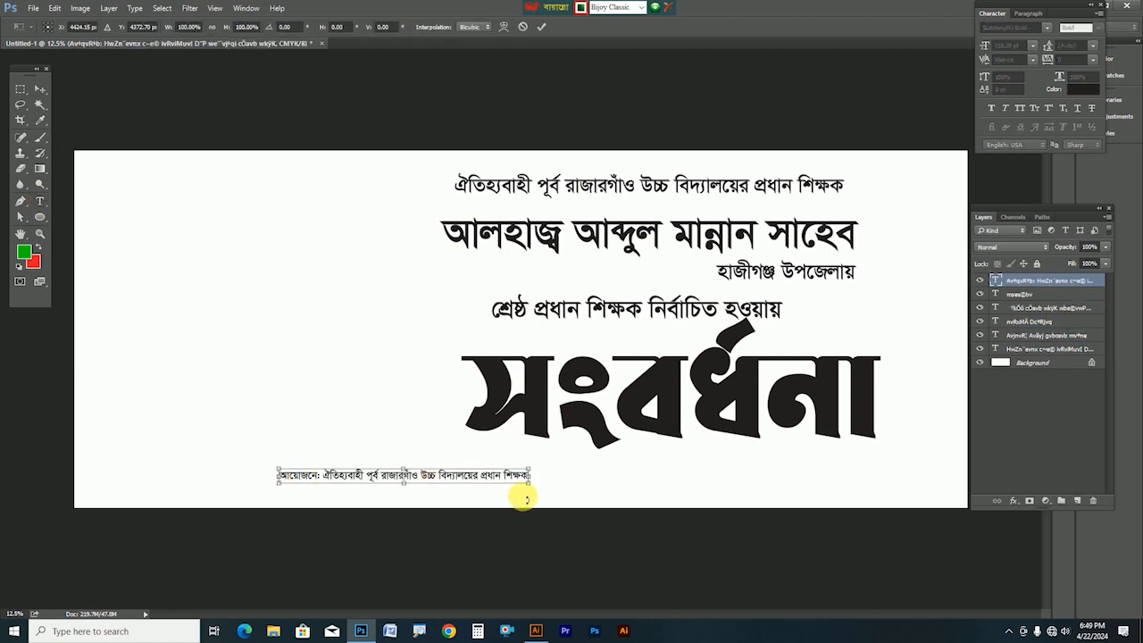
pyautogui.moveTo(530, 485); pyautogui.dragTo(848, 476)
pyautogui.press('Return')
pyautogui.press('Tab')
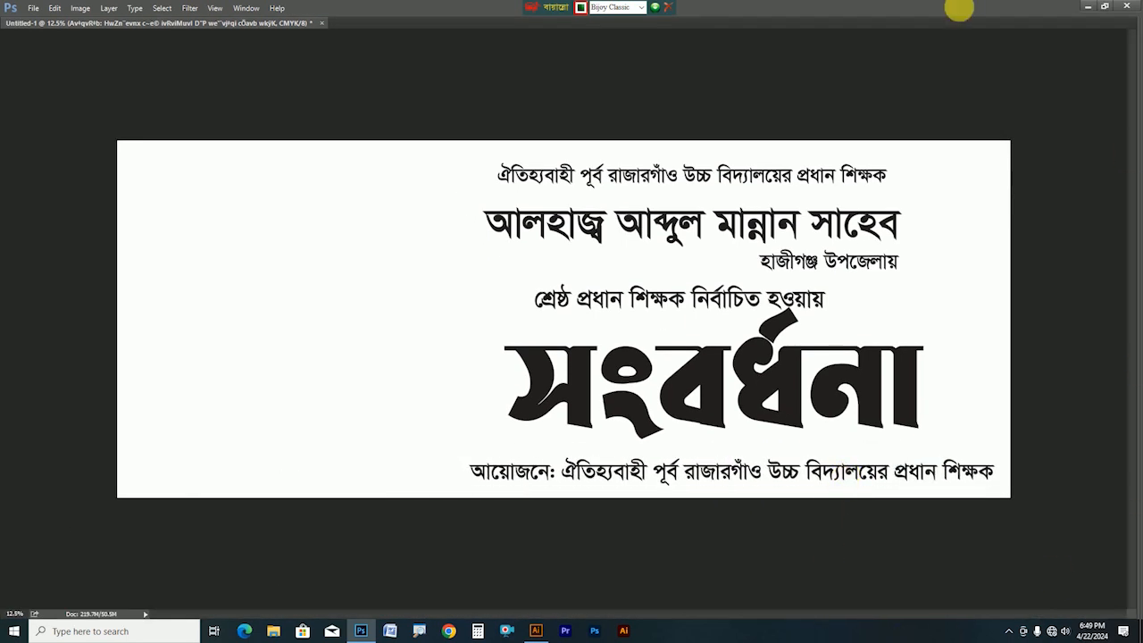
pyautogui.press('Tab')
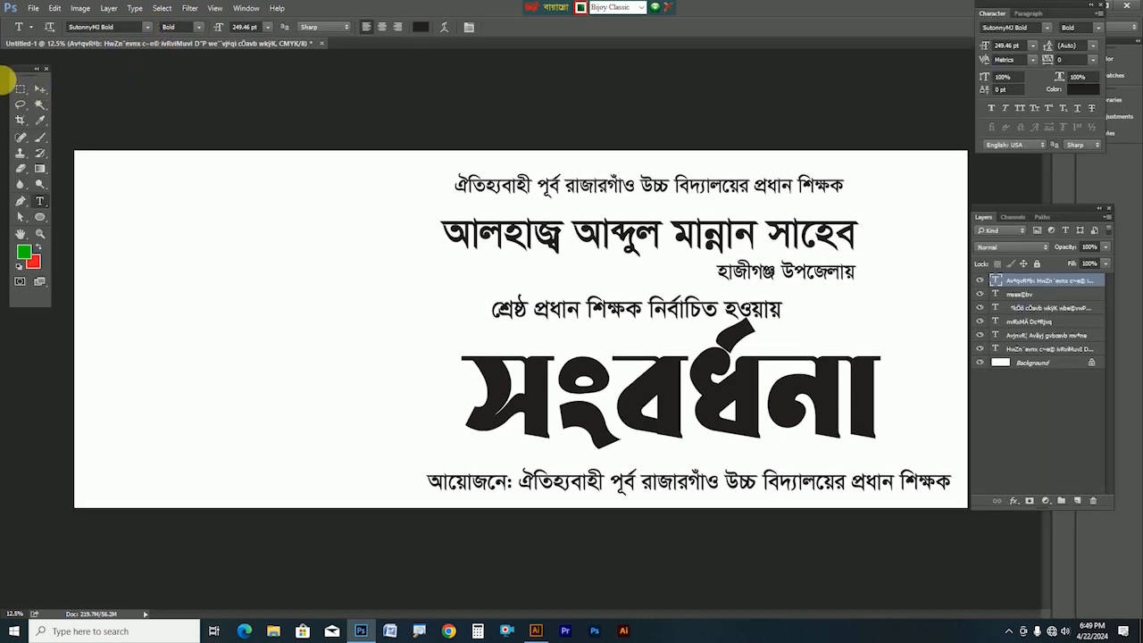
# Nudge the সংবর্ধনা title slightly and make the Background layer active from the canvas layer list
pyautogui.click(40, 88)
pyautogui.click(246, 323)
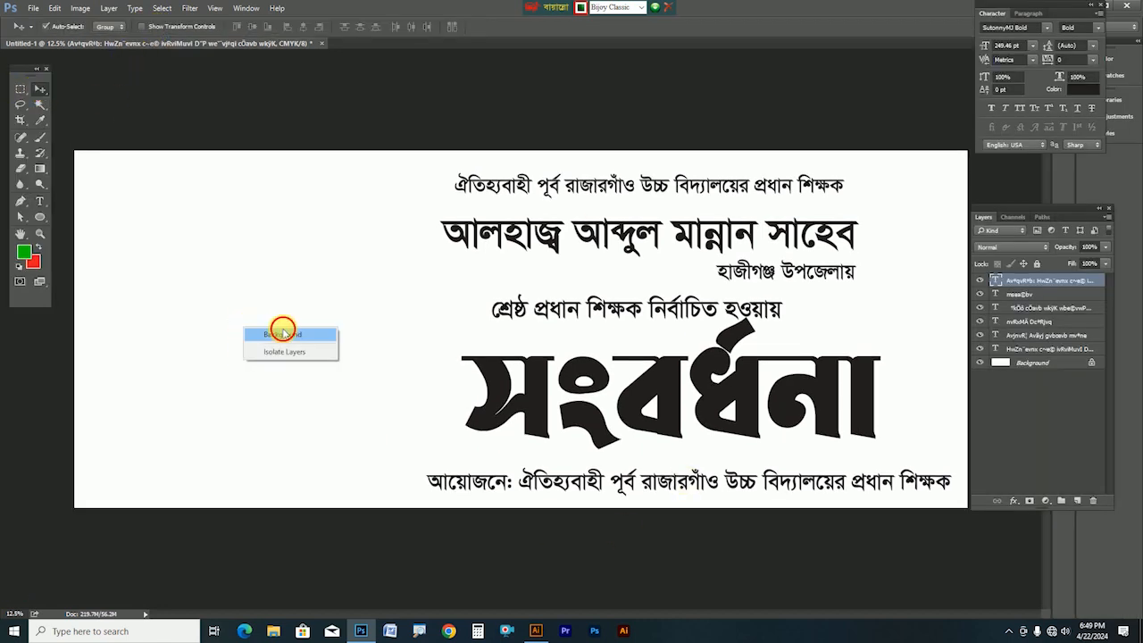
pyautogui.rightClick(186, 243)
pyautogui.click(205, 251)
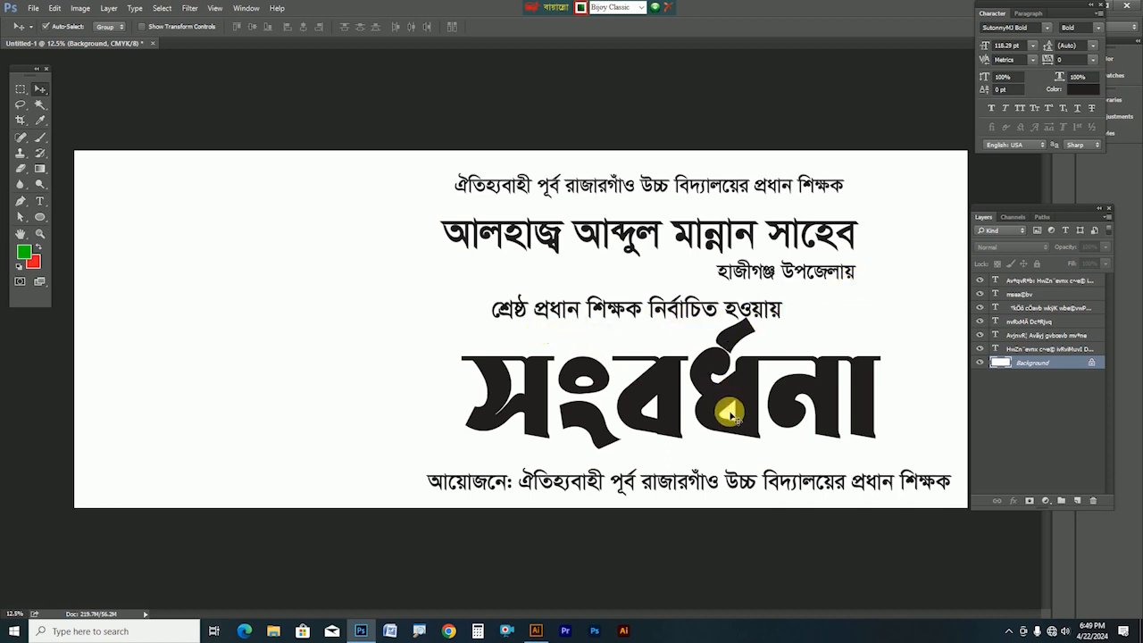
pyautogui.moveTo(745, 386); pyautogui.dragTo(742, 395)
pyautogui.rightClick(221, 283)
pyautogui.click(277, 289)
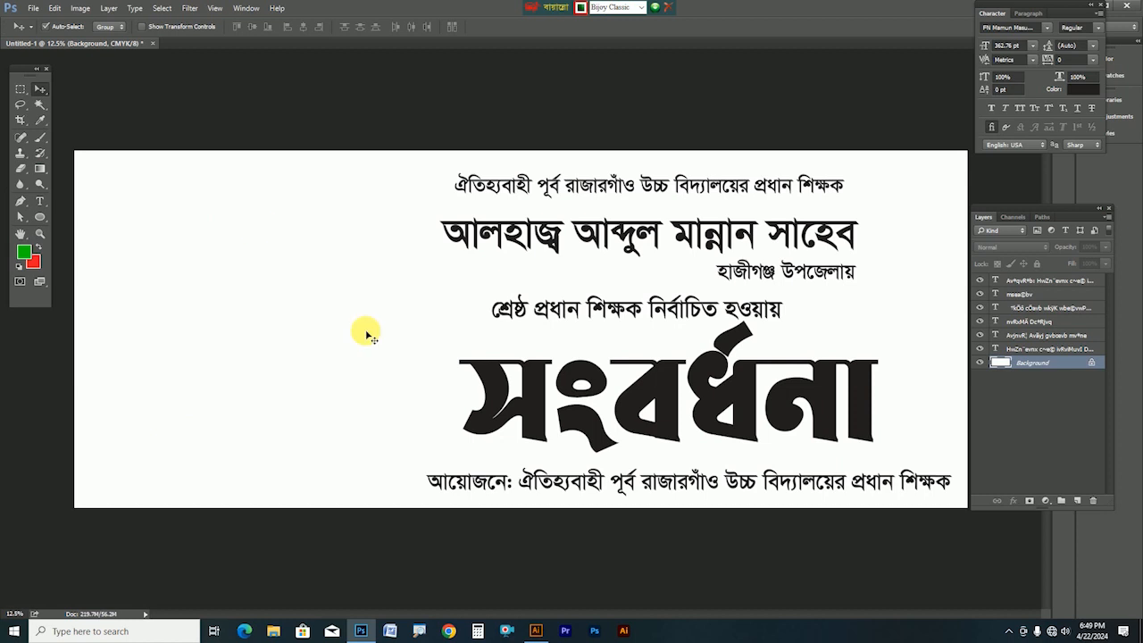
pyautogui.rightClick(198, 420)
pyautogui.click(236, 427)
# Draw a tall green rectangle and move it to the banner's left edge
pyautogui.click(40, 216)
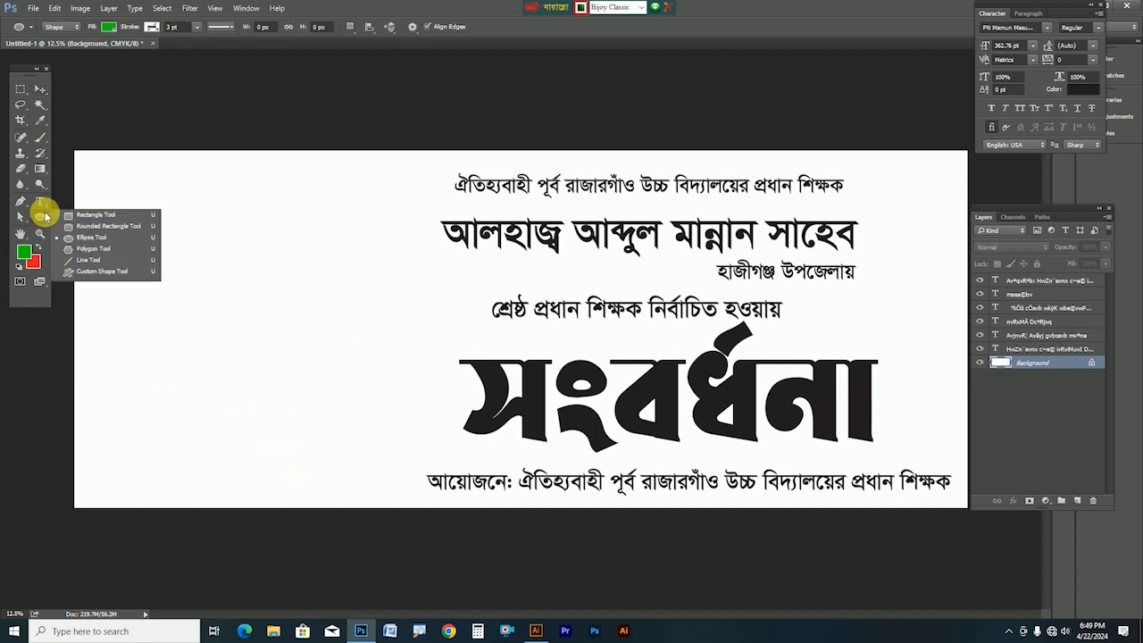
pyautogui.click(108, 217)
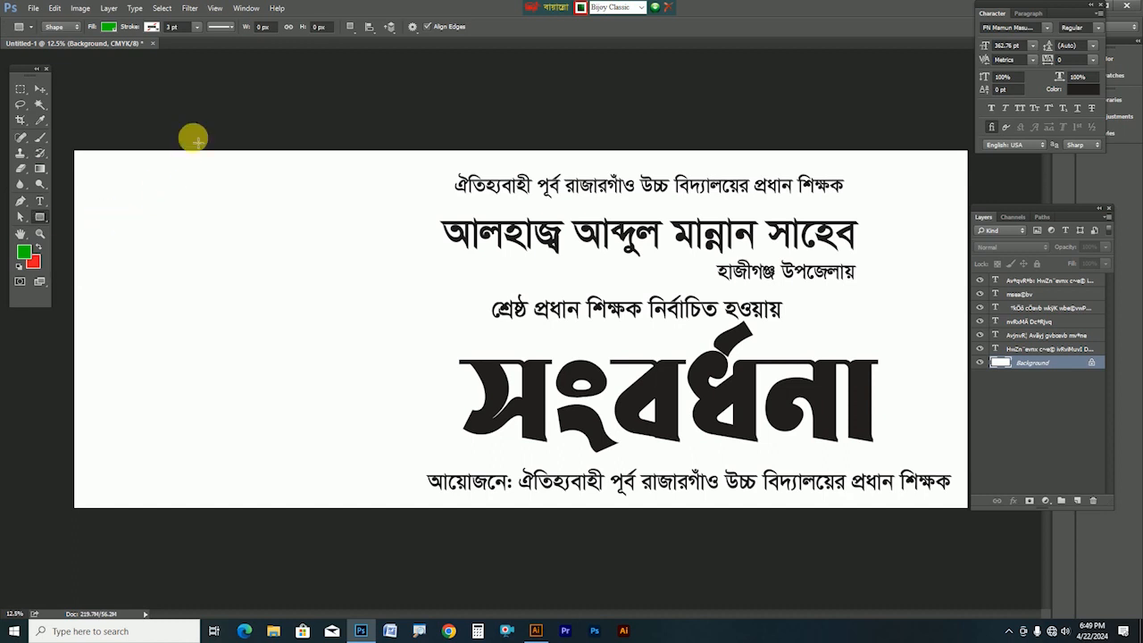
pyautogui.moveTo(154, 86); pyautogui.dragTo(421, 580)
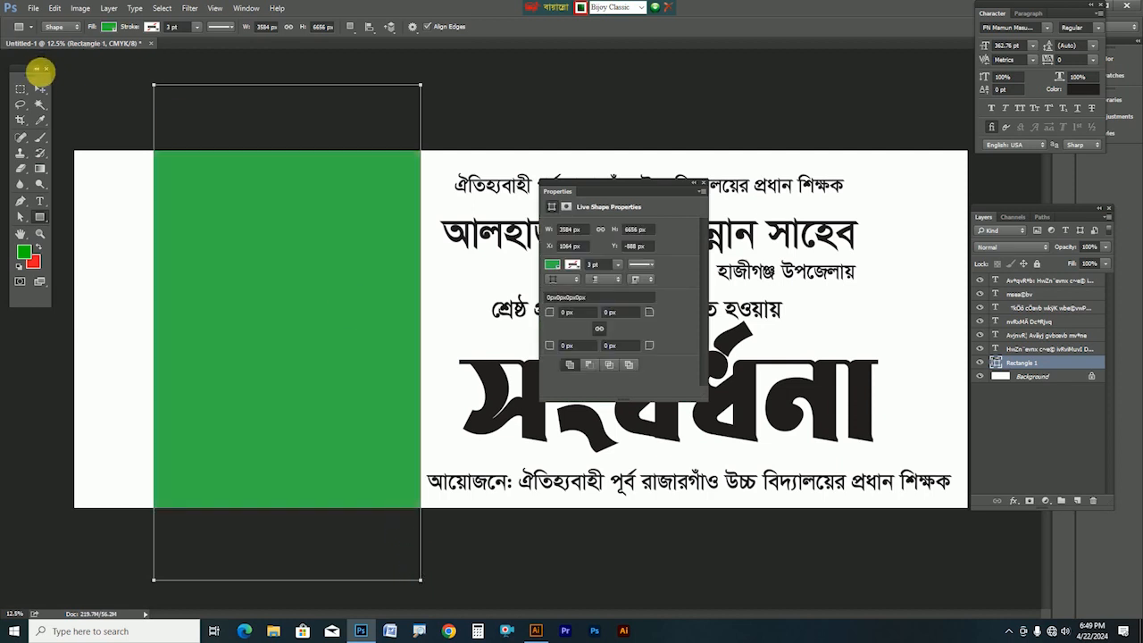
pyautogui.click(40, 88)
pyautogui.moveTo(338, 293); pyautogui.dragTo(309, 293)
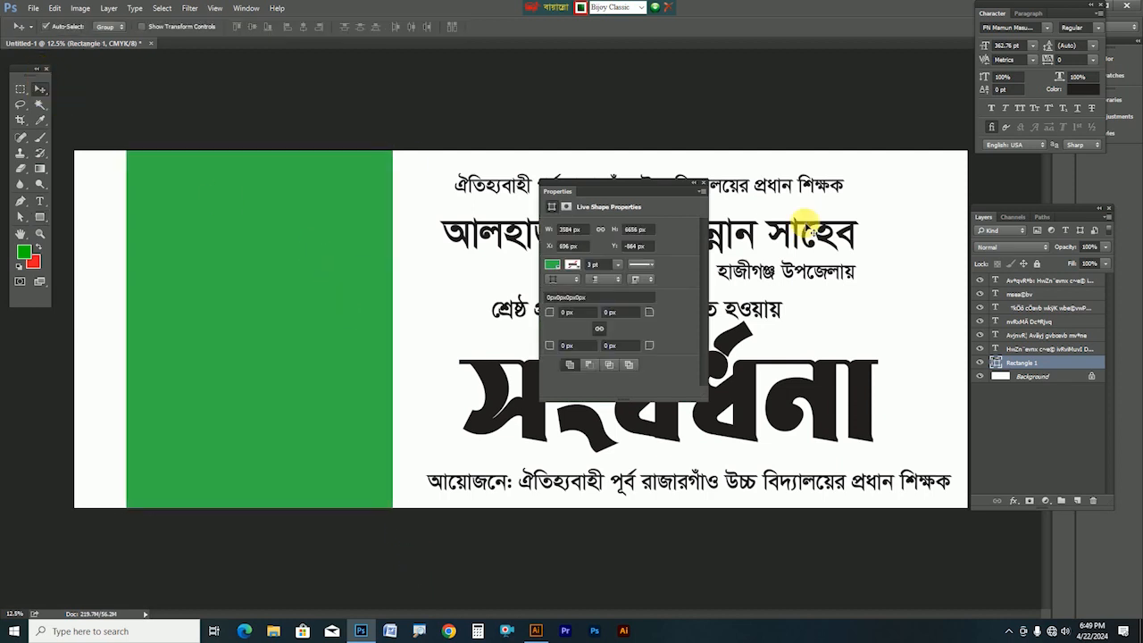
pyautogui.click(702, 186)
pyautogui.moveTo(347, 366)
pyautogui.mouseDown()
pyautogui.moveTo(340, 380)
pyautogui.moveTo(338, 367)
pyautogui.mouseUp()
# Widen the rectangle and slant its right edge outward toward the bottom
pyautogui.hotkey('ctrl', 't')
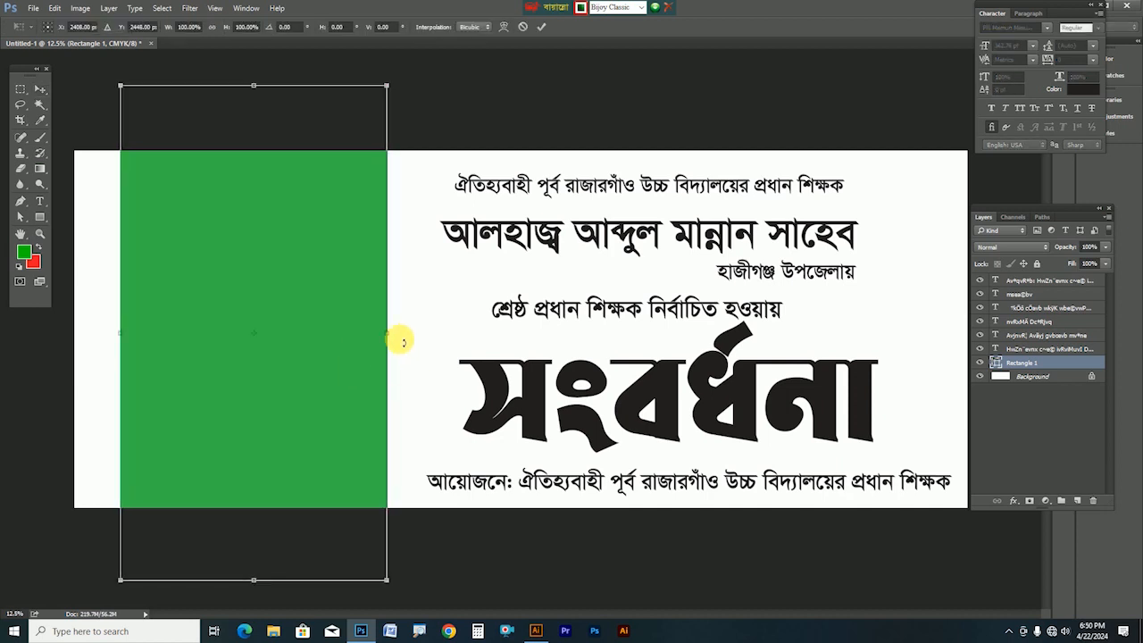
pyautogui.moveTo(387, 333); pyautogui.dragTo(390, 359)
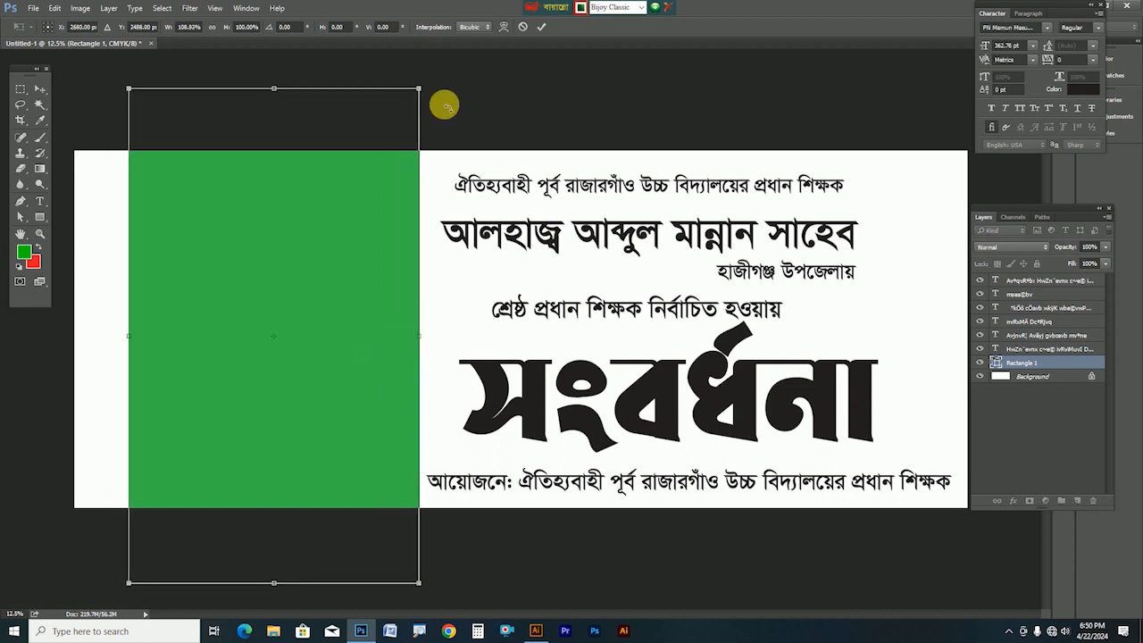
pyautogui.moveTo(419, 88); pyautogui.dragTo(381, 89)
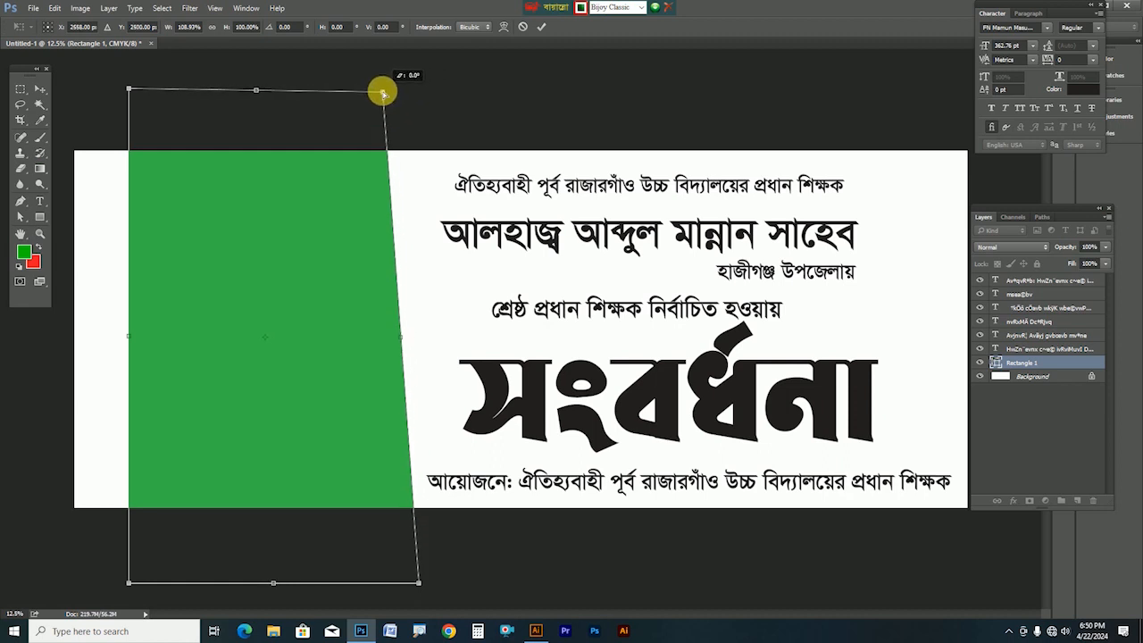
pyautogui.doubleClick(312, 335)
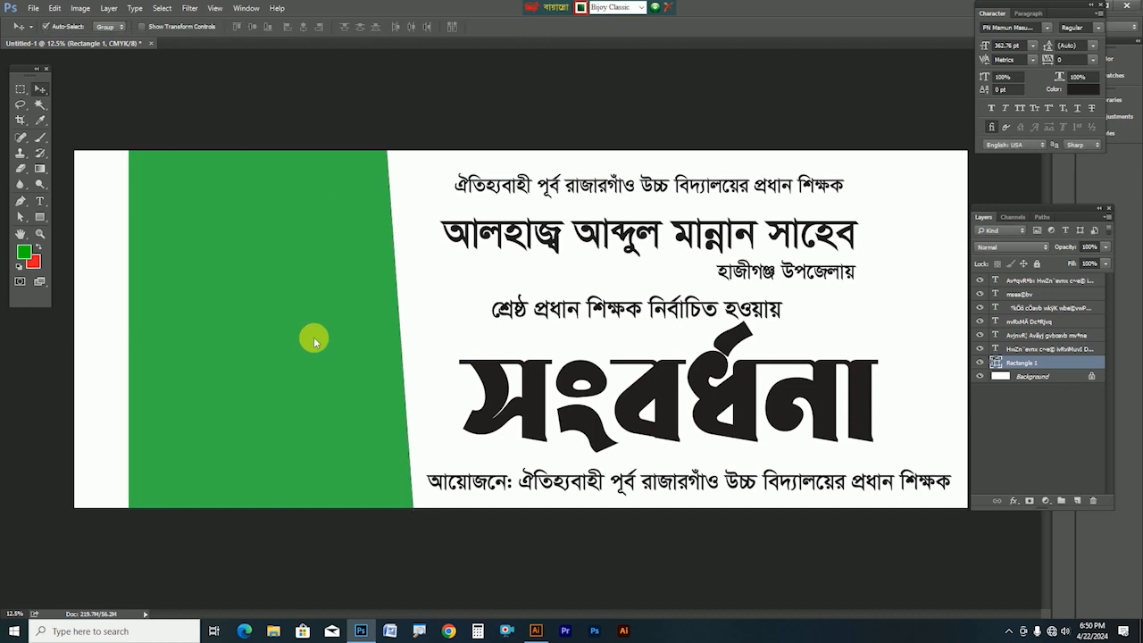
# Set the gradient's starting colour stop to dark red 7c000e
pyautogui.click(34, 172)
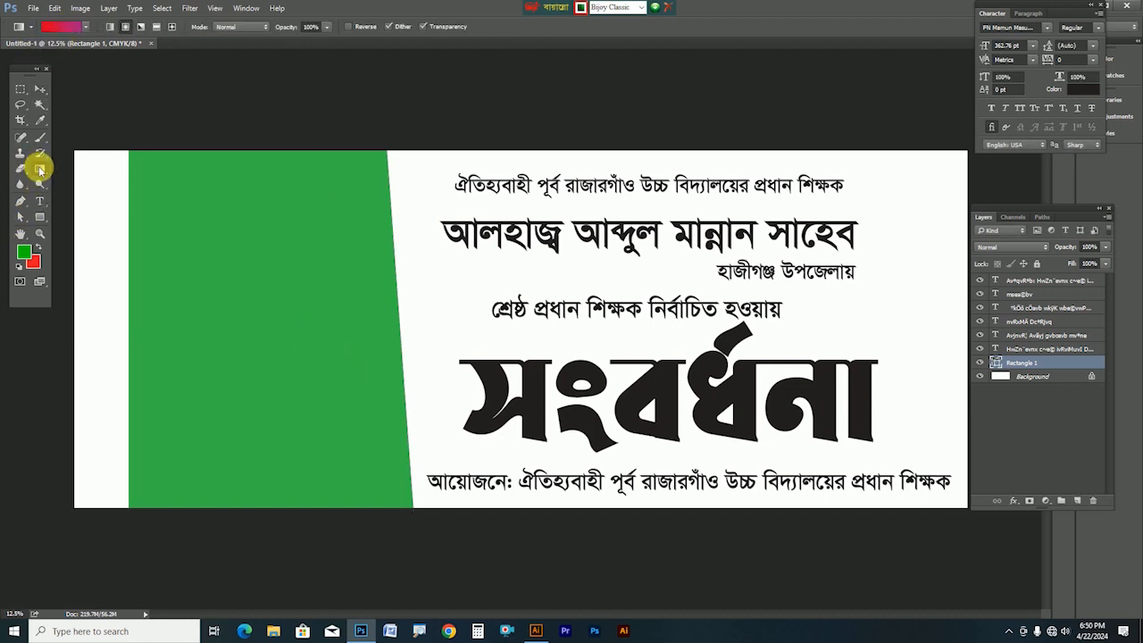
pyautogui.click(60, 26)
pyautogui.click(287, 322)
pyautogui.click(348, 375)
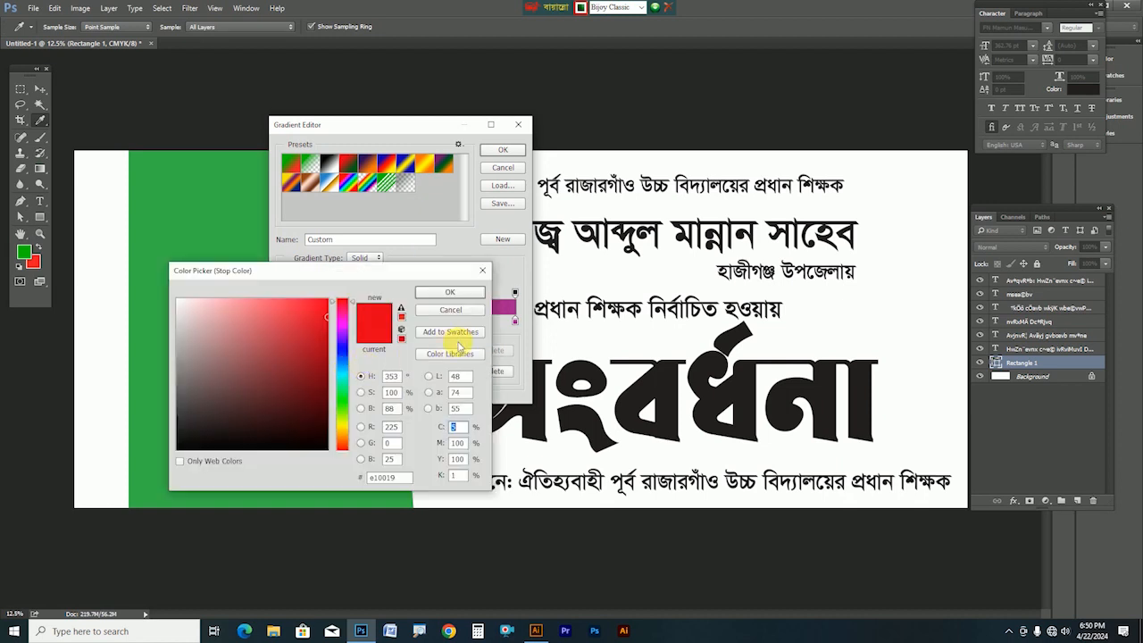
pyautogui.moveTo(309, 409); pyautogui.dragTo(337, 381)
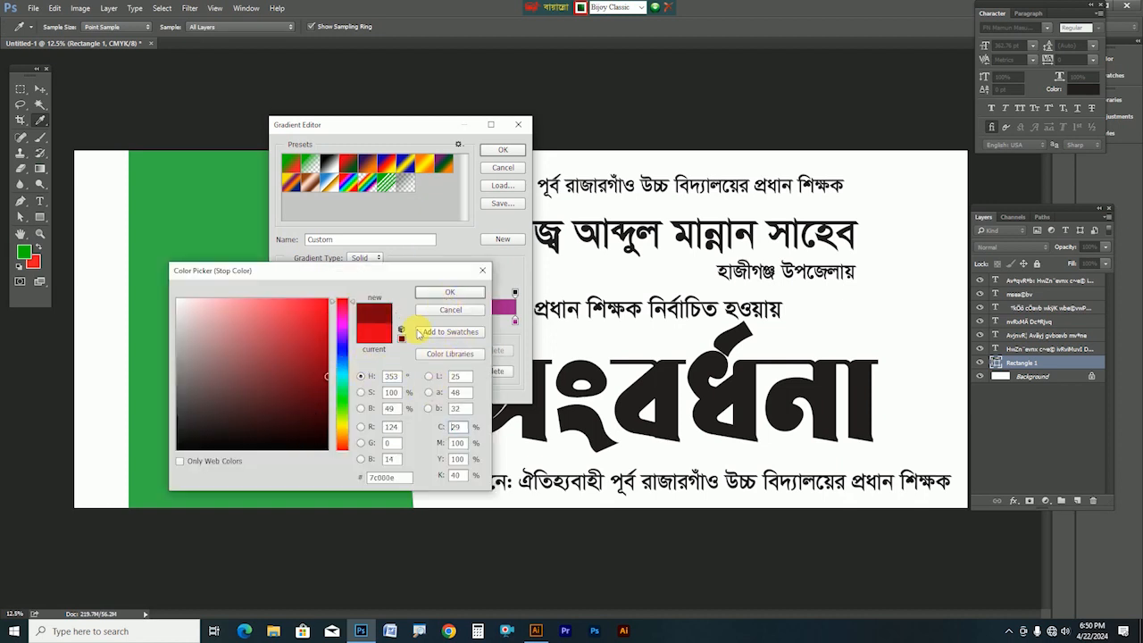
pyautogui.click(437, 298)
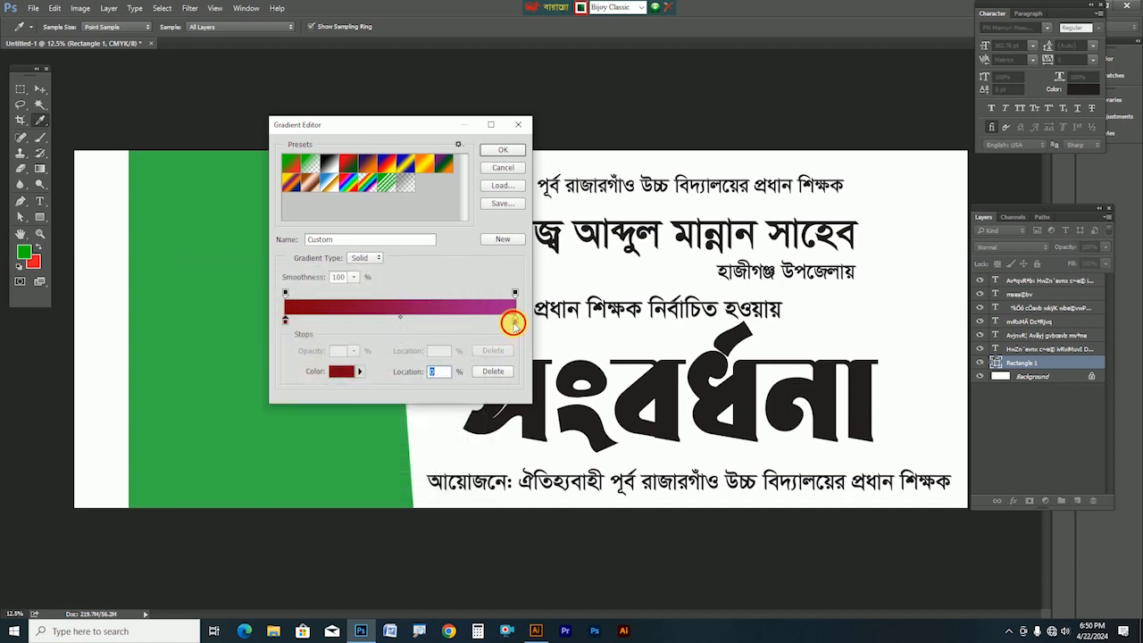
# Set the gradient's ending colour stop to brown 804700 and accept the gradient
pyautogui.click(347, 375)
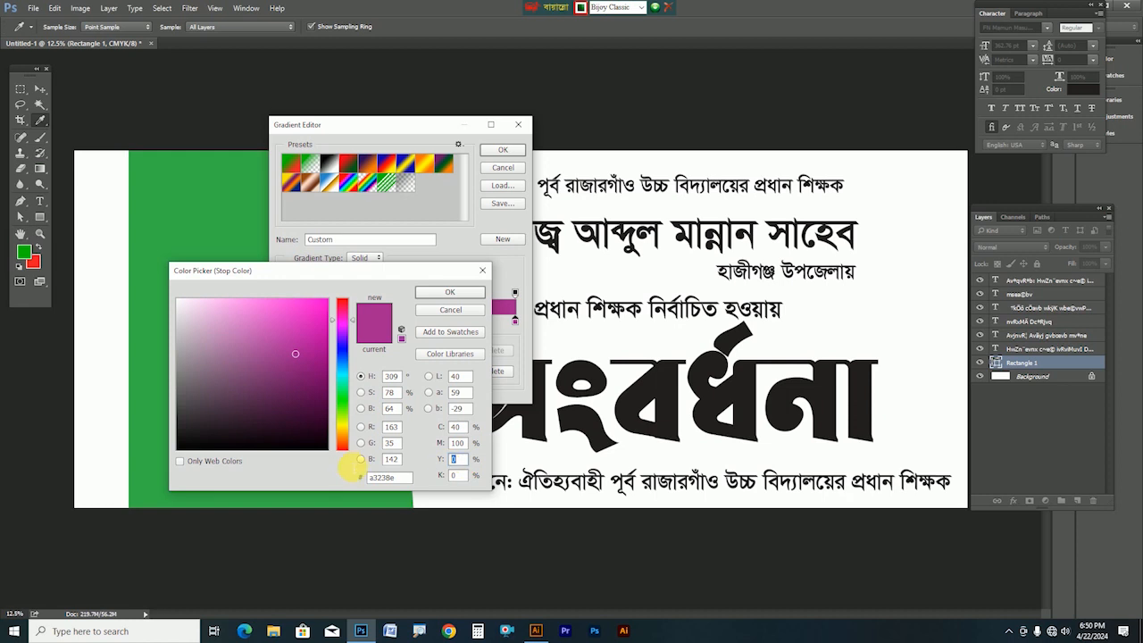
pyautogui.write('100')
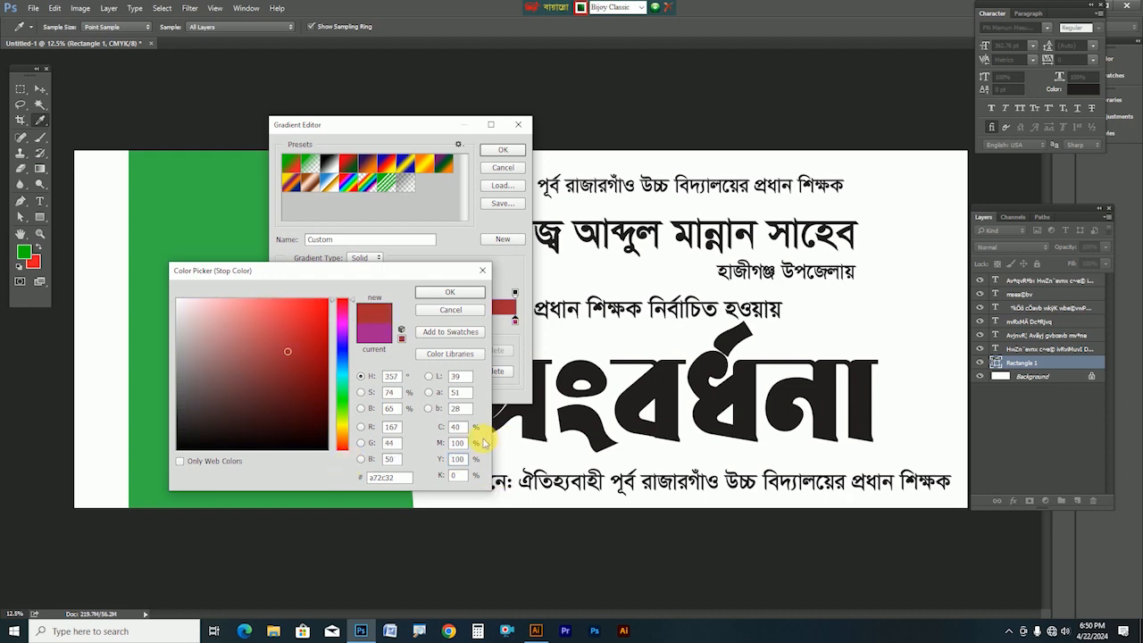
pyautogui.write('40')
pyautogui.press('Tab')
pyautogui.write('35')
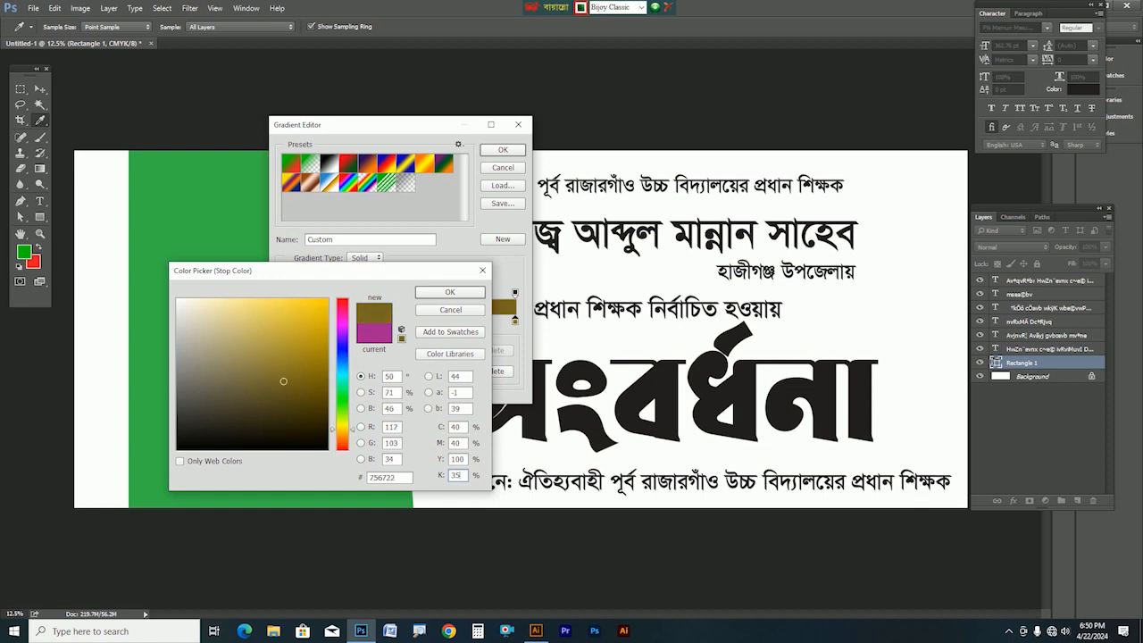
pyautogui.click(327, 386)
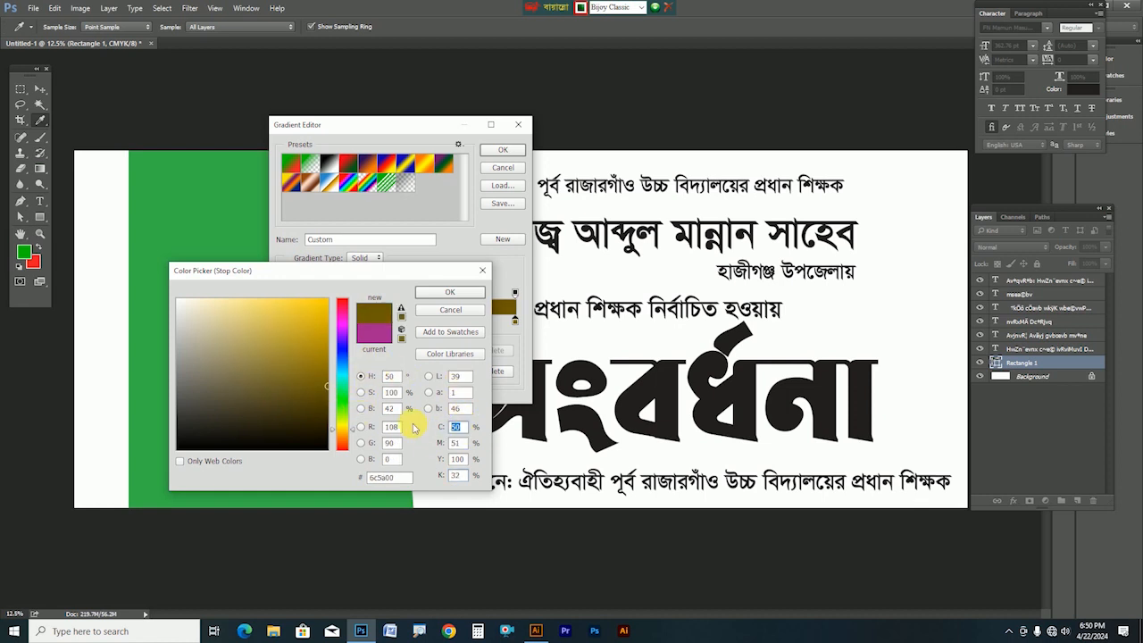
pyautogui.write('0')
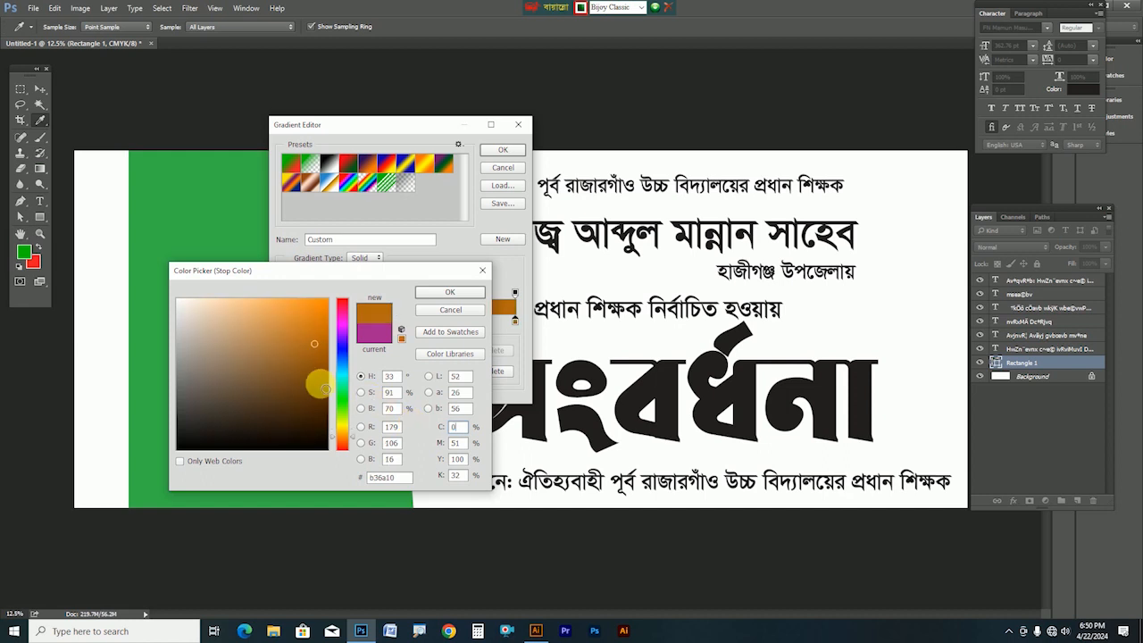
pyautogui.moveTo(321, 385); pyautogui.dragTo(360, 376)
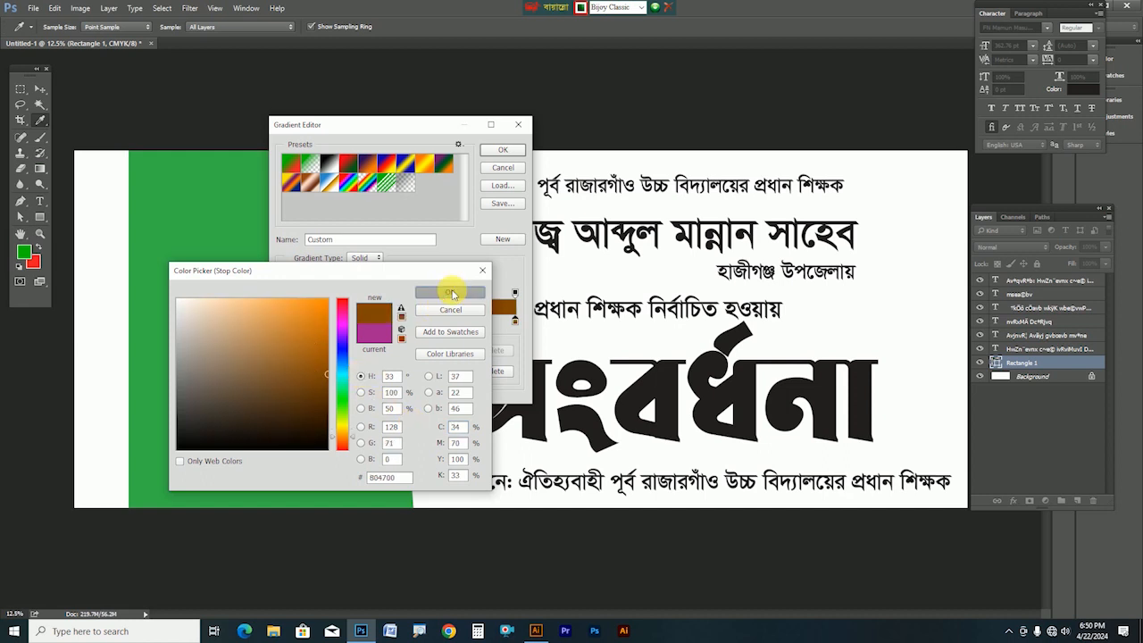
pyautogui.click(451, 293)
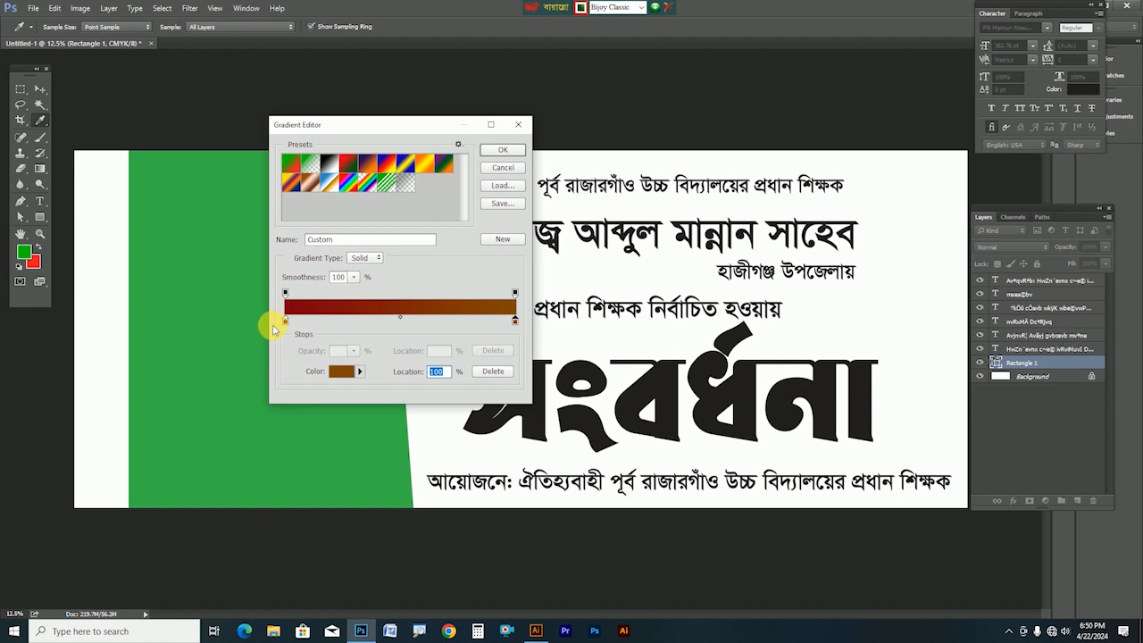
pyautogui.click(511, 153)
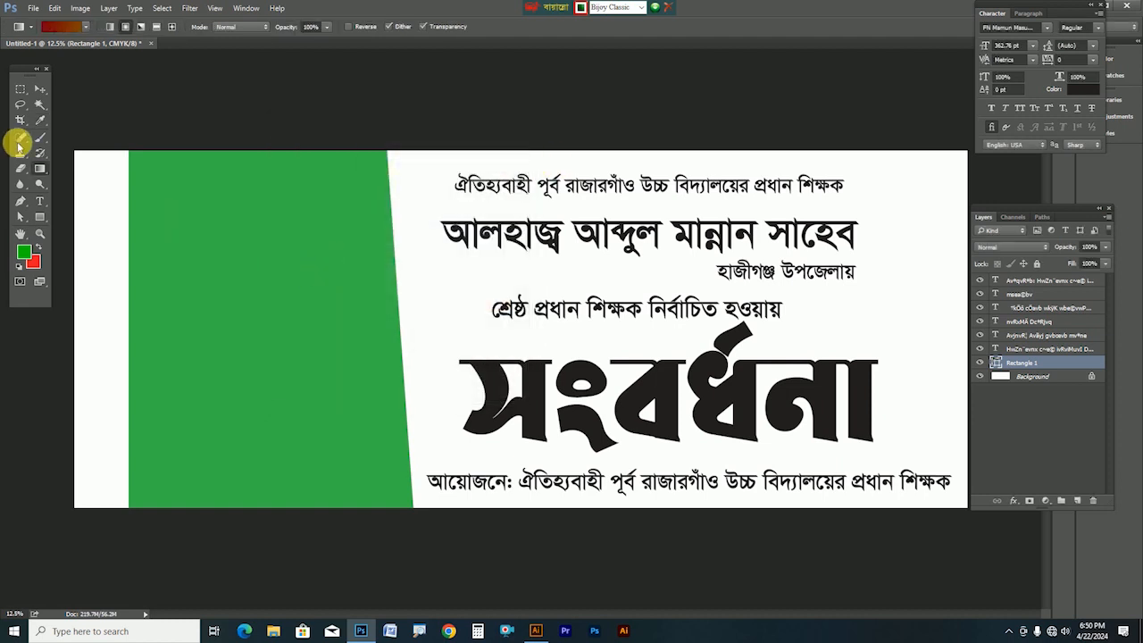
# Rasterize Rectangle 1 and fill its panel top-to-bottom with the red-to-brown gradient, then deselect
pyautogui.rightClick(1029, 363)
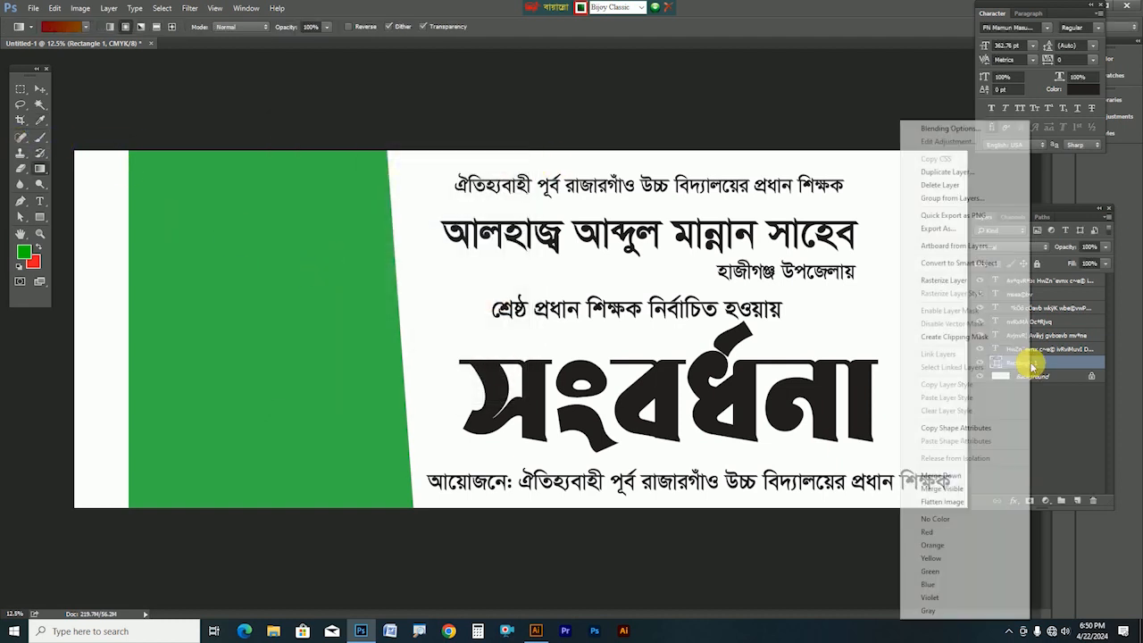
pyautogui.click(940, 282)
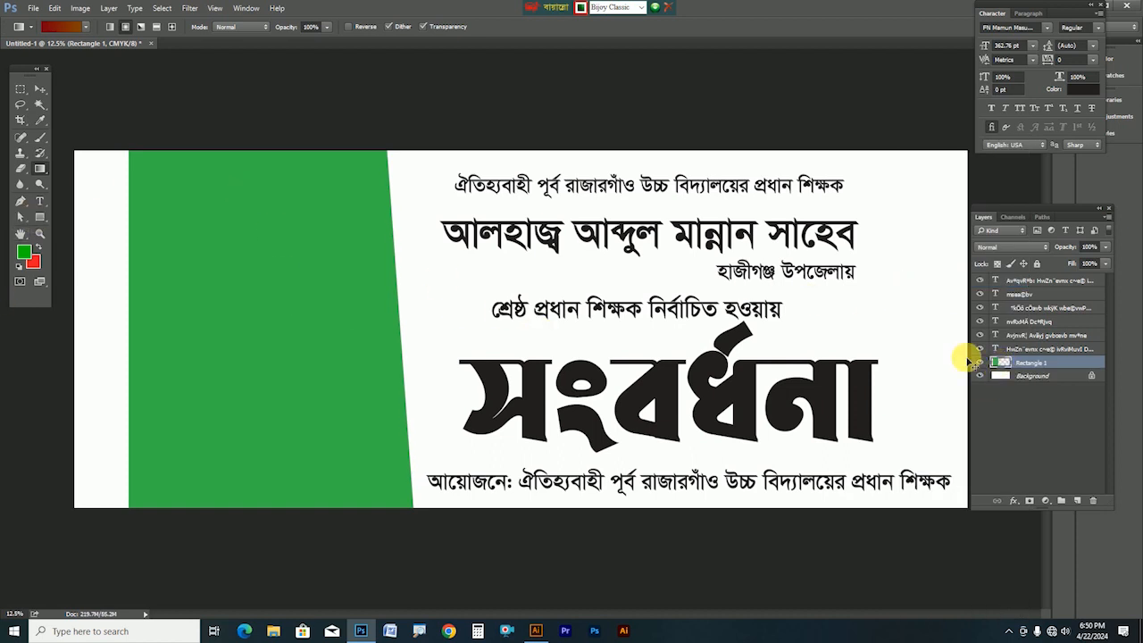
pyautogui.keyDown('ctrl'); pyautogui.click(1002, 363); pyautogui.keyUp('ctrl')
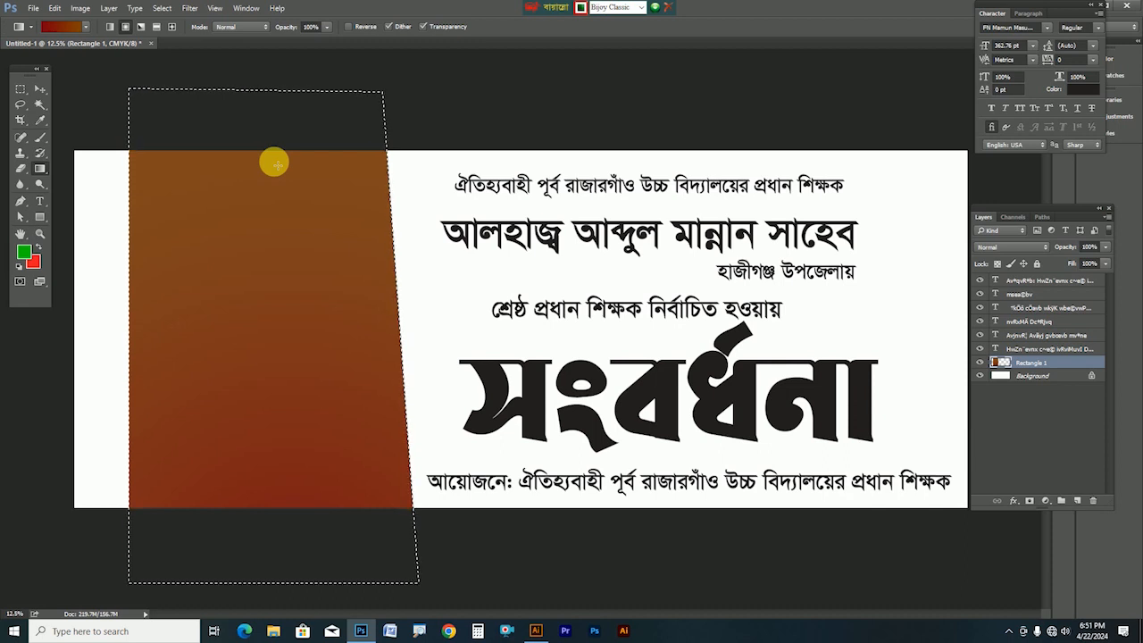
pyautogui.moveTo(244, 44); pyautogui.dragTo(358, 41)
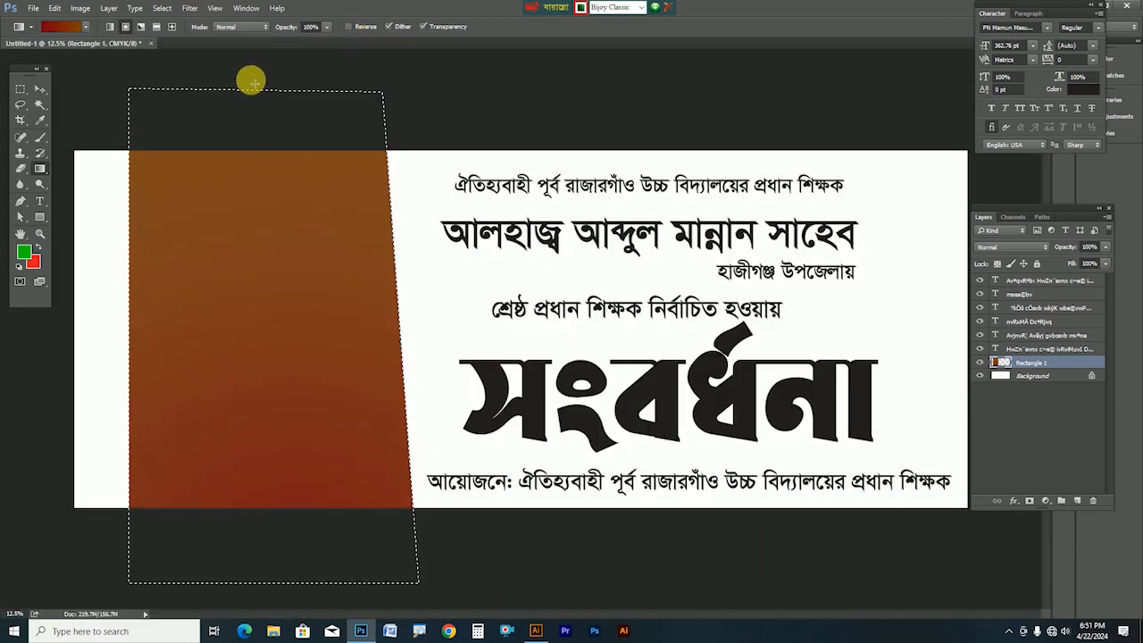
pyautogui.moveTo(277, 251); pyautogui.dragTo(292, 366)
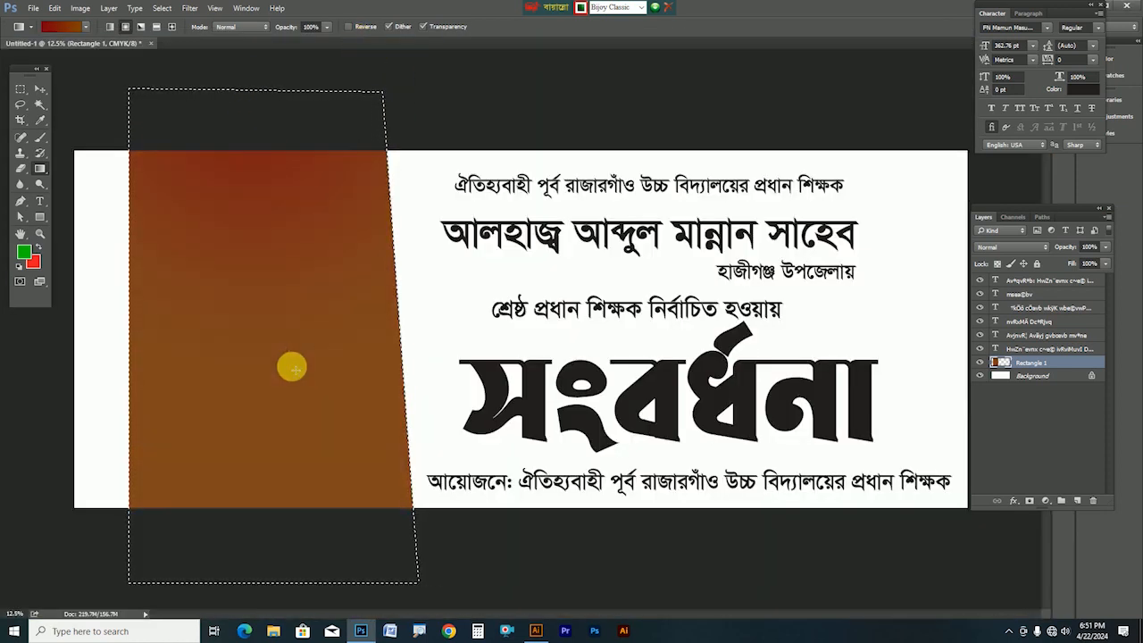
pyautogui.moveTo(244, 56); pyautogui.dragTo(288, 433)
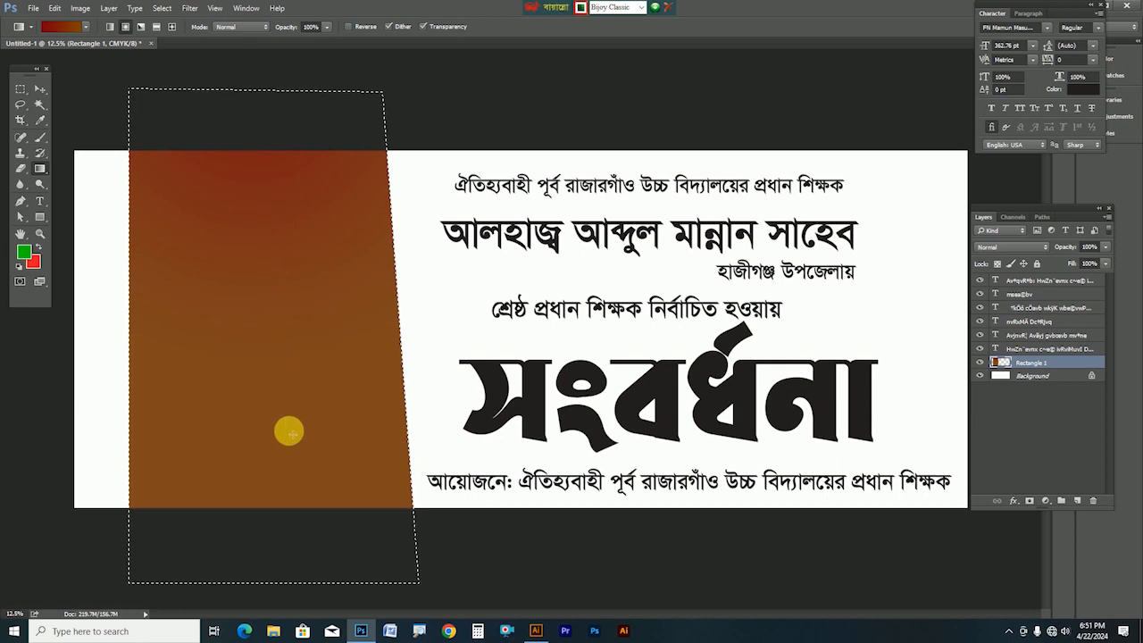
pyautogui.moveTo(255, 62); pyautogui.dragTo(286, 408)
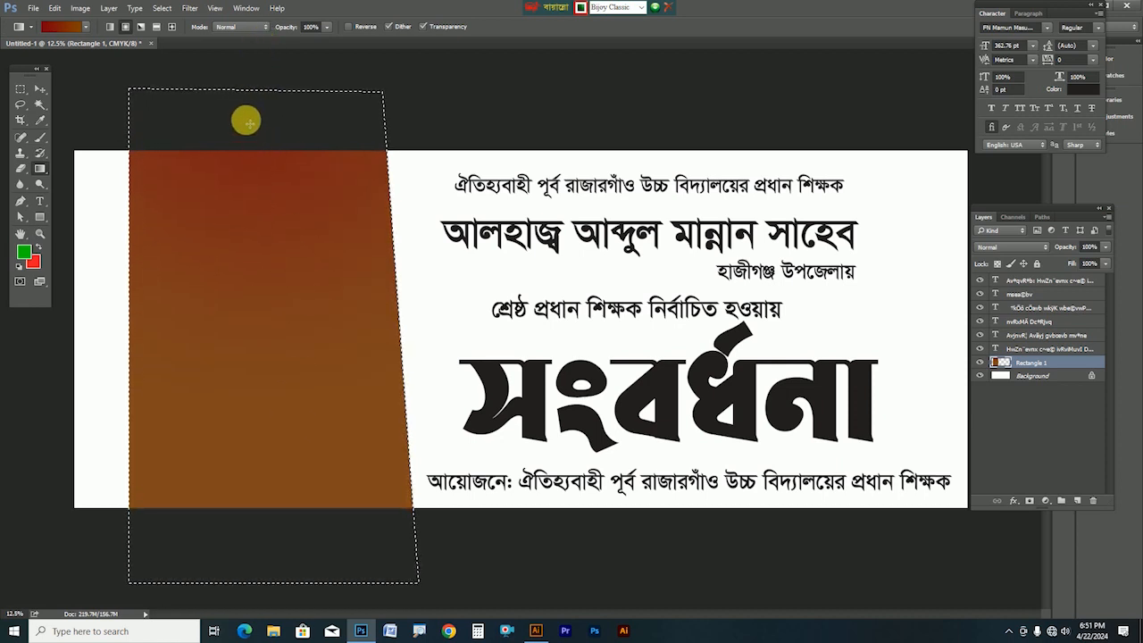
pyautogui.hotkey('ctrl', 'd')
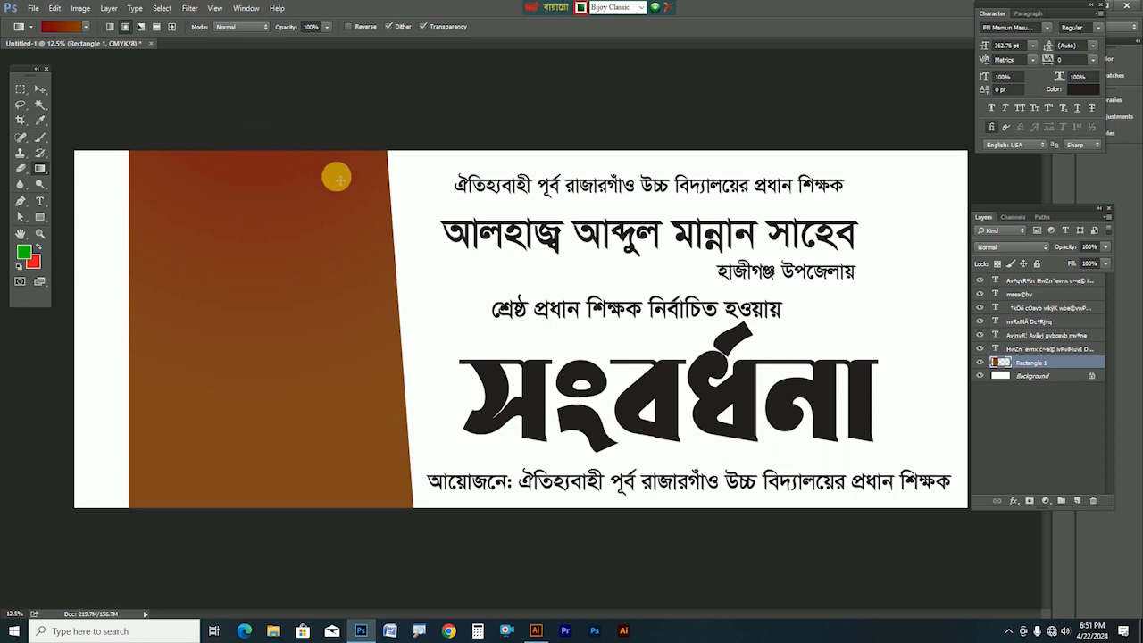
# Pen a green four-point bowtie shape from the banner's top-left down to the bottom
pyautogui.click(42, 89)
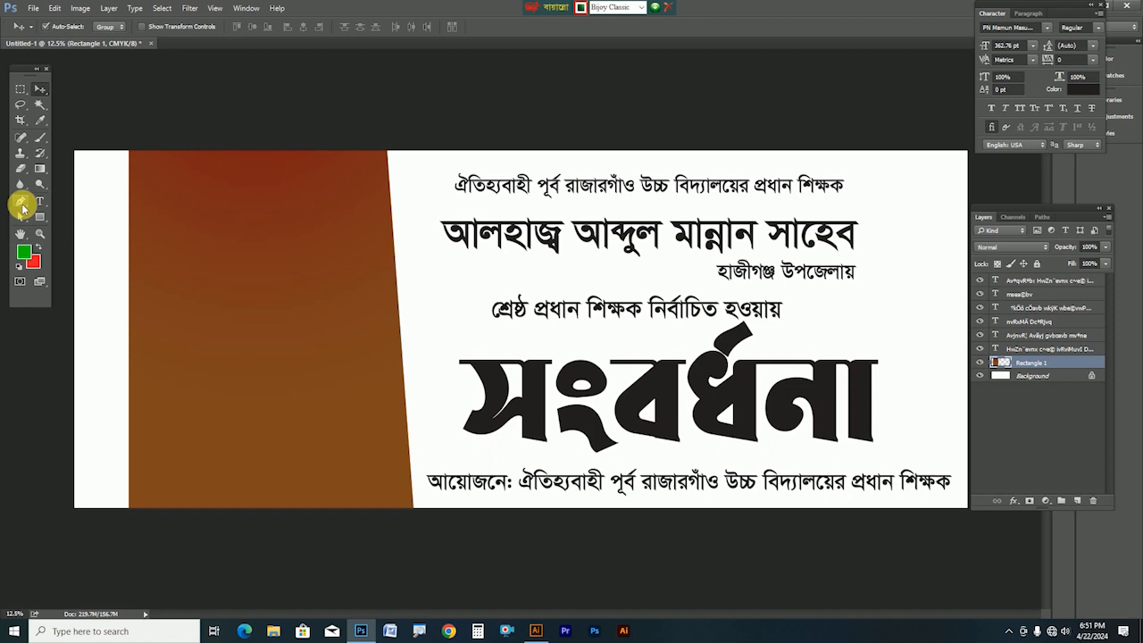
pyautogui.click(22, 204)
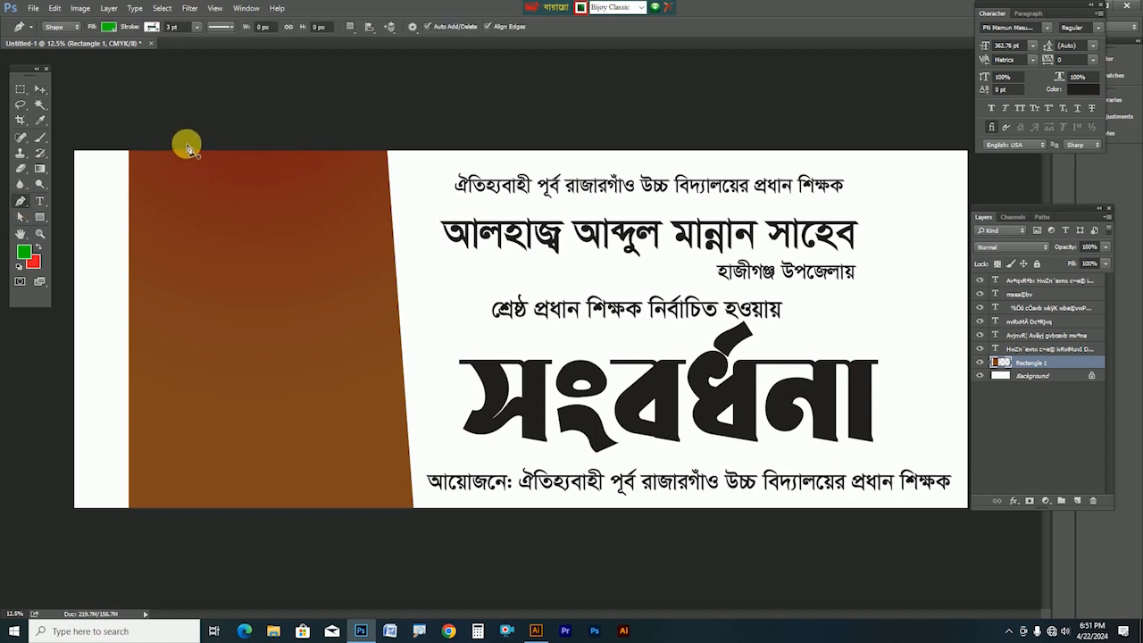
pyautogui.click(185, 145)
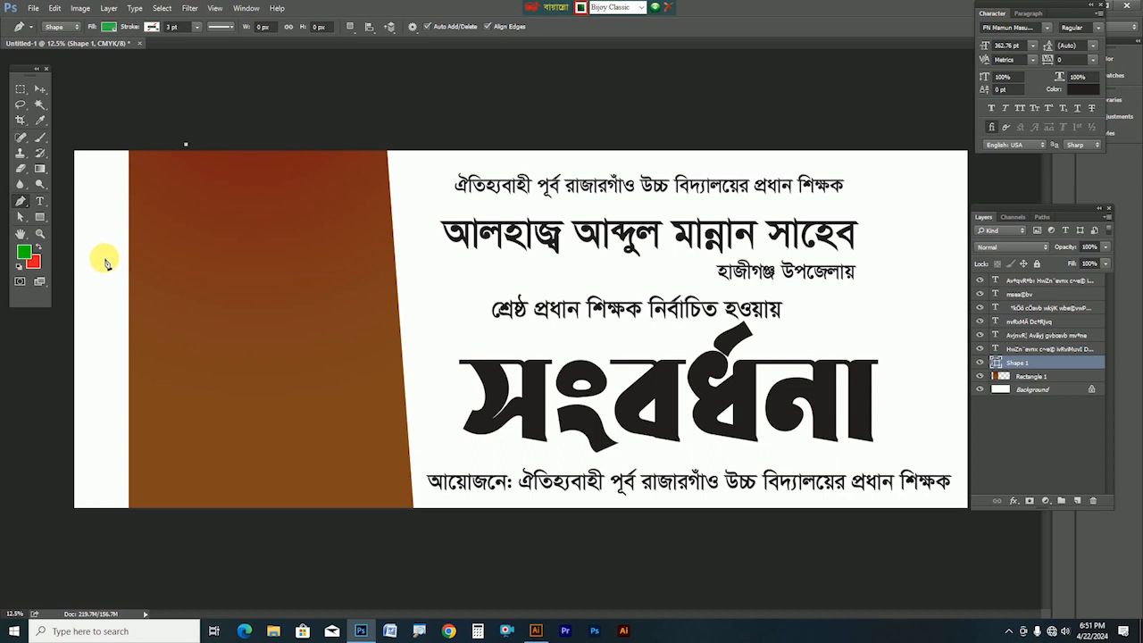
pyautogui.click(104, 258)
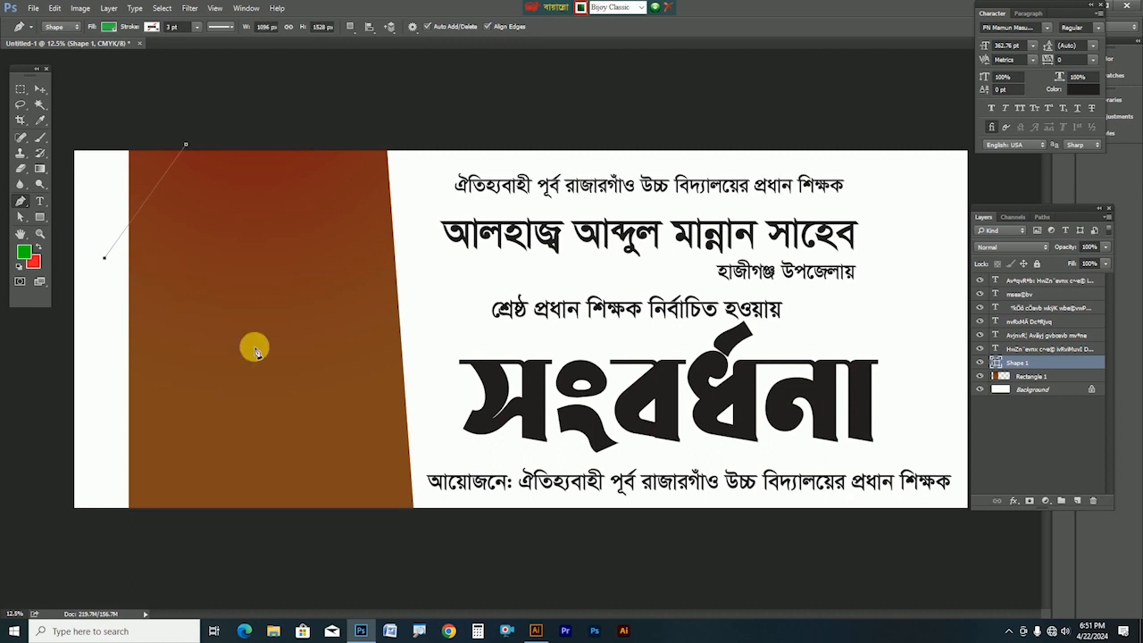
pyautogui.click(432, 413)
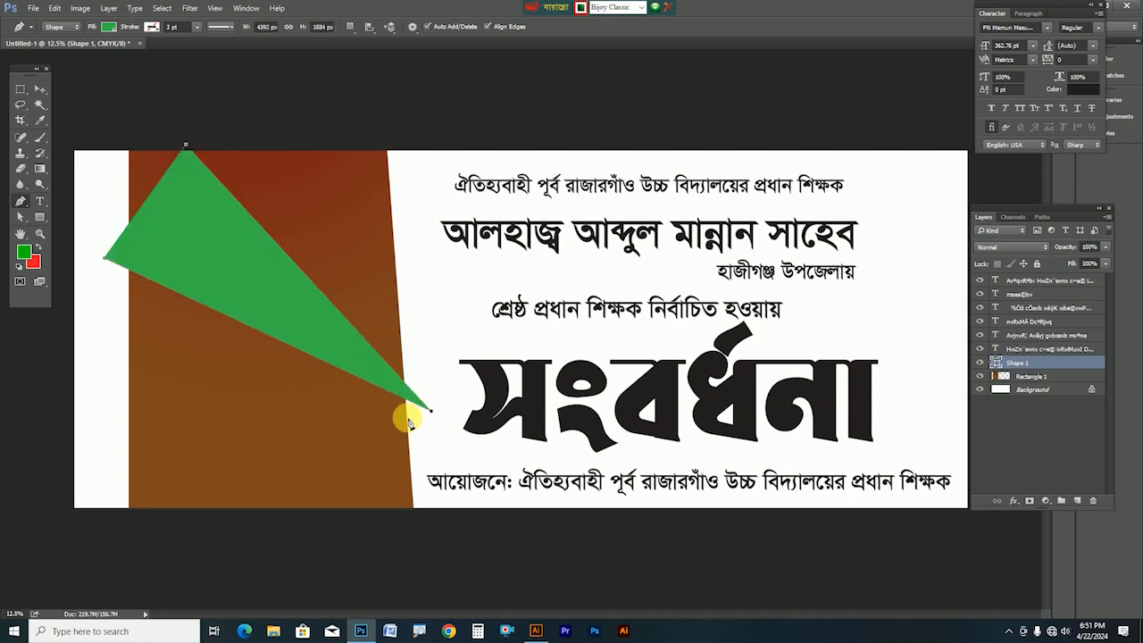
pyautogui.click(271, 524)
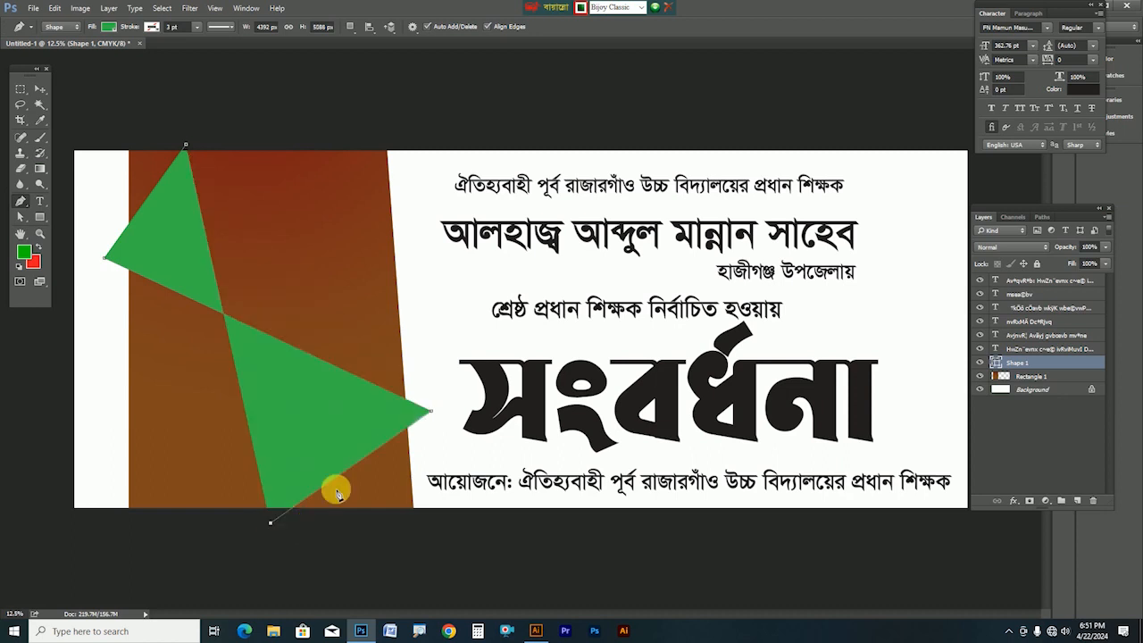
# Try moving the green shape up-left, then undo it until it disappears
pyautogui.click(40, 89)
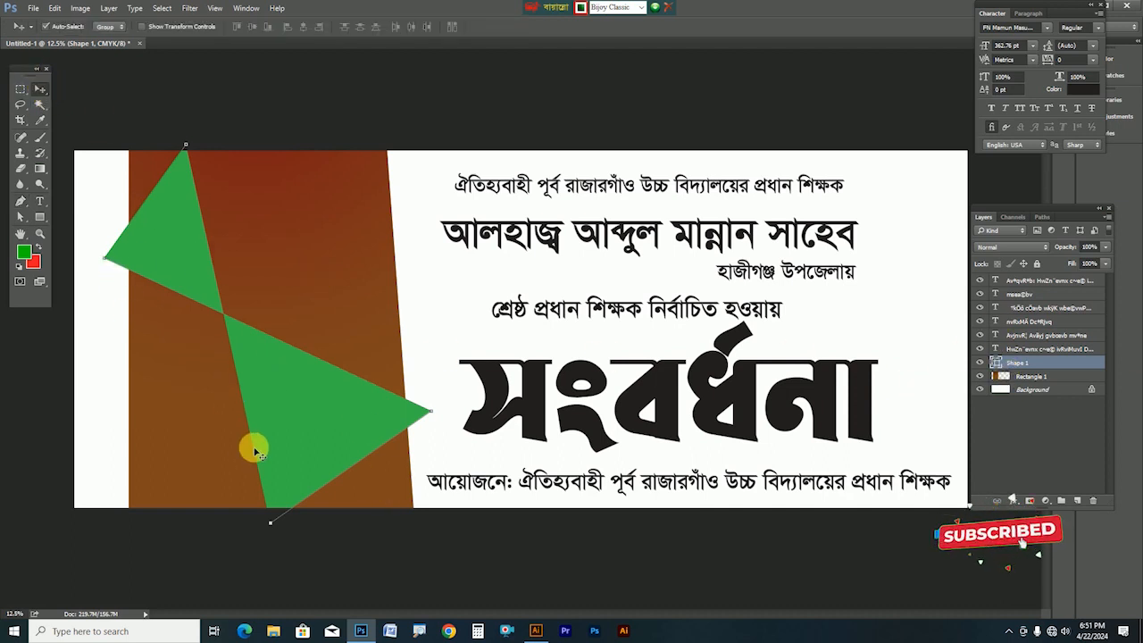
pyautogui.moveTo(309, 429); pyautogui.dragTo(293, 361)
pyautogui.hotkey('ctrl', 'z')
pyautogui.hotkey('ctrl', 'z')
pyautogui.hotkey('ctrl', 'z')
pyautogui.hotkey('ctrl', 'z')
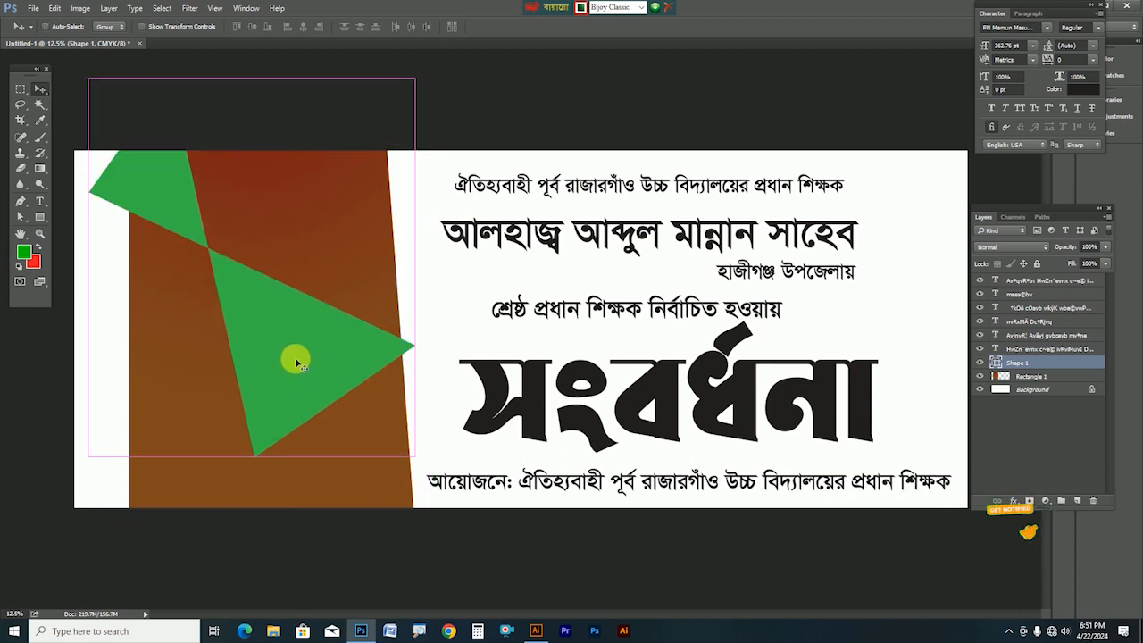
pyautogui.hotkey('ctrl', 'alt', 'z')
pyautogui.hotkey('ctrl', 'alt', 'z')
pyautogui.hotkey('ctrl', 'alt', 'z')
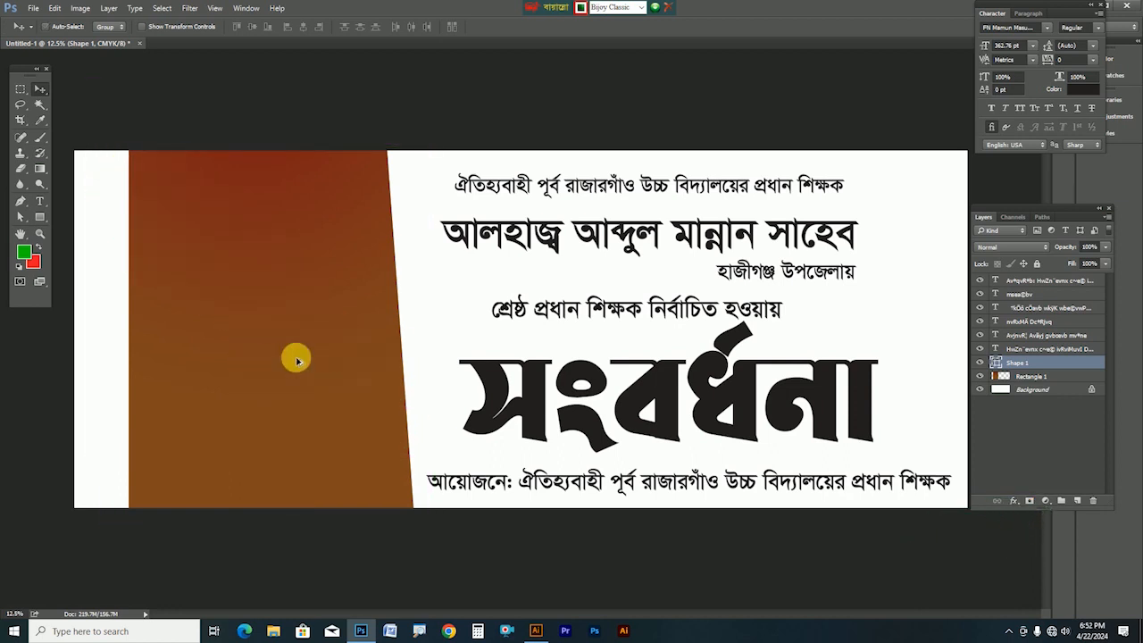
# Delete the leftover path point and the empty Shape 1 layer
pyautogui.click(21, 201)
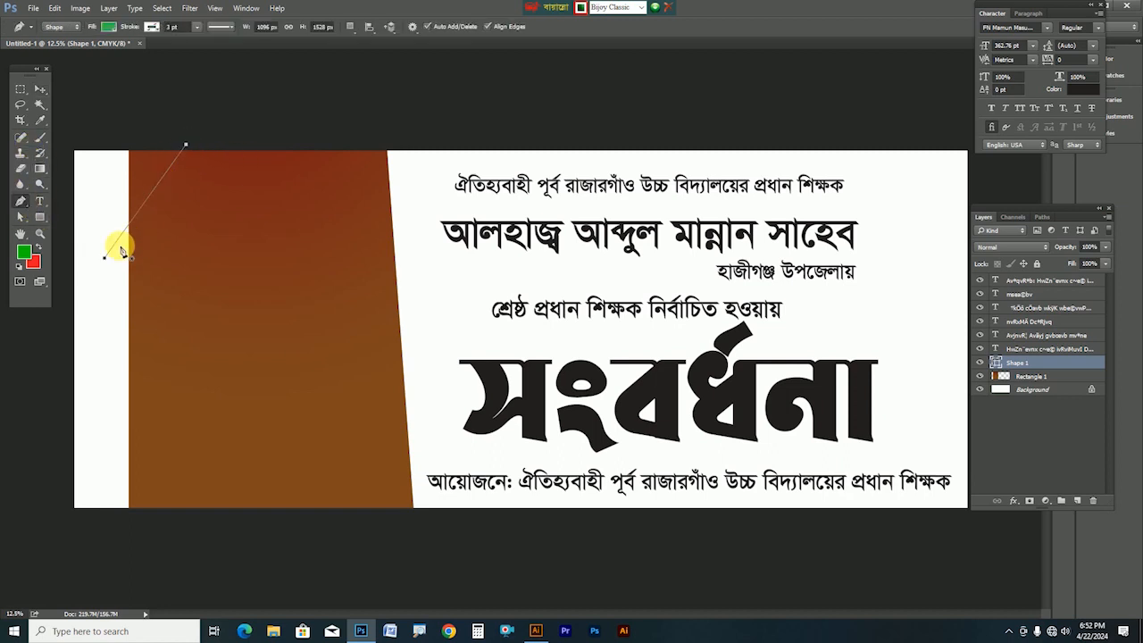
pyautogui.click(105, 259)
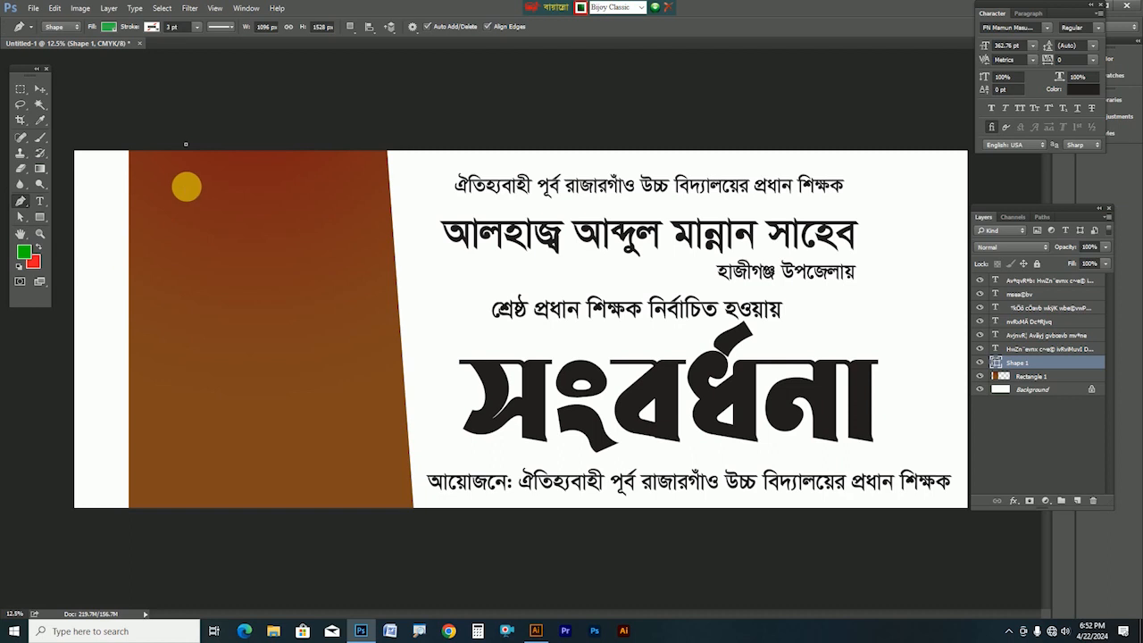
pyautogui.press('Delete')
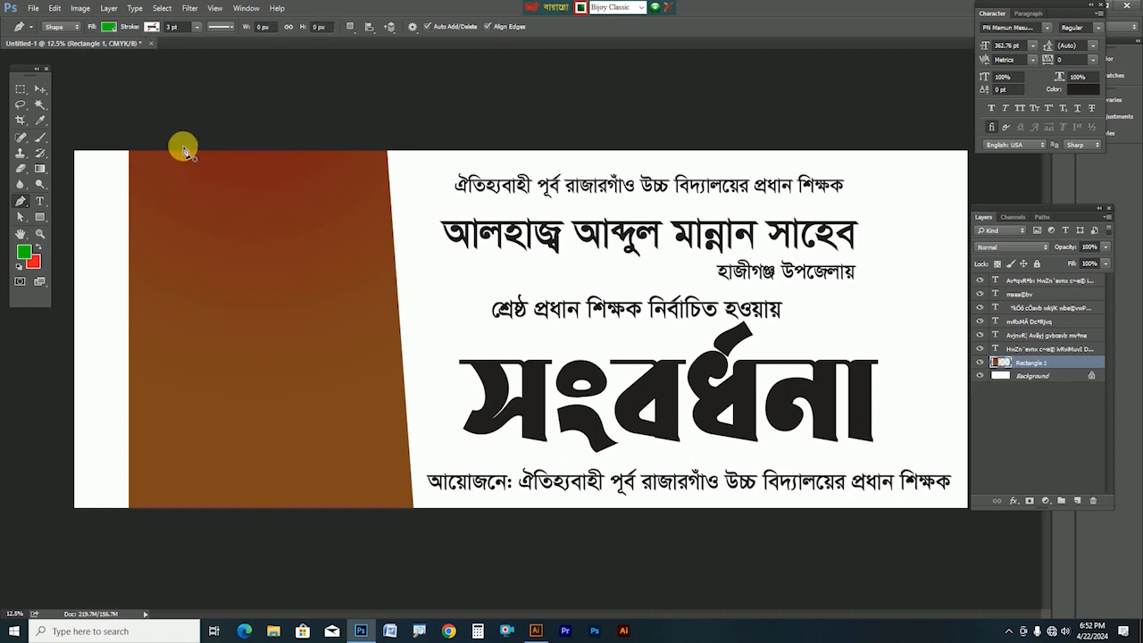
# Plot a green angular shape with an upper wedge and lower piece, then nudge it down slightly
pyautogui.click(197, 144)
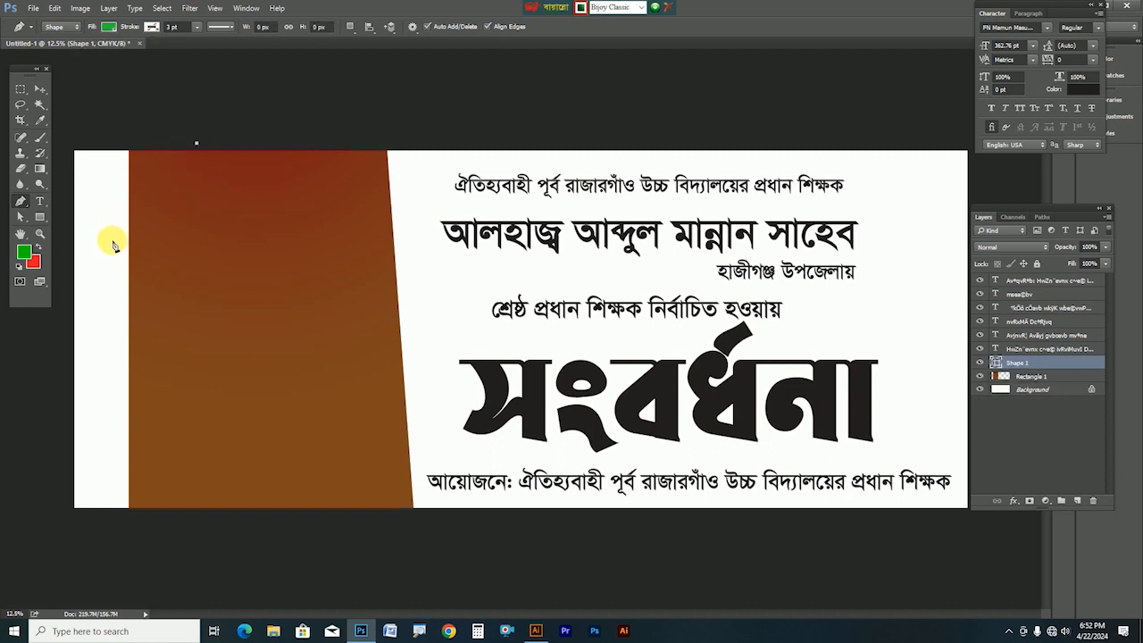
pyautogui.click(422, 420)
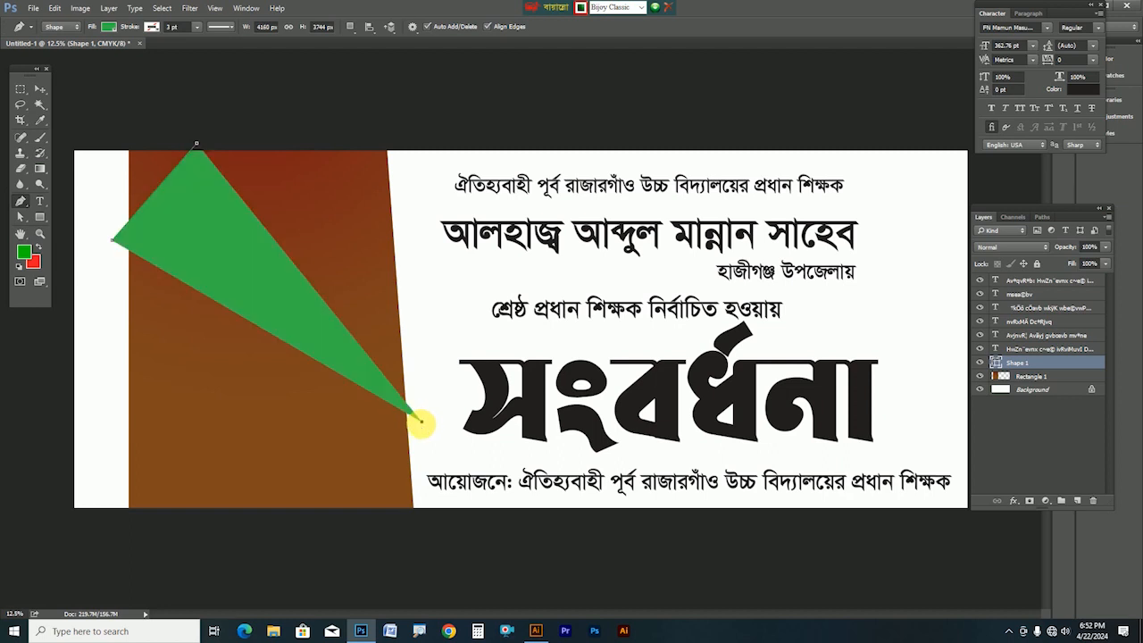
pyautogui.click(345, 526)
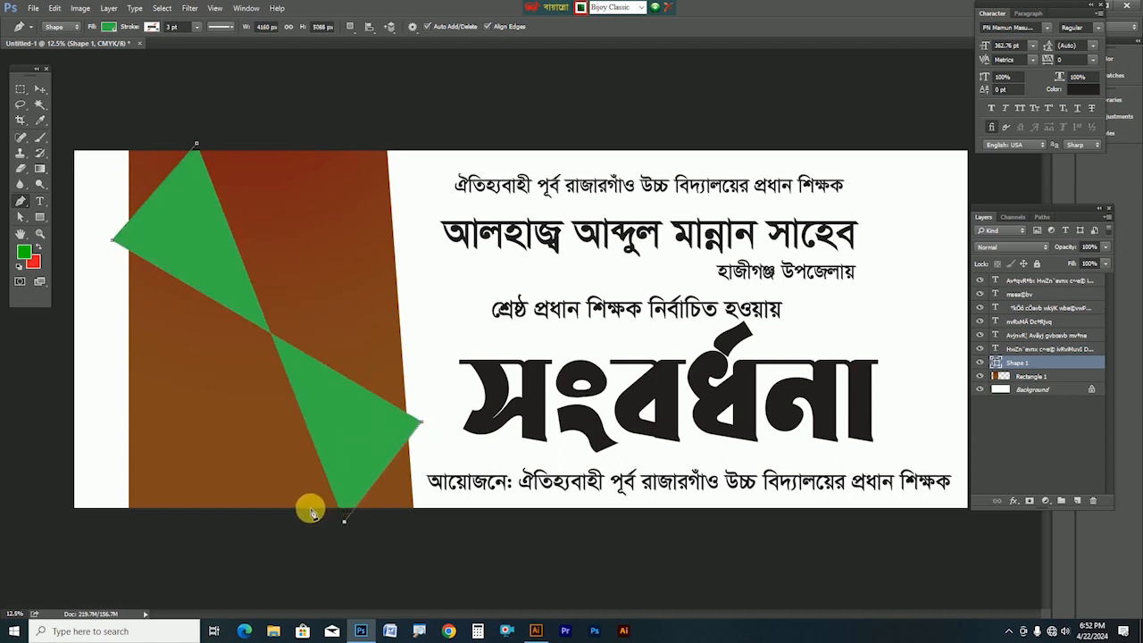
pyautogui.click(312, 513)
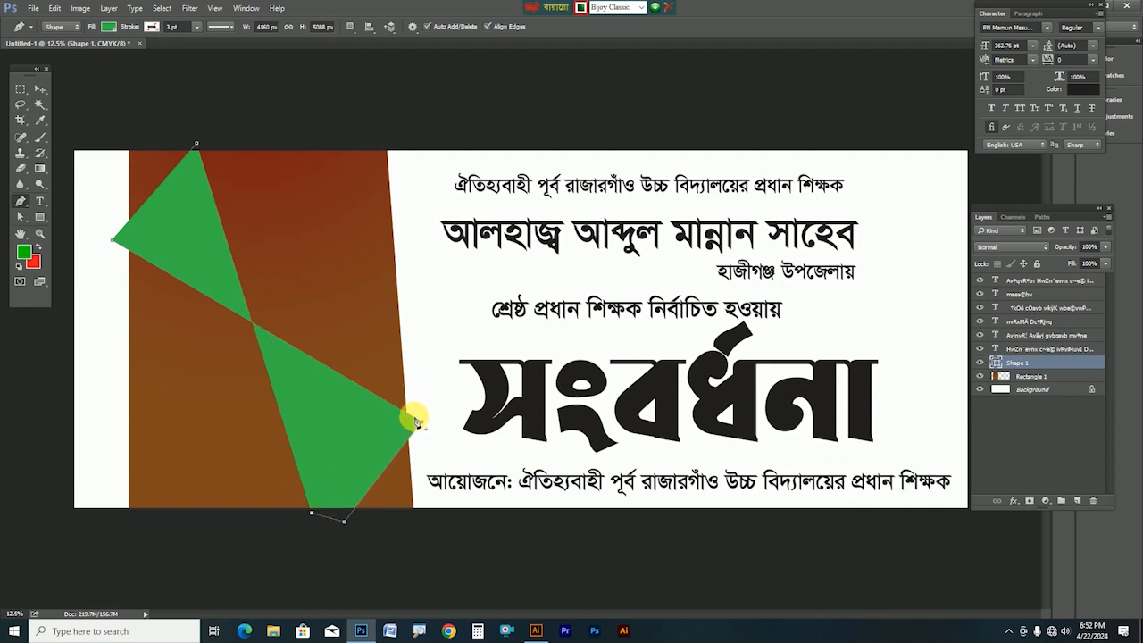
pyautogui.click(421, 424)
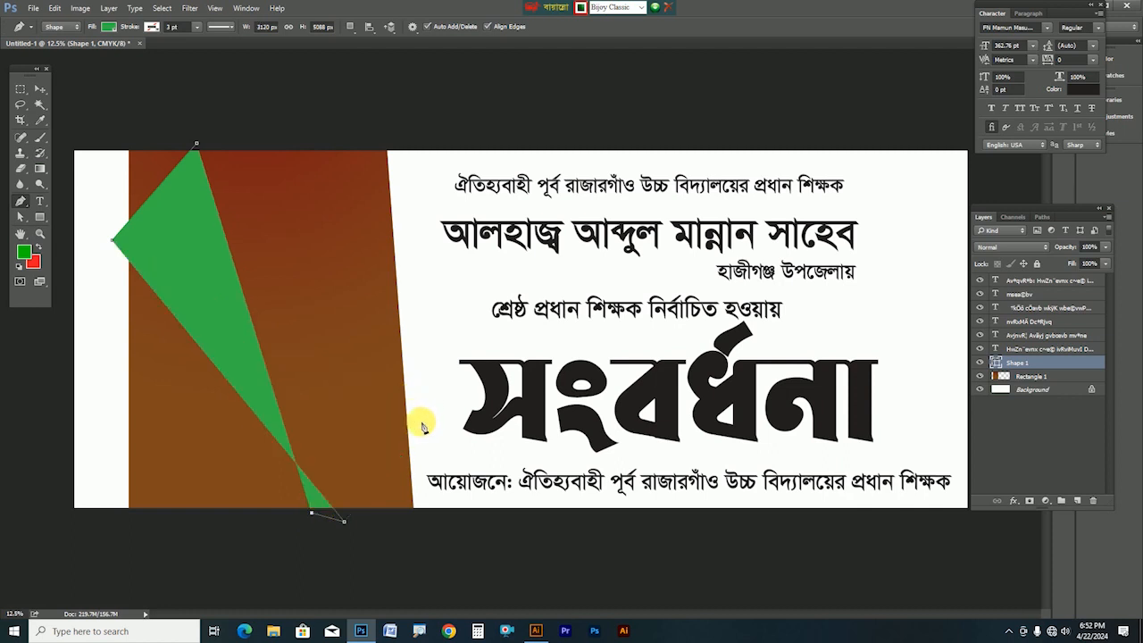
pyautogui.hotkey('ctrl', 'z')
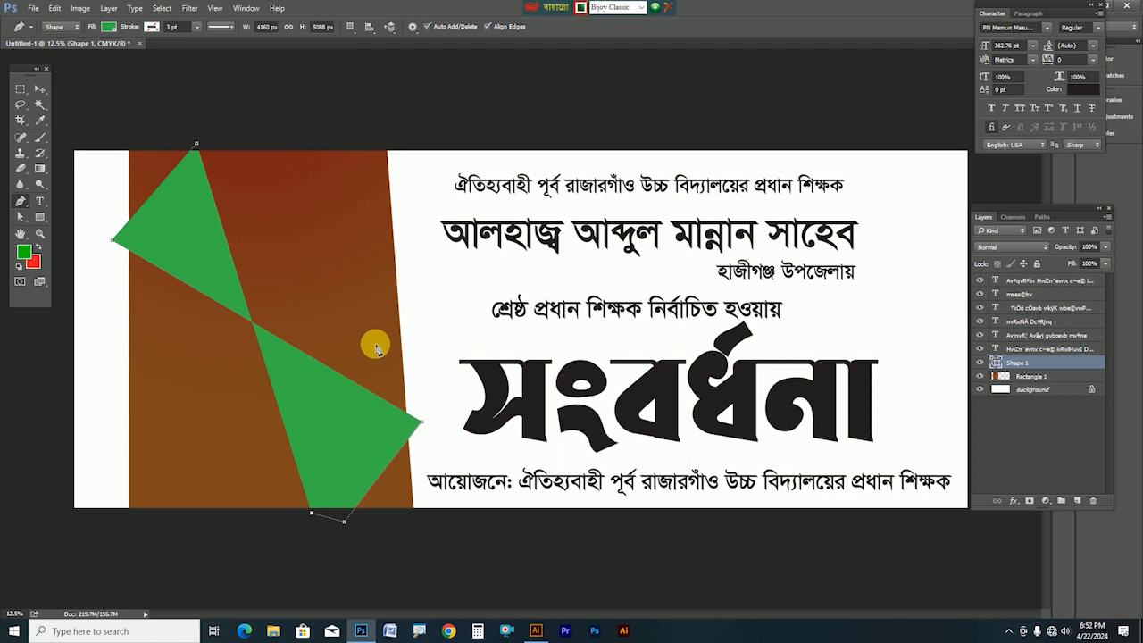
pyautogui.click(411, 389)
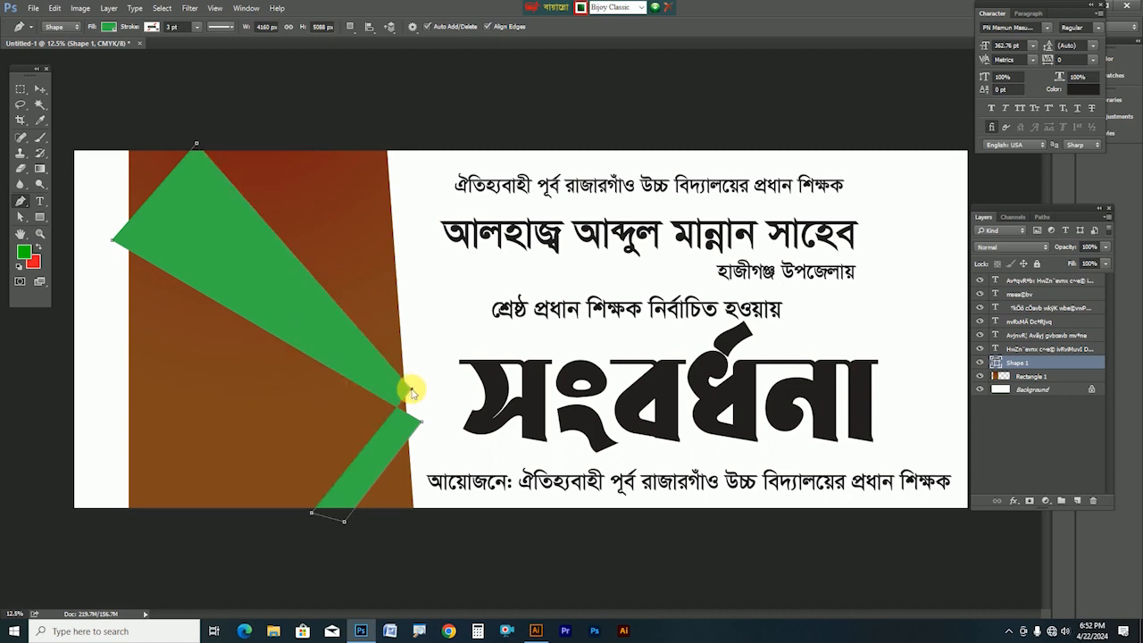
pyautogui.click(124, 196)
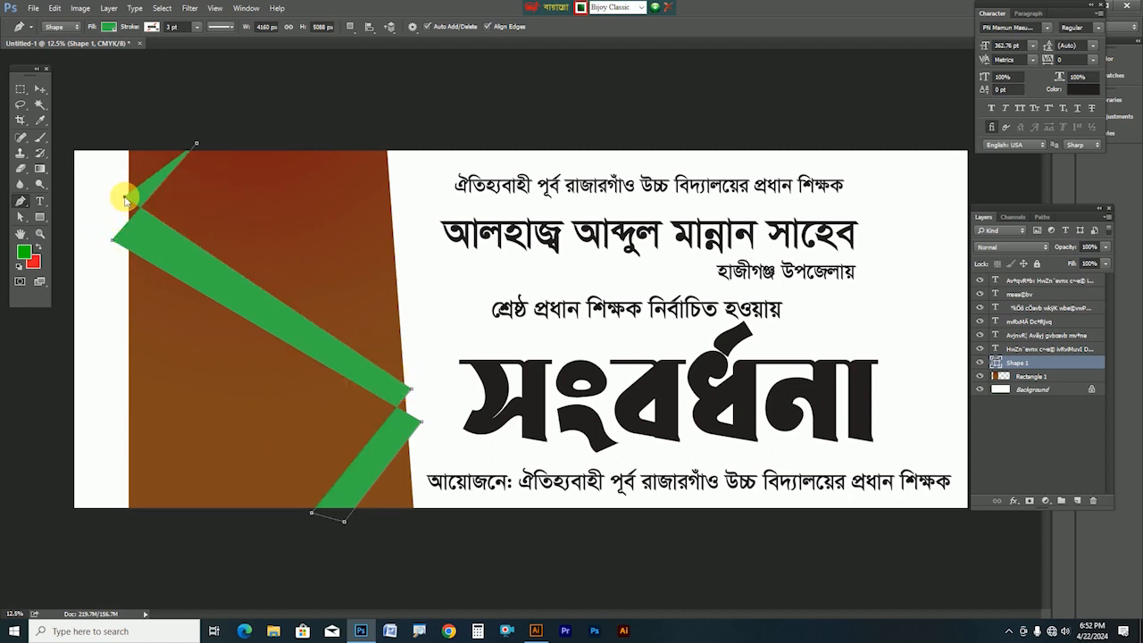
pyautogui.click(113, 242)
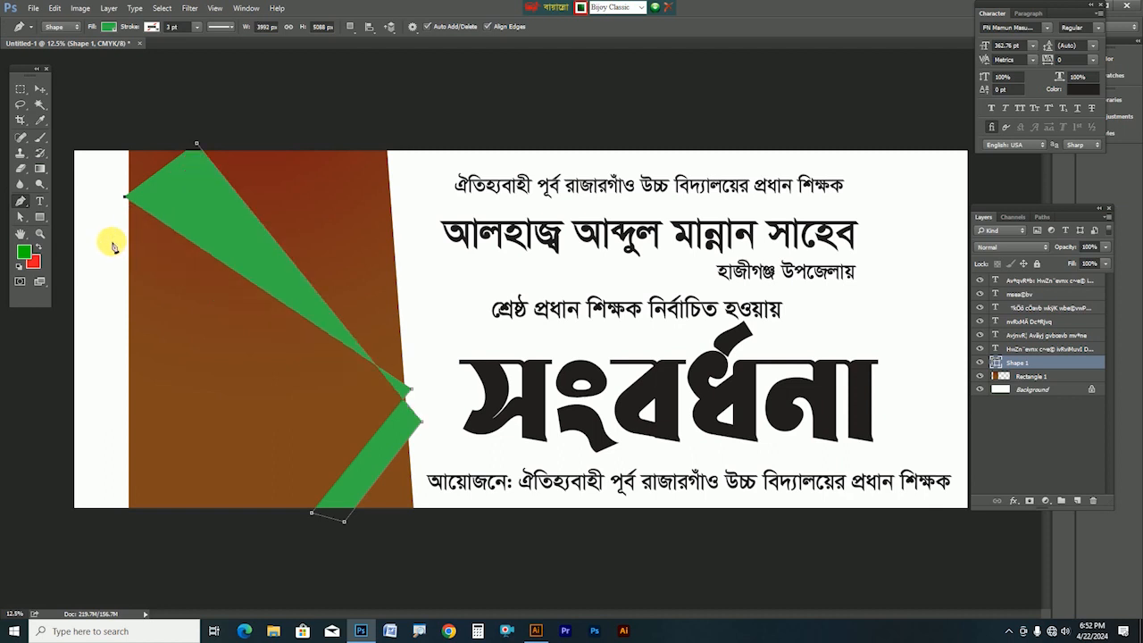
pyautogui.click(37, 92)
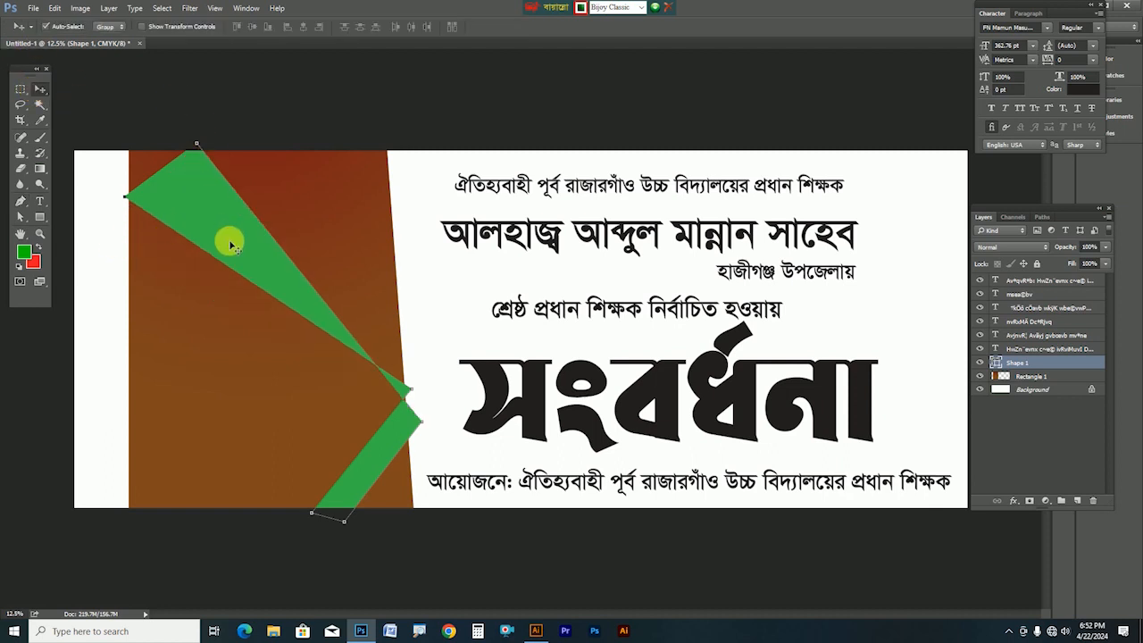
pyautogui.moveTo(241, 258)
pyautogui.mouseDown()
pyautogui.moveTo(250, 265)
pyautogui.moveTo(241, 269)
pyautogui.mouseUp()
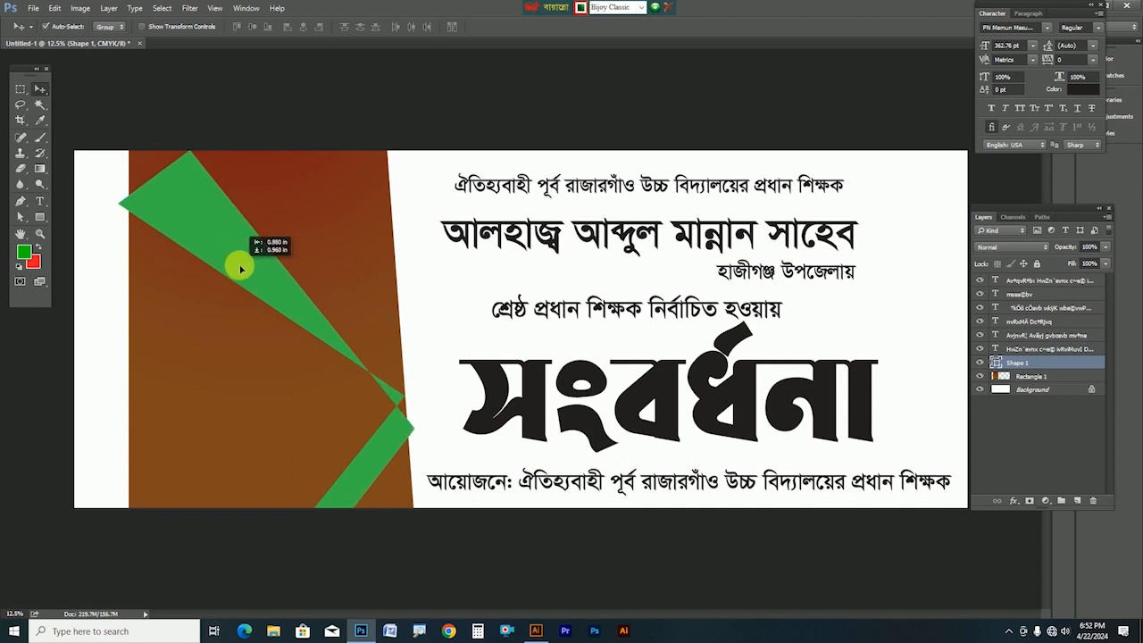
# Send Shape 1 below Rectangle 1 and scale it to about 150%, shifted left
pyautogui.hotkey('ctrl', '[')
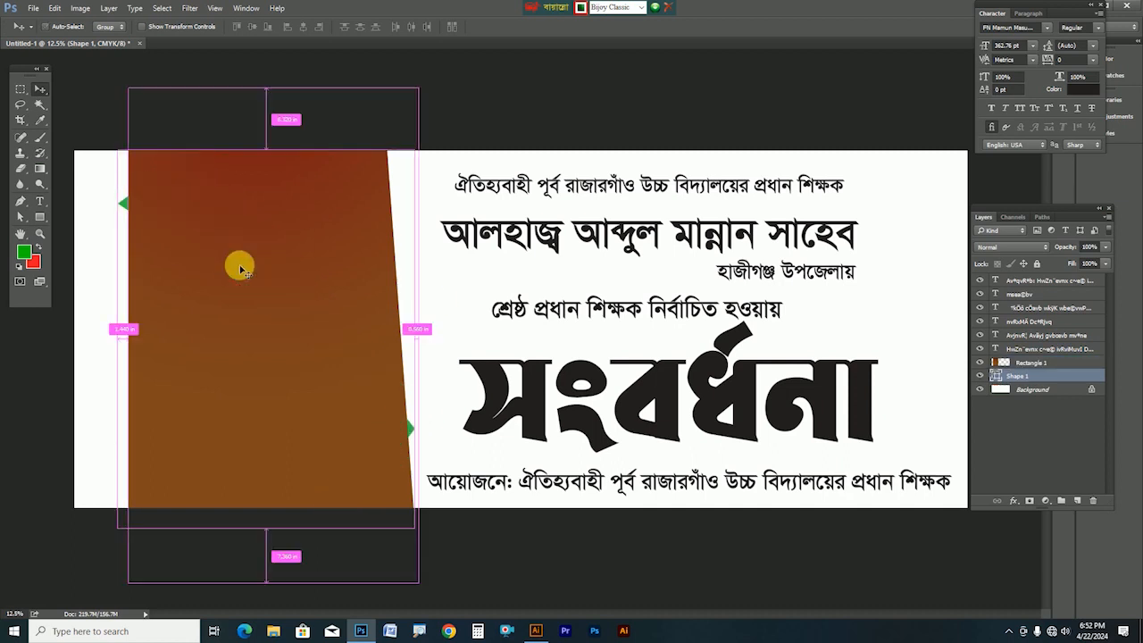
pyautogui.hotkey('ctrl', 't')
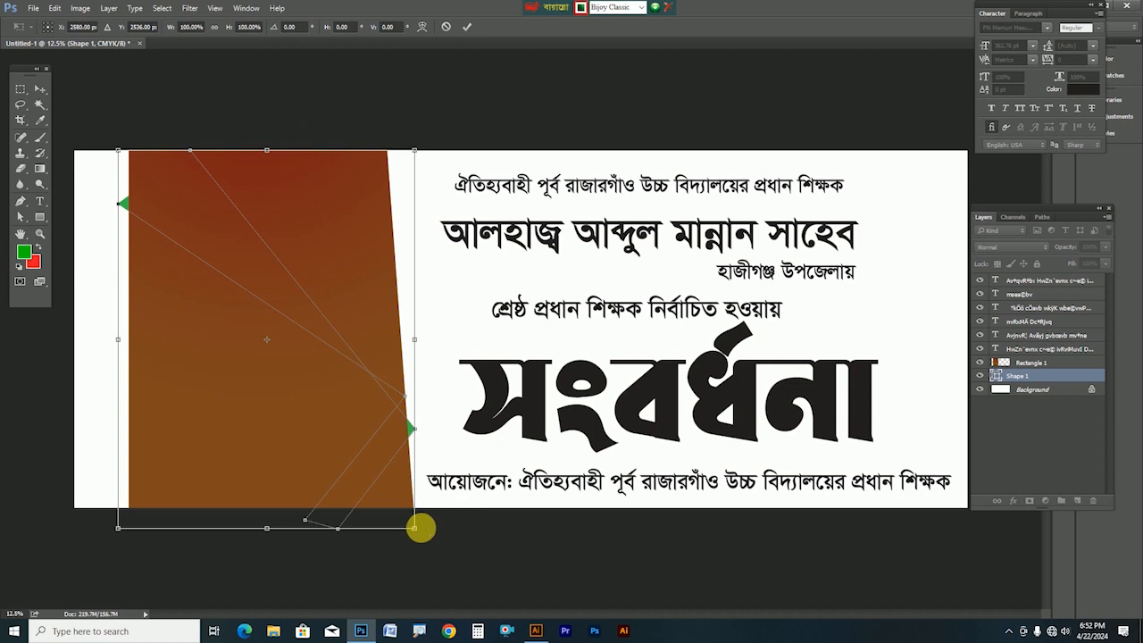
pyautogui.moveTo(414, 532); pyautogui.dragTo(470, 597)
pyautogui.moveTo(396, 370); pyautogui.dragTo(348, 368)
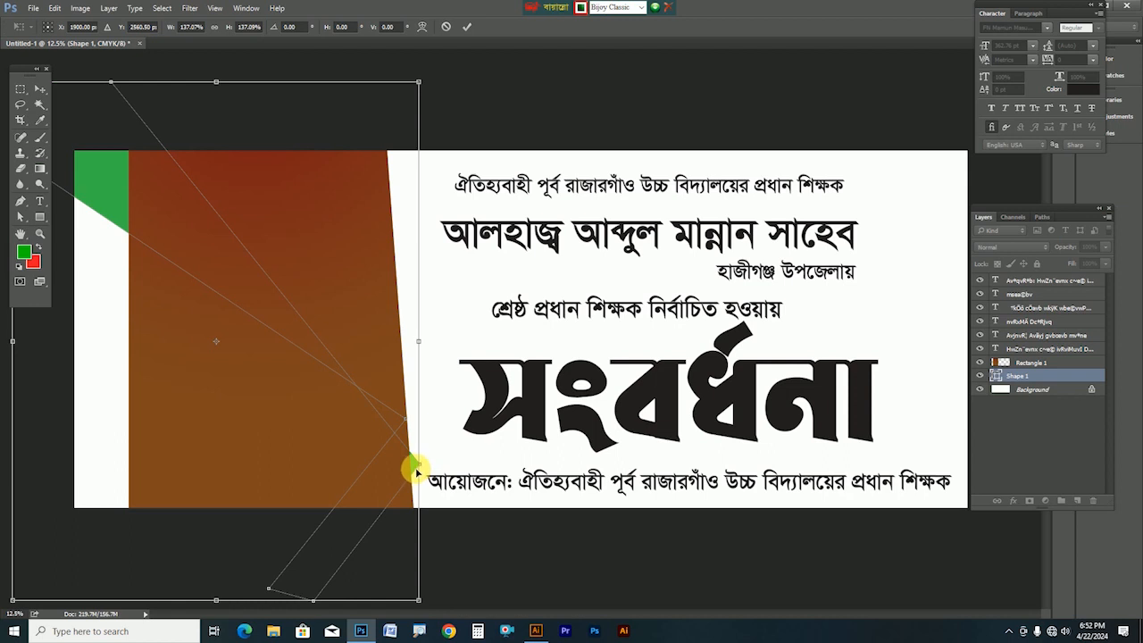
pyautogui.moveTo(420, 602); pyautogui.dragTo(419, 506)
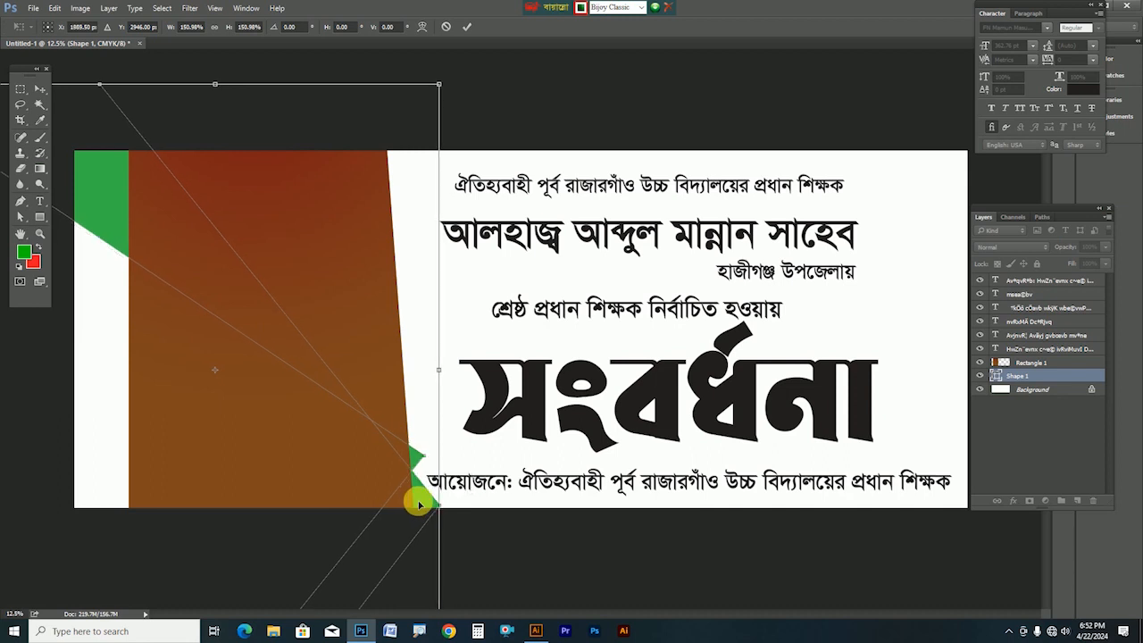
pyautogui.press('Return')
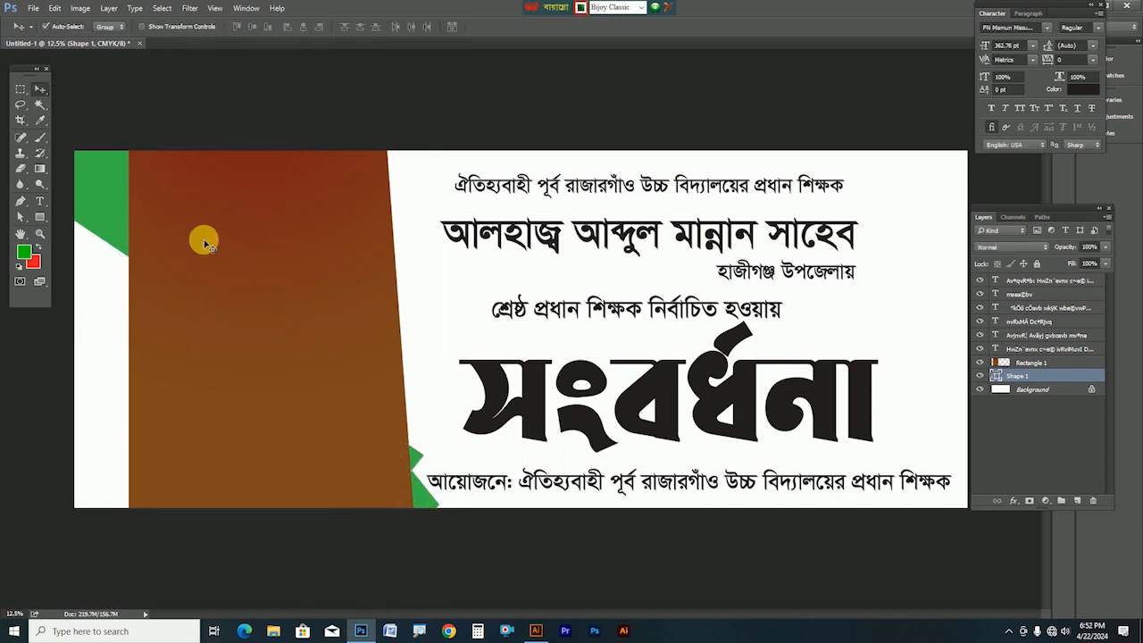
# Rasterize Shape 1, refill it with the red-to-brown gradient, then start a new pen shape below the canvas
pyautogui.rightClick(1013, 375)
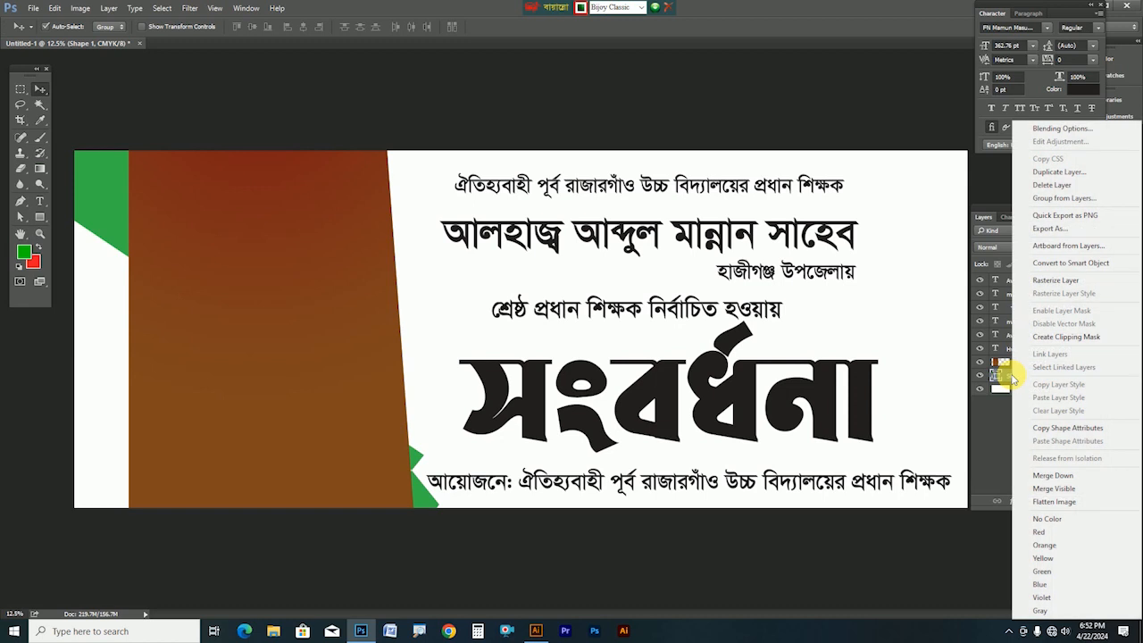
pyautogui.click(1055, 281)
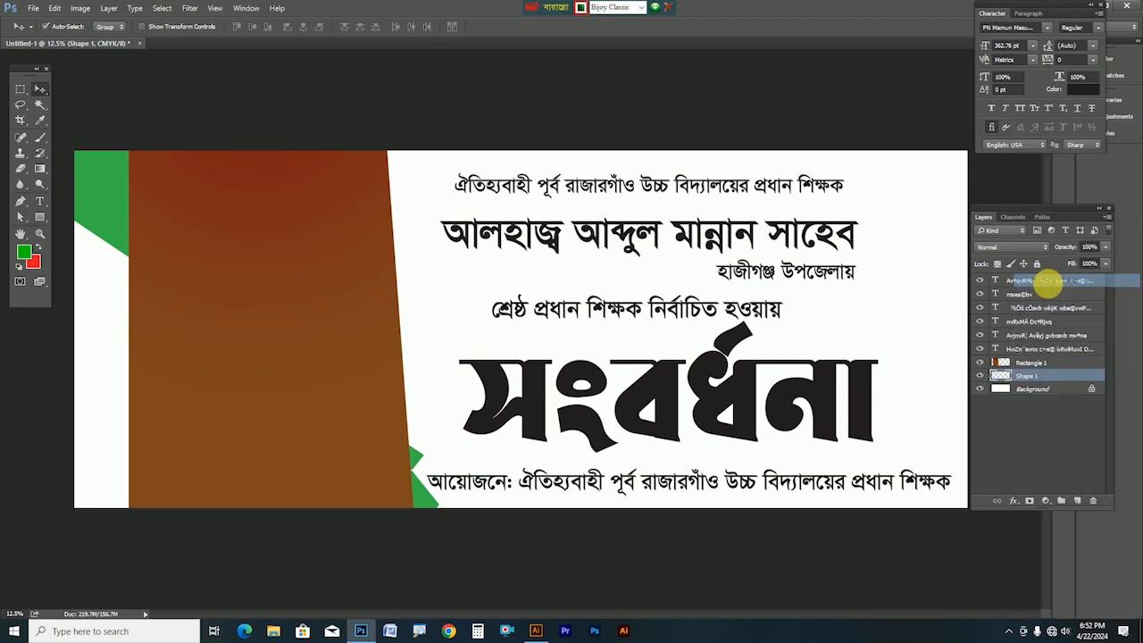
pyautogui.keyDown('ctrl'); pyautogui.click(999, 375); pyautogui.keyUp('ctrl')
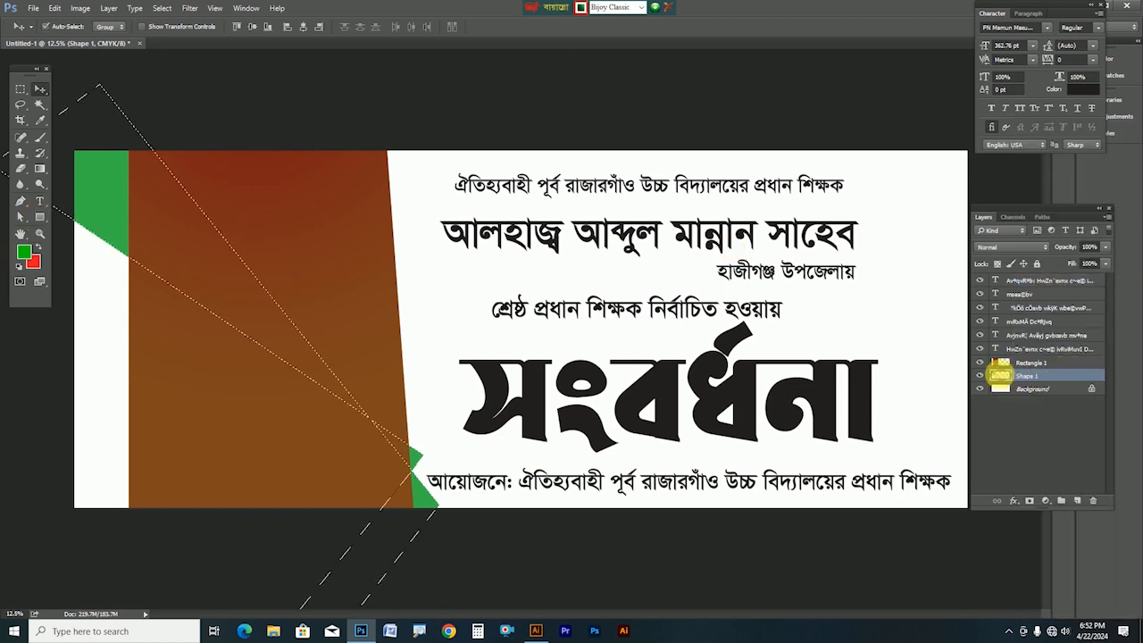
pyautogui.click(39, 168)
pyautogui.moveTo(166, 128); pyautogui.dragTo(8, 339)
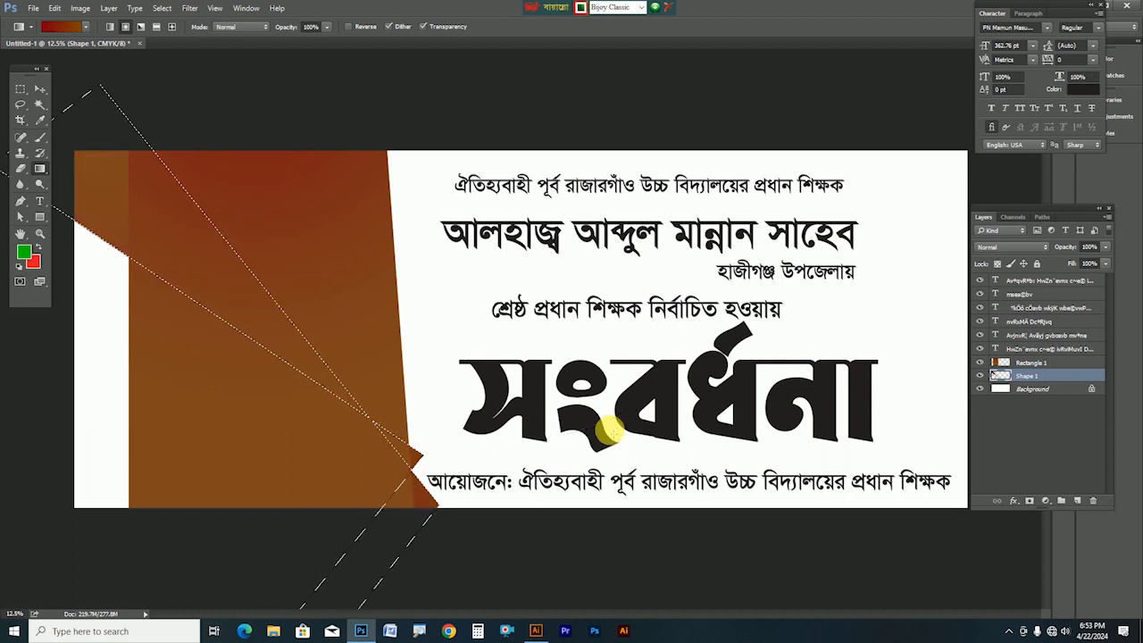
pyautogui.hotkey('ctrl', 'd')
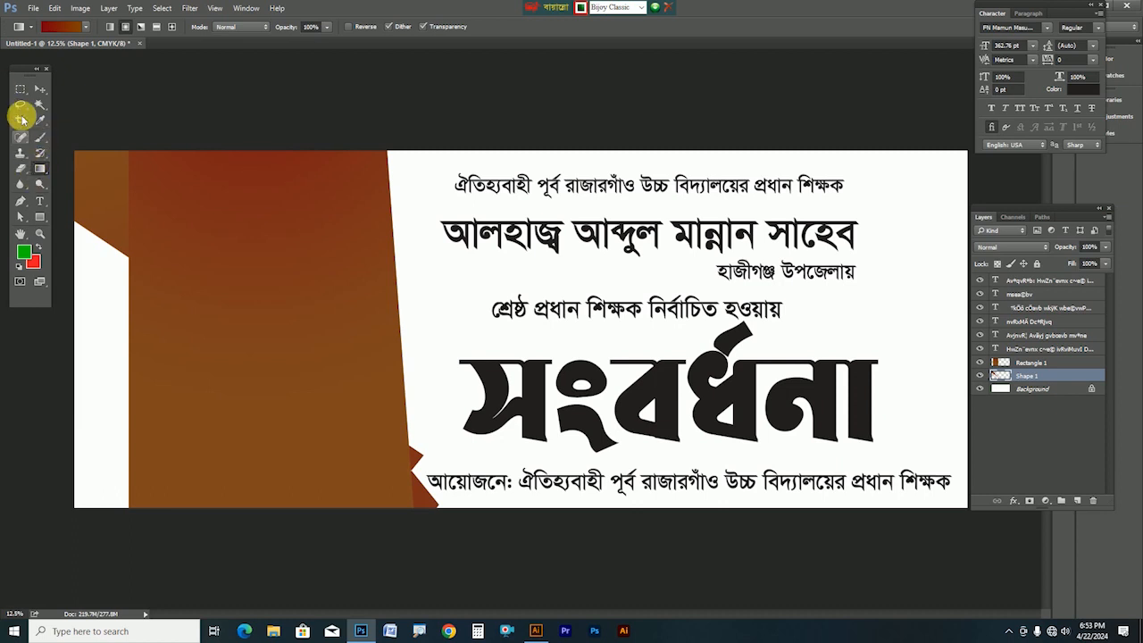
pyautogui.click(22, 201)
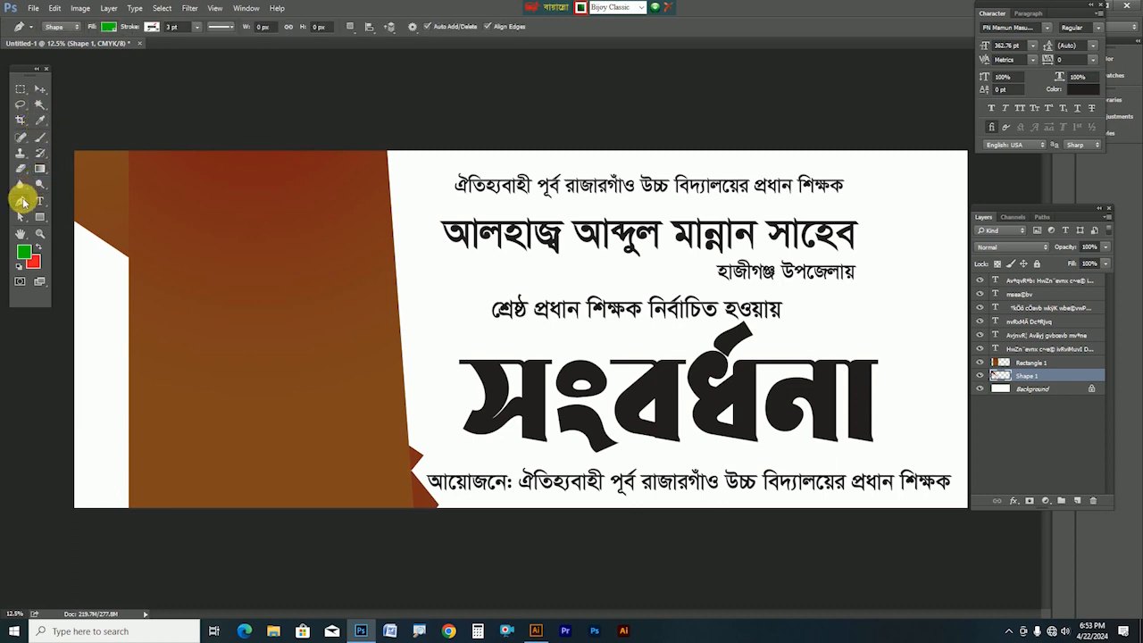
pyautogui.click(328, 522)
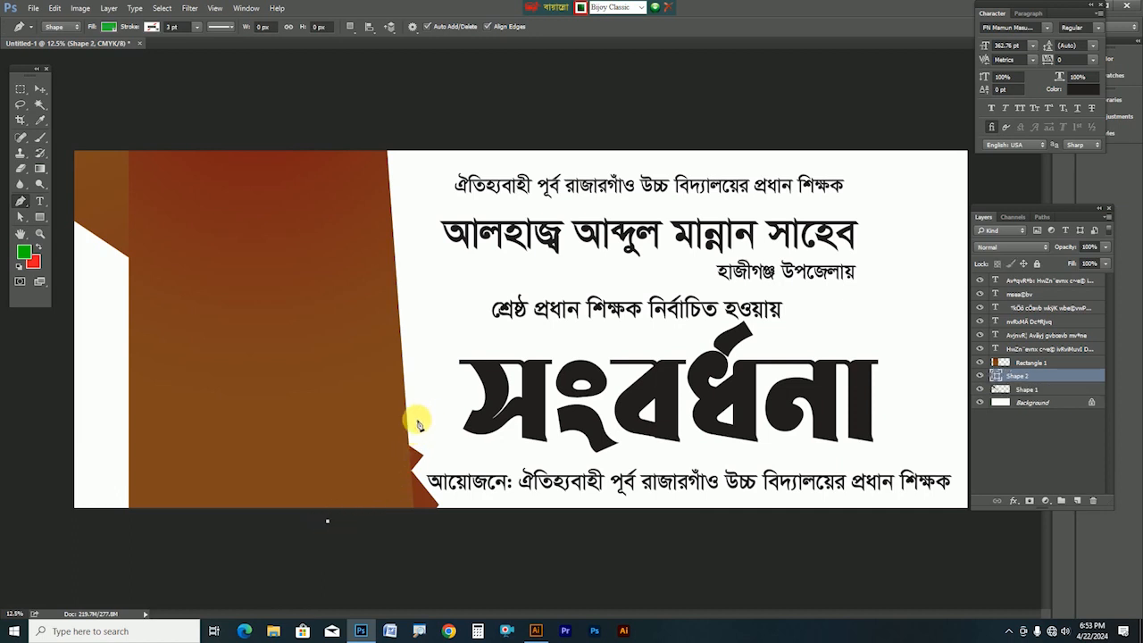
# Finish the green diagonal stripe Shape 2 and bring it to the top of the layers
pyautogui.click(416, 418)
pyautogui.click(430, 444)
pyautogui.click(355, 527)
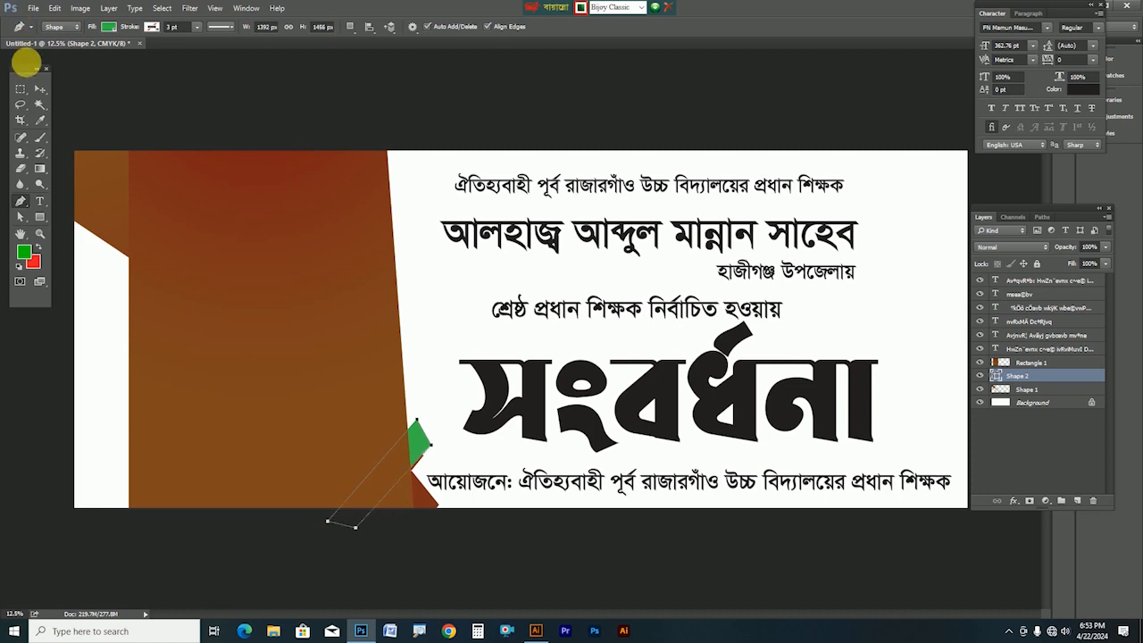
pyautogui.click(41, 93)
pyautogui.hotkey('ctrl', 'shift', ']')
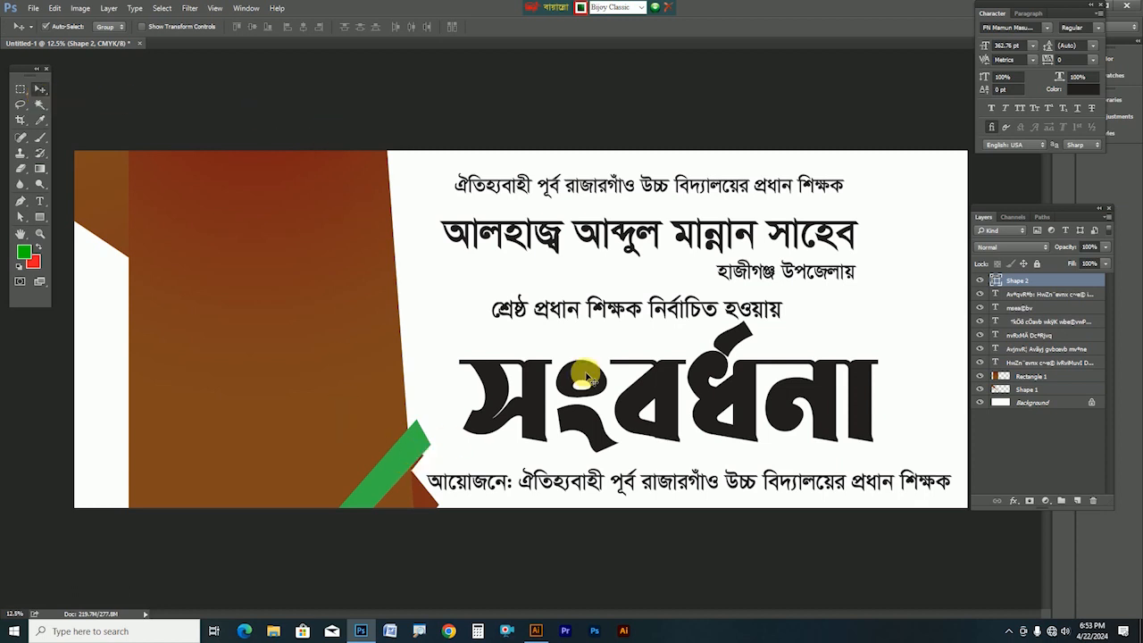
# Rasterize Shape 2 and fill the stripe with the brown gradient
pyautogui.rightClick(1009, 287)
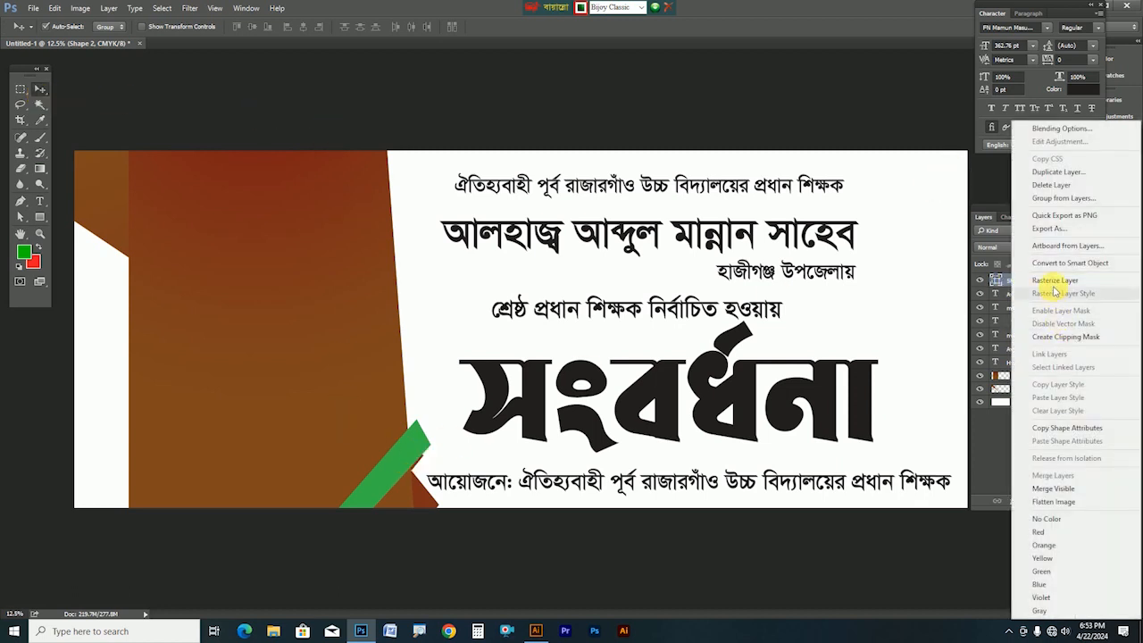
pyautogui.click(1034, 294)
pyautogui.keyDown('ctrl'); pyautogui.click(1001, 281); pyautogui.keyUp('ctrl')
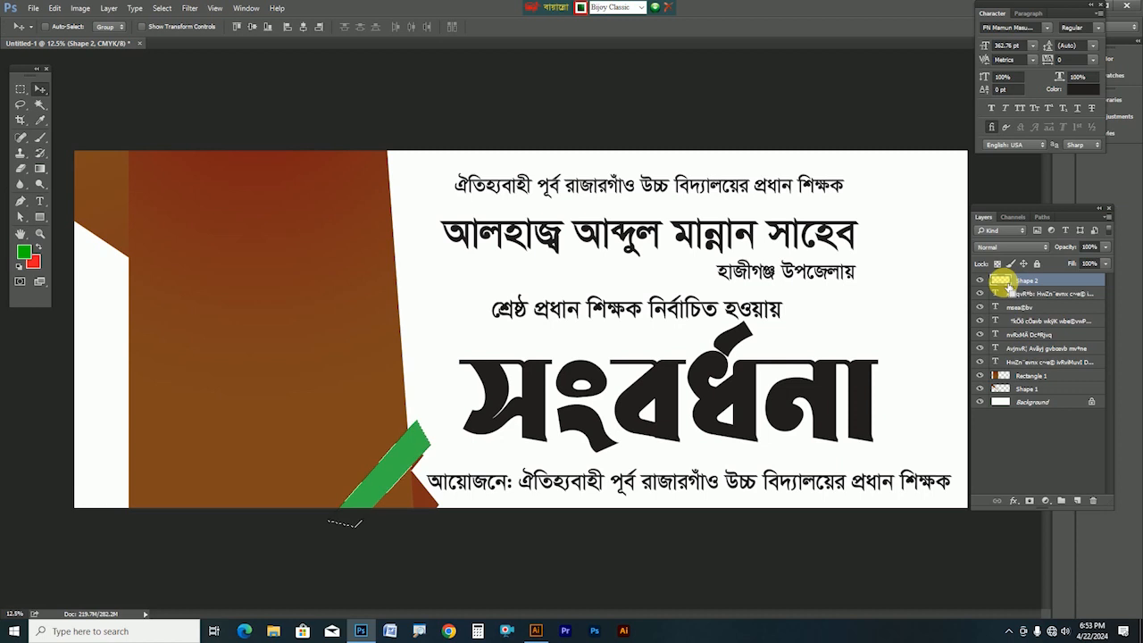
pyautogui.click(40, 170)
pyautogui.moveTo(383, 414); pyautogui.dragTo(407, 574)
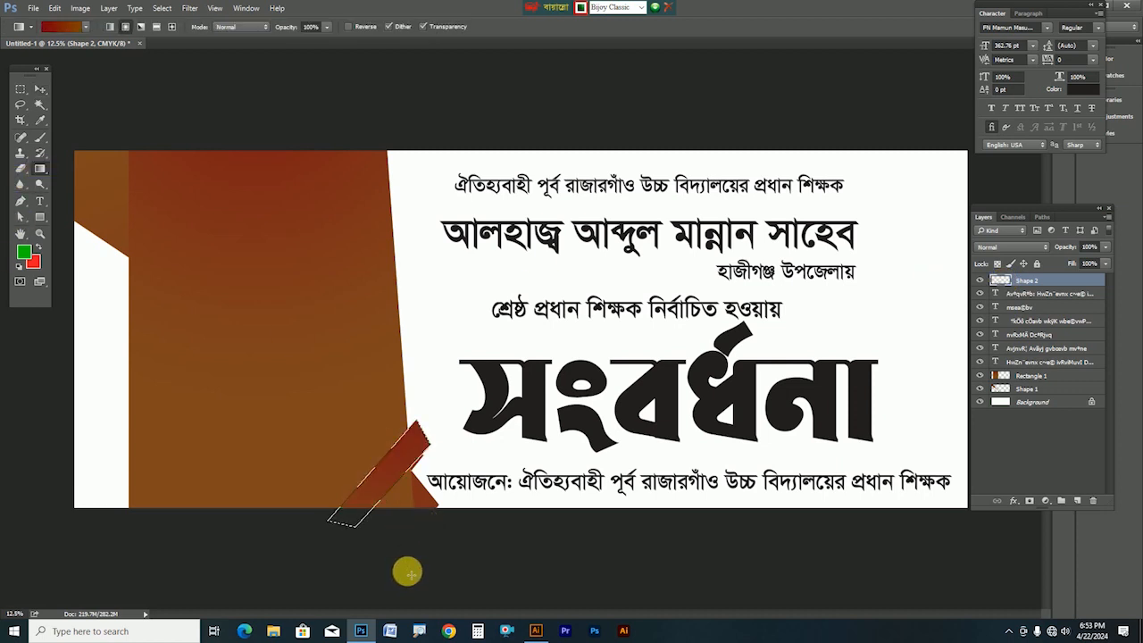
pyautogui.moveTo(406, 507); pyautogui.dragTo(406, 508)
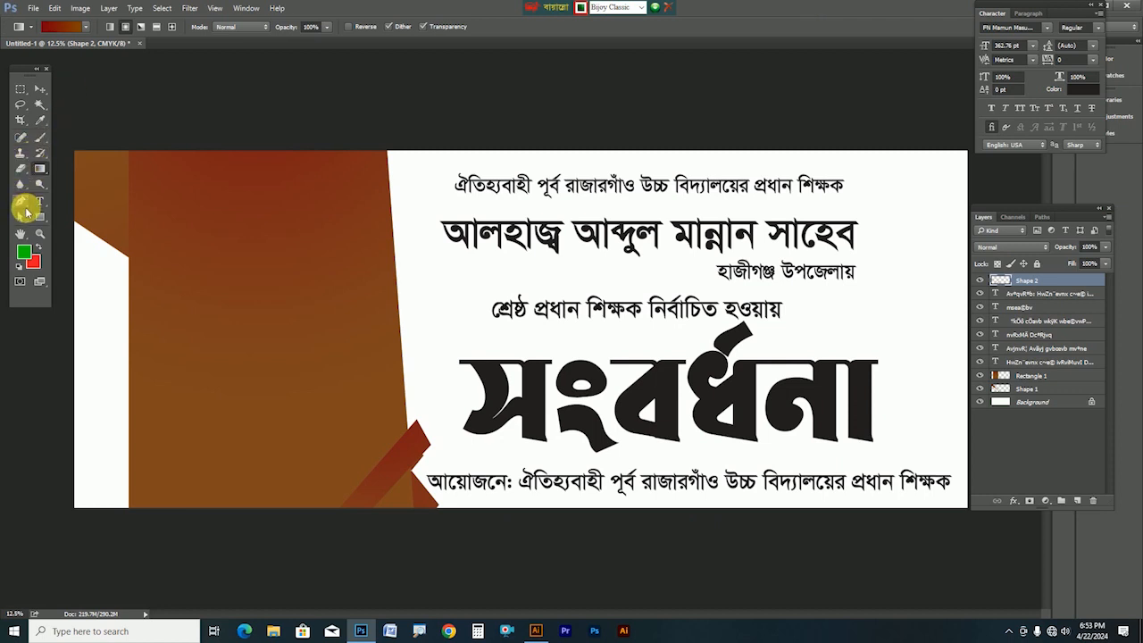
pyautogui.click(21, 202)
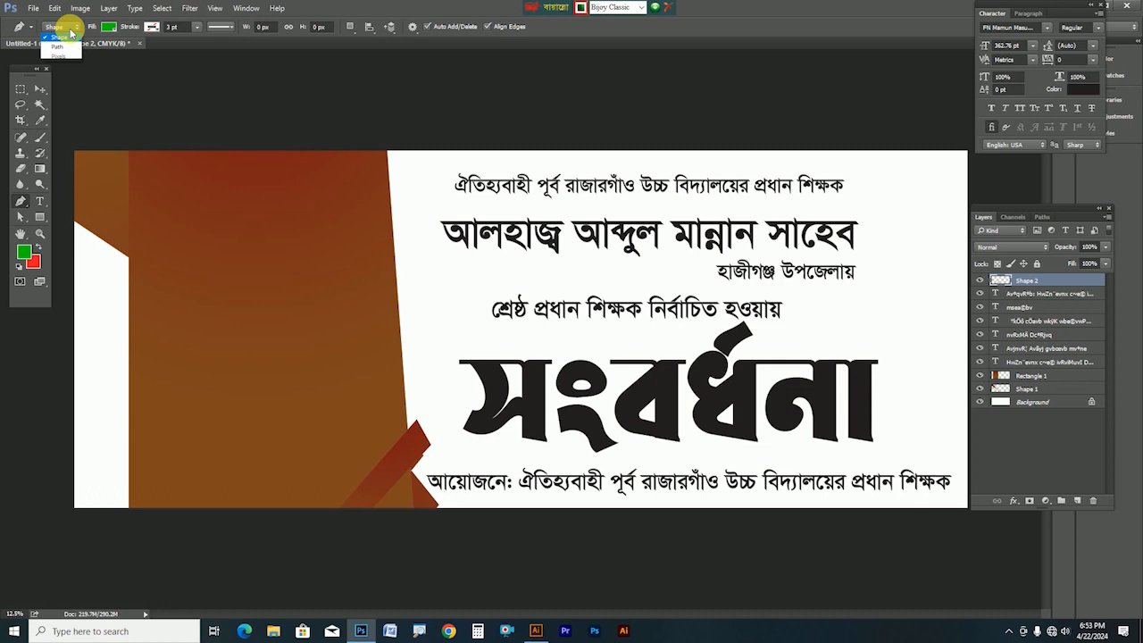
# Pen a slanted panel outline in Path mode and load it as a selection on new Layer 1
pyautogui.click(65, 35)
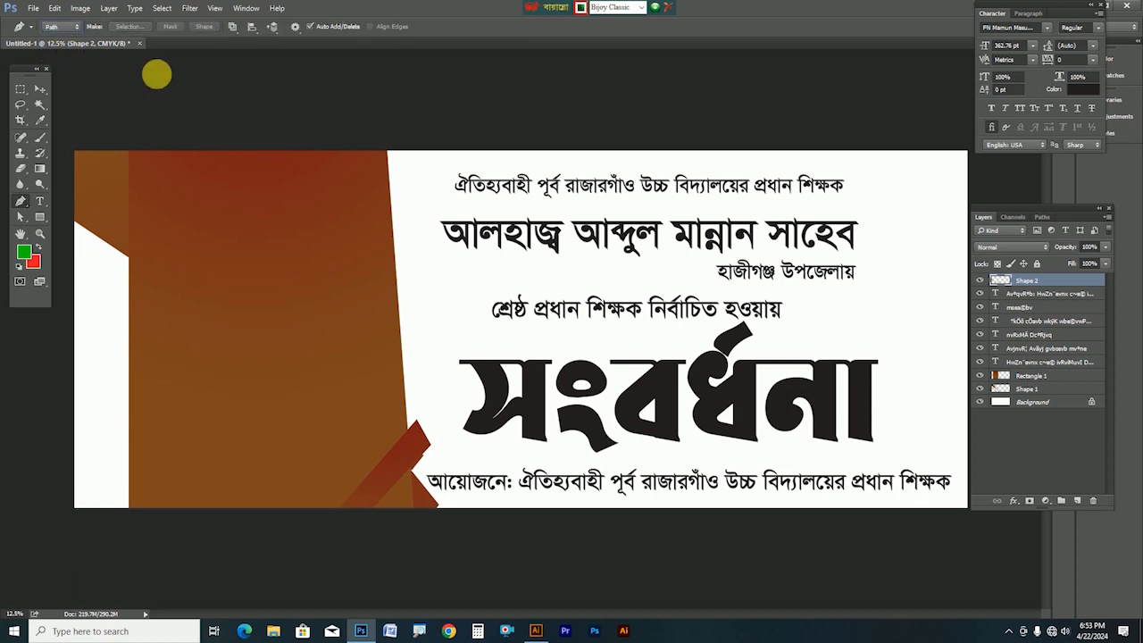
pyautogui.click(416, 420)
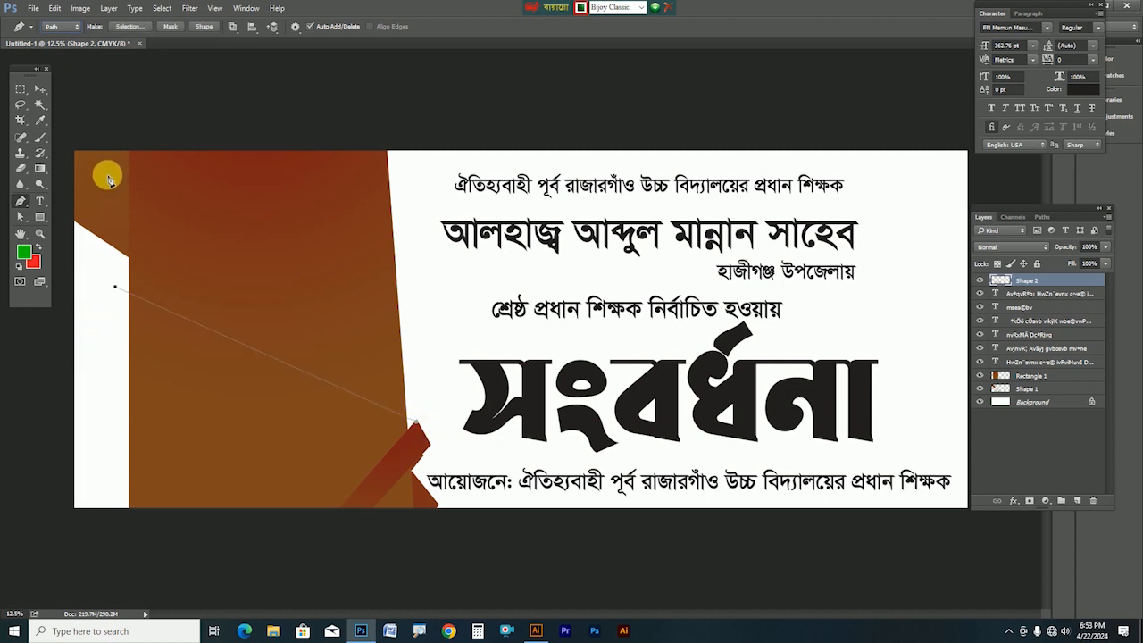
pyautogui.hotkey('ctrl', 'z')
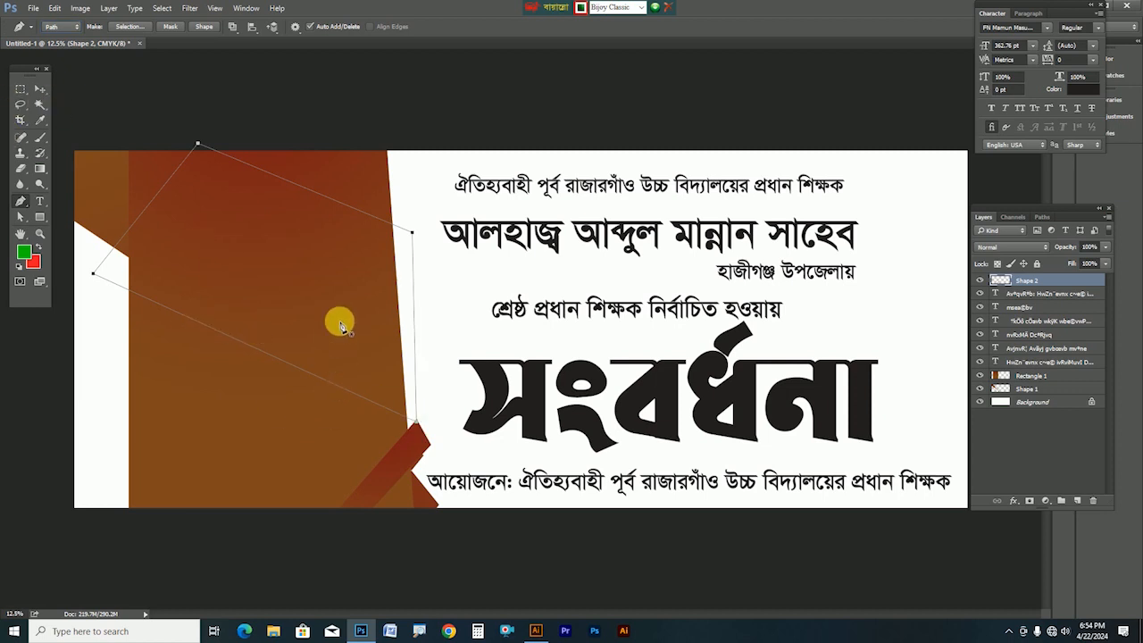
pyautogui.hotkey('ctrl', 'Return')
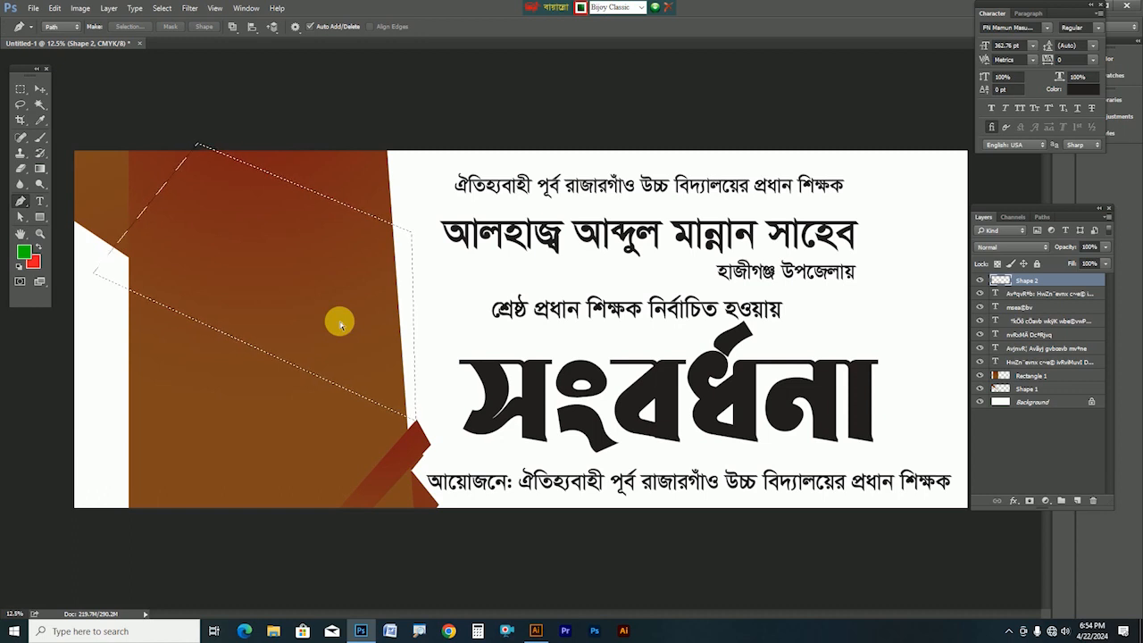
pyautogui.hotkey('ctrl', 'shift', 'n')
pyautogui.press('Return')
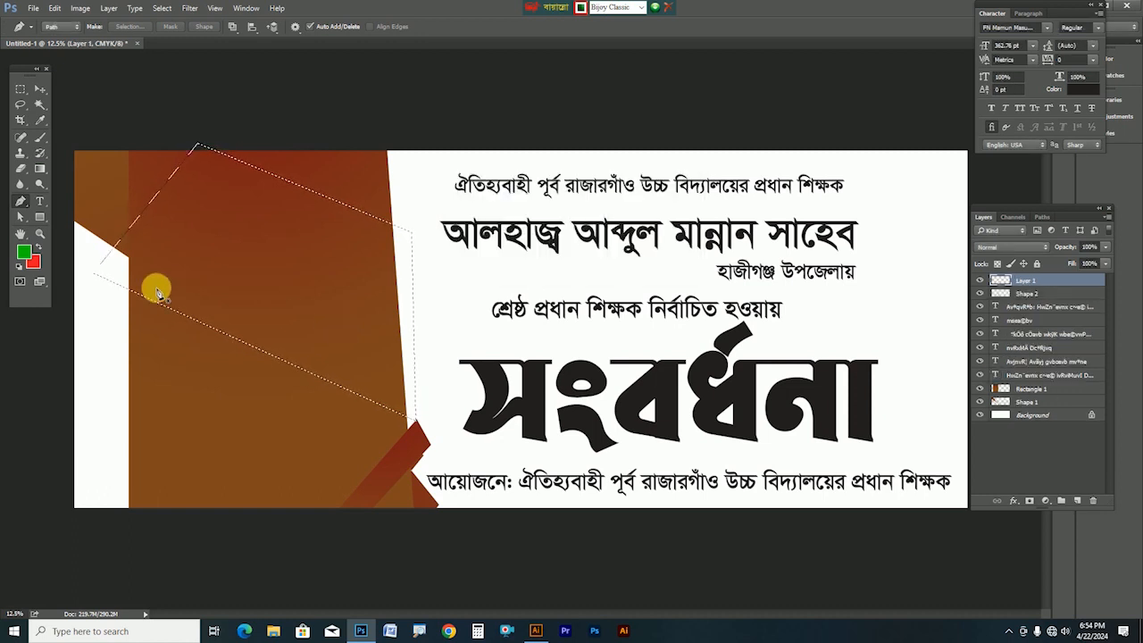
# Gradient-fill Layer 1, move it below Rectangle 1, and shift it left into place
pyautogui.click(39, 168)
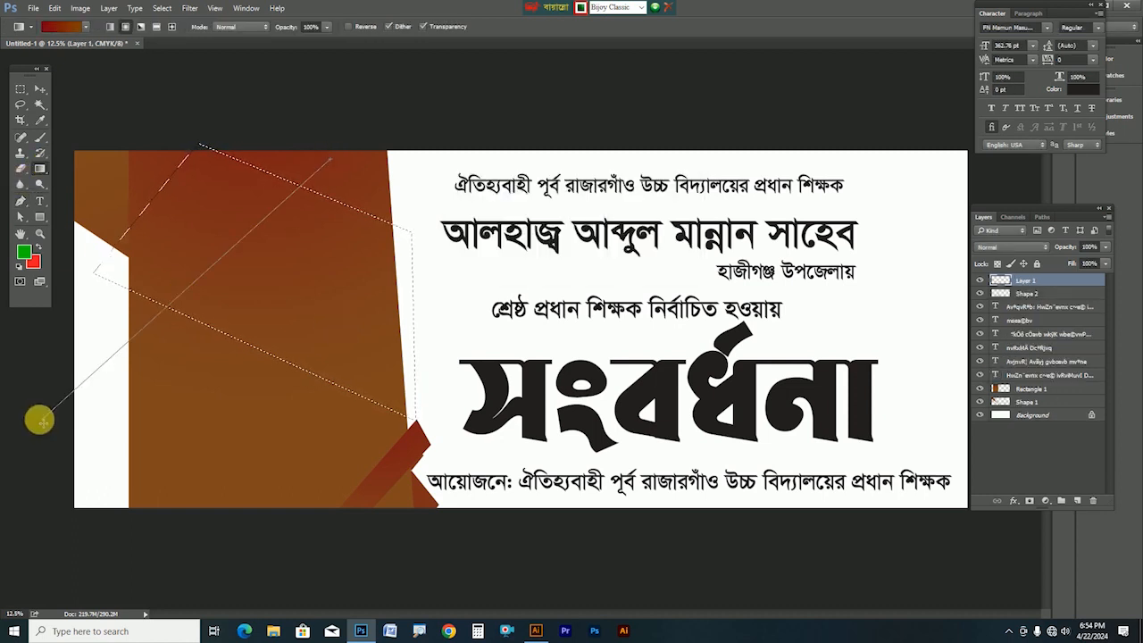
pyautogui.click(39, 89)
pyautogui.hotkey('ctrl', 'd')
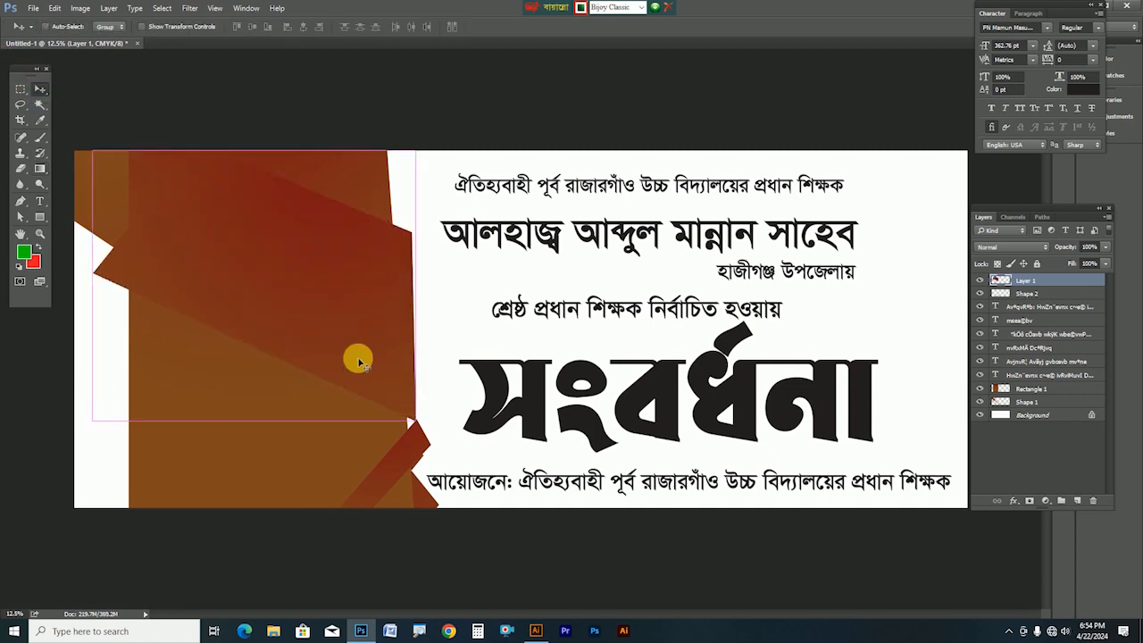
pyautogui.hotkey('ctrl', '[')
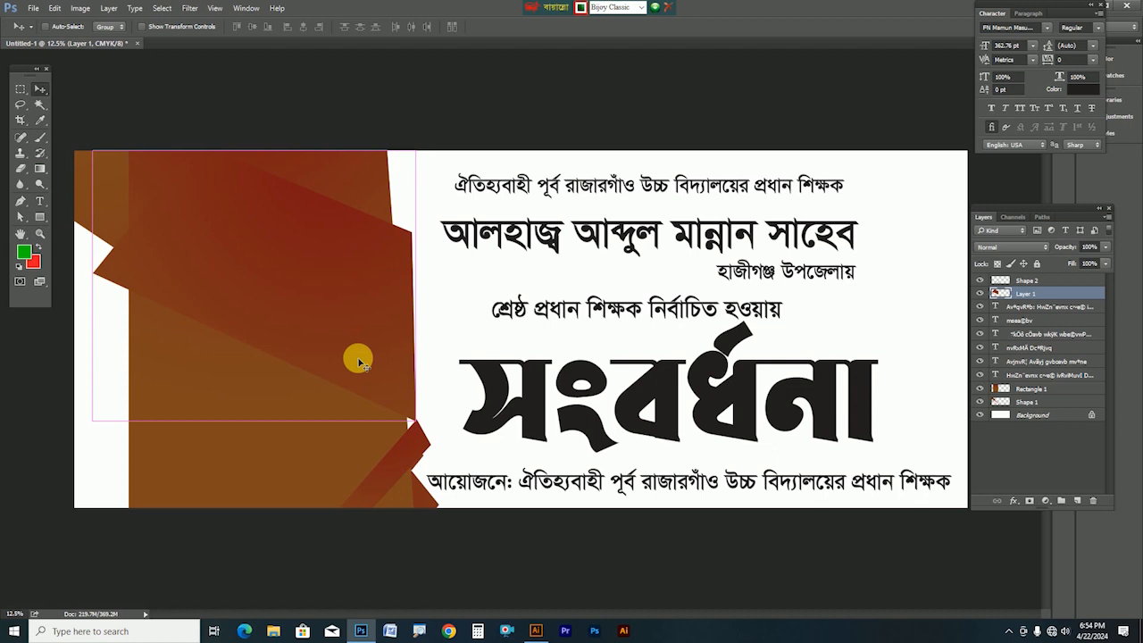
pyautogui.hotkey('ctrl', '[')
pyautogui.hotkey('ctrl', '[')
pyautogui.hotkey('ctrl', '[')
pyautogui.hotkey('ctrl', '[')
pyautogui.hotkey('ctrl', '[')
pyautogui.hotkey('ctrl', '[')
pyautogui.hotkey('ctrl', '[')
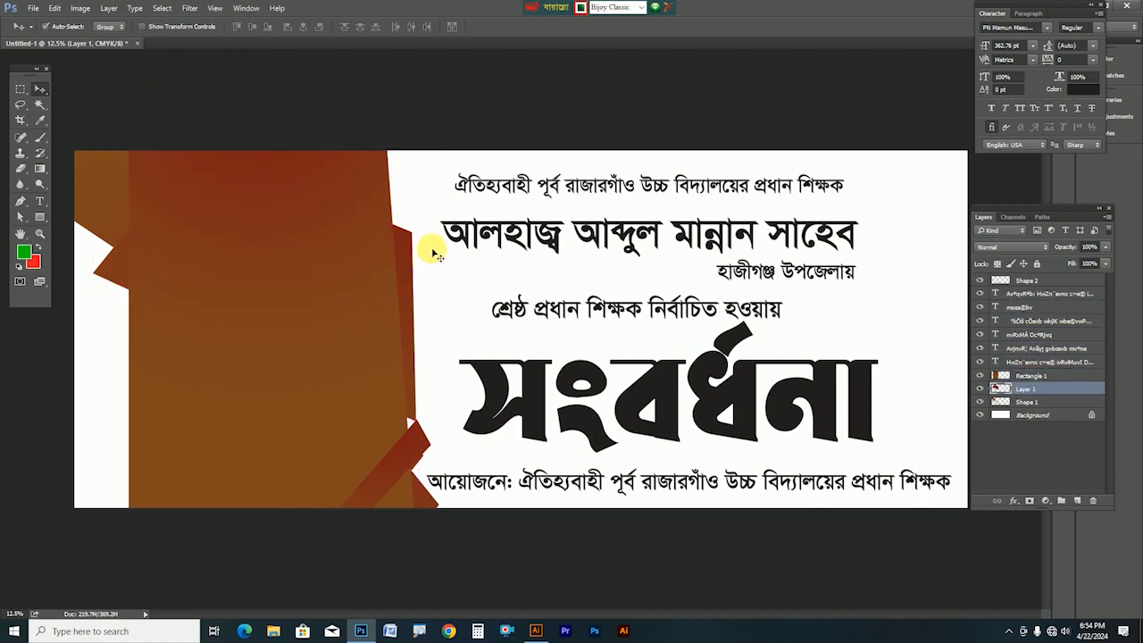
pyautogui.moveTo(420, 277); pyautogui.dragTo(352, 282)
pyautogui.moveTo(87, 266); pyautogui.dragTo(91, 268)
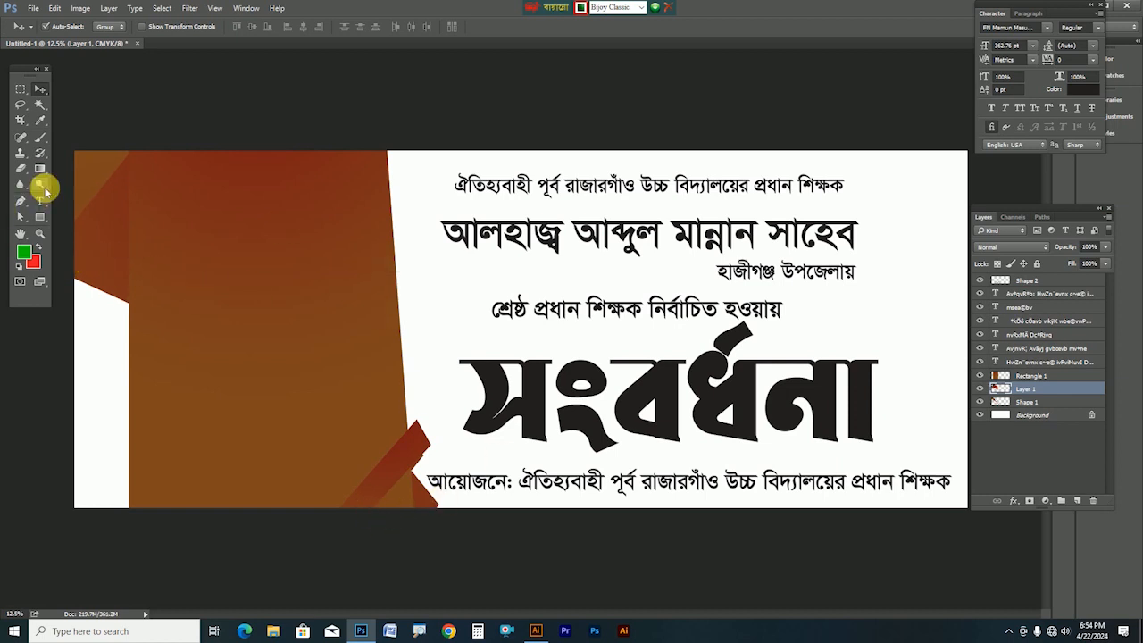
# Pen a thin tapering sliver along the left panel and select it on new Layer 2
pyautogui.click(20, 201)
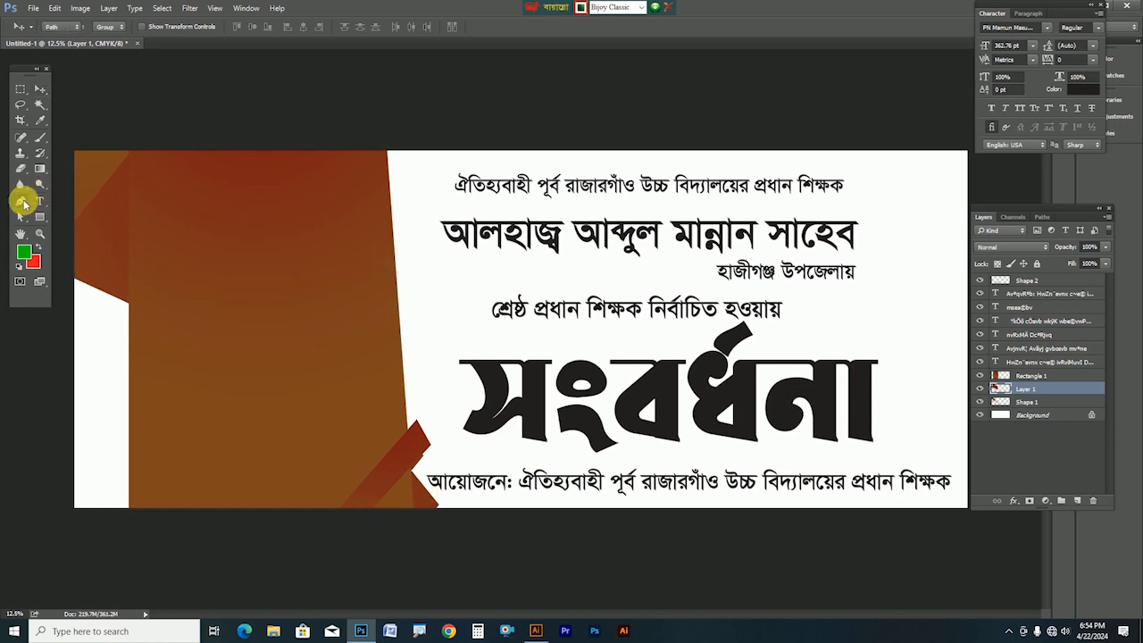
pyautogui.click(130, 151)
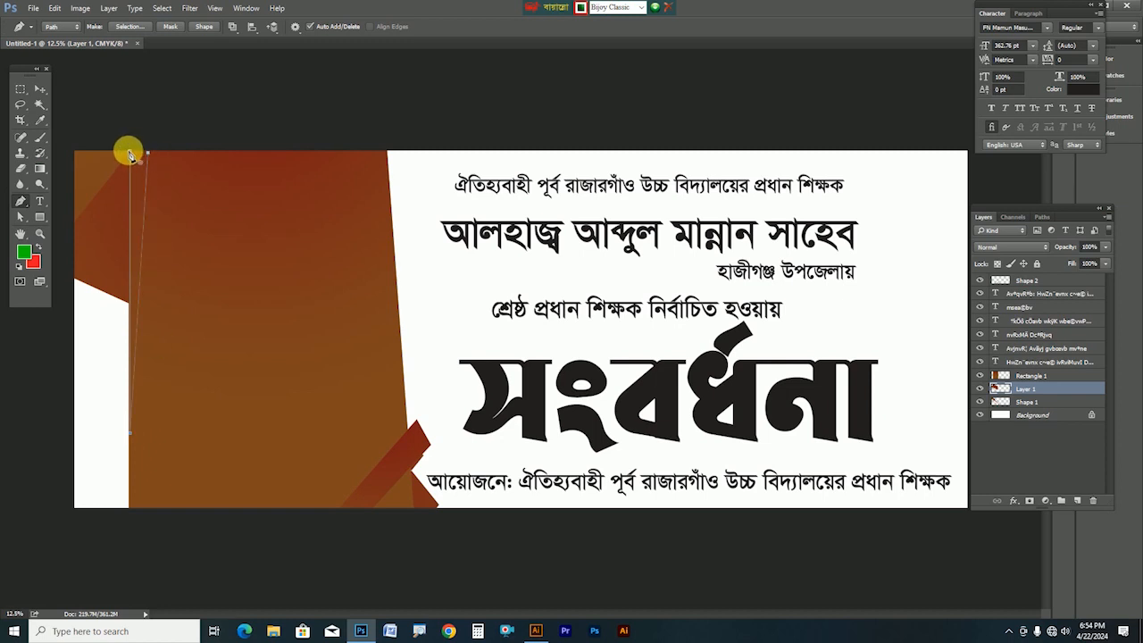
pyautogui.click(129, 154)
pyautogui.hotkey('ctrl', 'Return')
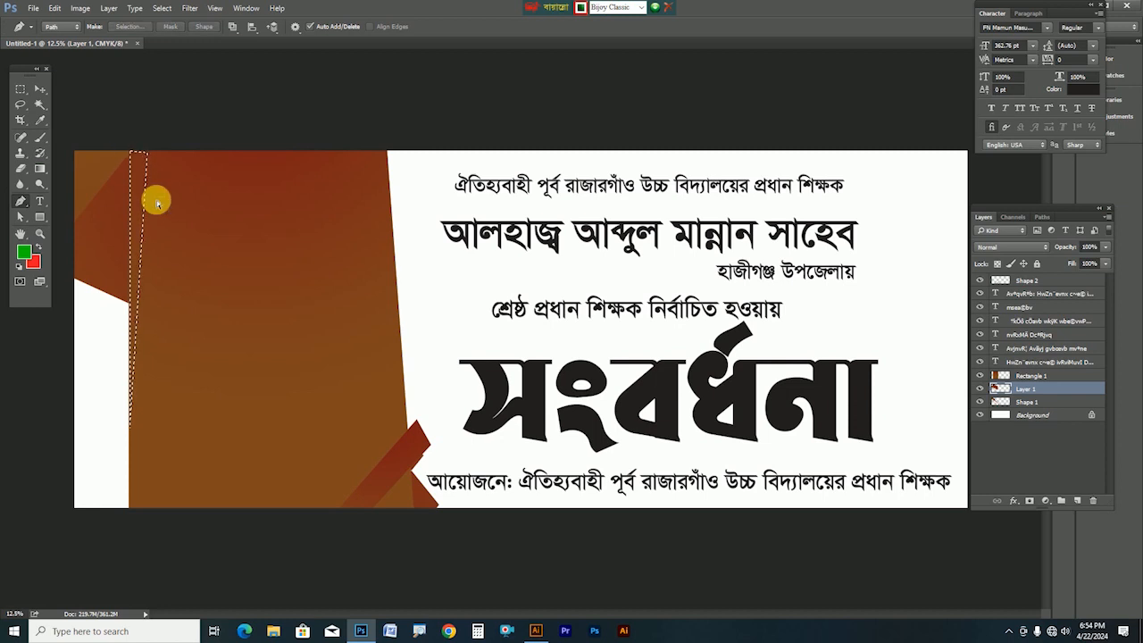
pyautogui.hotkey('ctrl', 'shift', 'n')
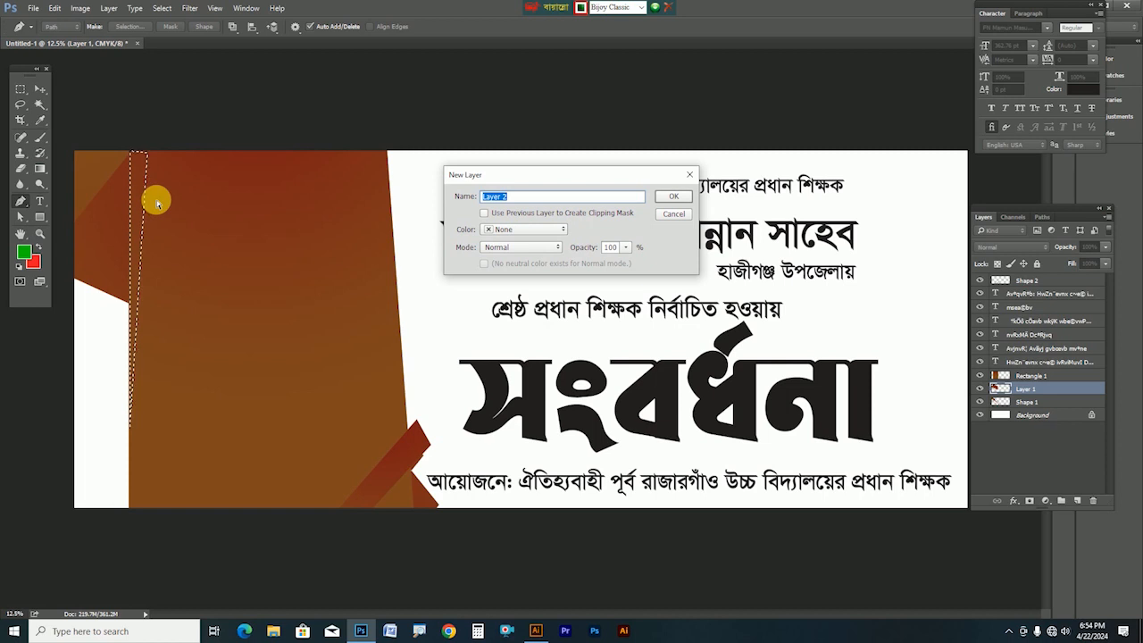
pyautogui.press('Return')
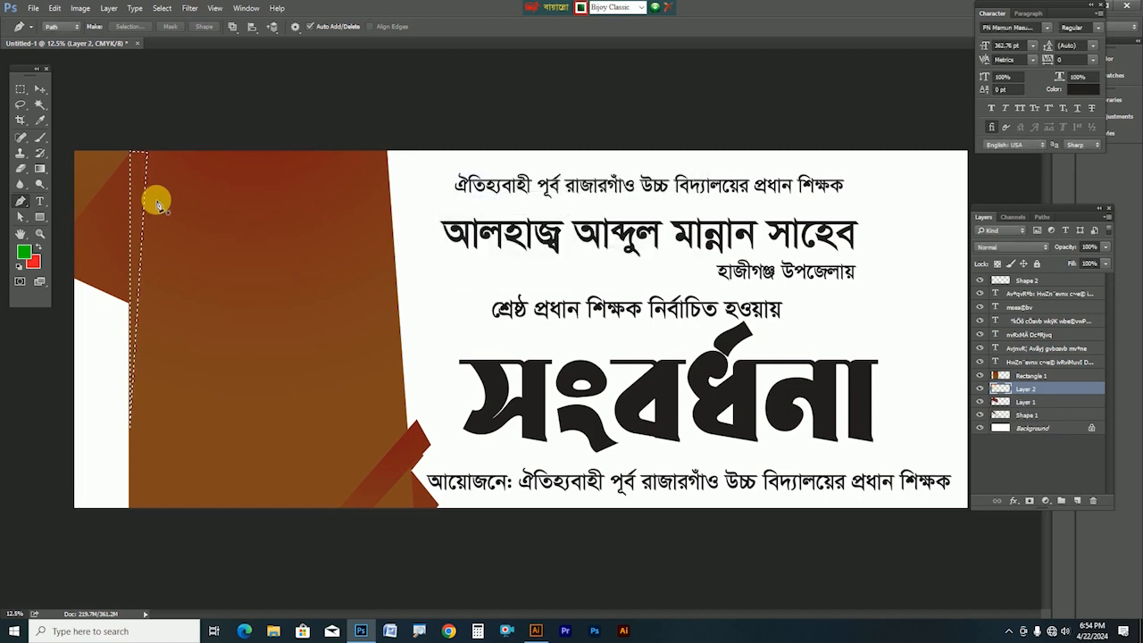
pyautogui.click(38, 173)
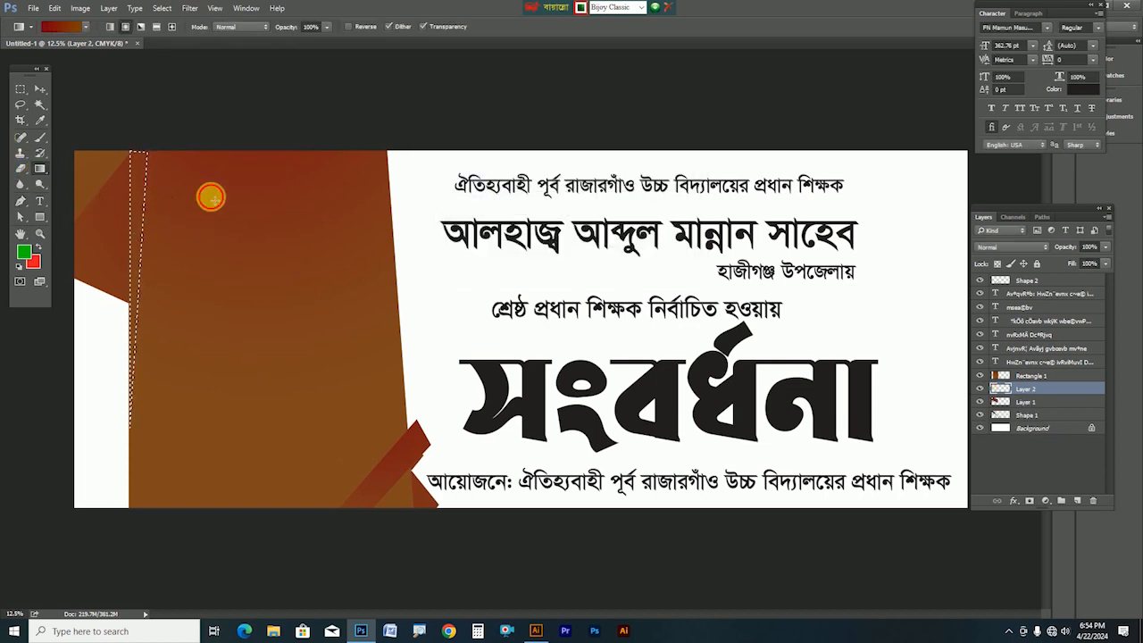
pyautogui.moveTo(154, 260)
pyautogui.mouseDown()
pyautogui.moveTo(158, 186)
pyautogui.moveTo(192, 145)
pyautogui.moveTo(147, 178)
pyautogui.mouseUp()
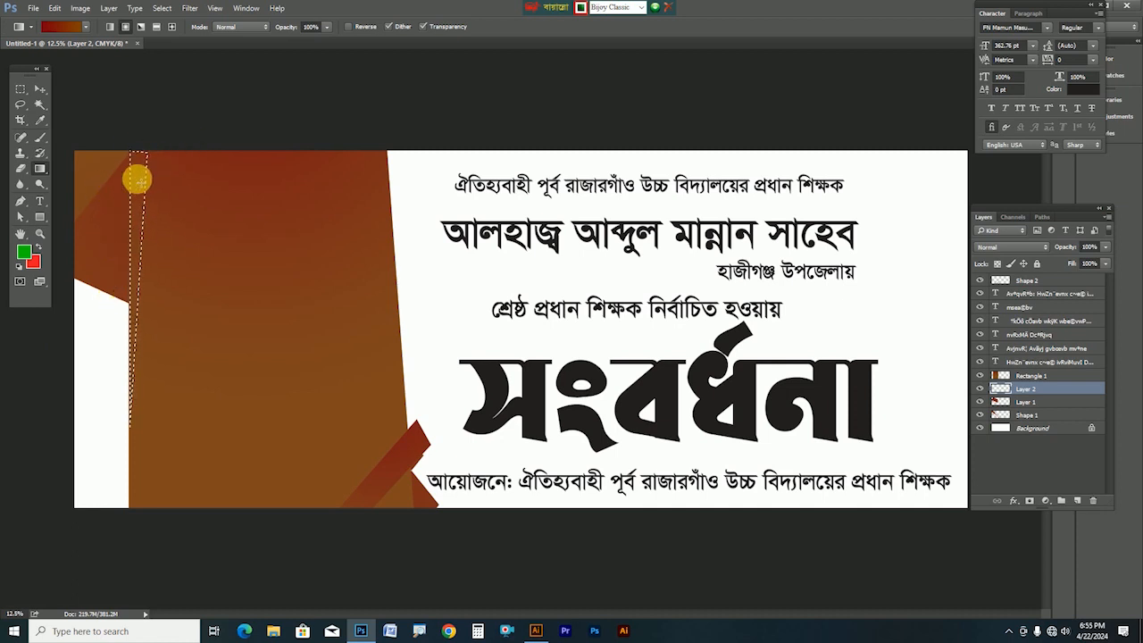
# Fill the sliver with orange #f59c1e, bring Layer 2 to the top, and deselect
pyautogui.click(26, 254)
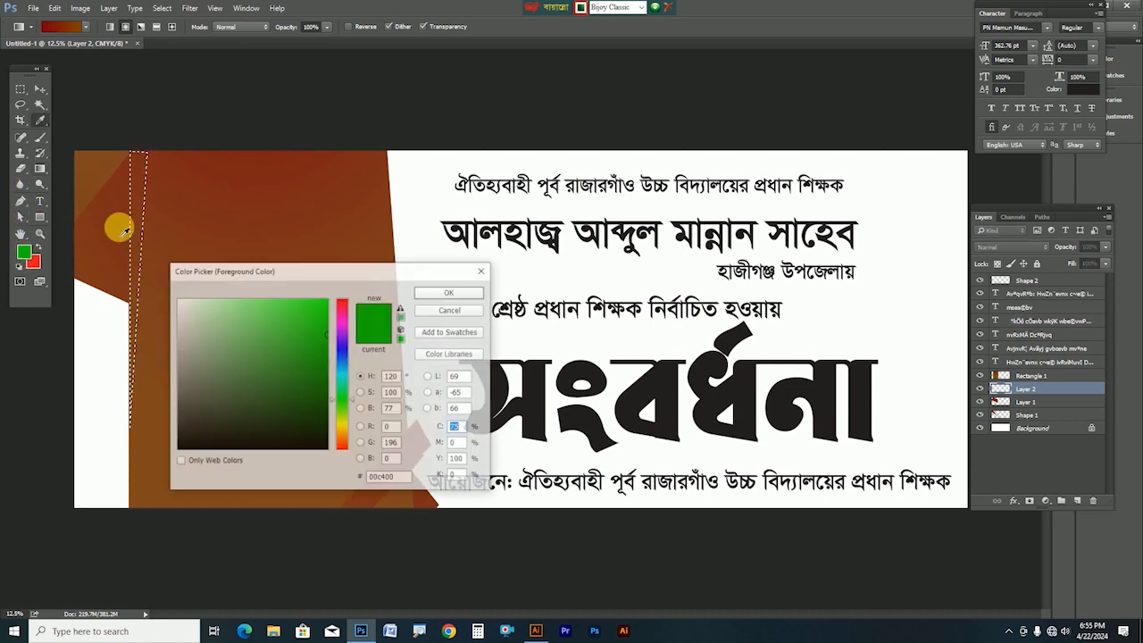
pyautogui.click(106, 177)
pyautogui.moveTo(344, 419); pyautogui.dragTo(344, 430)
pyautogui.moveTo(318, 334); pyautogui.dragTo(352, 303)
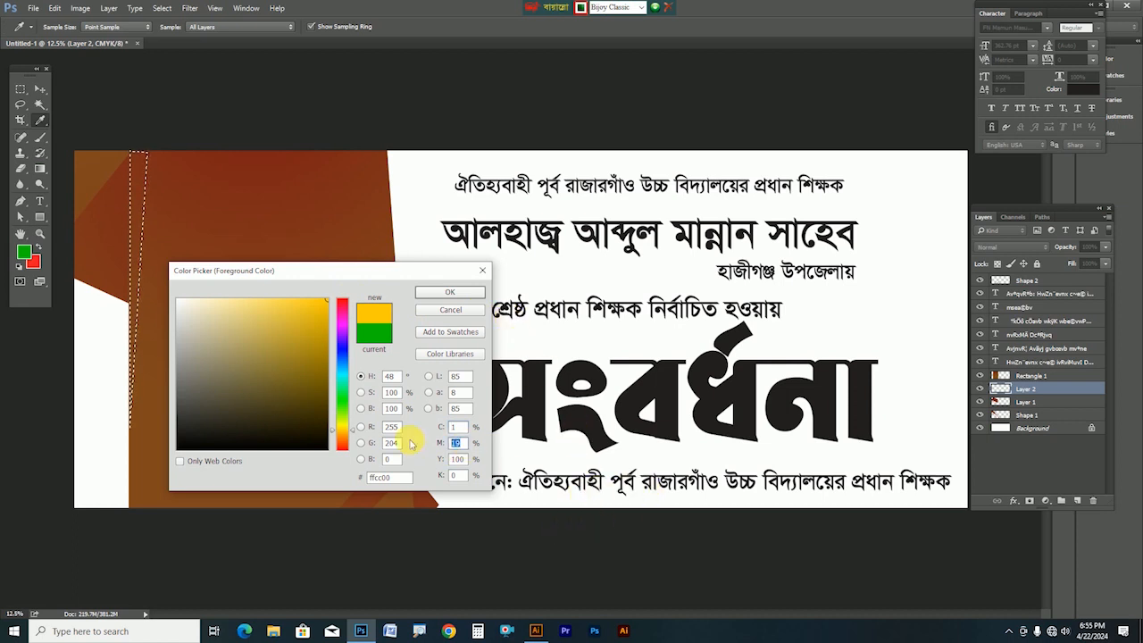
pyautogui.write('50')
pyautogui.press('Tab')
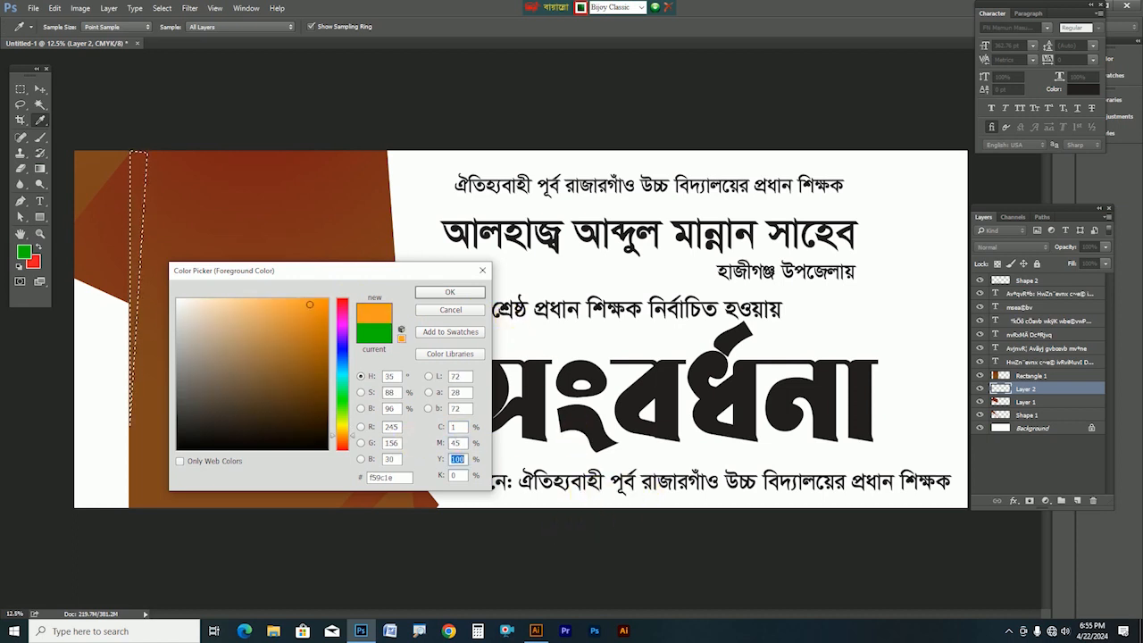
pyautogui.press('Return')
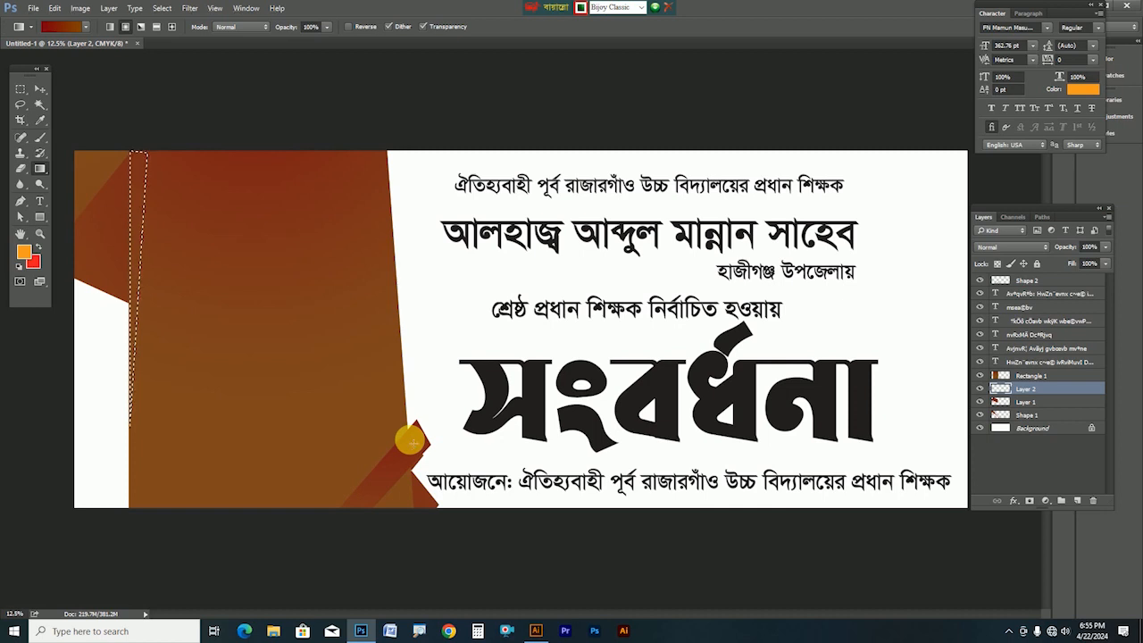
pyautogui.hotkey('alt', 'Delete')
pyautogui.hotkey('ctrl', 'shift', ']')
pyautogui.hotkey('ctrl', 'd')
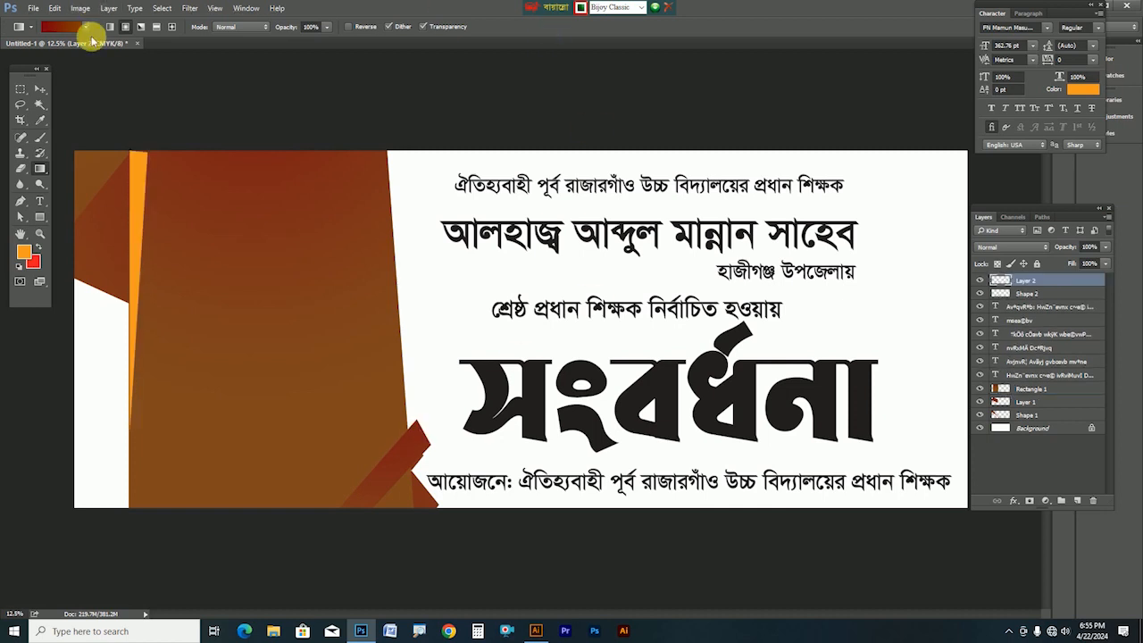
# Stretch the orange sliver slightly, nudge it left, and copy it to the panel's right edge
pyautogui.click(40, 89)
pyautogui.hotkey('ctrl', 't')
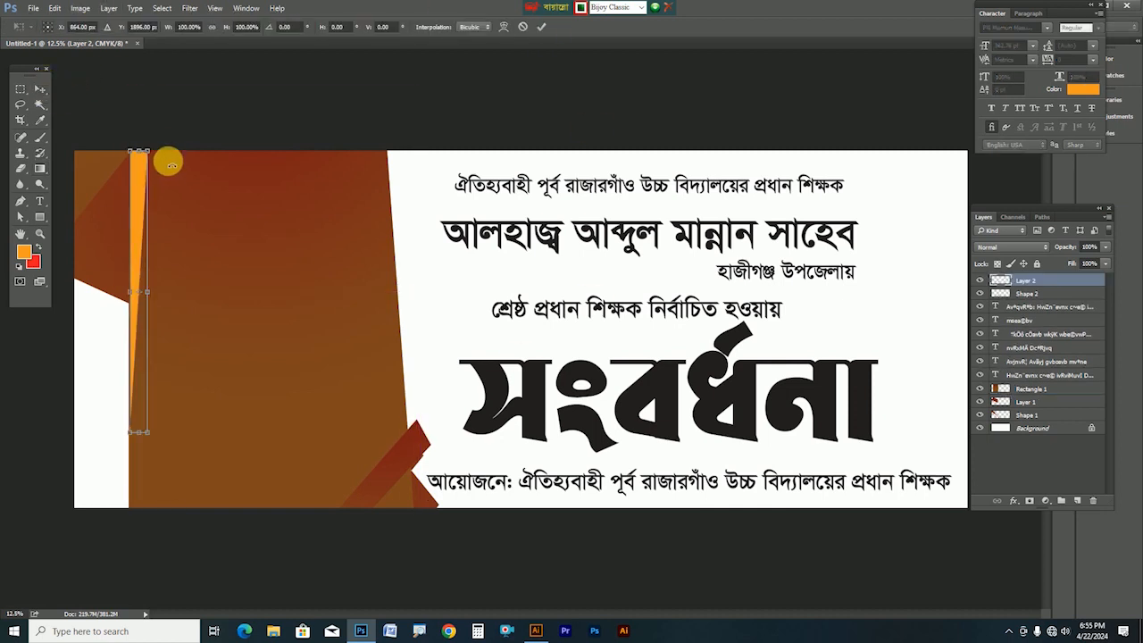
pyautogui.moveTo(150, 148); pyautogui.dragTo(158, 147)
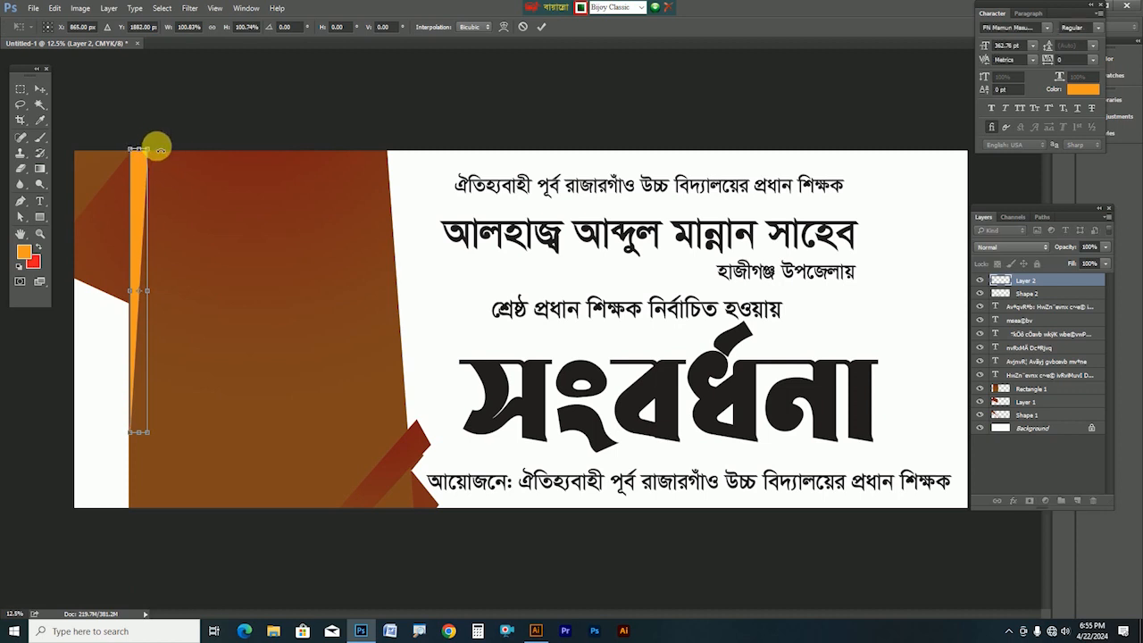
pyautogui.press('Return')
pyautogui.press('Left')
pyautogui.press('Left')
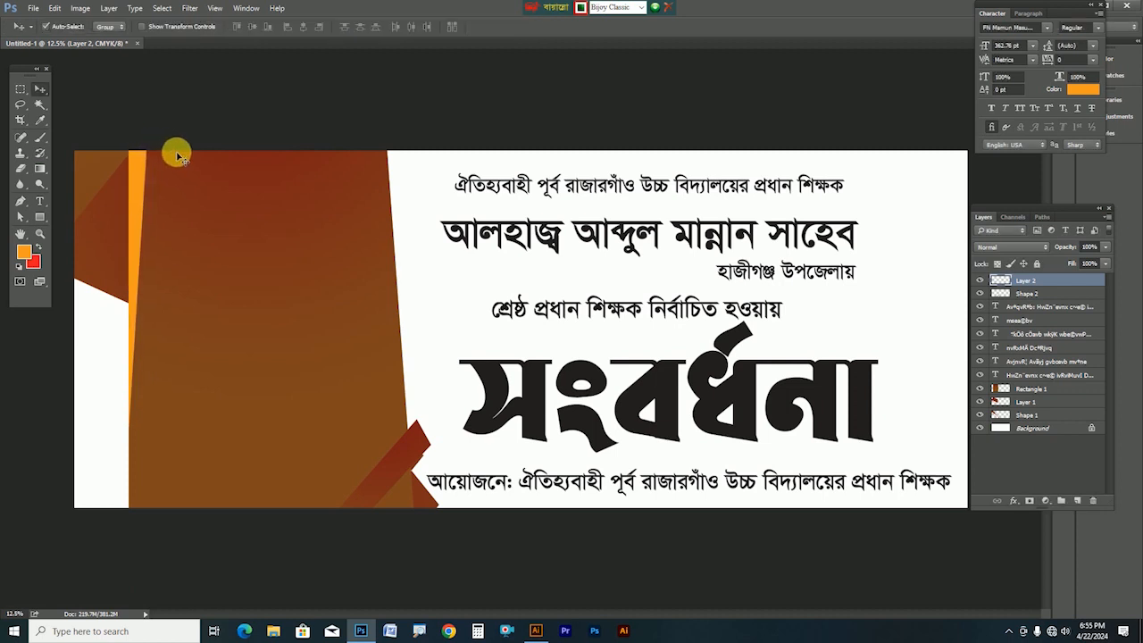
pyautogui.moveTo(135, 200); pyautogui.dragTo(372, 192)
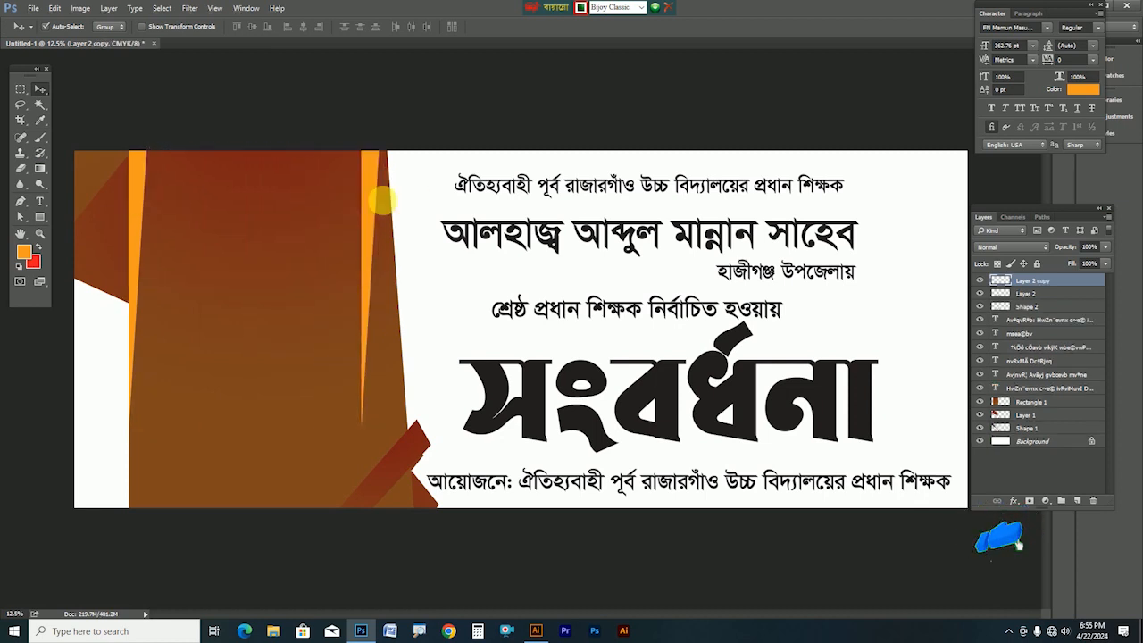
# Rotate the sliver copy about -17.76°, shorten it and widen it into a top-edge wedge
pyautogui.hotkey('ctrl', 't')
pyautogui.moveTo(399, 438); pyautogui.dragTo(438, 402)
pyautogui.moveTo(363, 256); pyautogui.dragTo(363, 124)
pyautogui.moveTo(527, 230); pyautogui.dragTo(506, 285)
pyautogui.moveTo(375, 230); pyautogui.dragTo(389, 300)
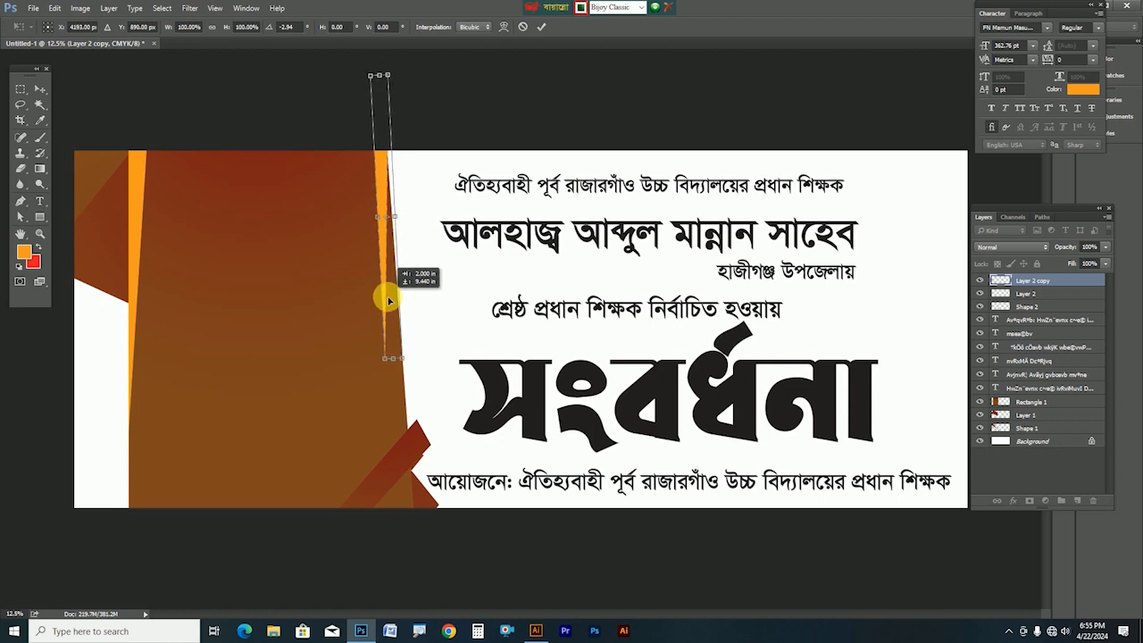
pyautogui.moveTo(428, 310)
pyautogui.mouseDown()
pyautogui.moveTo(438, 280)
pyautogui.moveTo(436, 289)
pyautogui.mouseUp()
pyautogui.moveTo(431, 349); pyautogui.dragTo(408, 220)
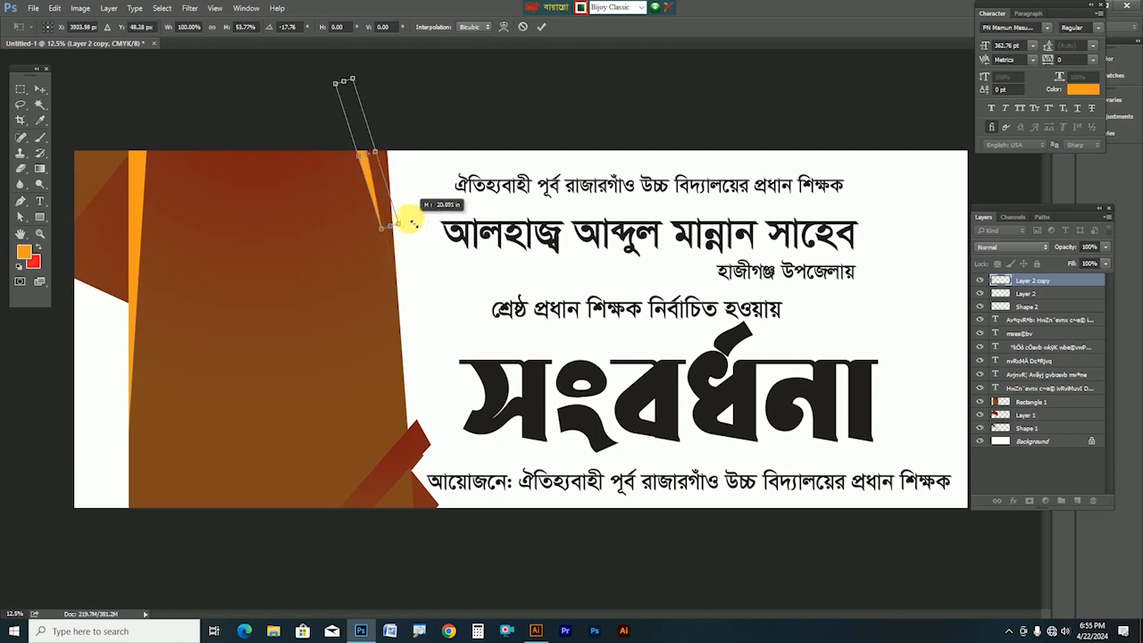
pyautogui.moveTo(376, 148); pyautogui.dragTo(401, 141)
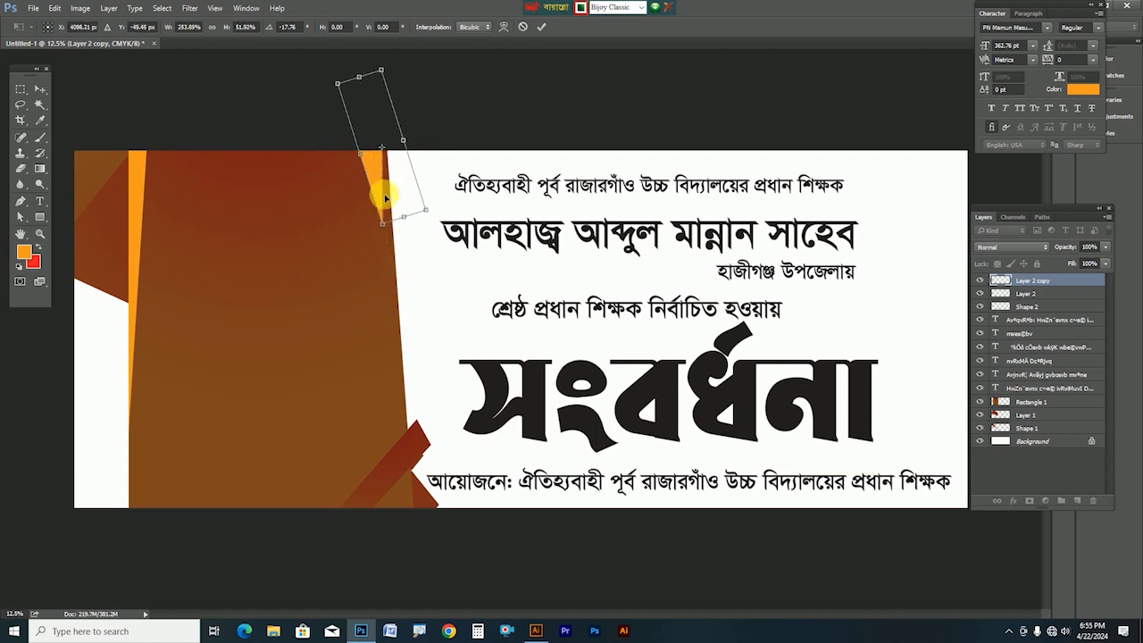
pyautogui.press('Return')
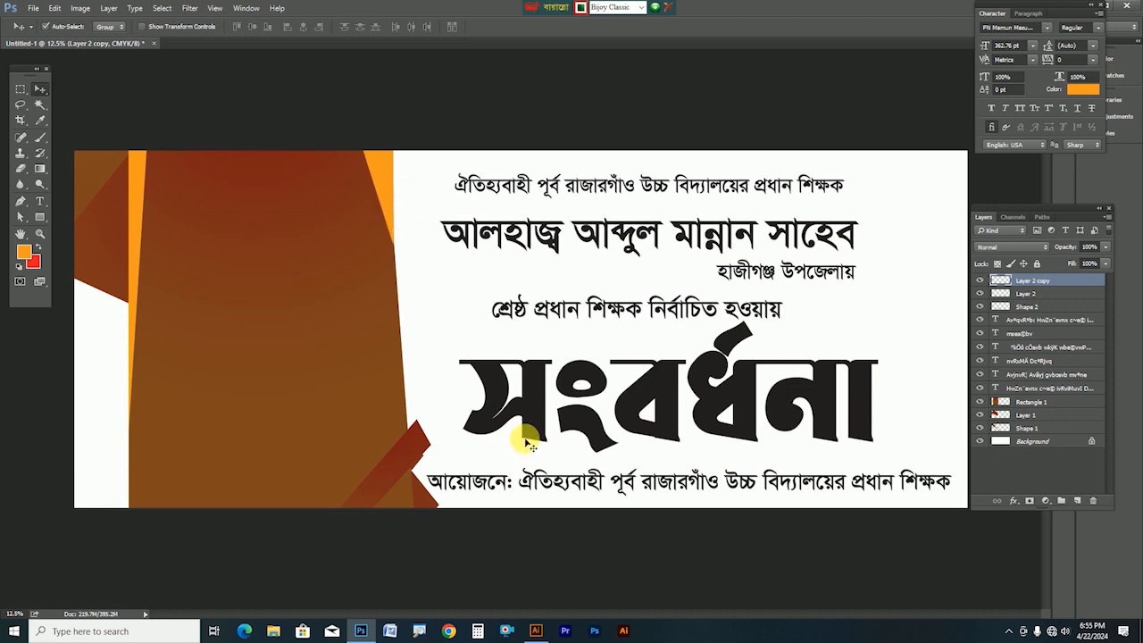
pyautogui.click(427, 438)
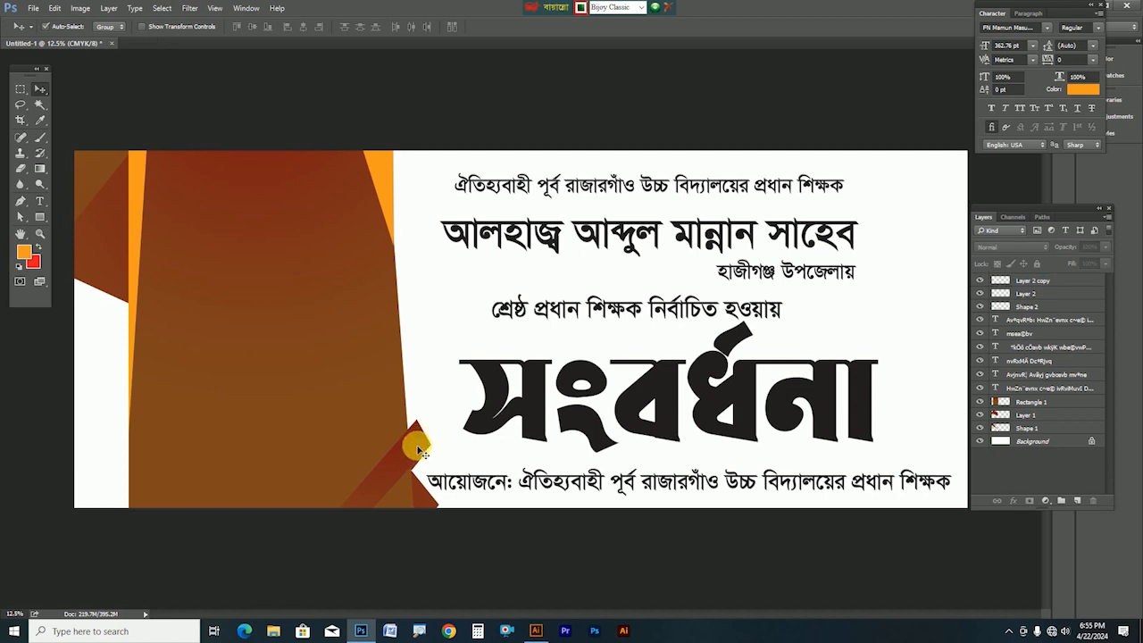
# Enlarge the brown diagonal bar Shape 2 to about 115.8%
pyautogui.click(419, 451)
pyautogui.hotkey('ctrl', 't')
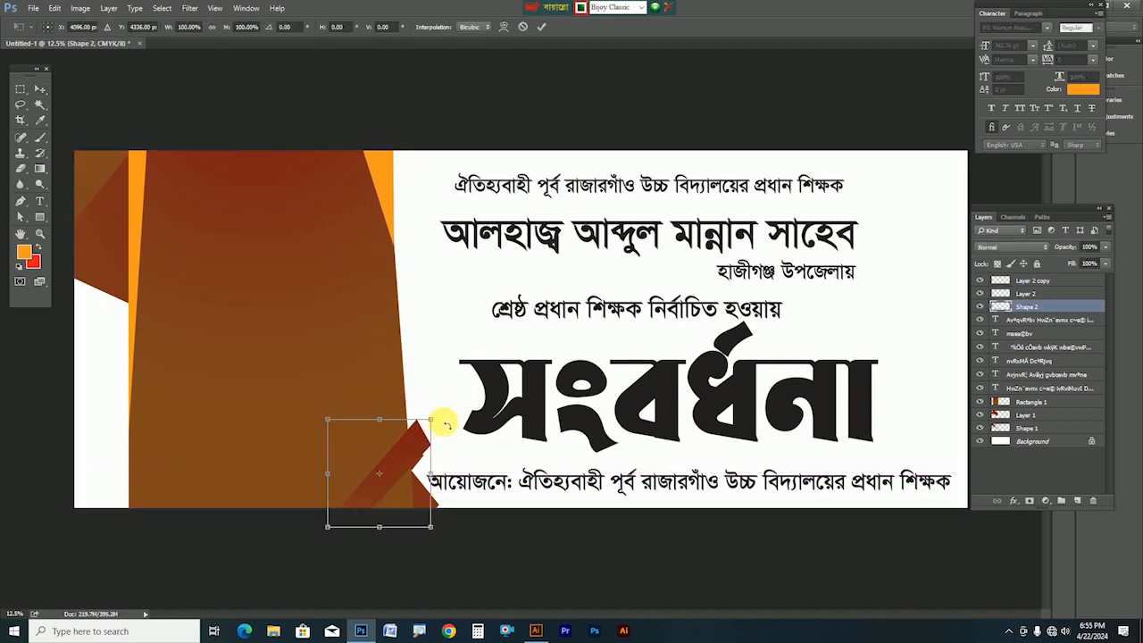
pyautogui.moveTo(430, 418); pyautogui.dragTo(447, 403)
pyautogui.press('Return')
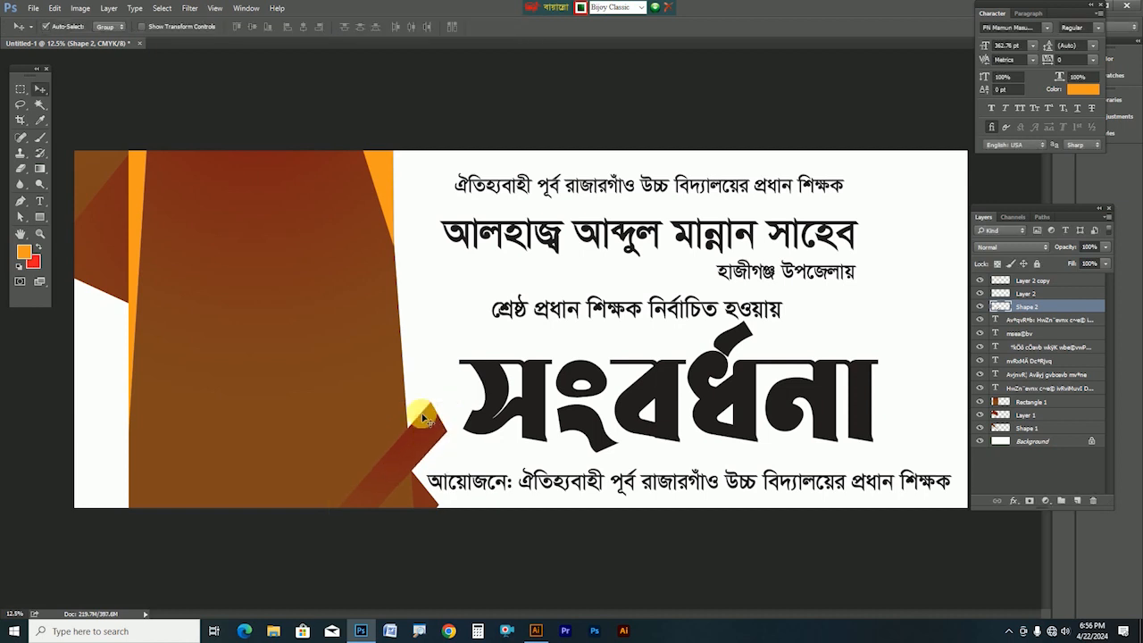
# Pen a triangle at the bar's upper tip on new Layer 3 and fill it with red-brown gradient
pyautogui.click(21, 201)
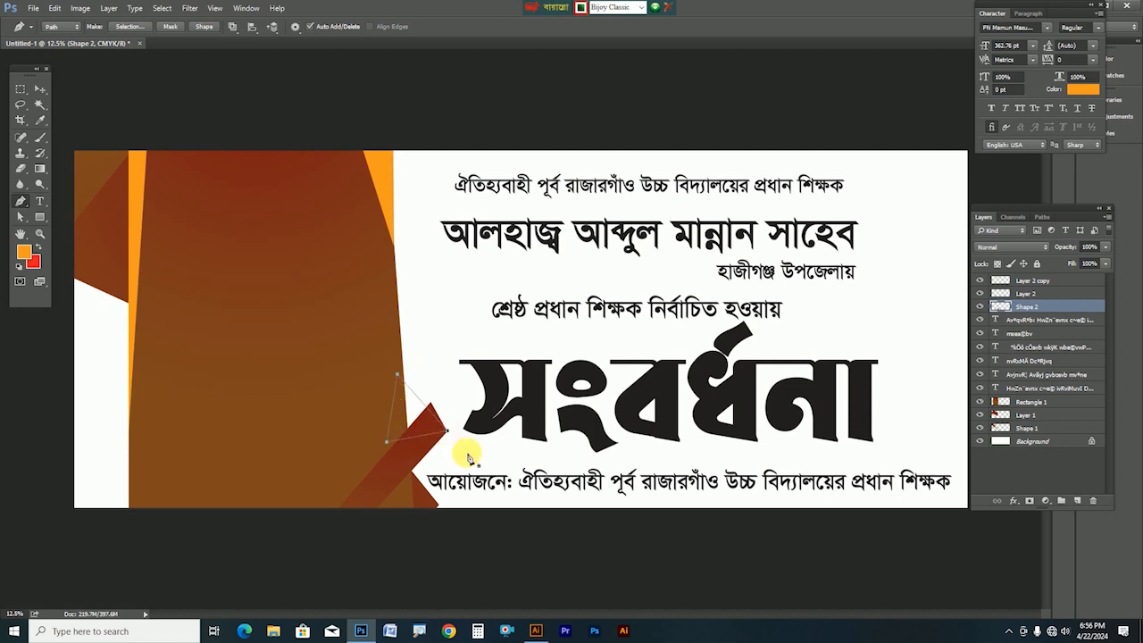
pyautogui.hotkey('ctrl', 'shift', 'n')
pyautogui.press('Return')
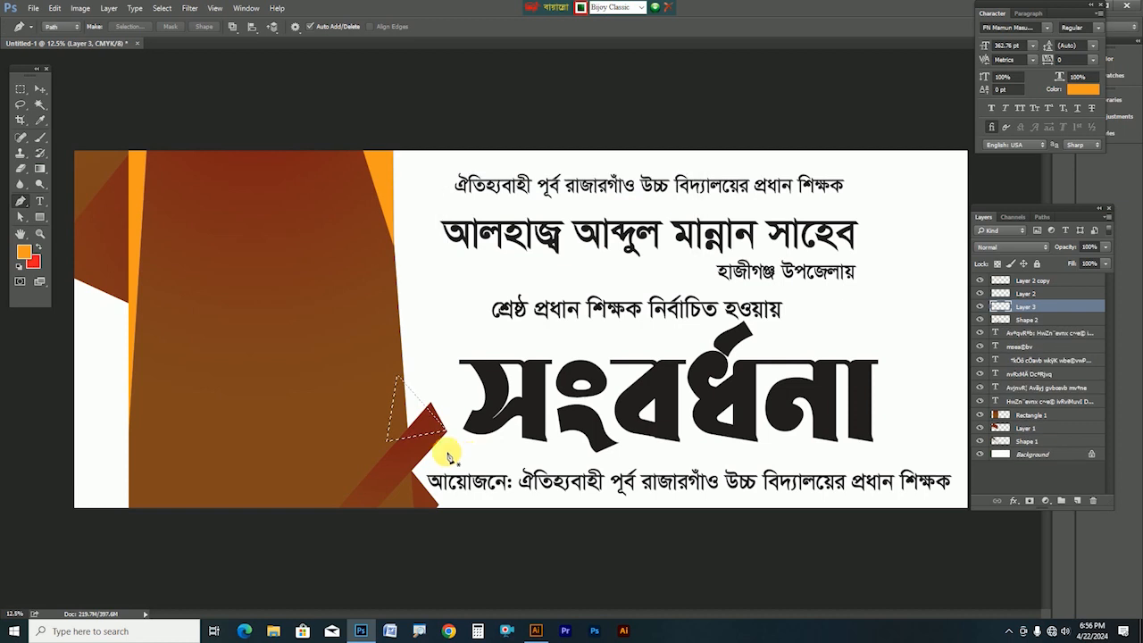
pyautogui.click(41, 171)
pyautogui.moveTo(393, 409); pyautogui.dragTo(417, 415)
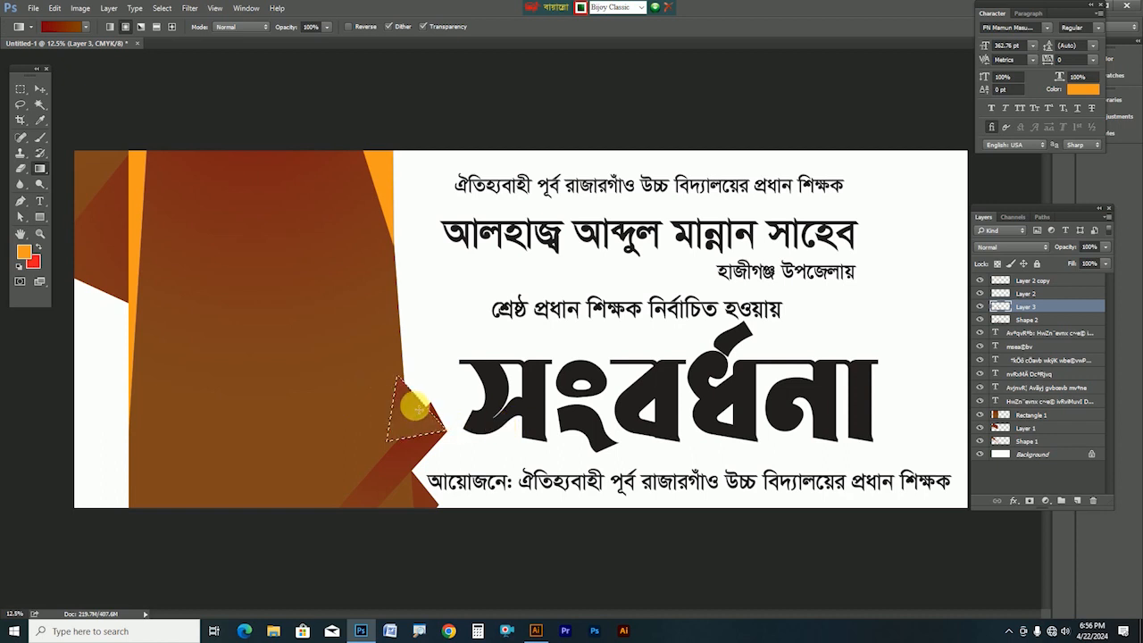
# Set the gradient's end stop colour to bright orange f37021
pyautogui.click(61, 27)
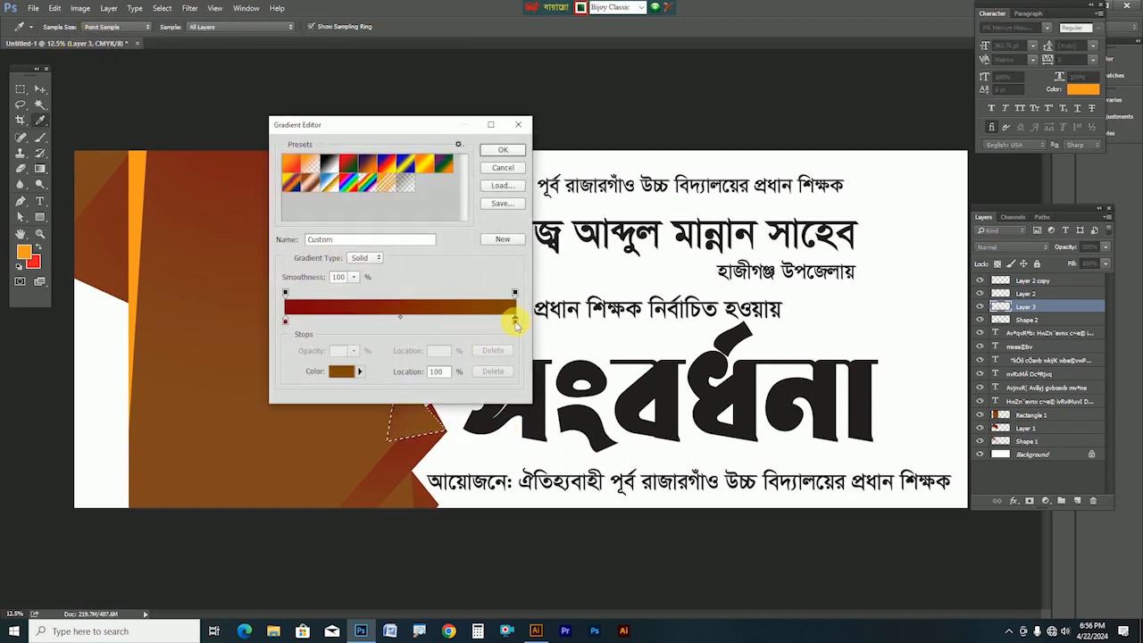
pyautogui.click(341, 371)
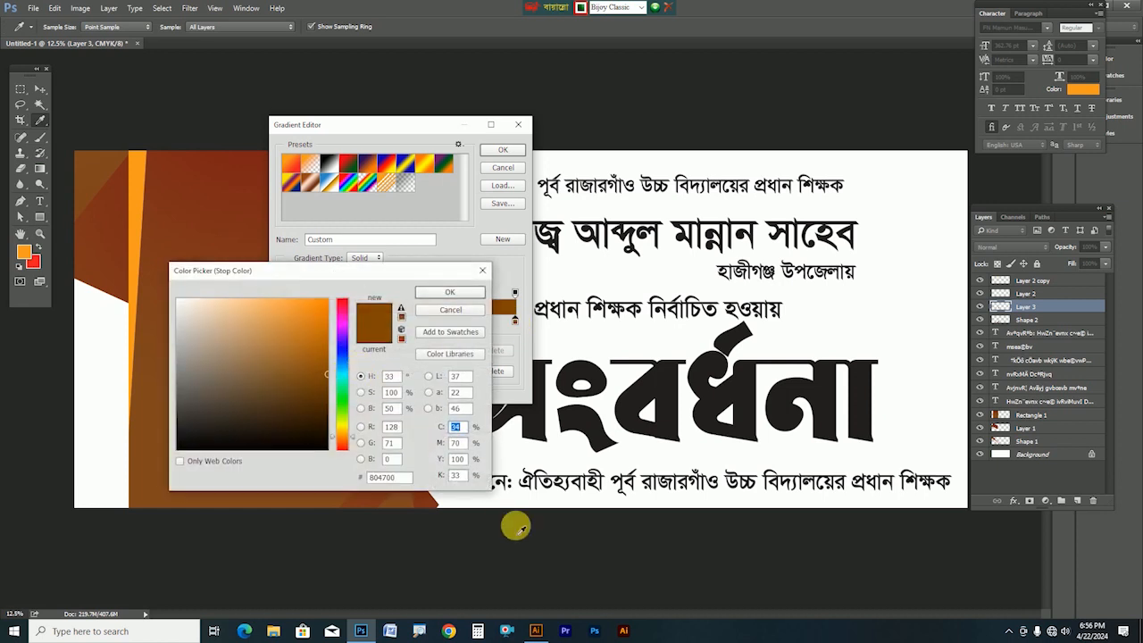
pyautogui.write('0')
pyautogui.press('Tab')
pyautogui.write('0')
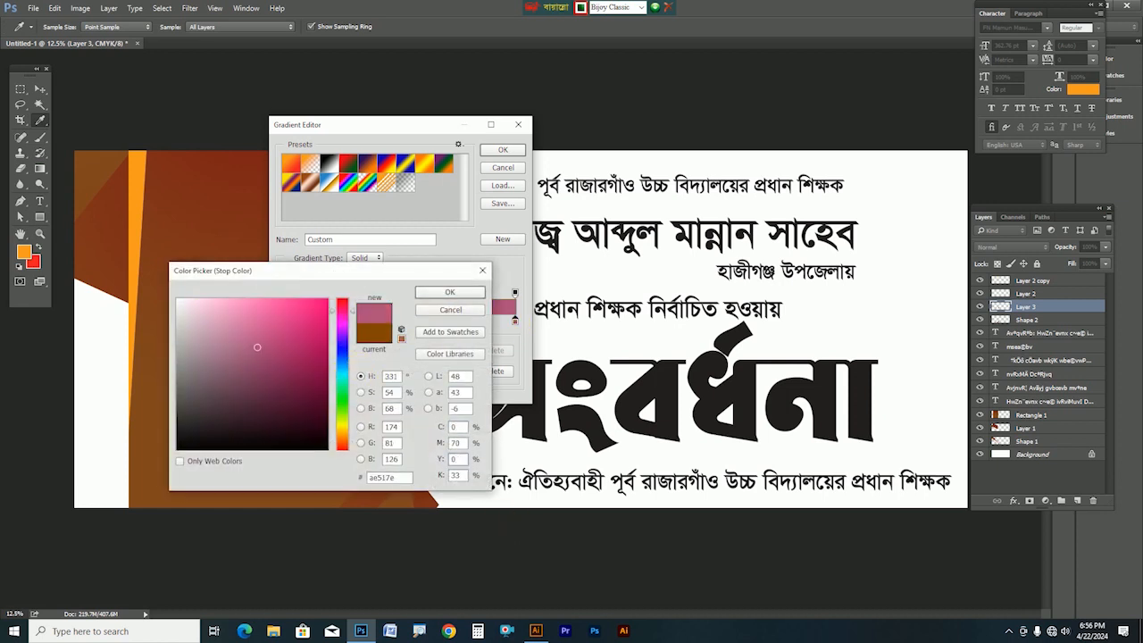
pyautogui.write('0')
pyautogui.press('Tab')
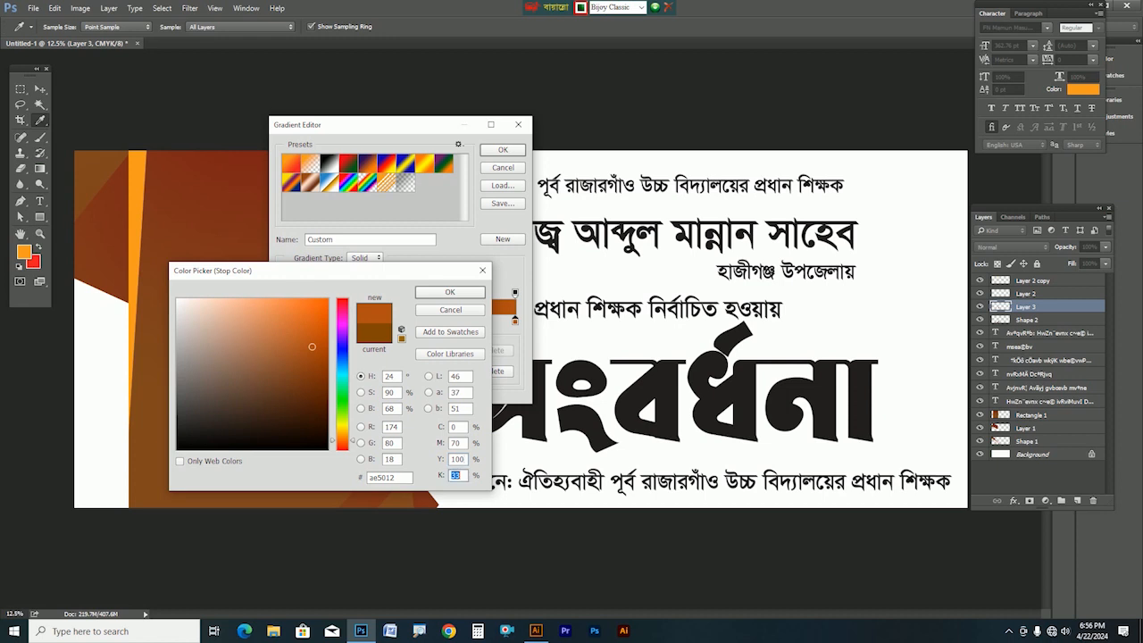
pyautogui.write('0')
pyautogui.press('Return')
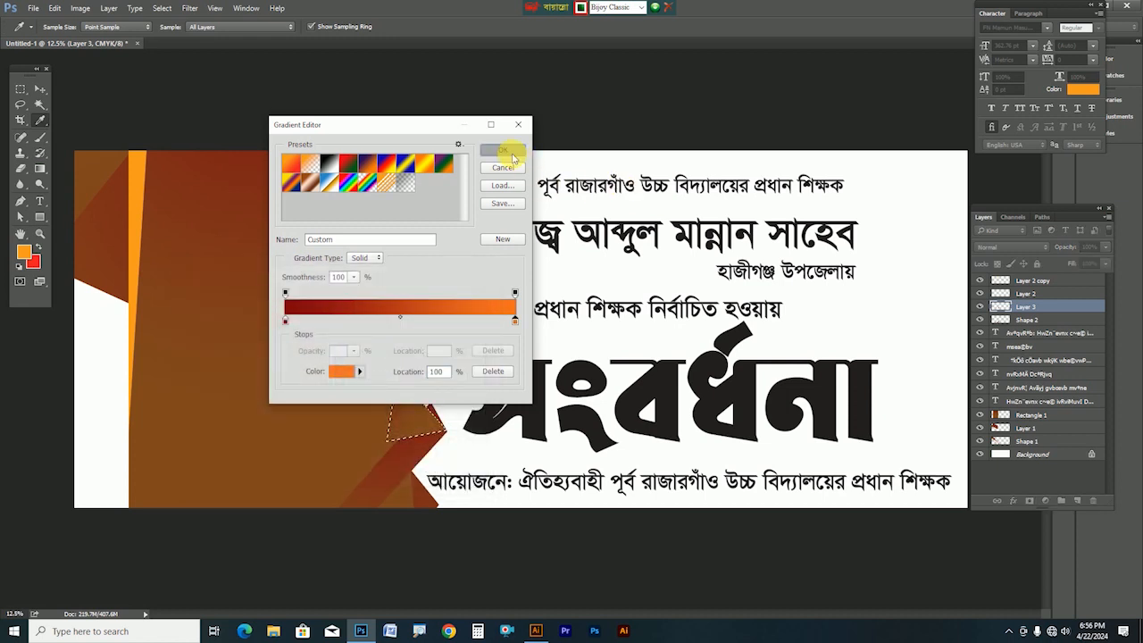
# Apply the dark-red-to-orange gradient across the triangle and deselect
pyautogui.click(509, 152)
pyautogui.moveTo(356, 434); pyautogui.dragTo(453, 418)
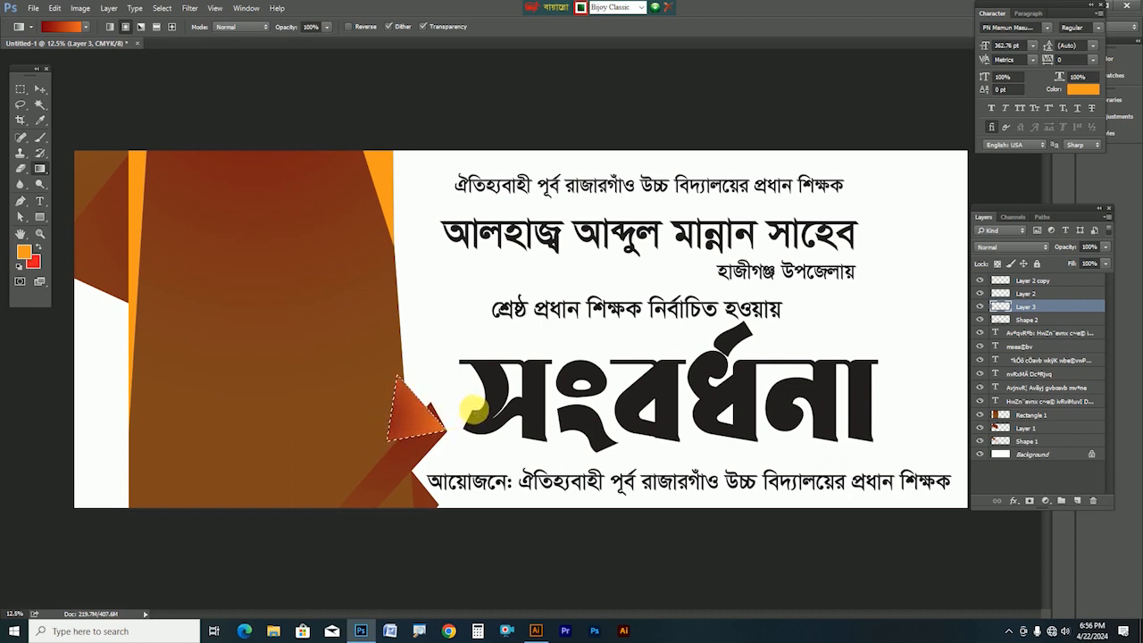
pyautogui.hotkey('ctrl', 'd')
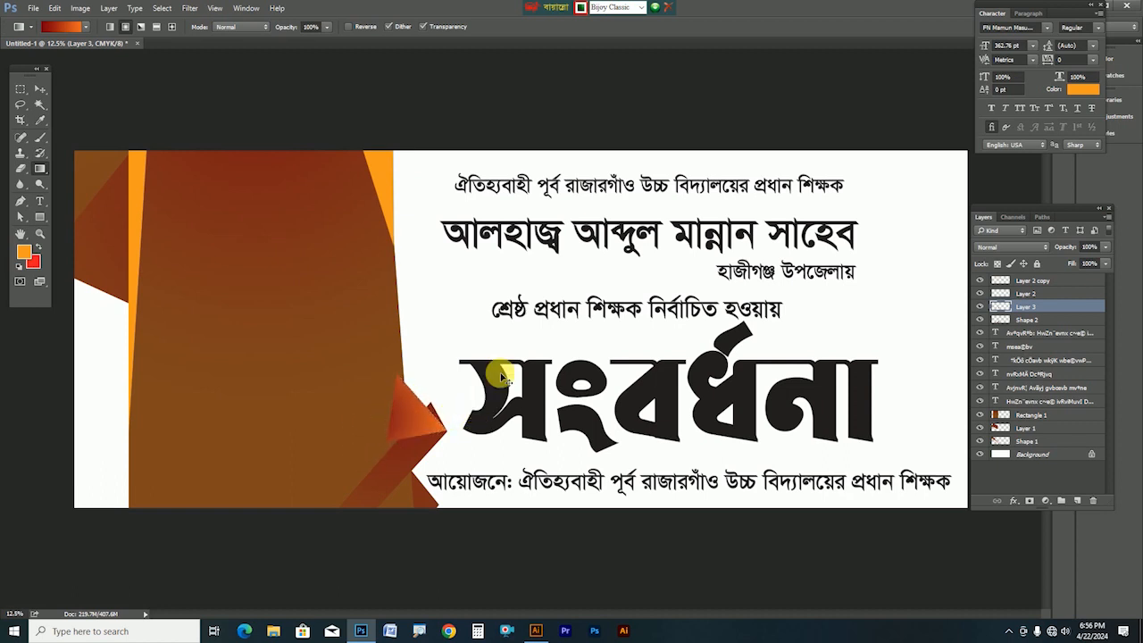
# Bring the diagonal bar to the top and send the triangle below Shape 1, repositioning both
pyautogui.click(36, 87)
pyautogui.click(354, 506)
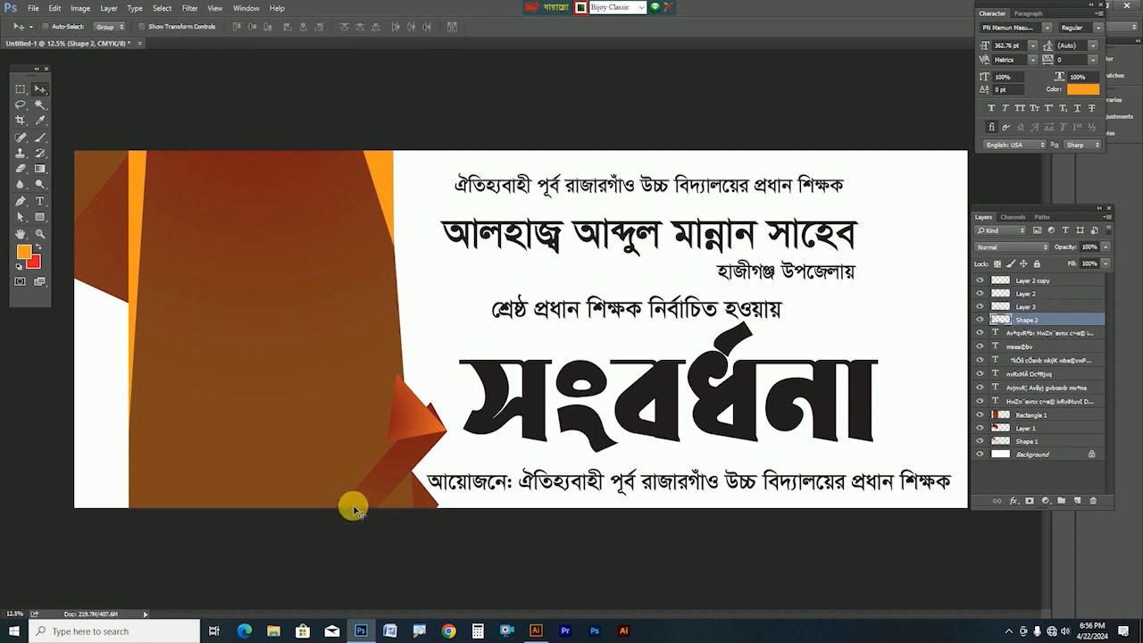
pyautogui.hotkey('ctrl', 'shift', ']')
pyautogui.moveTo(420, 460); pyautogui.dragTo(418, 467)
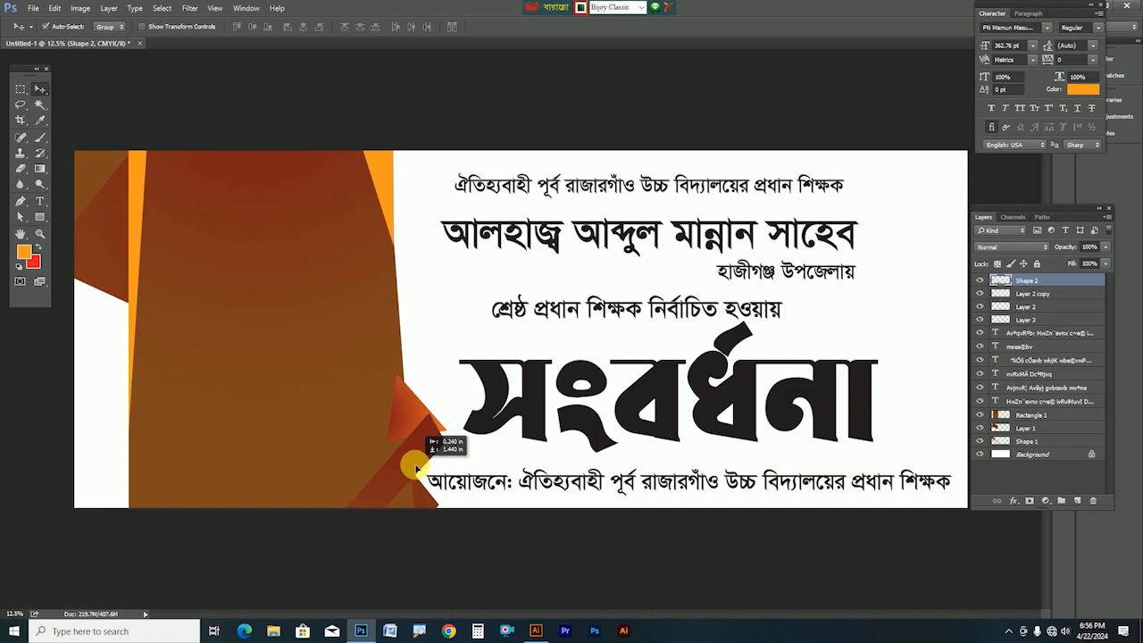
pyautogui.moveTo(408, 443); pyautogui.dragTo(404, 435)
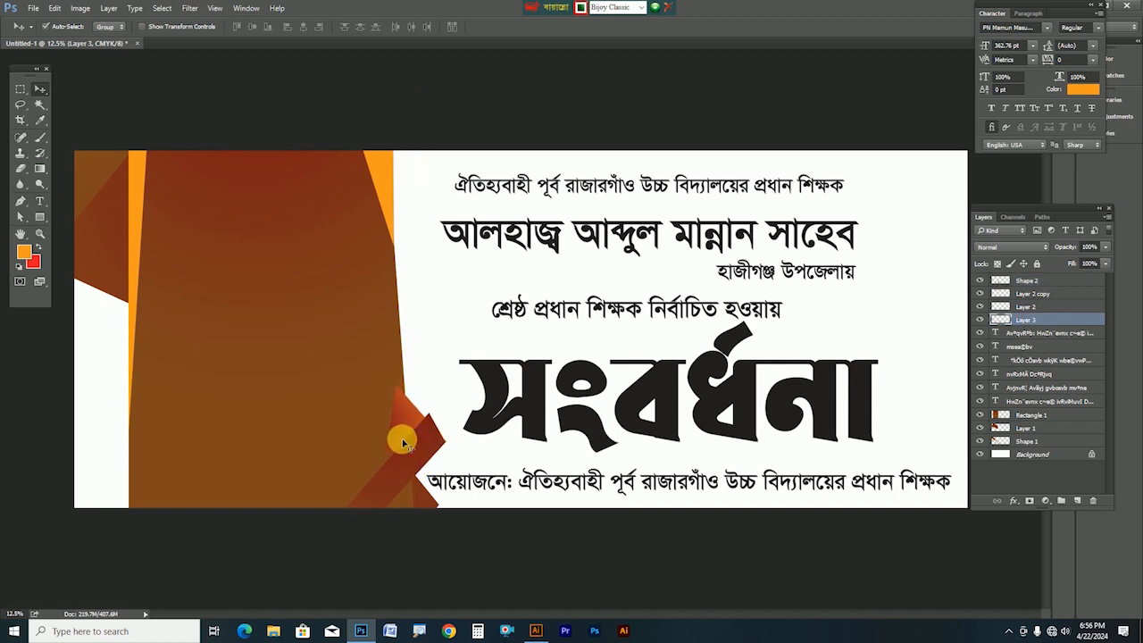
pyautogui.hotkey('ctrl', '[')
pyautogui.hotkey('ctrl', '[')
pyautogui.hotkey('ctrl', '[')
pyautogui.hotkey('ctrl', '[')
pyautogui.hotkey('ctrl', '[')
pyautogui.hotkey('ctrl', '[')
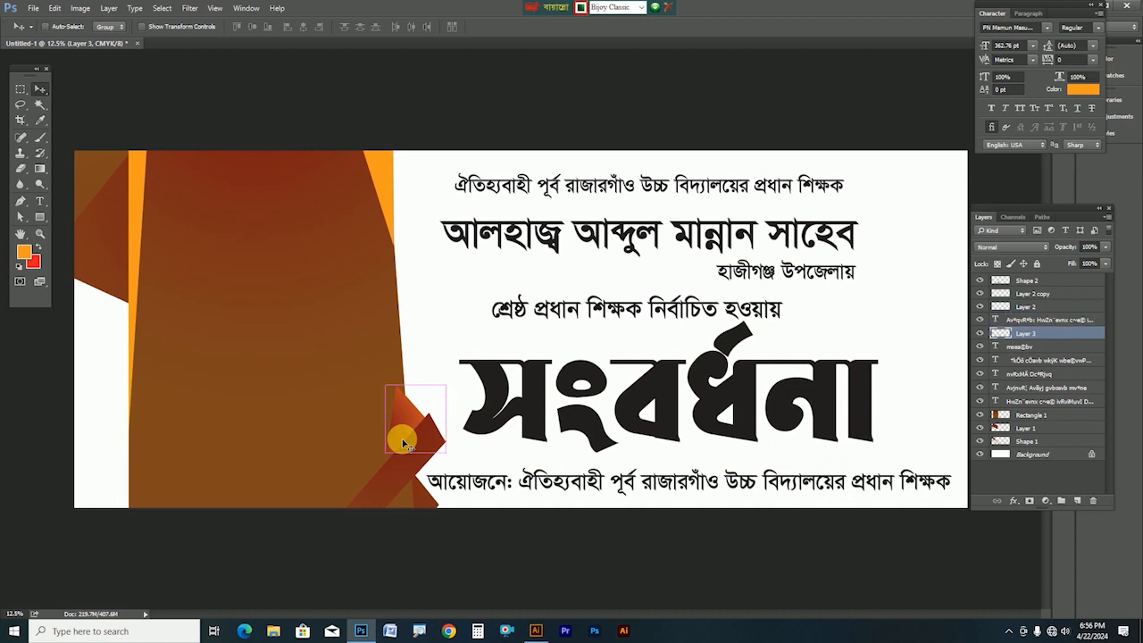
pyautogui.hotkey('ctrl', '[')
pyautogui.hotkey('ctrl', '[')
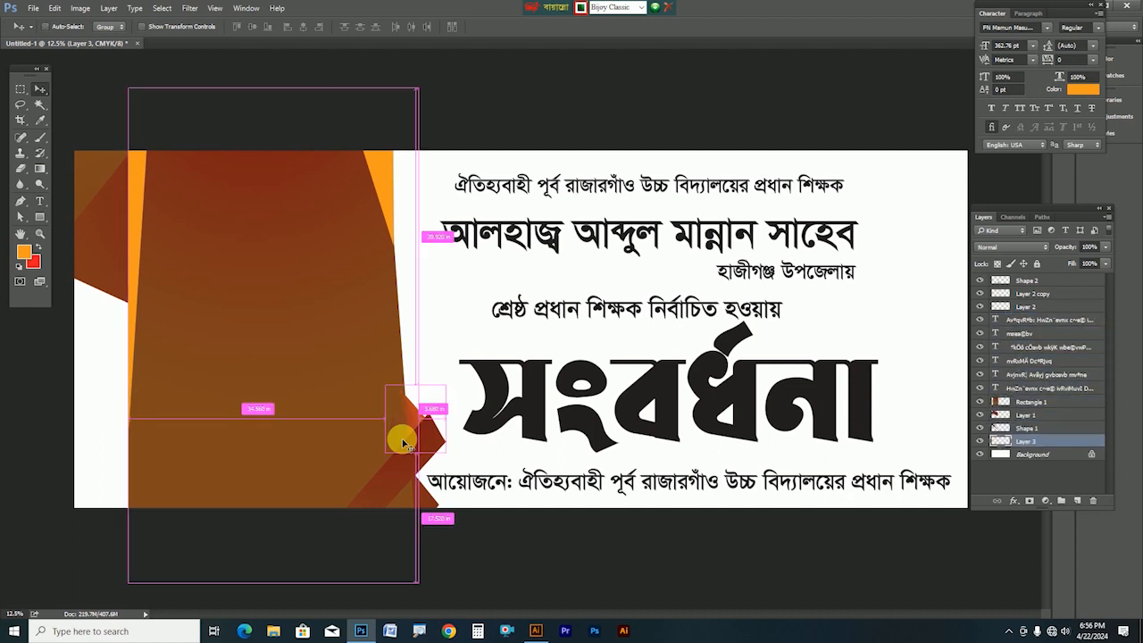
pyautogui.moveTo(422, 431)
pyautogui.mouseDown()
pyautogui.moveTo(420, 389)
pyautogui.moveTo(418, 409)
pyautogui.mouseUp()
# Reshape the triangle with Free Transform, pulling its lower and upper corners
pyautogui.scroll(5, 418, 409)
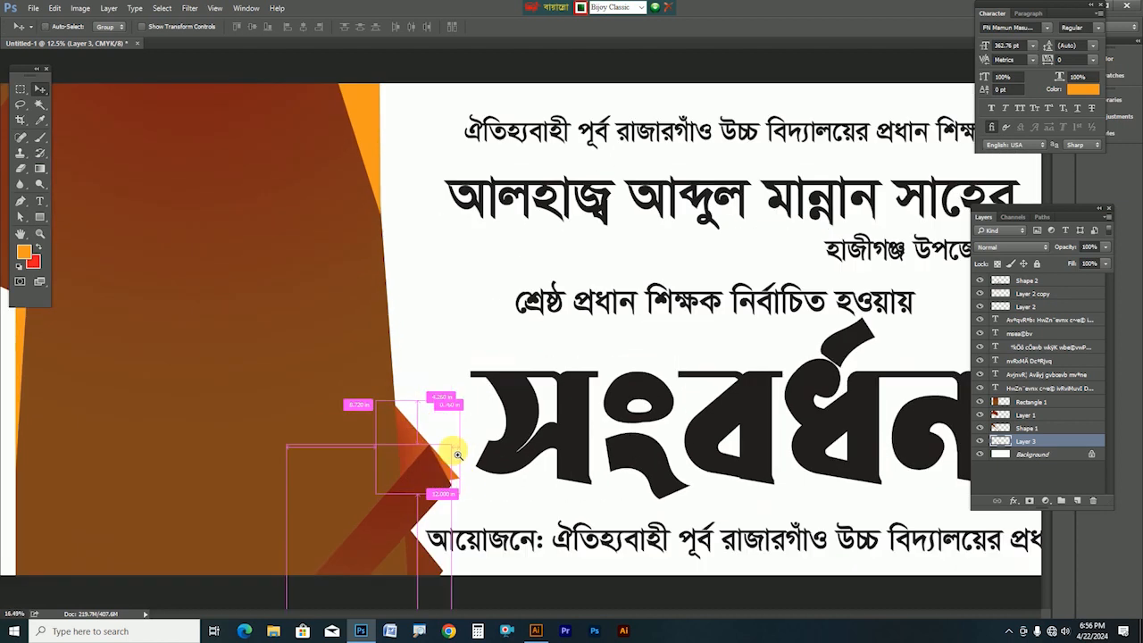
pyautogui.hotkey('ctrl', 't')
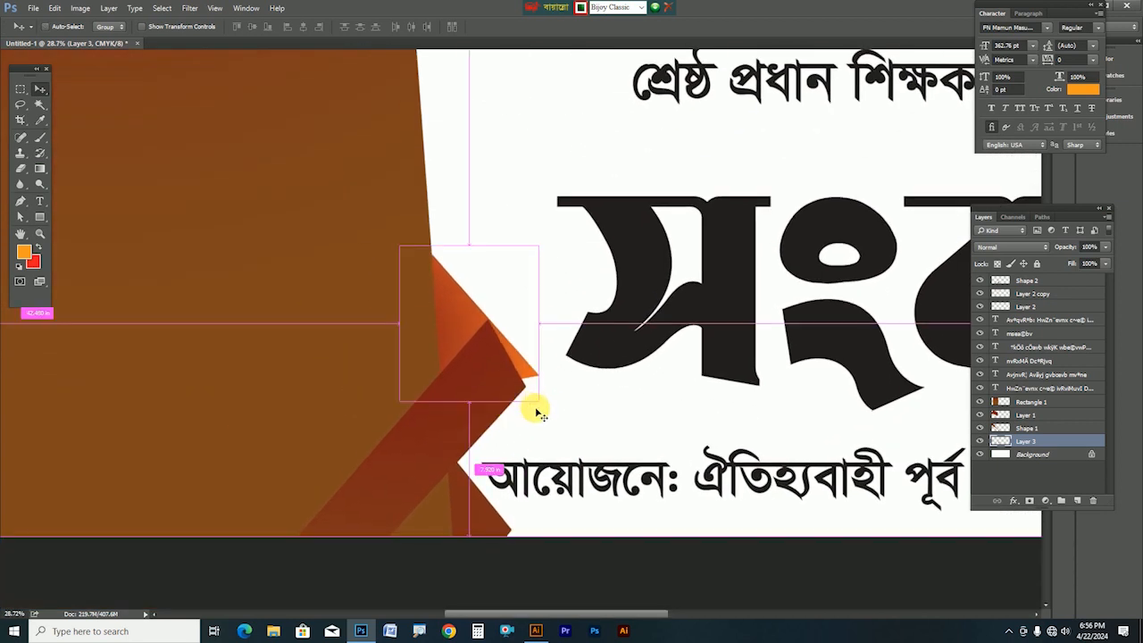
pyautogui.moveTo(540, 404); pyautogui.dragTo(519, 410)
pyautogui.moveTo(400, 252); pyautogui.dragTo(401, 219)
pyautogui.press('Return')
# Fill the diagonal Shape 2 bar with the dark-red-to-orange gradient and zoom out
pyautogui.moveTo(486, 355); pyautogui.dragTo(484, 354)
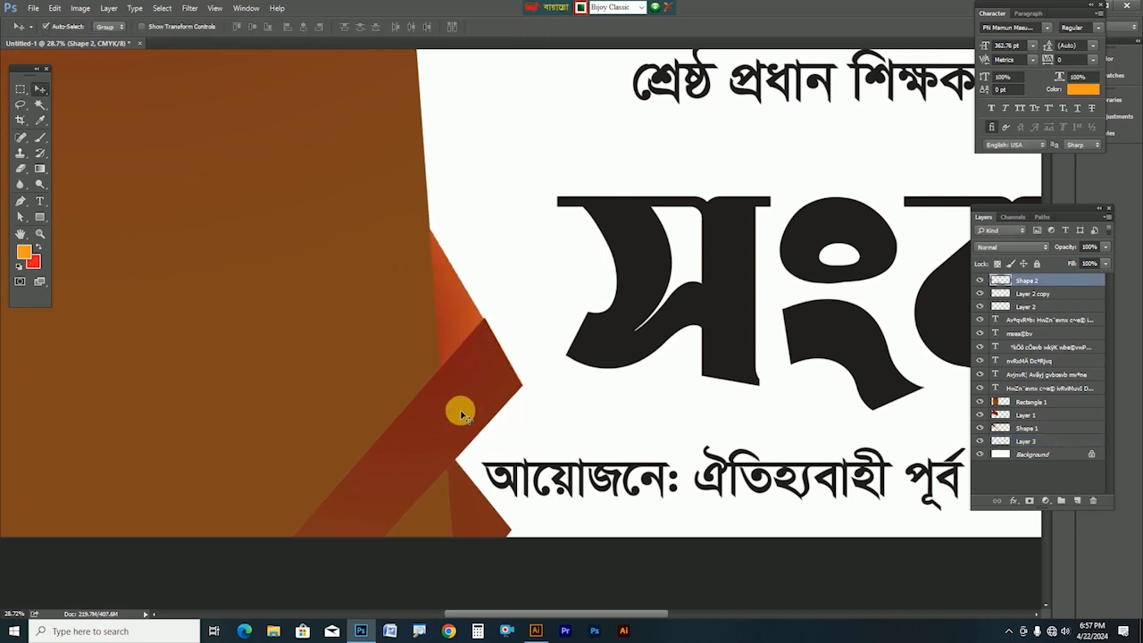
pyautogui.keyDown('ctrl'); pyautogui.click(1001, 280); pyautogui.keyUp('ctrl')
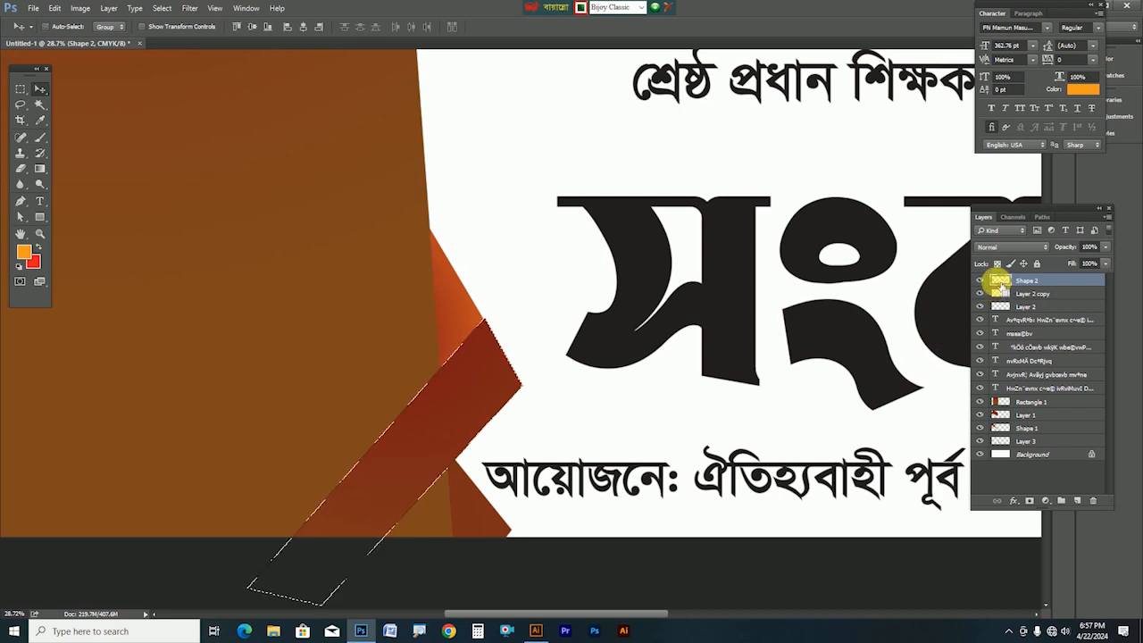
pyautogui.click(39, 168)
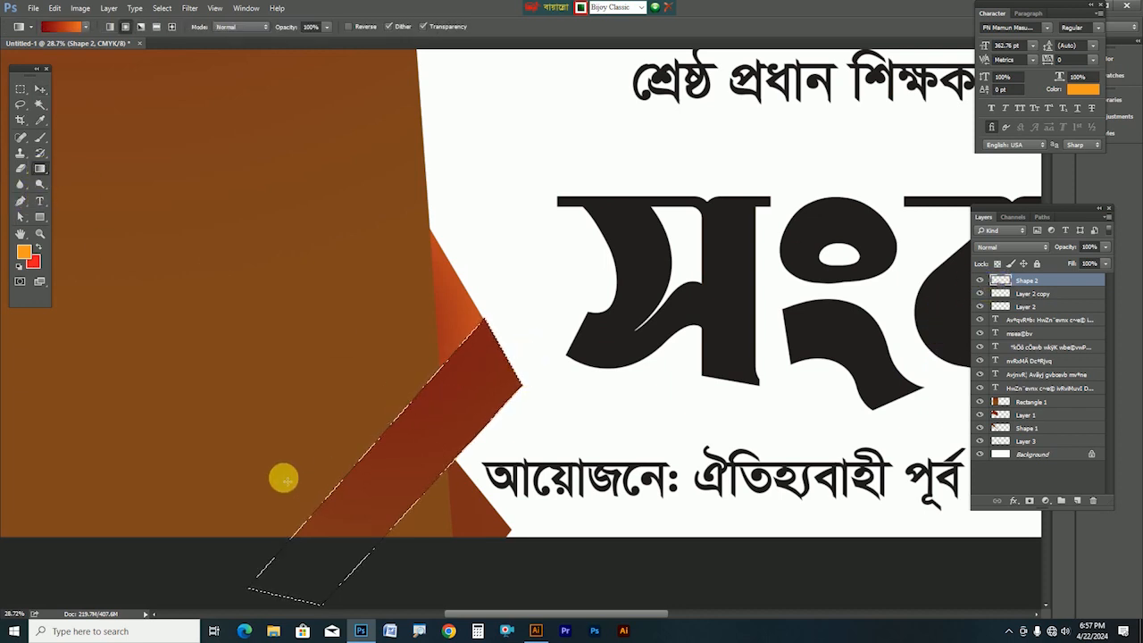
pyautogui.hotkey('ctrl', 'd')
pyautogui.keyDown('alt'); pyautogui.click(331, 401); pyautogui.keyUp('alt')
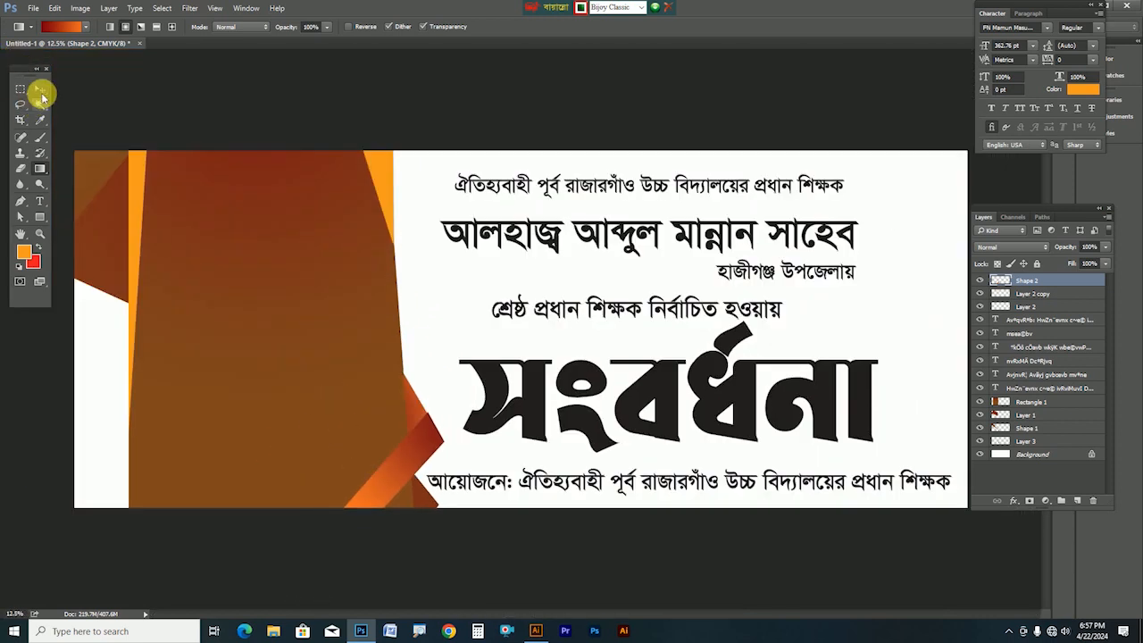
# Refill the Rectangle 1 panel with a bright orange vertical gradient
pyautogui.click(40, 93)
pyautogui.rightClick(304, 290)
pyautogui.click(323, 300)
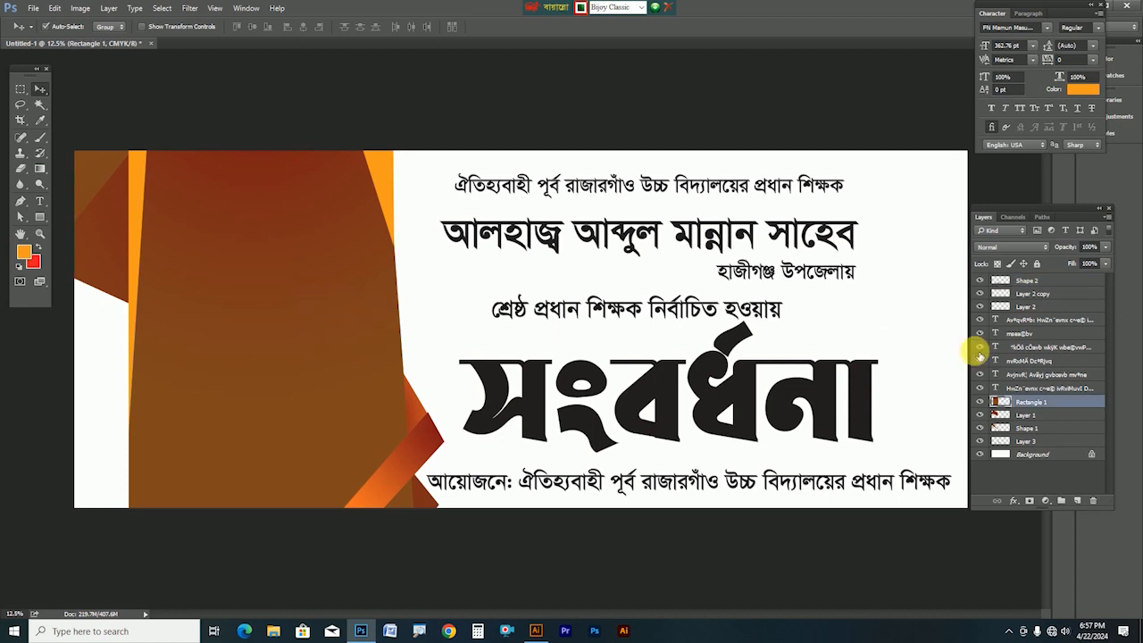
pyautogui.keyDown('ctrl'); pyautogui.click(1002, 403); pyautogui.keyUp('ctrl')
pyautogui.click(39, 169)
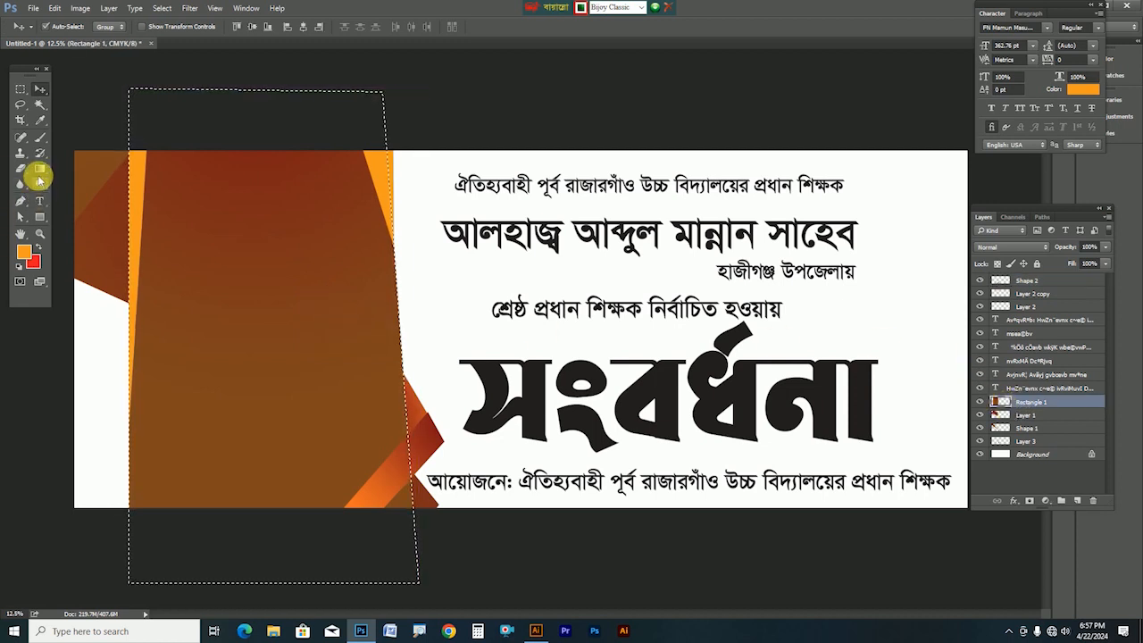
pyautogui.moveTo(268, 69); pyautogui.dragTo(275, 402)
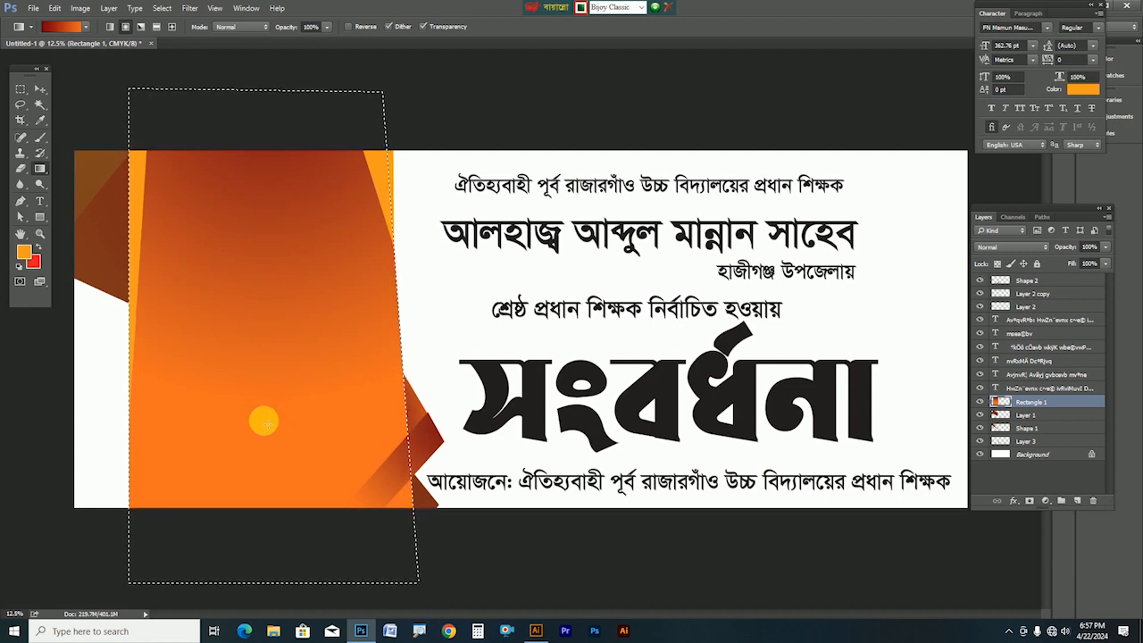
pyautogui.hotkey('ctrl', 'd')
# Redraw the gradient inside the Layer 1 left panel
pyautogui.keyDown('ctrl'); pyautogui.click(103, 249); pyautogui.keyUp('ctrl')
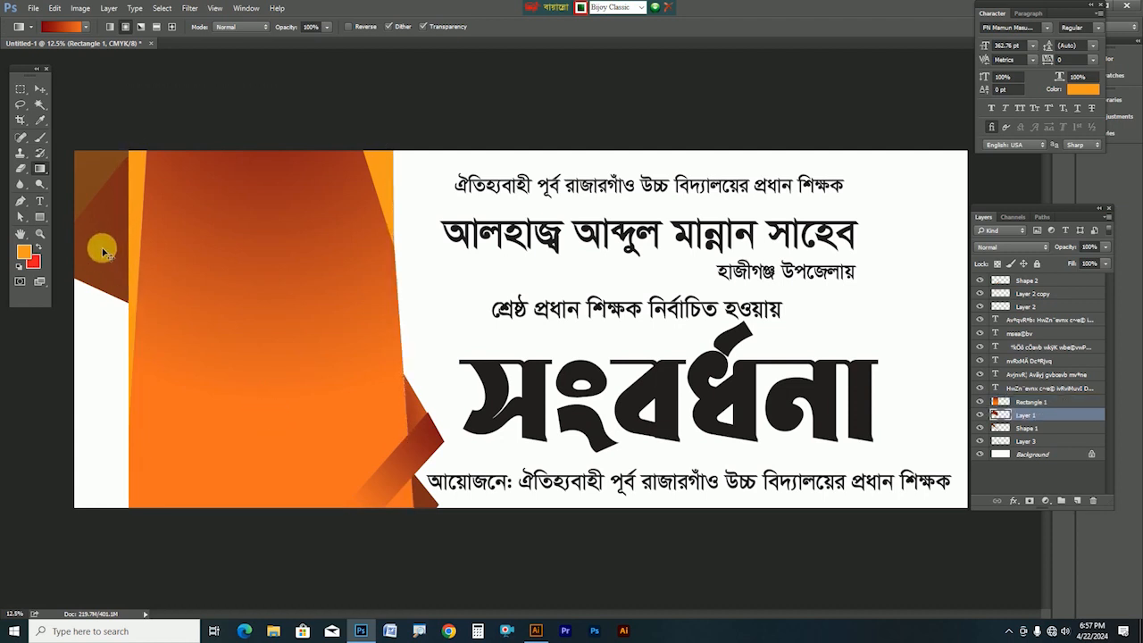
pyautogui.keyDown('ctrl'); pyautogui.click(999, 417); pyautogui.keyUp('ctrl')
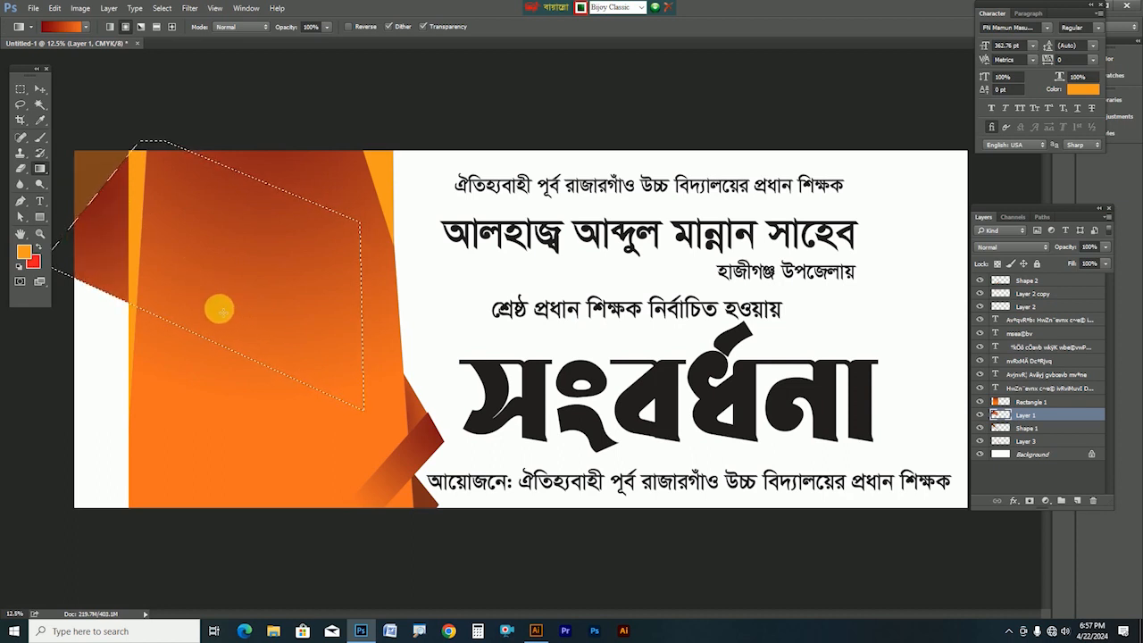
pyautogui.moveTo(26, 169); pyautogui.dragTo(32, 174)
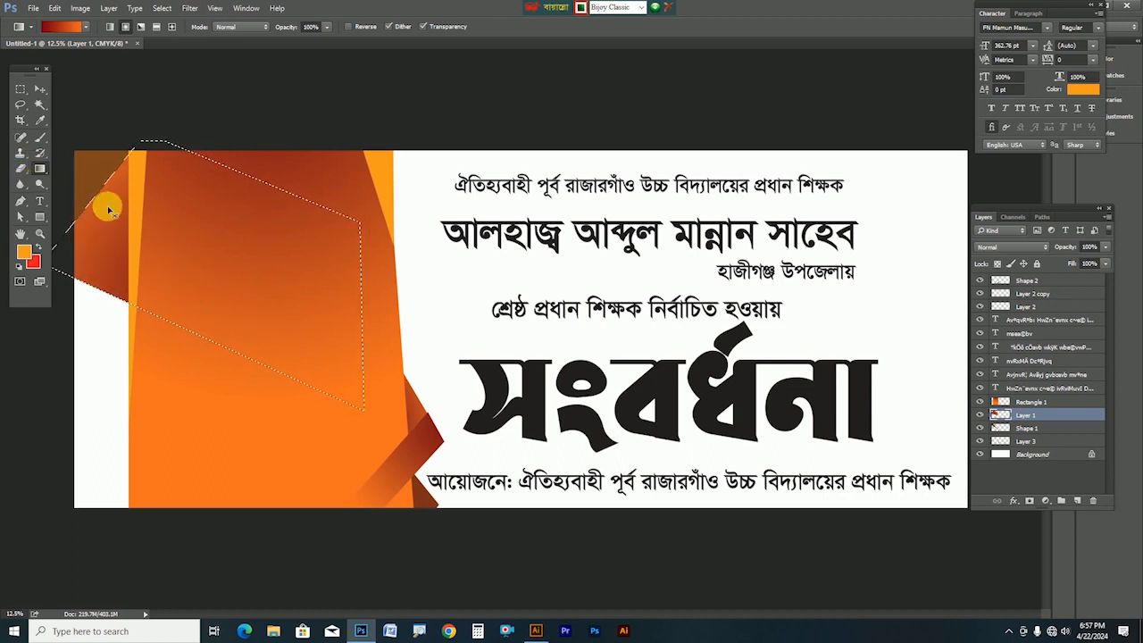
pyautogui.hotkey('ctrl', 'd')
# Refill the top-left brown shape with a diagonal gradient, then Alt-drag a Layer 1 copy downward
pyautogui.moveTo(92, 166); pyautogui.dragTo(104, 136)
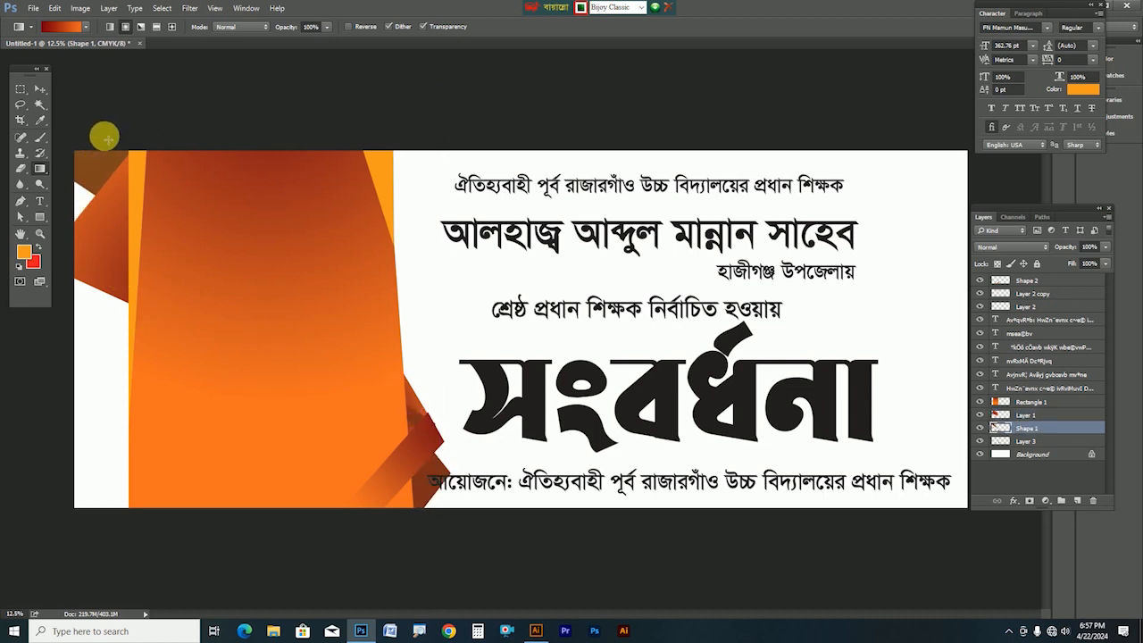
pyautogui.press('Delete')
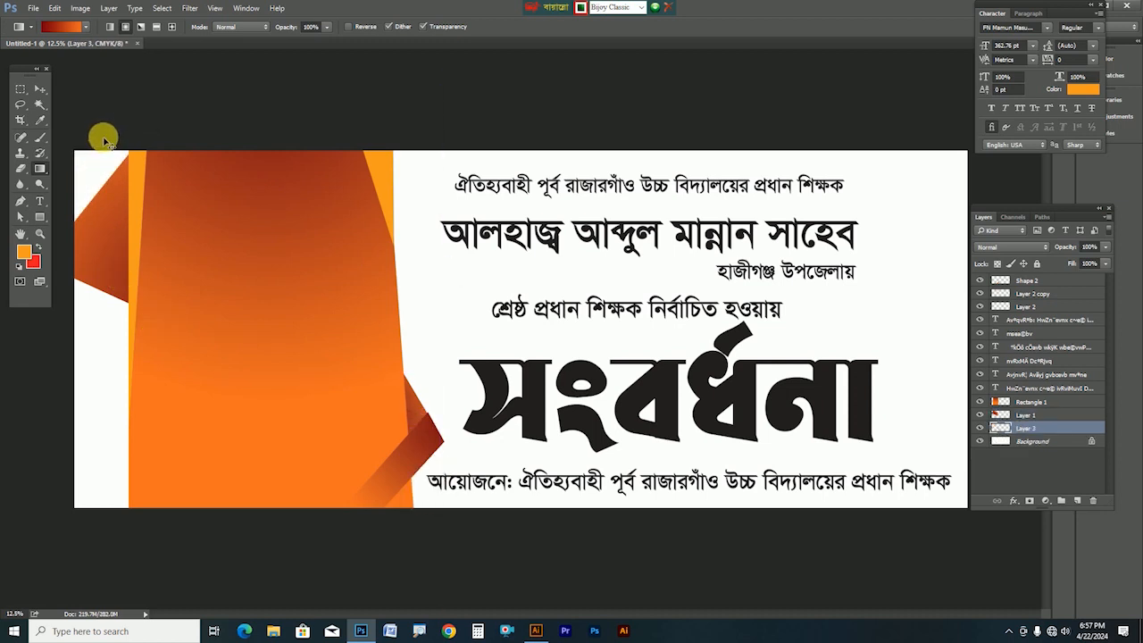
pyautogui.hotkey('ctrl', 'z')
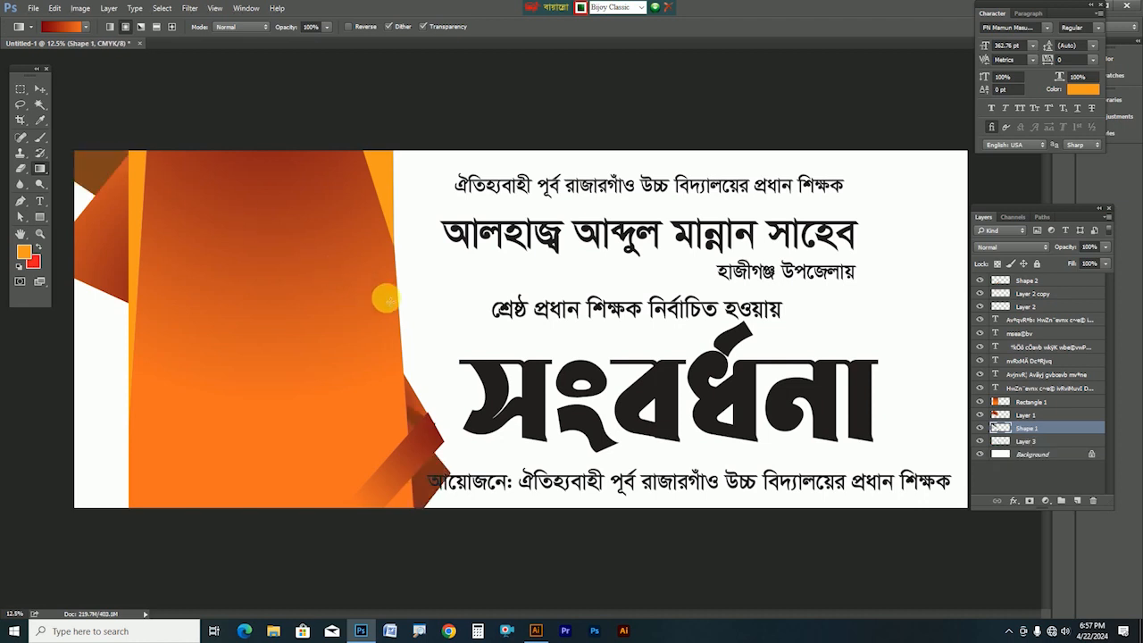
pyautogui.keyDown('ctrl'); pyautogui.click(1001, 431); pyautogui.keyUp('ctrl')
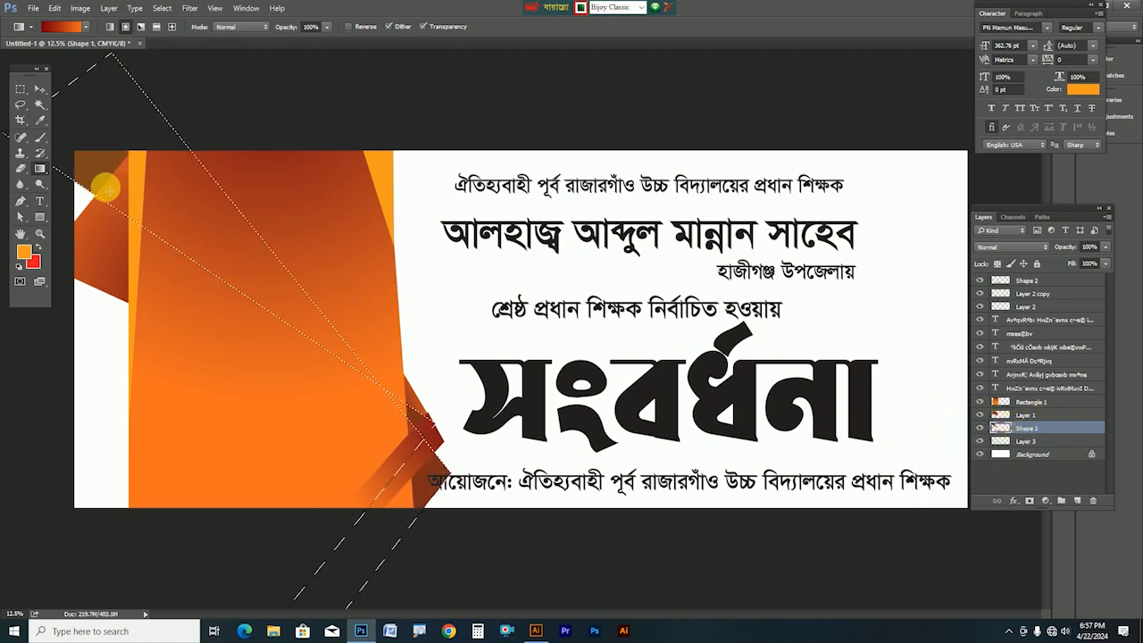
pyautogui.moveTo(179, 103); pyautogui.dragTo(127, 435)
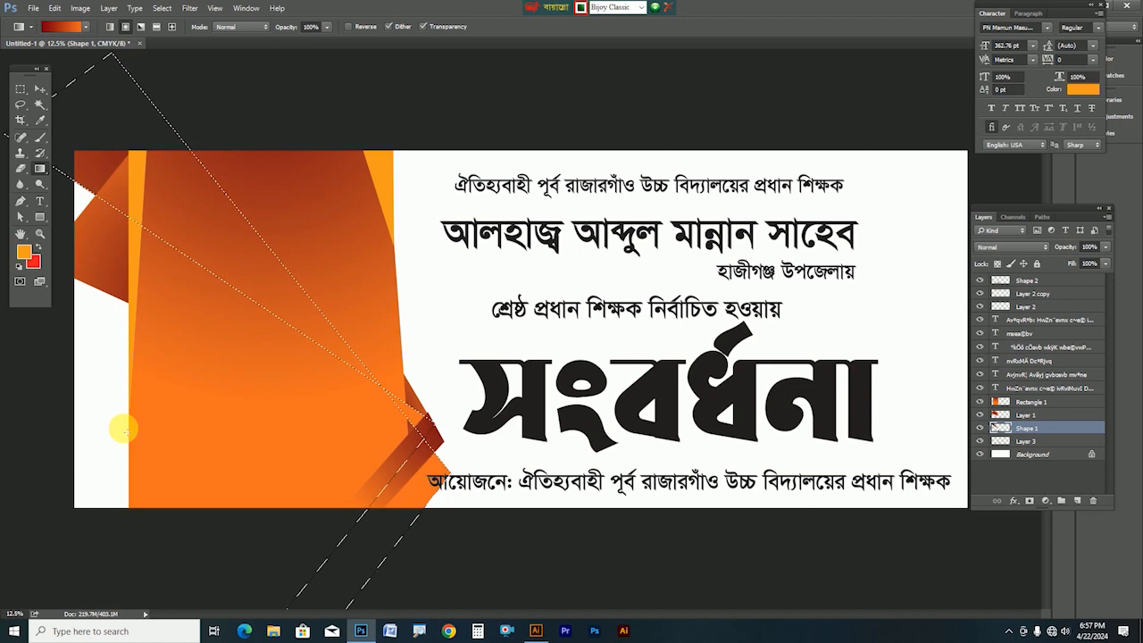
pyautogui.hotkey('ctrl', 'd')
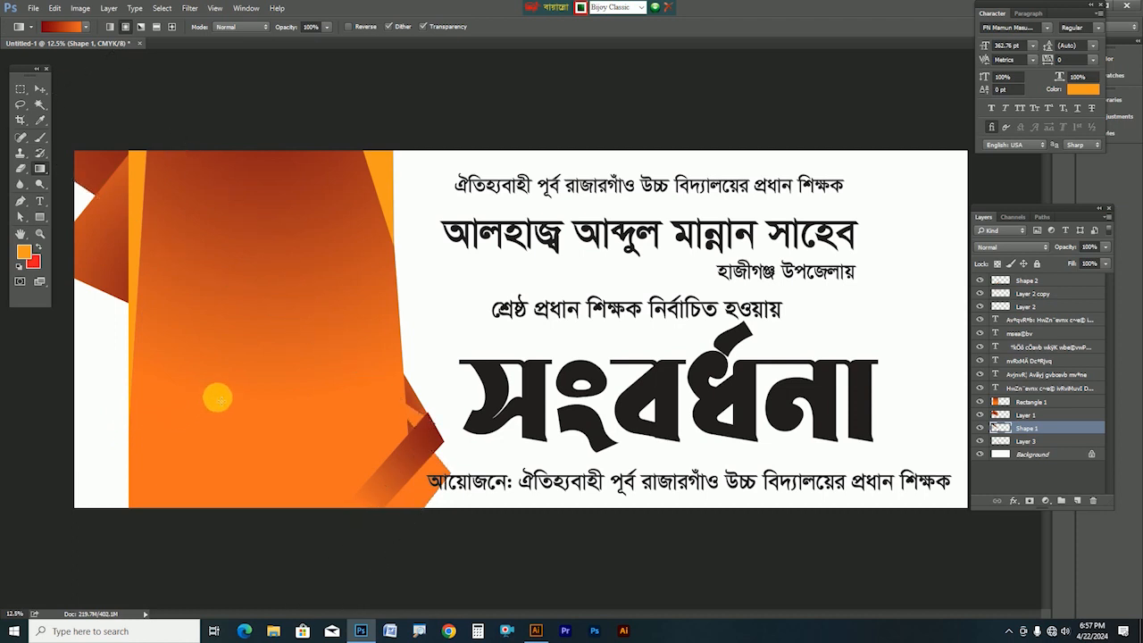
pyautogui.click(40, 90)
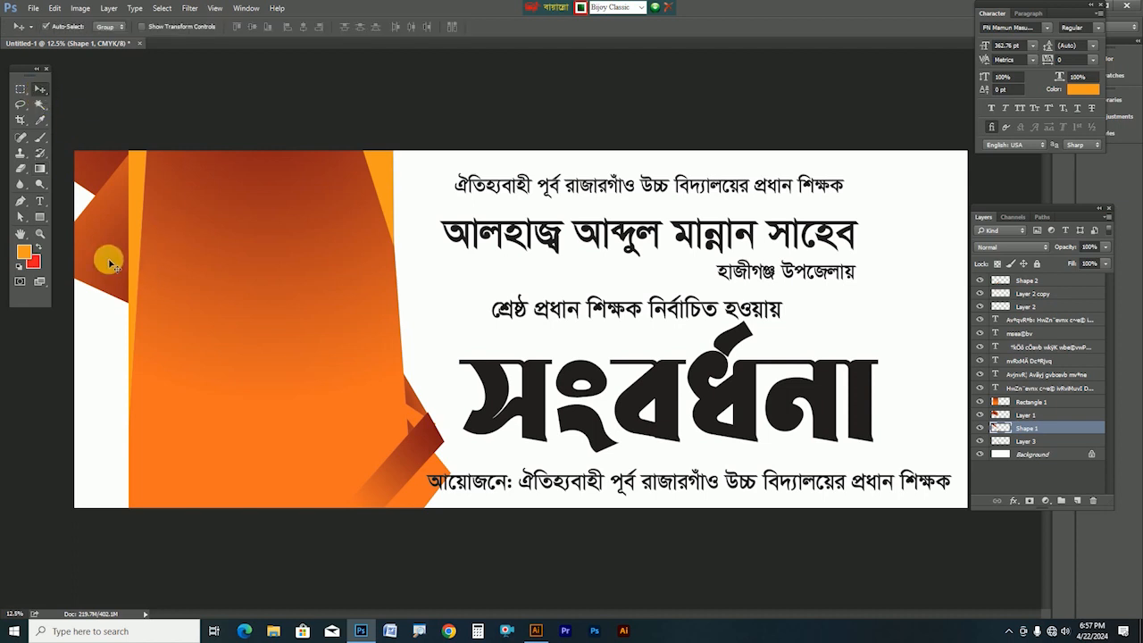
pyautogui.moveTo(104, 252); pyautogui.dragTo(102, 489)
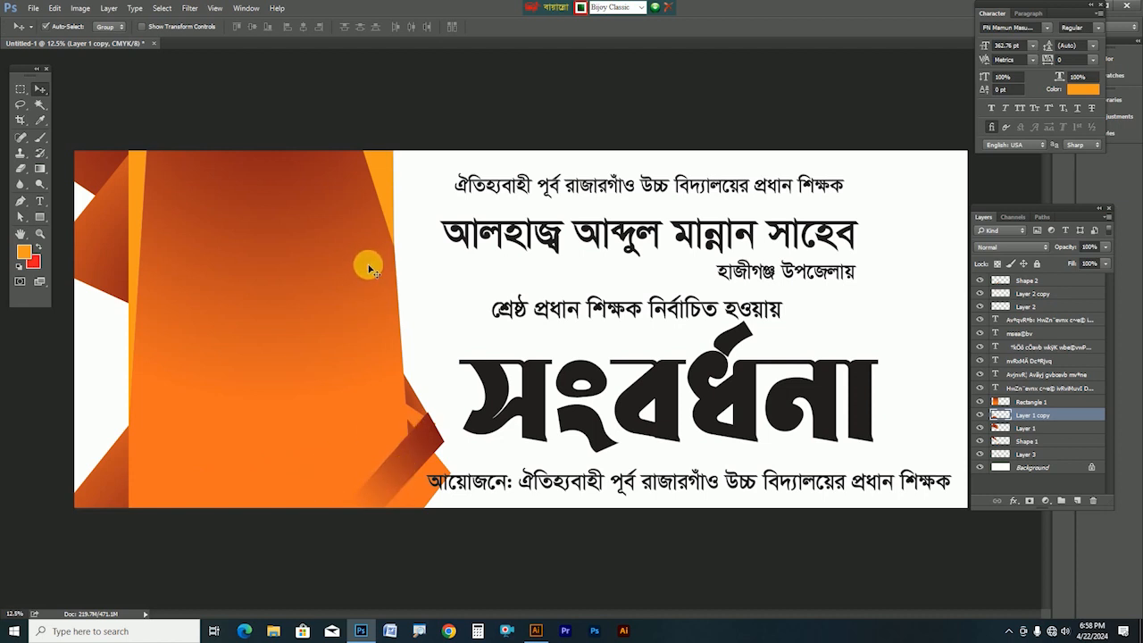
# In Illustrator, scroll to the second honoree's lines and select only the name line
pyautogui.click(536, 630)
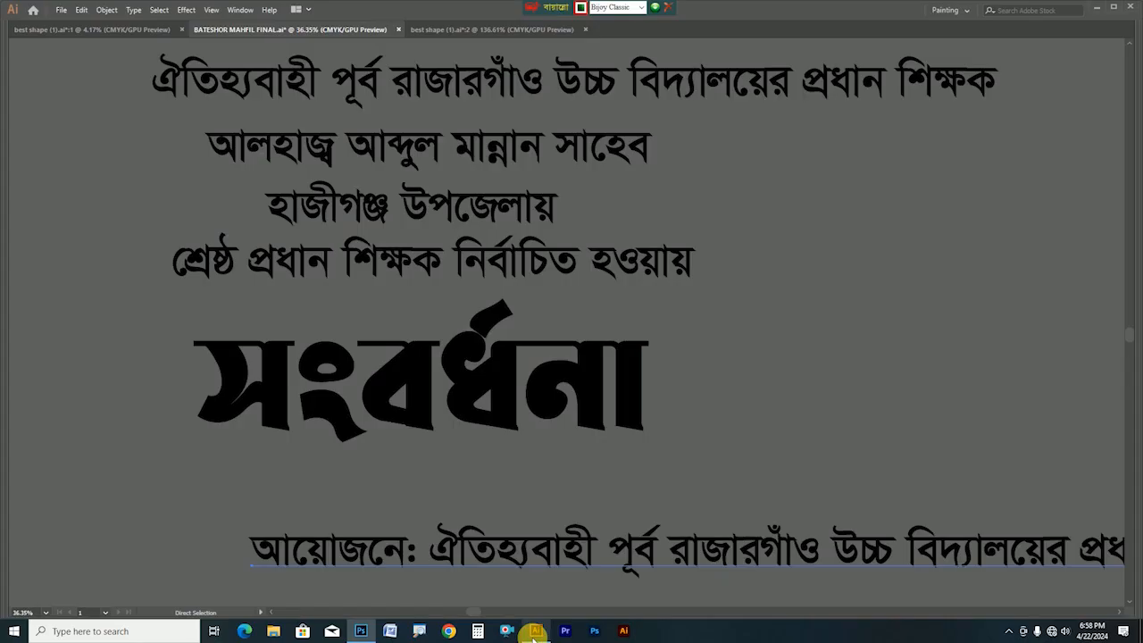
pyautogui.scroll(-7, 503, 429)
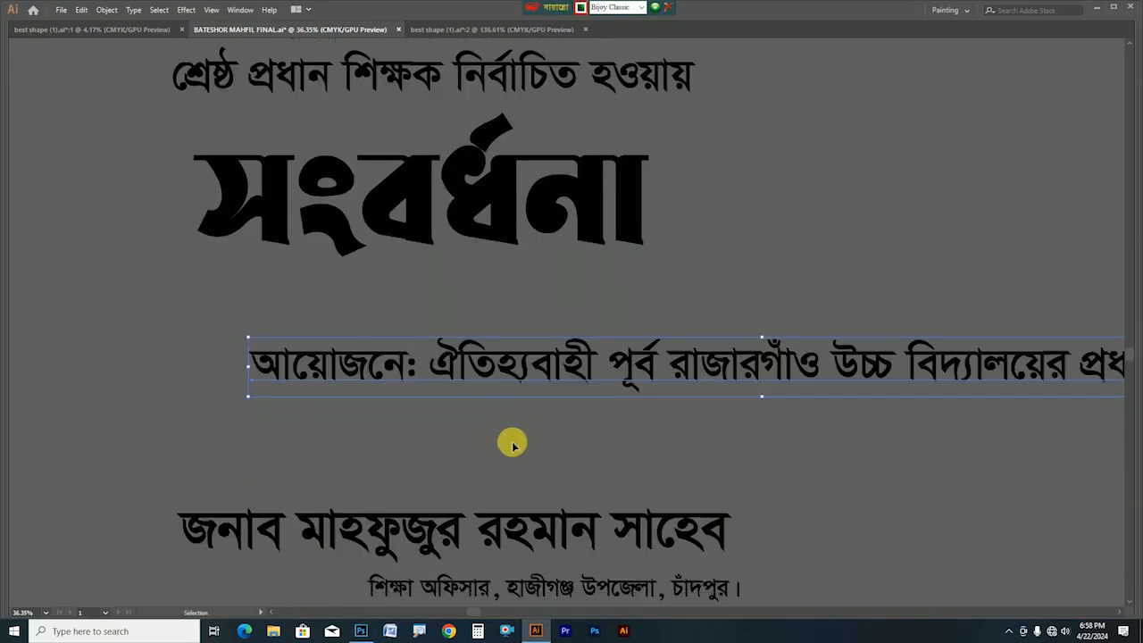
pyautogui.moveTo(501, 481); pyautogui.dragTo(517, 364)
pyautogui.moveTo(120, 151); pyautogui.dragTo(656, 480)
pyautogui.click(503, 295)
pyautogui.click(147, 149)
# Paste the copied name as a new text layer on the left panel, topmost in the stack
pyautogui.press('a')
pyautogui.click(361, 630)
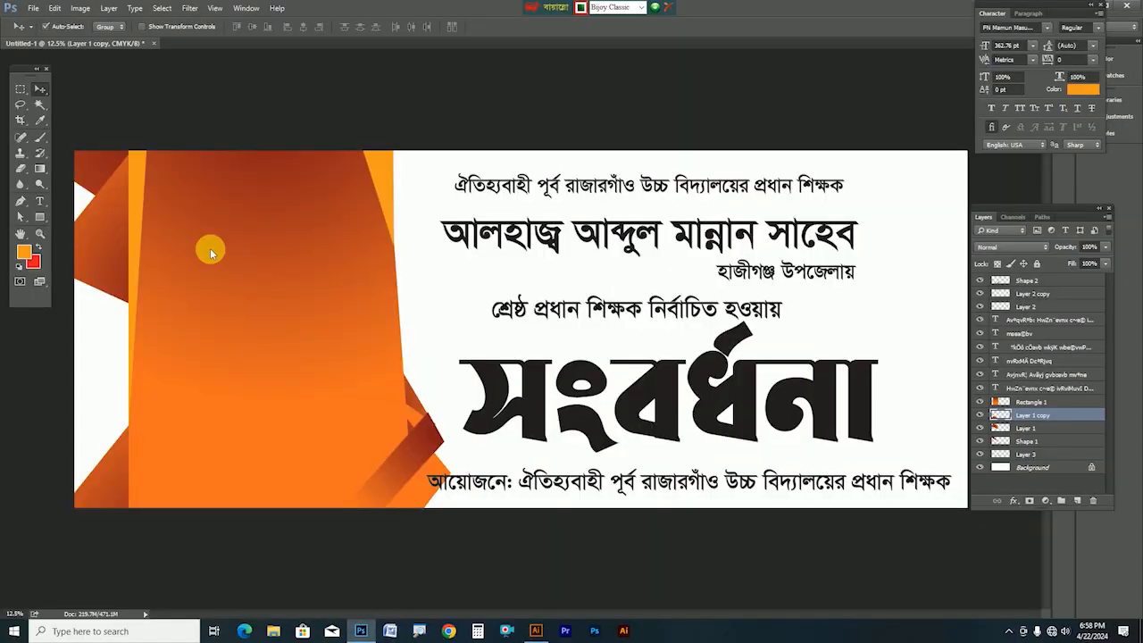
pyautogui.click(40, 202)
pyautogui.click(191, 259)
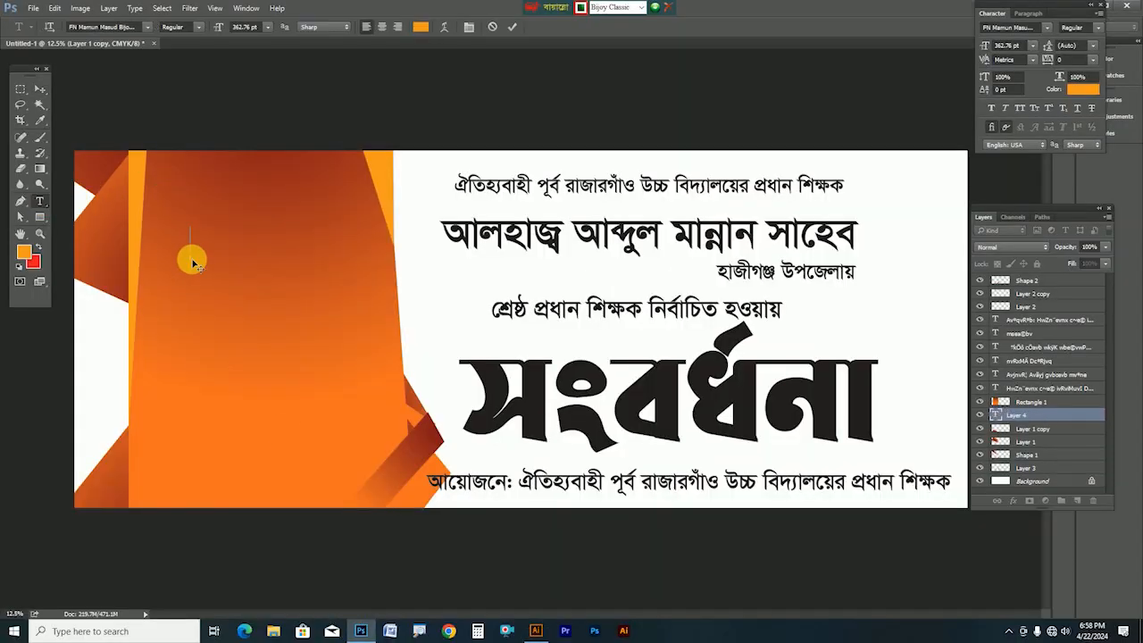
pyautogui.hotkey('ctrl', 'Return')
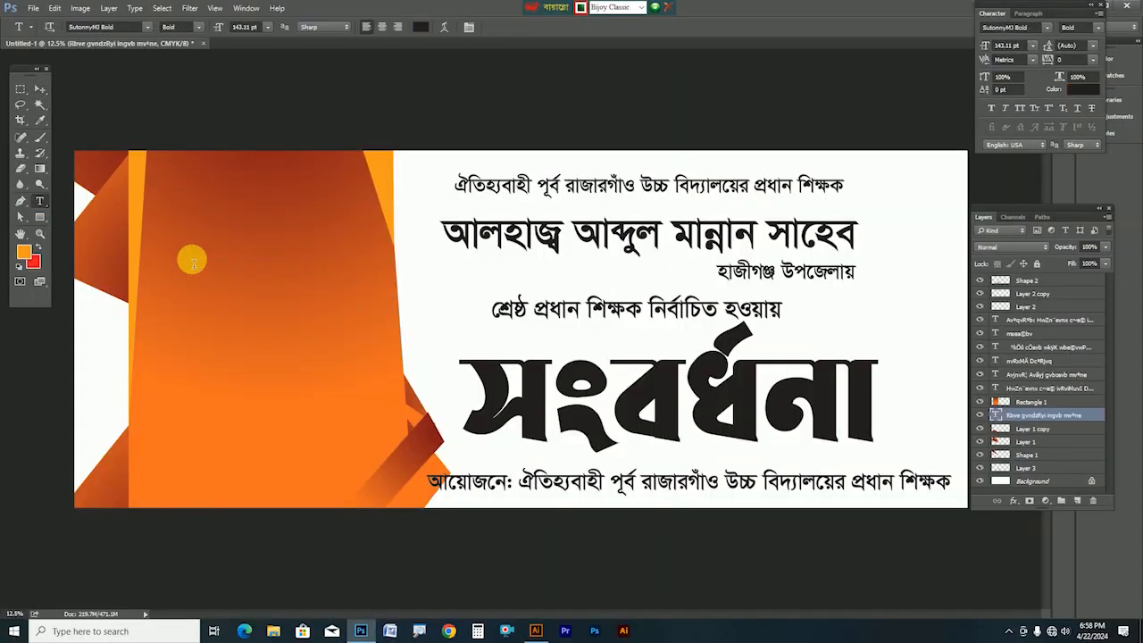
pyautogui.hotkey('ctrl', 'shift', ']')
# Colour the name text white and scale it up to about 182%
pyautogui.hotkey('ctrl', 'BackSpace')
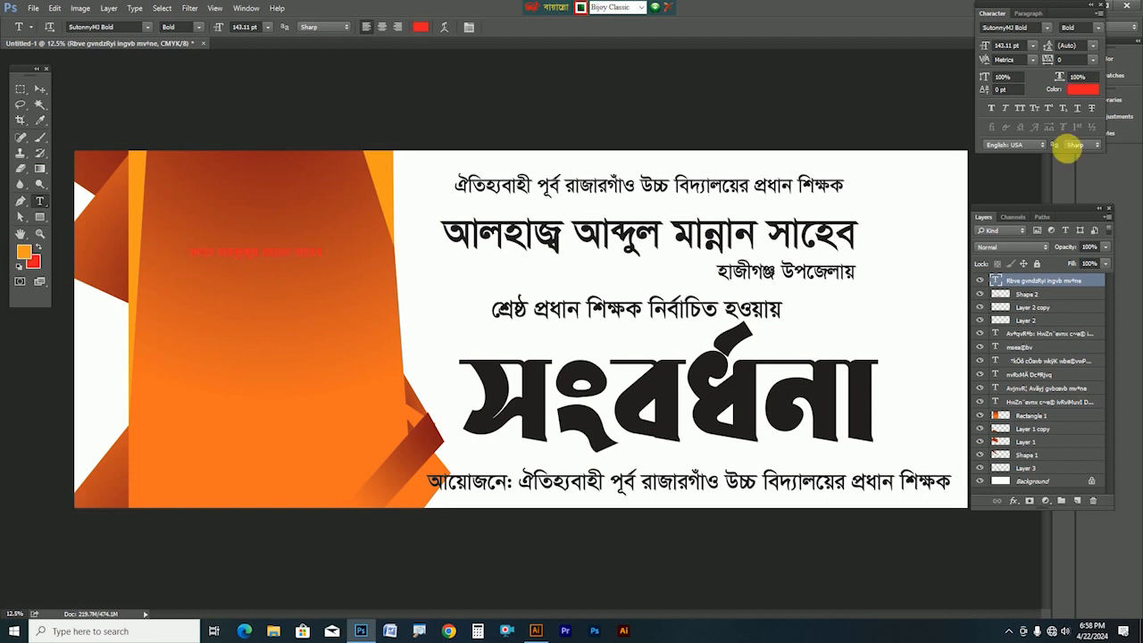
pyautogui.click(1076, 91)
pyautogui.click(257, 333)
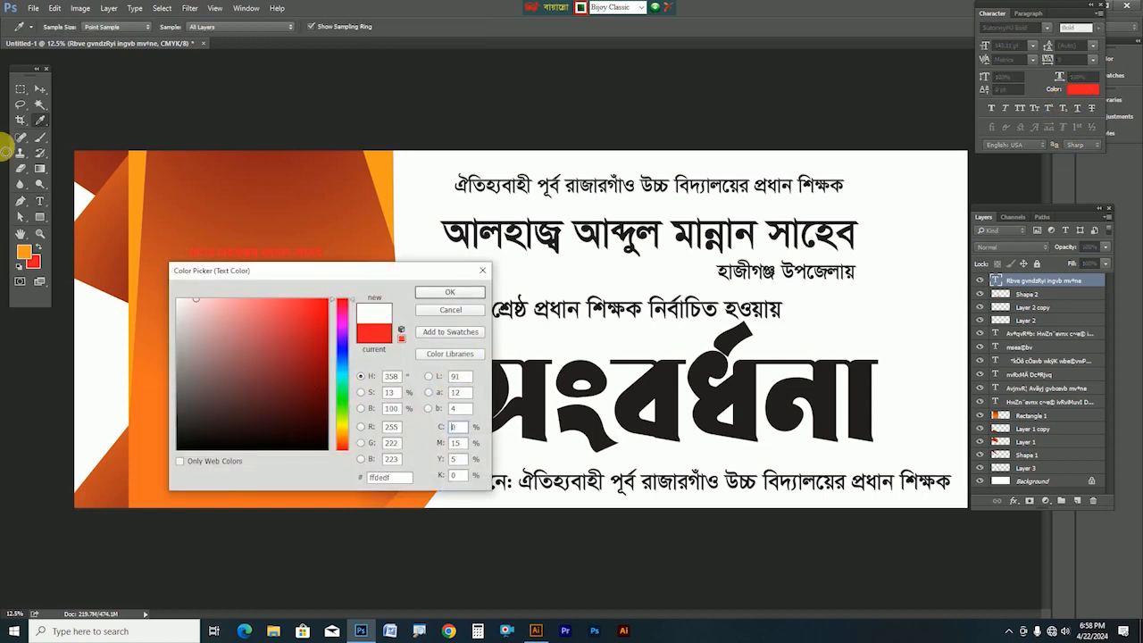
pyautogui.press('Return')
pyautogui.hotkey('ctrl', 't')
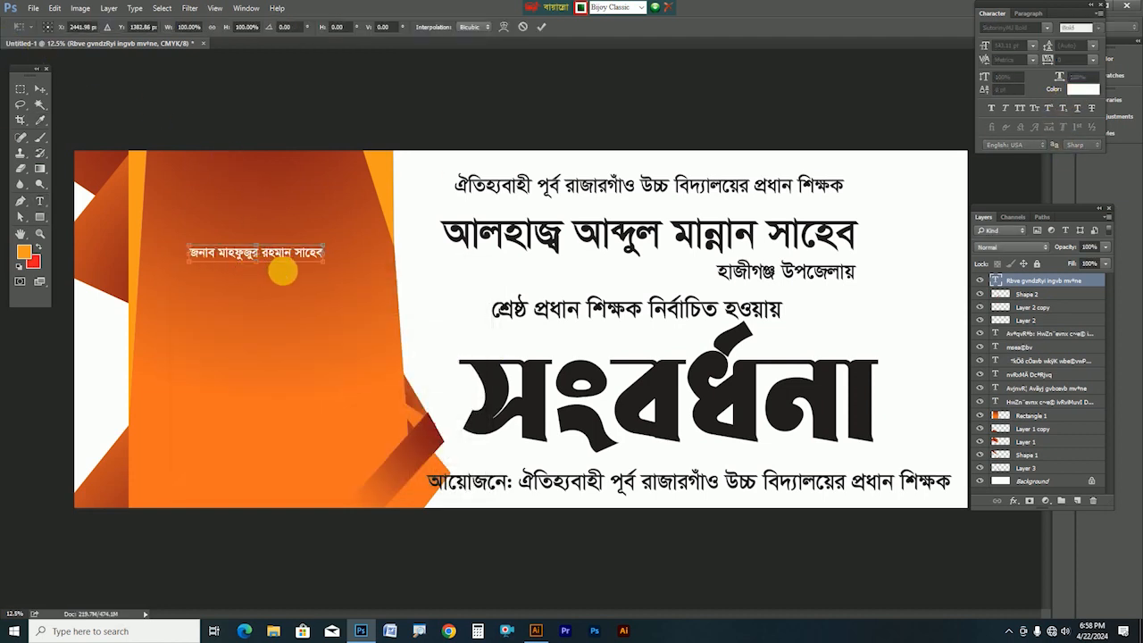
pyautogui.moveTo(329, 264)
pyautogui.mouseDown()
pyautogui.moveTo(436, 280)
pyautogui.moveTo(342, 264)
pyautogui.mouseUp()
# Copy the designation line from Illustrator and paste it as a new text layer below the name
pyautogui.press('Return')
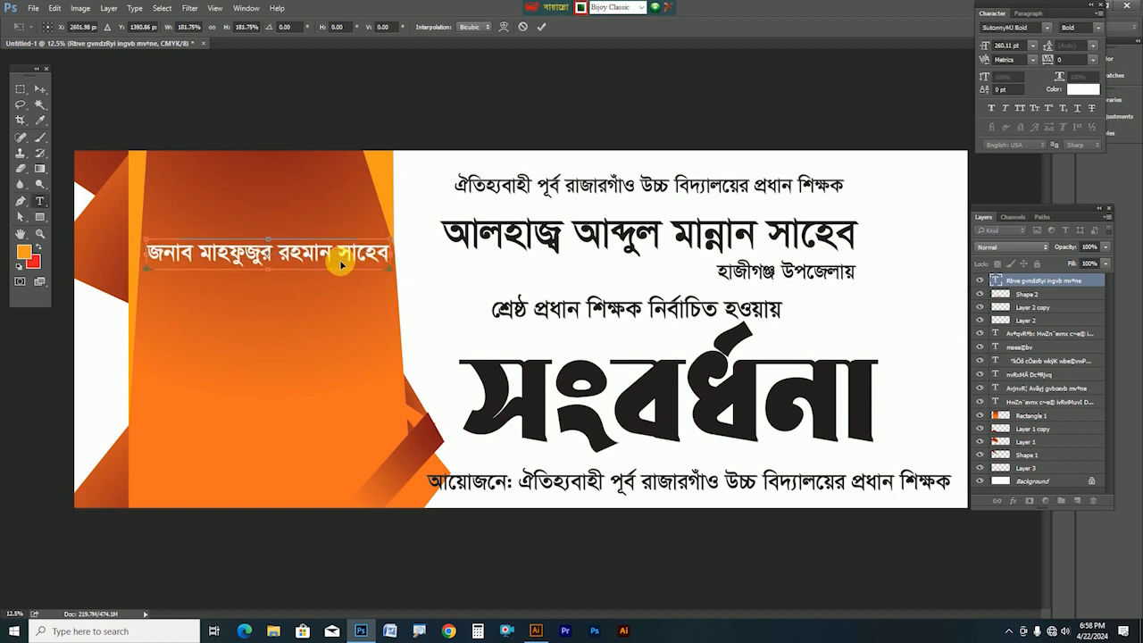
pyautogui.click(532, 630)
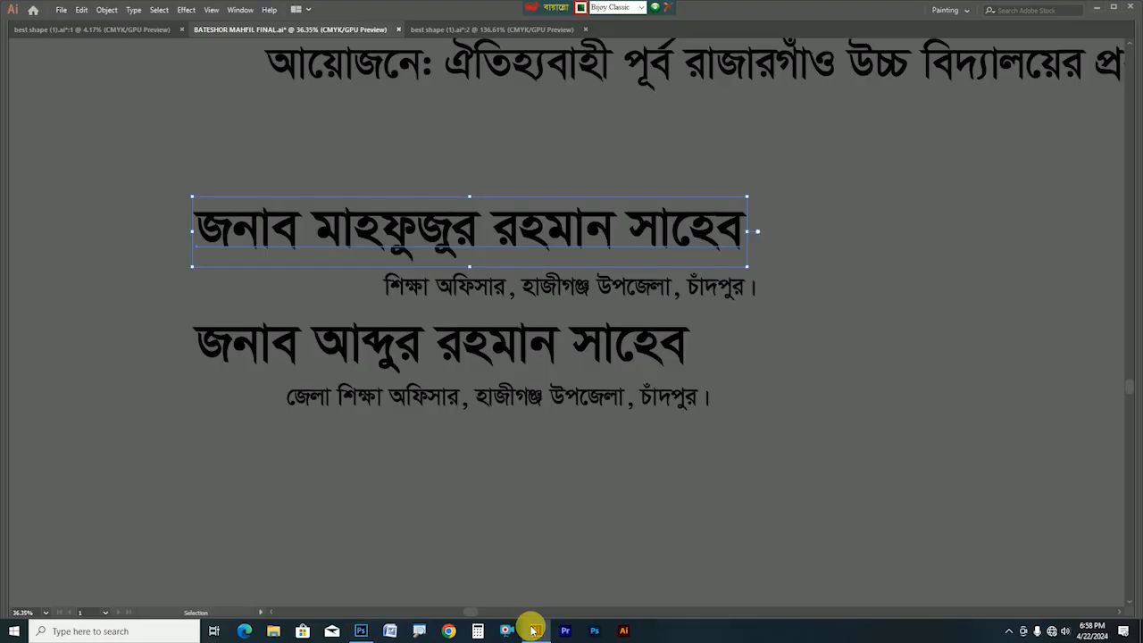
pyautogui.click(444, 300)
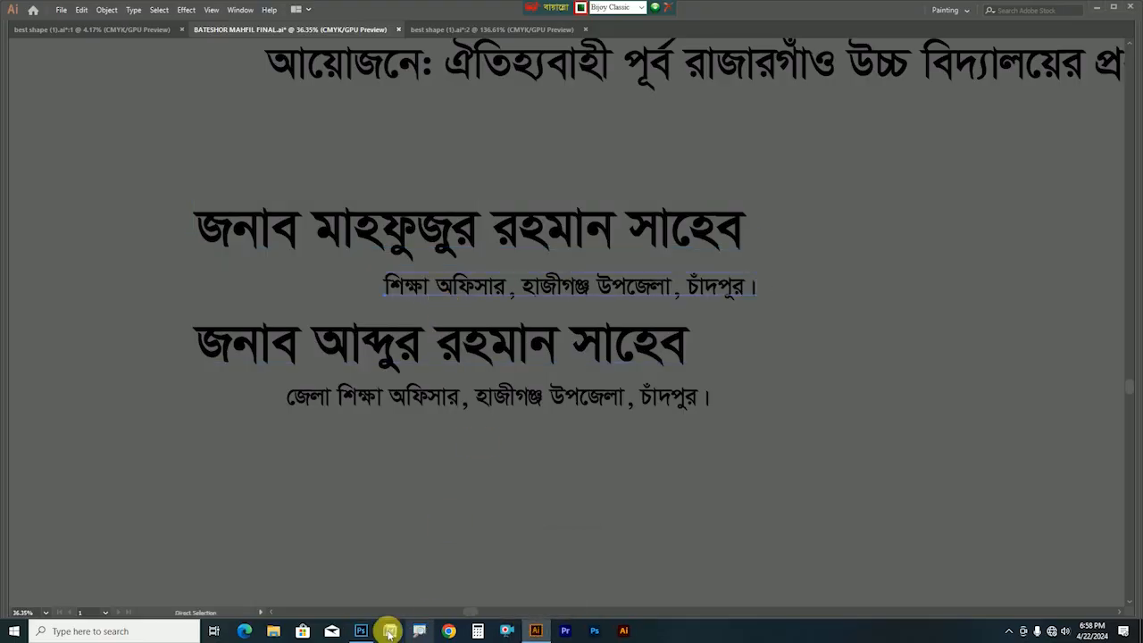
pyautogui.click(360, 631)
pyautogui.click(237, 336)
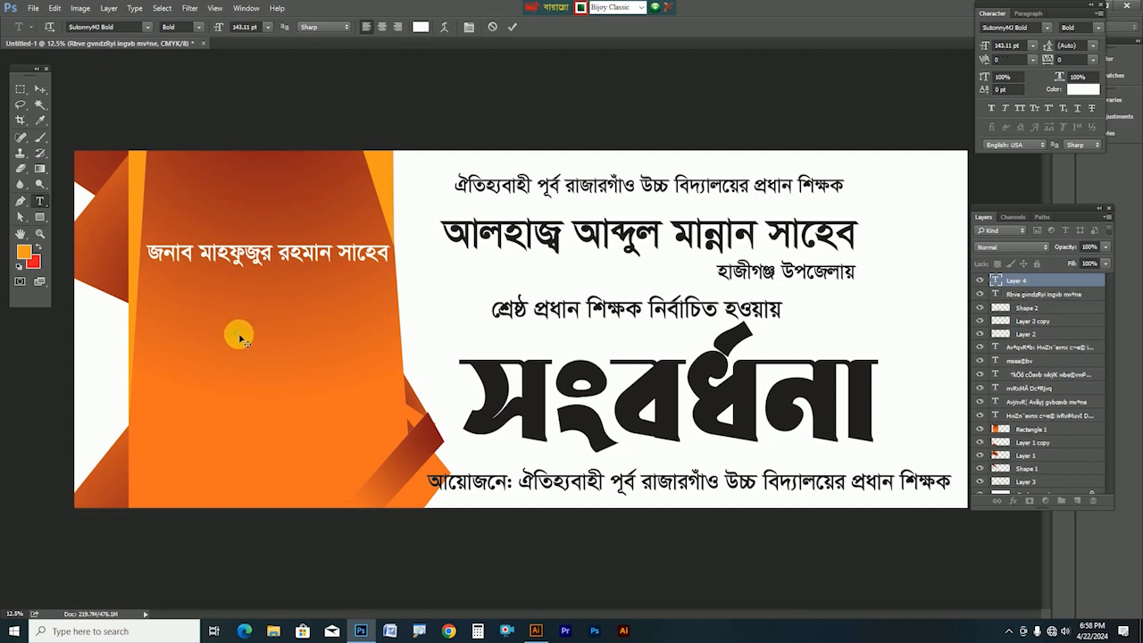
pyautogui.hotkey('ctrl', 'Return')
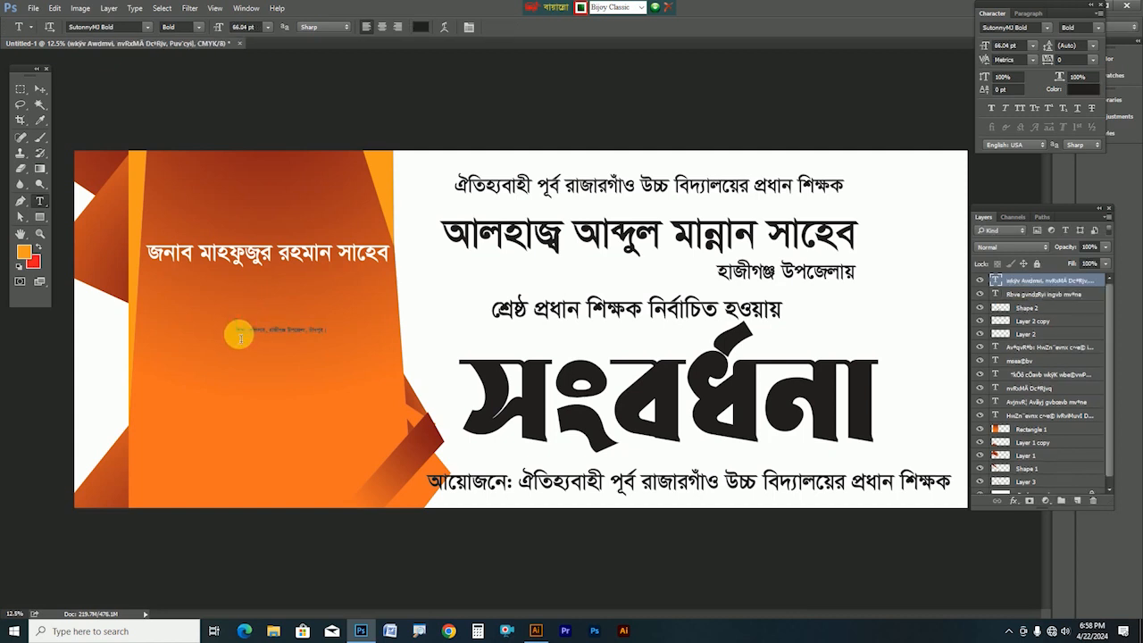
# Make the designation text white, enlarge it to about 147% and align it under the name
pyautogui.click(26, 257)
pyautogui.moveTo(232, 333); pyautogui.dragTo(34, 194)
pyautogui.press('Return')
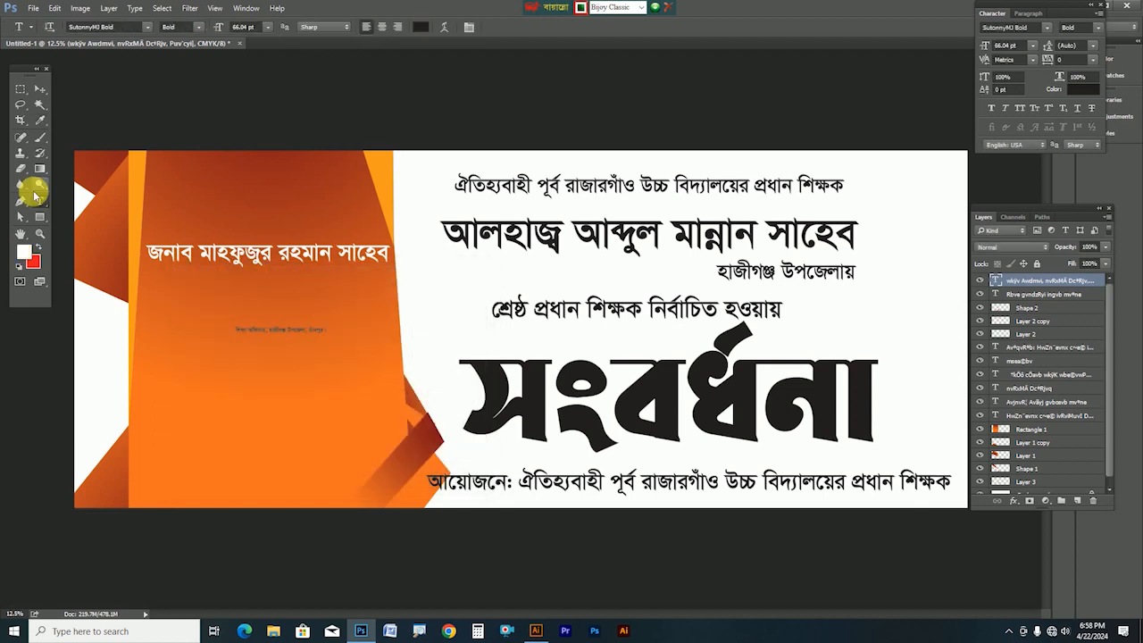
pyautogui.moveTo(254, 332); pyautogui.dragTo(254, 298)
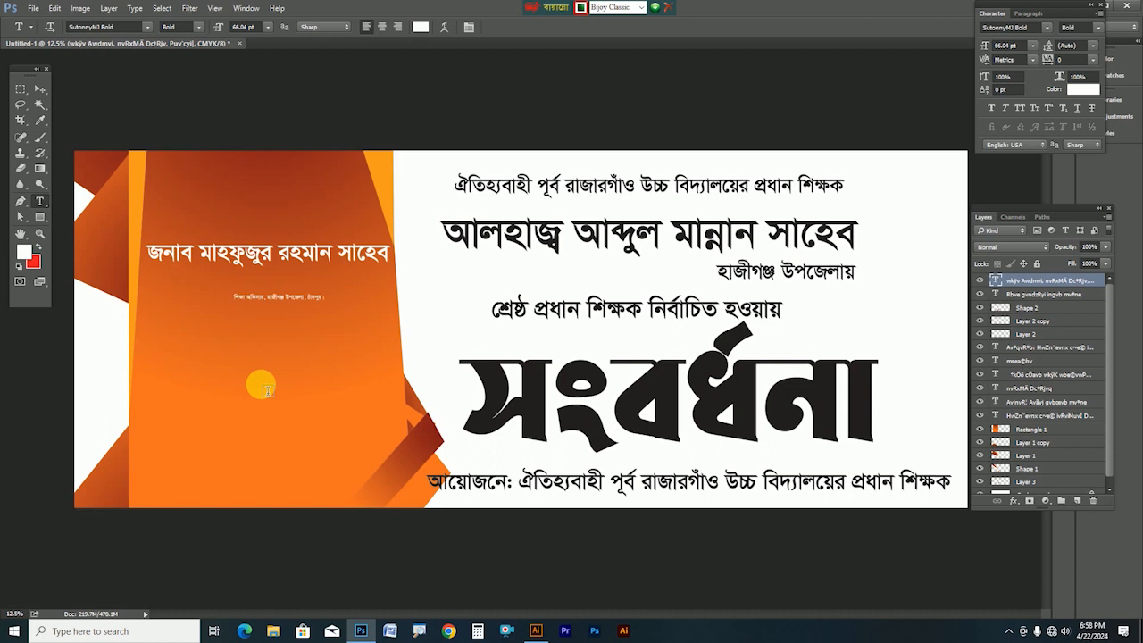
pyautogui.scroll(3, 263, 296)
pyautogui.hotkey('ctrl', 't')
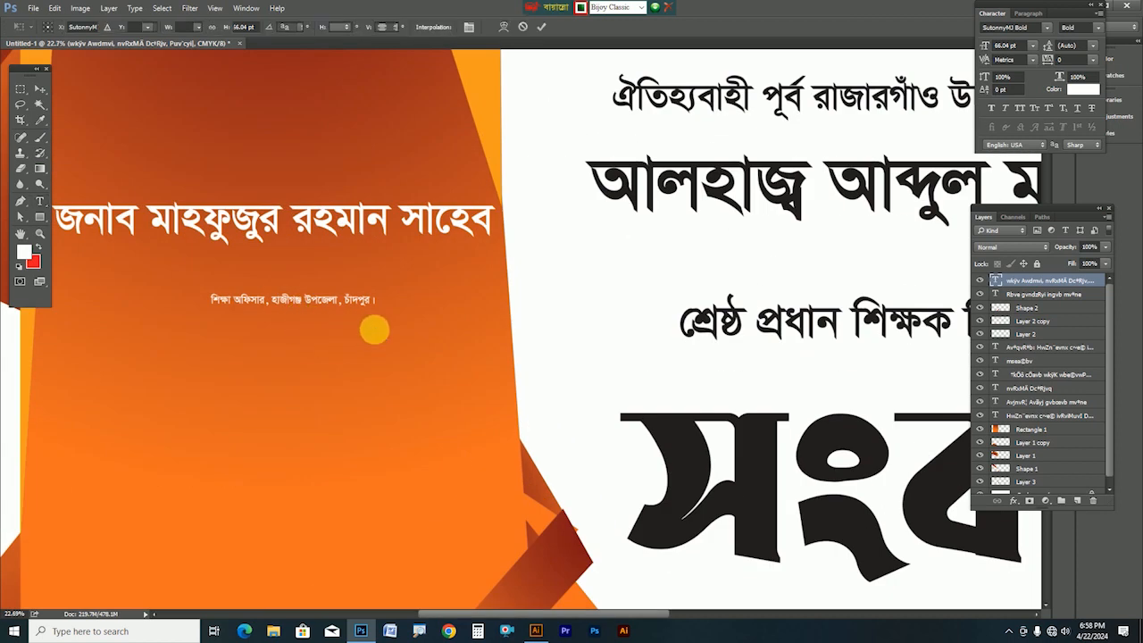
pyautogui.moveTo(378, 315); pyautogui.dragTo(452, 265)
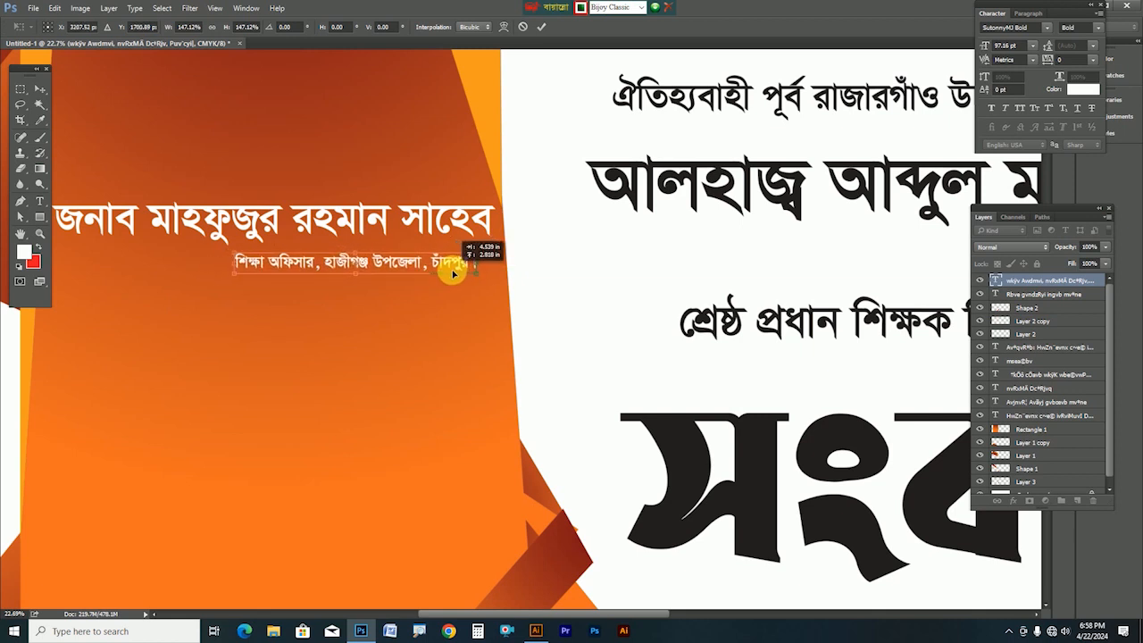
pyautogui.press('Return')
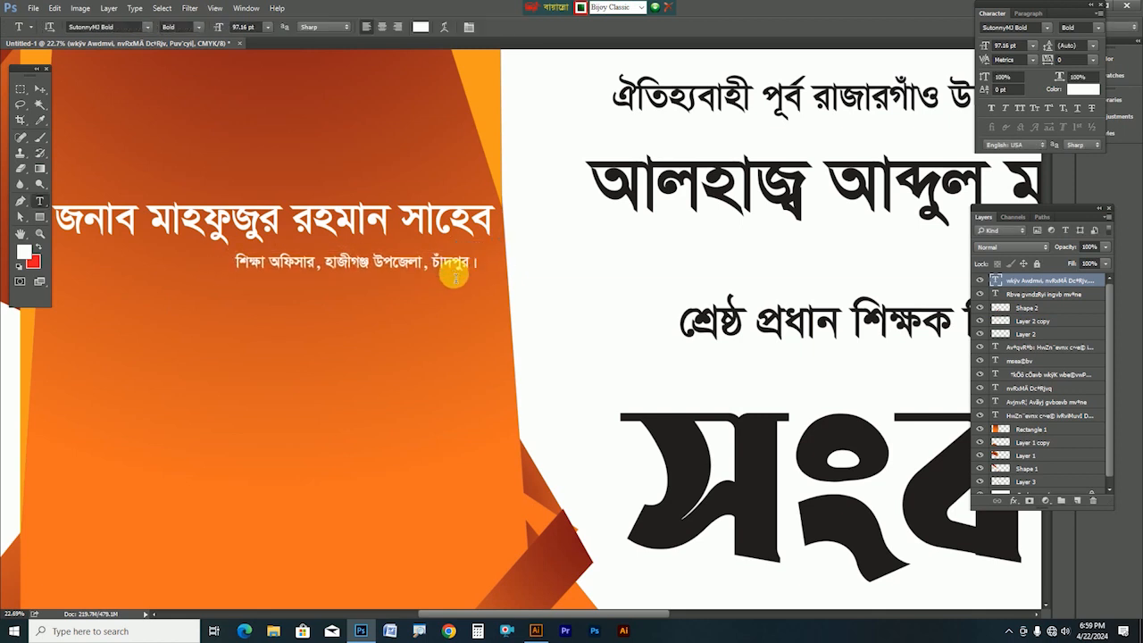
pyautogui.click(536, 630)
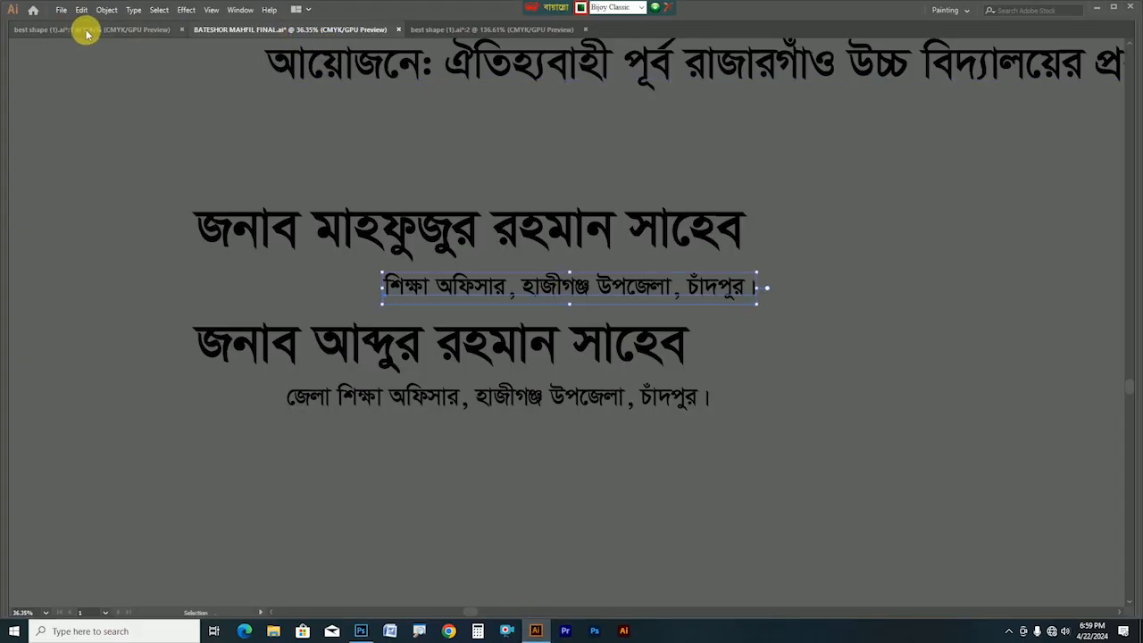
# Copy the three-dot label bar from best shape (1).ai and paste it into Photoshop as a smart object
pyautogui.click(427, 29)
pyautogui.click(127, 331)
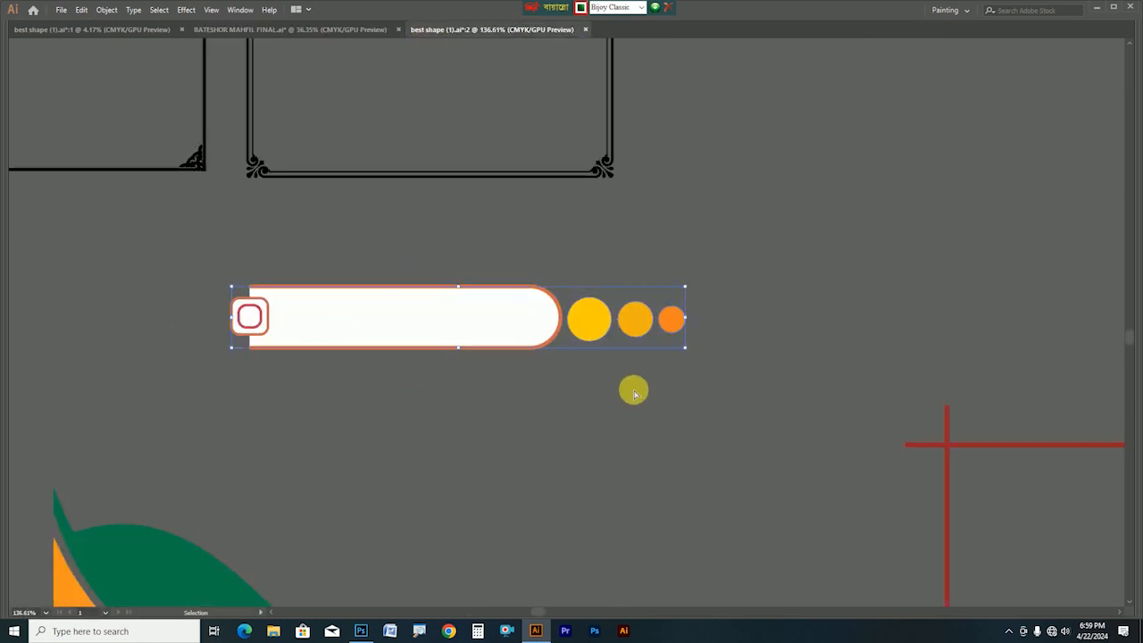
pyautogui.click(360, 631)
pyautogui.moveTo(185, 209); pyautogui.dragTo(379, 323)
pyautogui.click(40, 89)
pyautogui.rightClick(368, 272)
pyautogui.click(379, 277)
pyautogui.hotkey('ctrl', 'v')
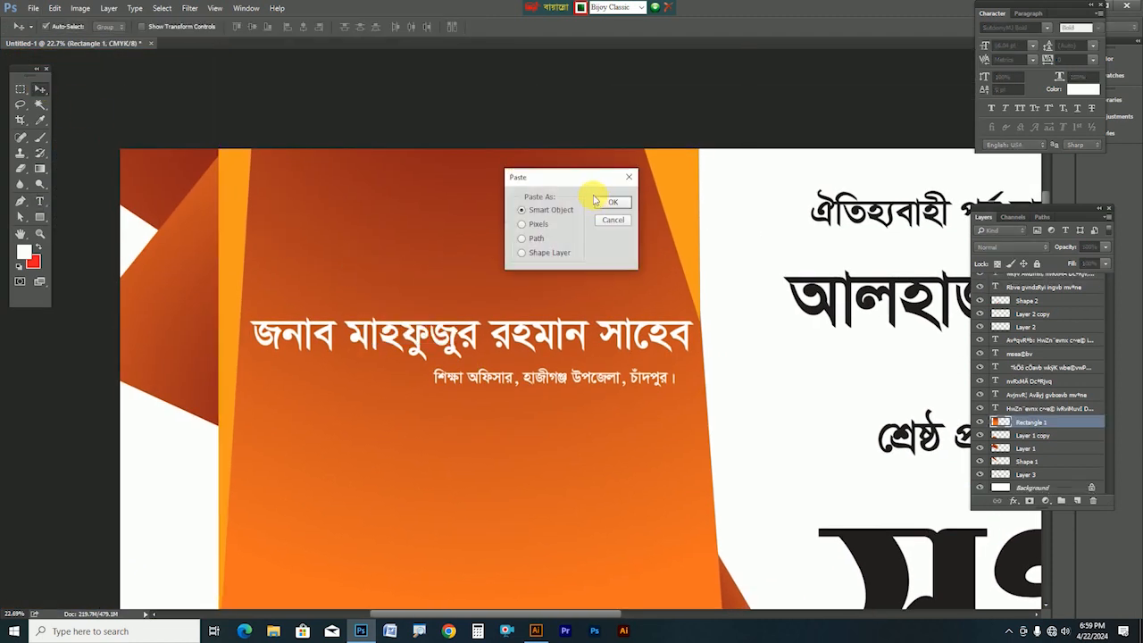
pyautogui.click(604, 206)
# Enlarge and place the label bar above the name, nudge it, then delete it
pyautogui.moveTo(561, 338); pyautogui.dragTo(431, 313)
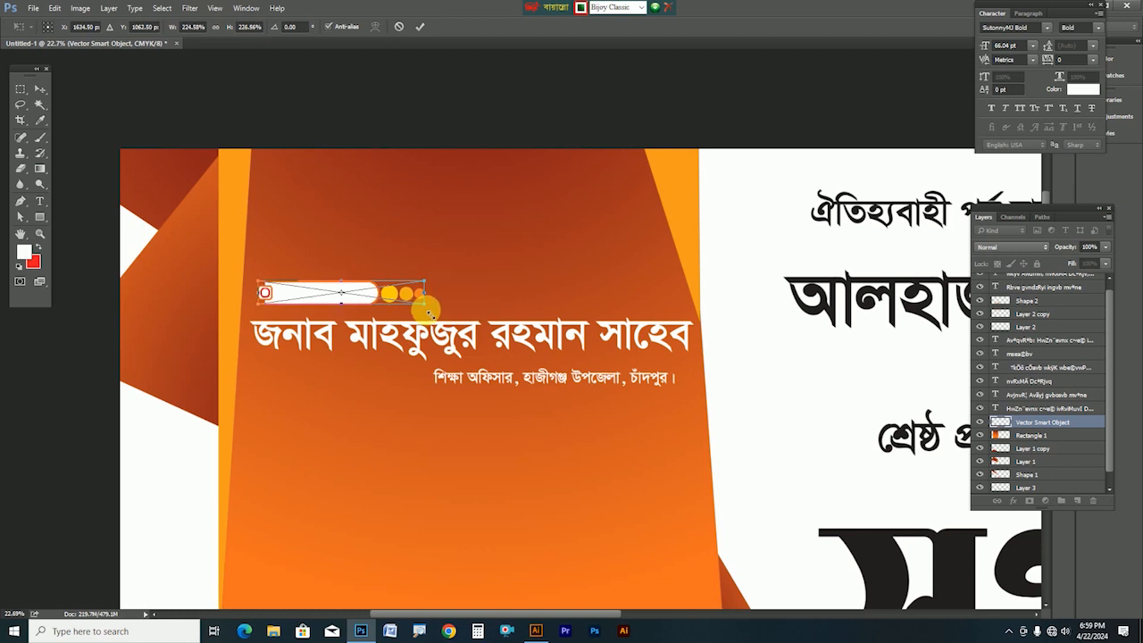
pyautogui.press('Return')
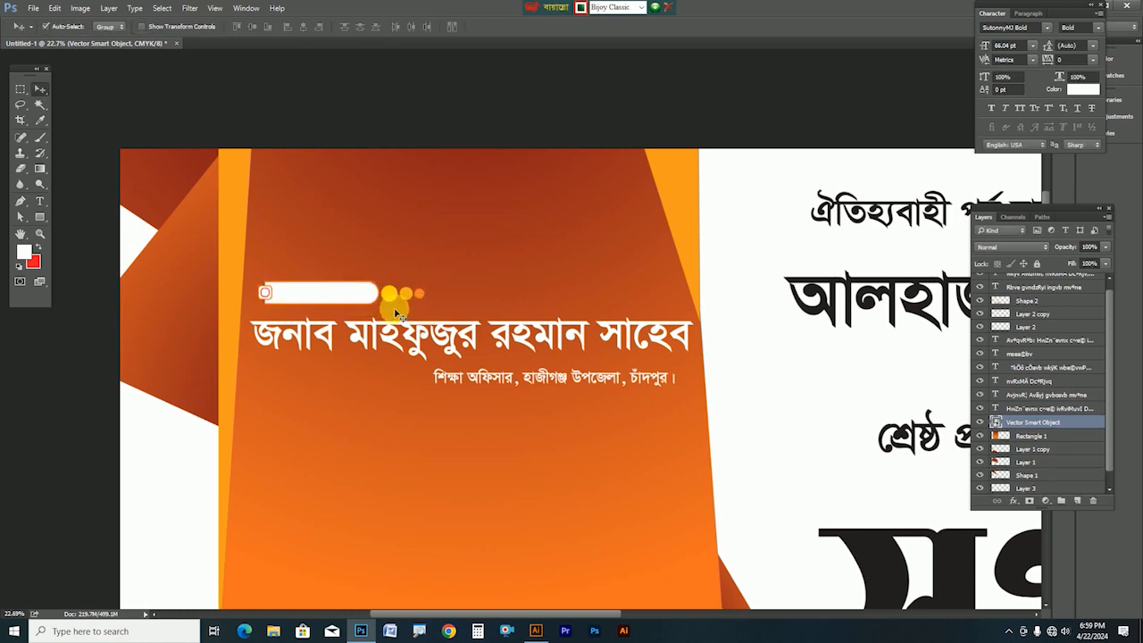
pyautogui.moveTo(338, 304); pyautogui.dragTo(343, 303)
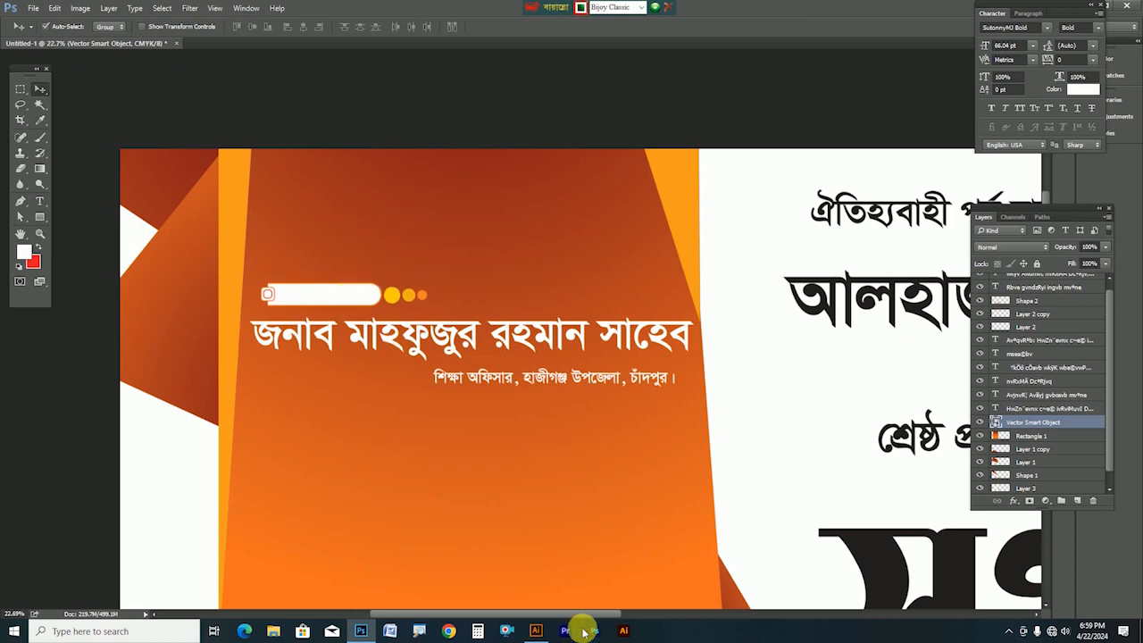
pyautogui.press('Delete')
# Ungroup the label bar and delete its yellow circles
pyautogui.click(536, 630)
pyautogui.rightClick(574, 349)
pyautogui.click(633, 416)
pyautogui.click(595, 254)
pyautogui.press('Delete')
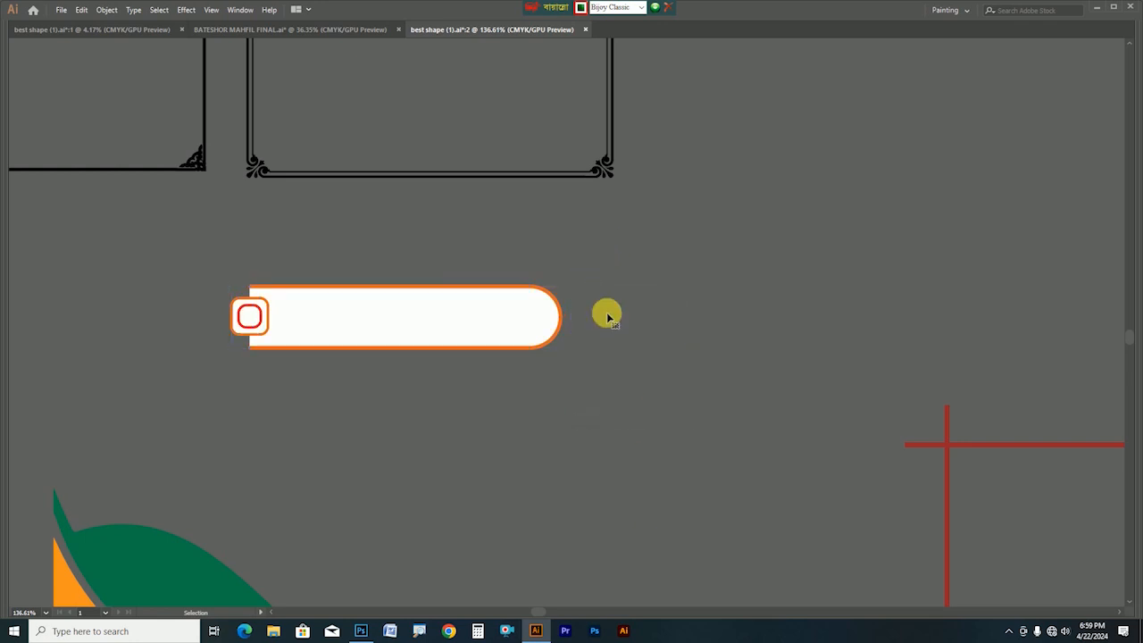
# Draw a line from the bar's right end, redrawing it once, and give it a black stroke
pyautogui.press('Tab')
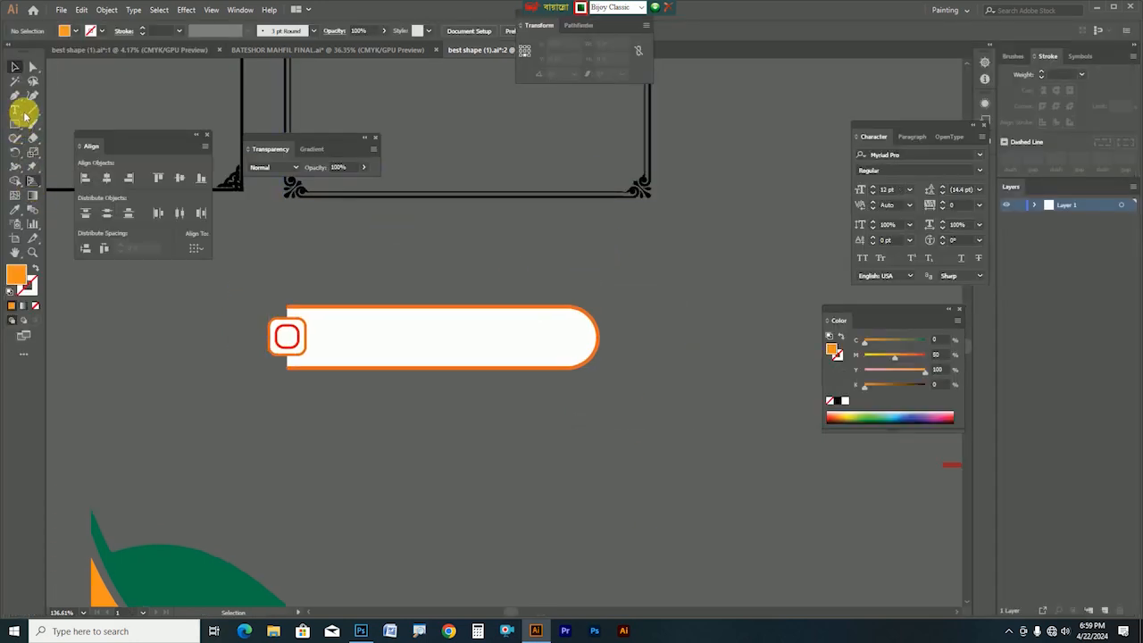
pyautogui.press('Tab')
pyautogui.moveTo(758, 313); pyautogui.dragTo(980, 334)
pyautogui.press('Tab')
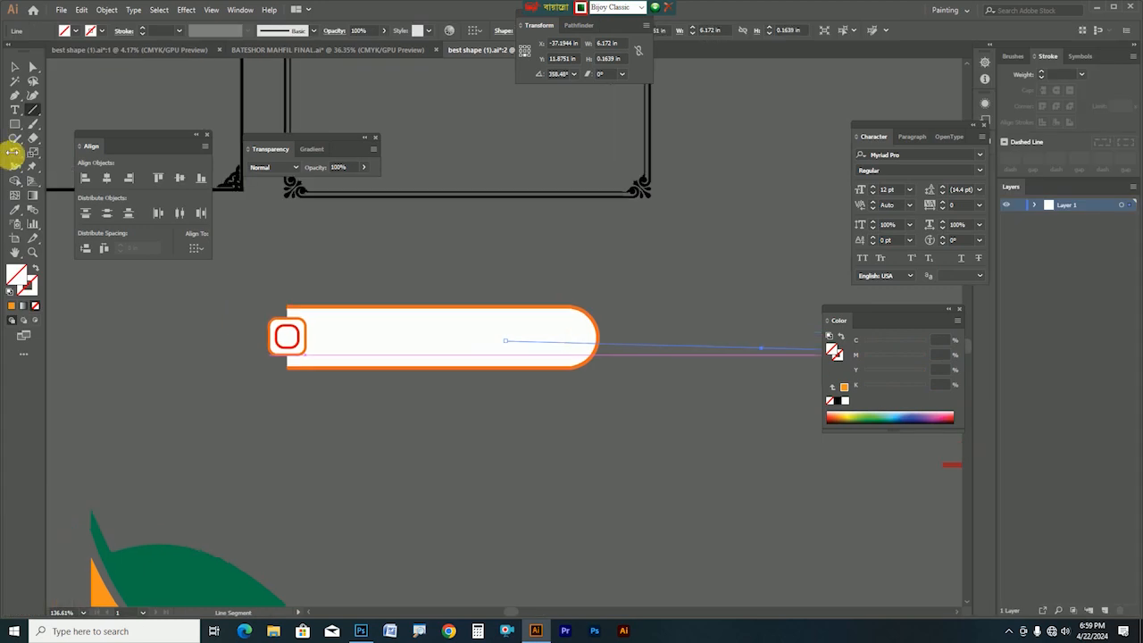
pyautogui.press('Tab')
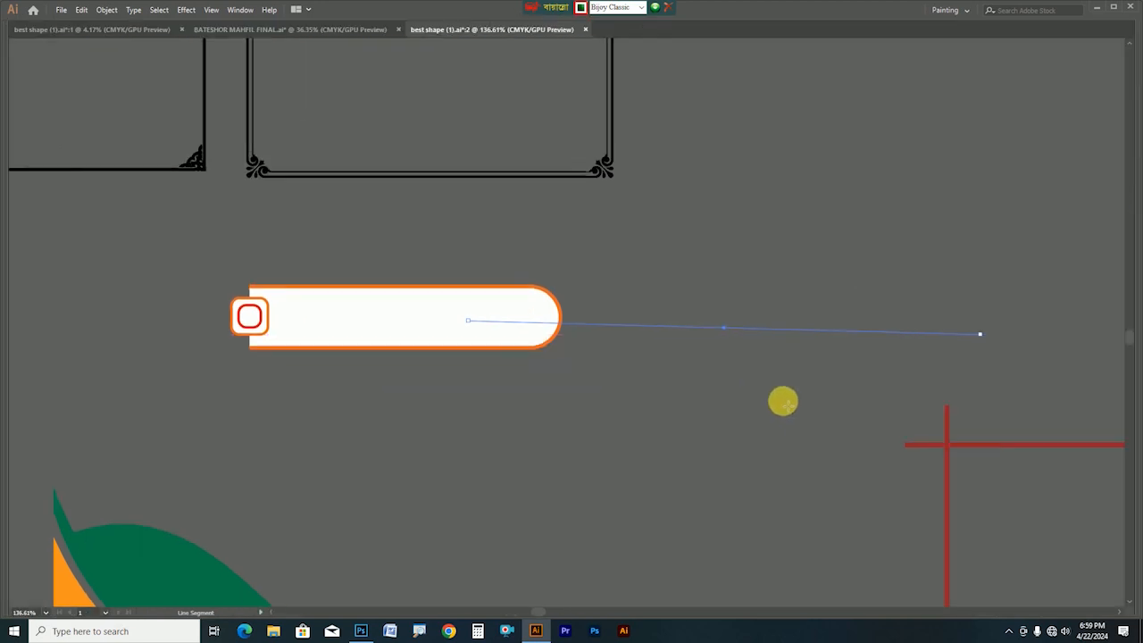
pyautogui.press('Delete')
pyautogui.moveTo(501, 324); pyautogui.dragTo(832, 319)
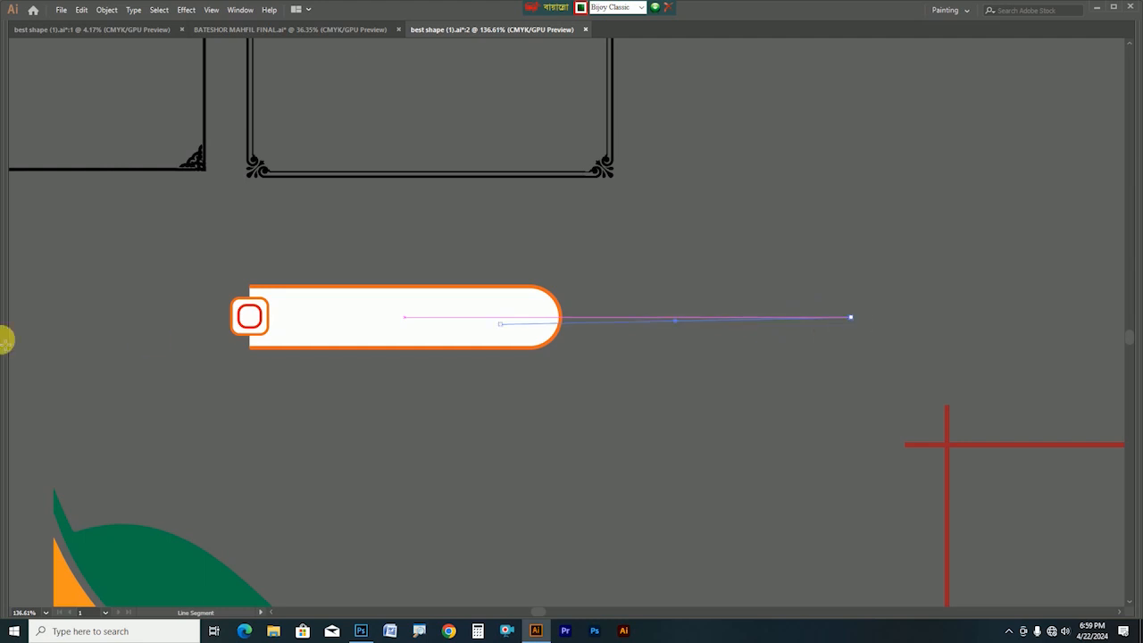
pyautogui.press('Tab')
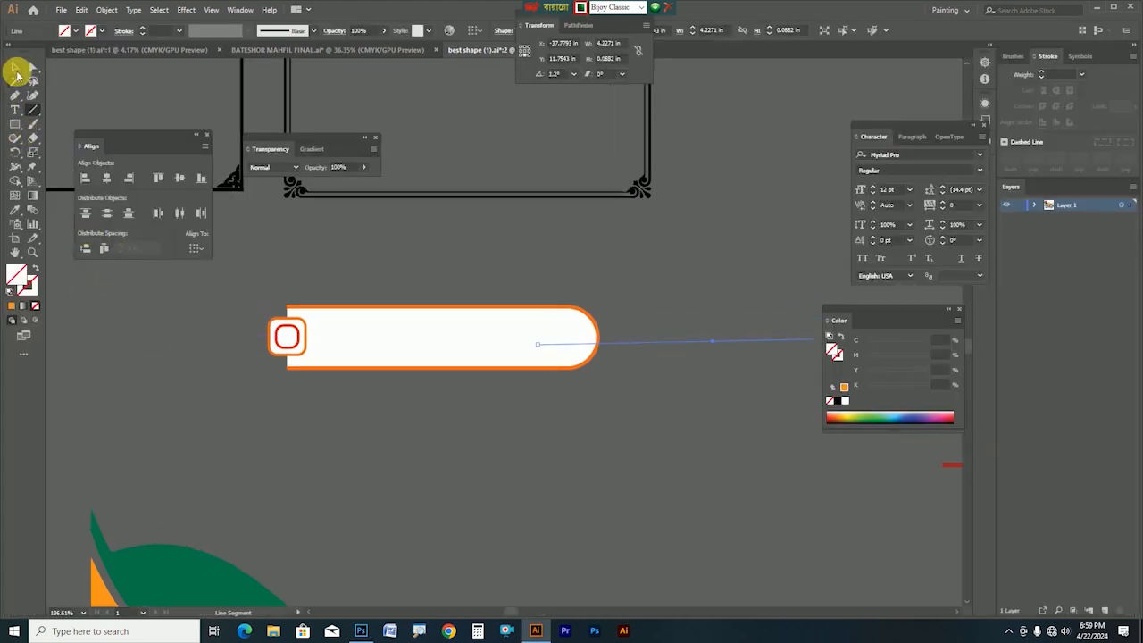
pyautogui.click(15, 68)
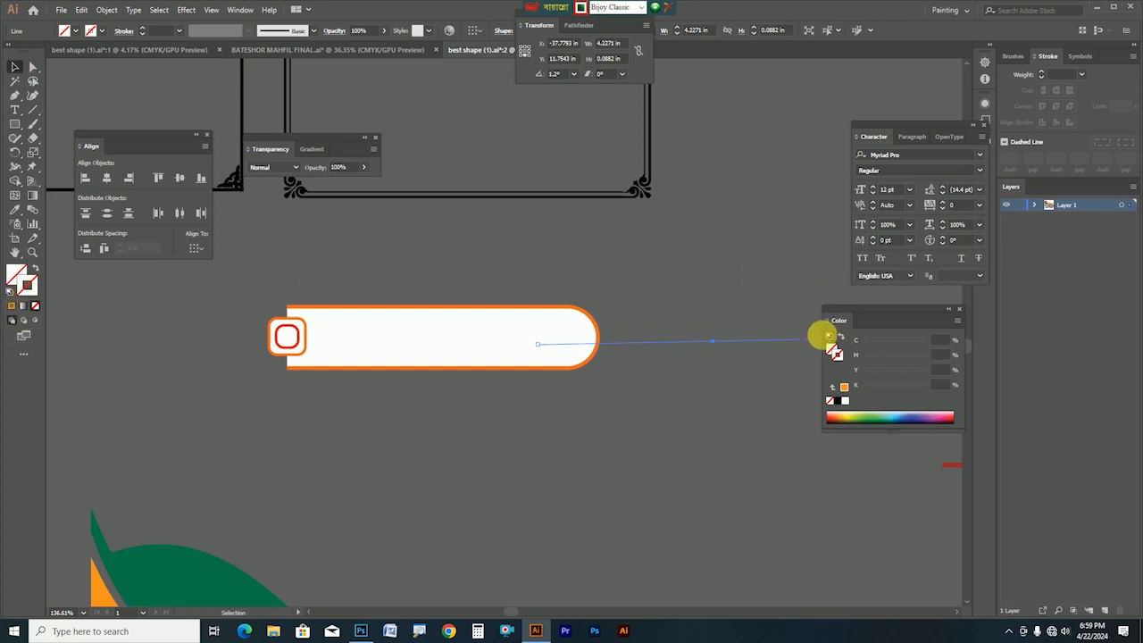
pyautogui.click(840, 402)
pyautogui.click(679, 393)
# Draw a longer horizontal line out from the white bar and select the whole label bar group
pyautogui.moveTo(576, 357); pyautogui.dragTo(369, 385)
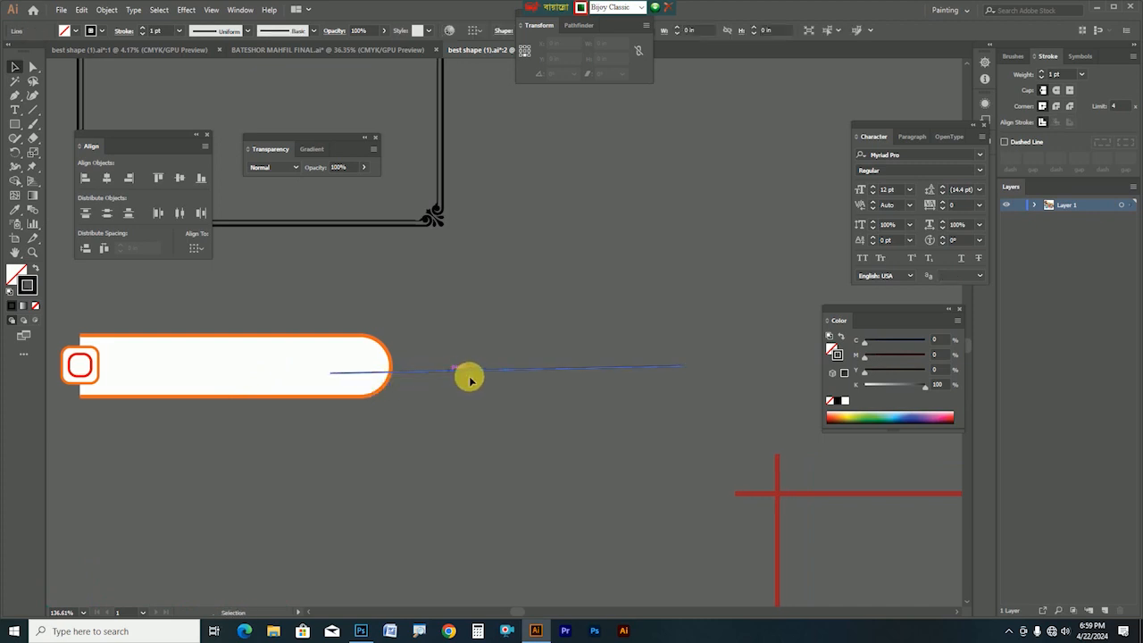
pyautogui.click(33, 110)
pyautogui.moveTo(99, 376); pyautogui.dragTo(729, 388)
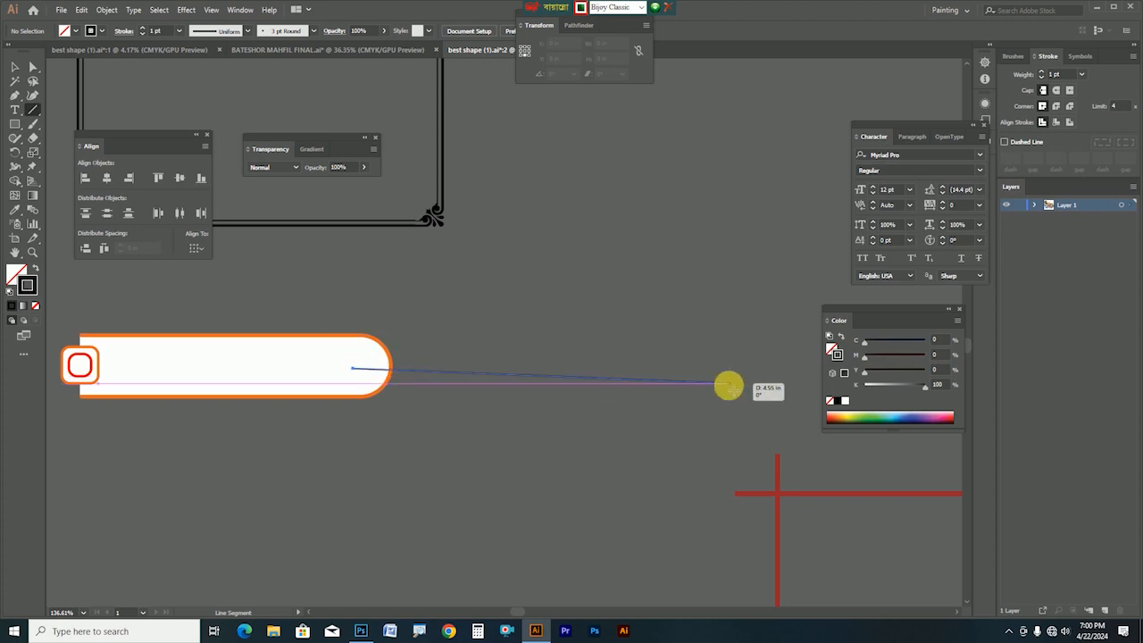
pyautogui.moveTo(729, 386); pyautogui.dragTo(729, 385)
pyautogui.click(16, 68)
pyautogui.click(469, 319)
pyautogui.hotkey('ctrl', 'z')
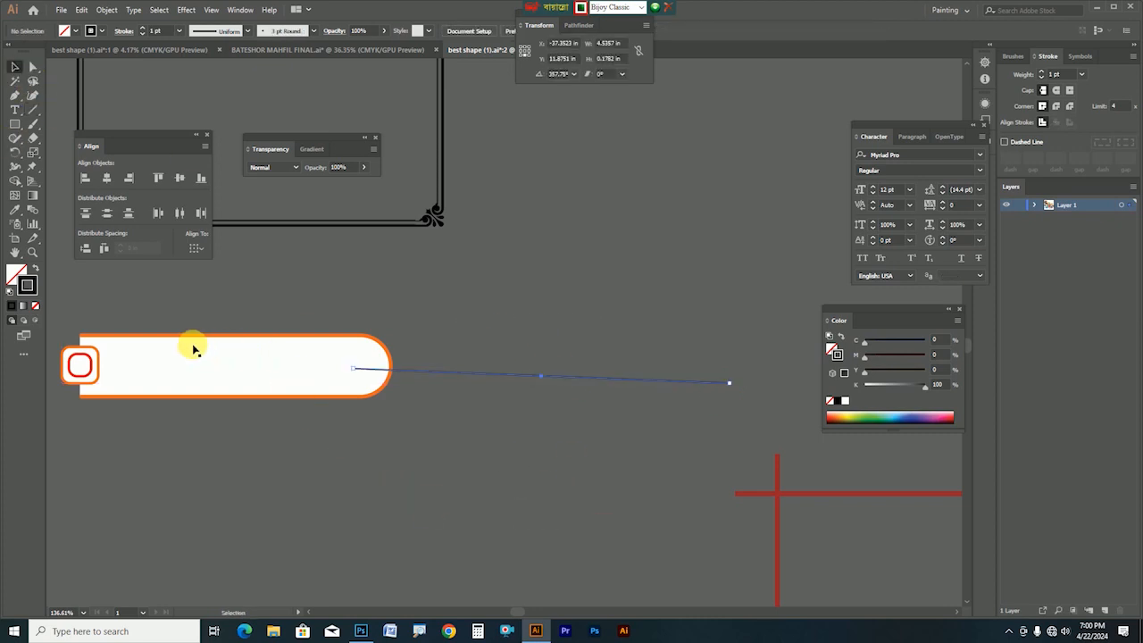
pyautogui.moveTo(67, 324); pyautogui.dragTo(390, 476)
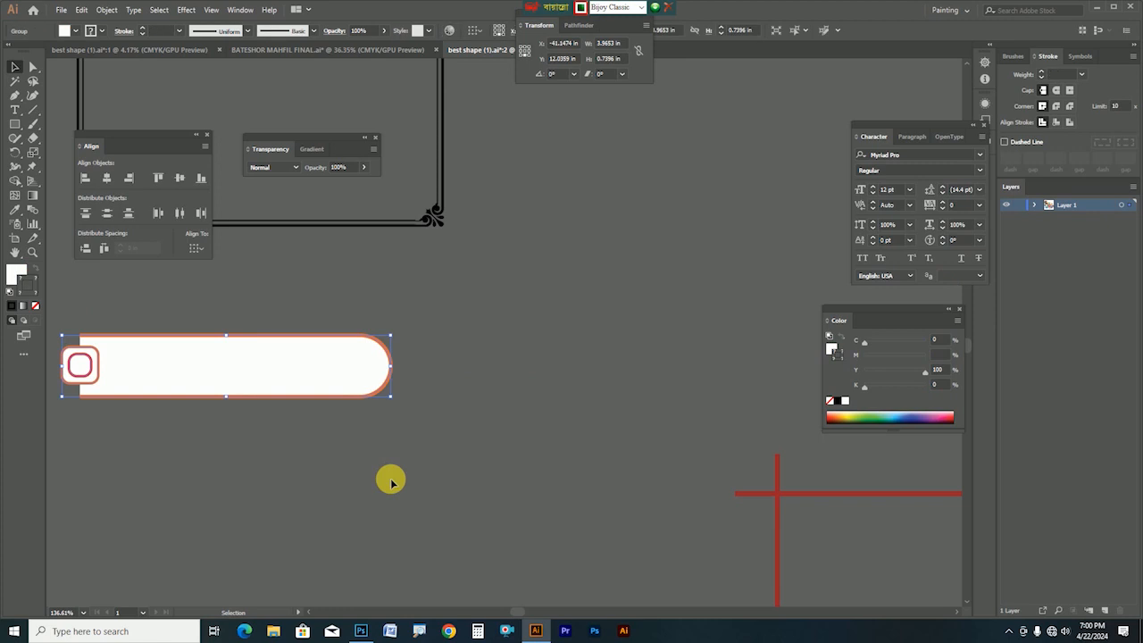
# Paste the label bar into the BATESHOR MAHFIL FINAL document in an empty area
pyautogui.click(365, 49)
pyautogui.moveTo(454, 471); pyautogui.dragTo(543, 206)
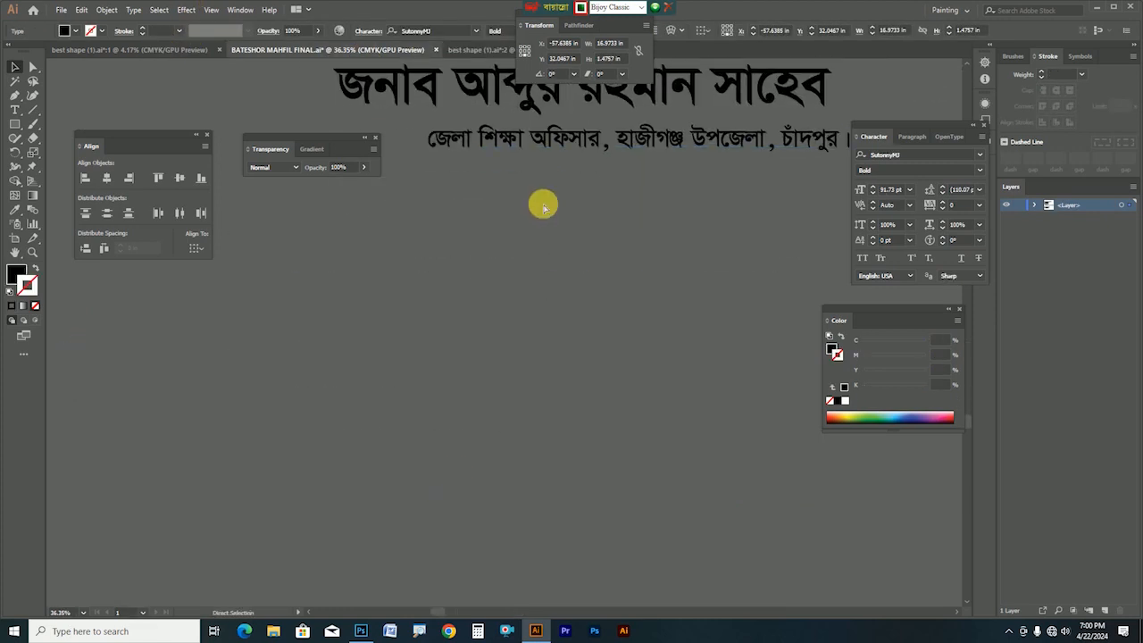
pyautogui.hotkey('ctrl', 'v')
pyautogui.moveTo(505, 338); pyautogui.dragTo(684, 362)
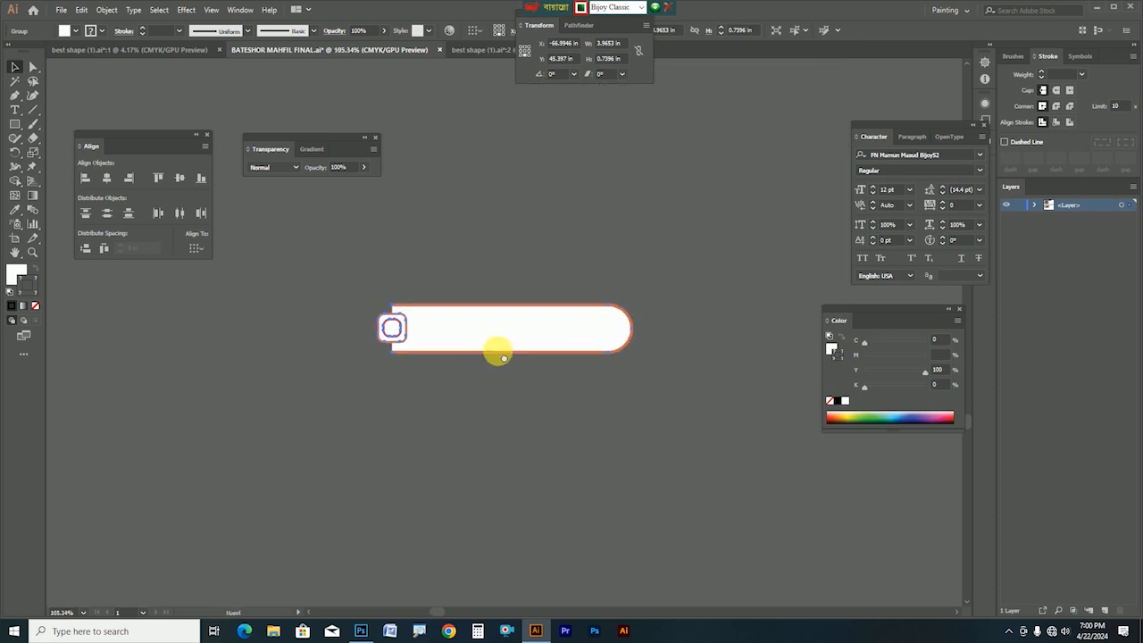
pyautogui.moveTo(504, 357); pyautogui.dragTo(237, 360)
pyautogui.click(446, 287)
# Draw a horizontal line out from the label bar with a black stroke
pyautogui.moveTo(298, 333); pyautogui.dragTo(753, 336)
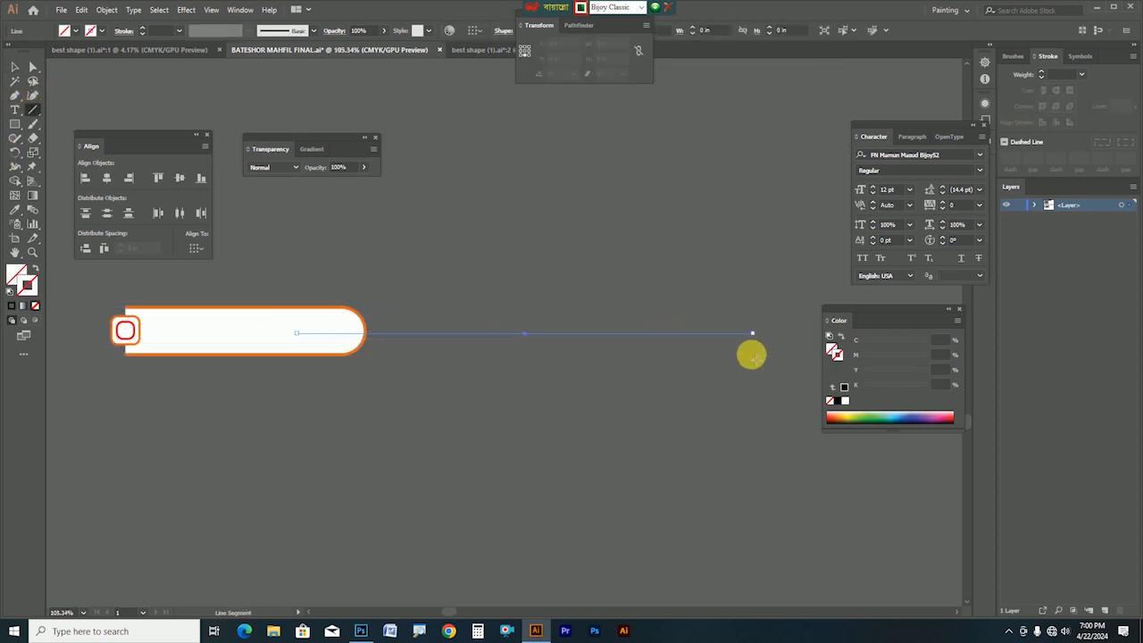
pyautogui.click(14, 68)
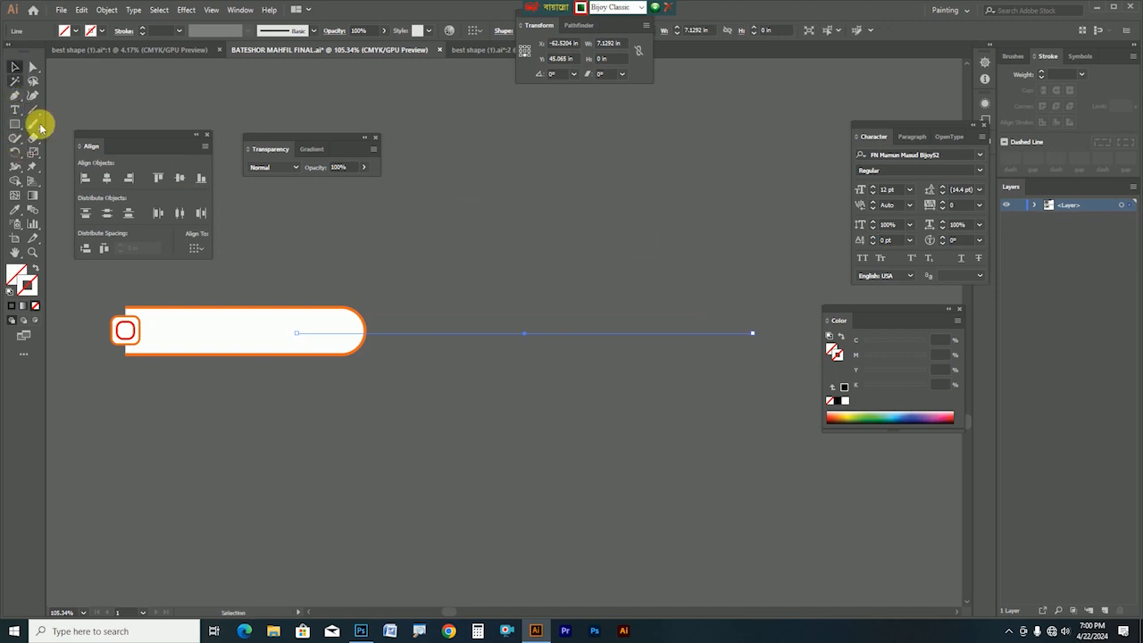
pyautogui.click(11, 307)
pyautogui.click(471, 292)
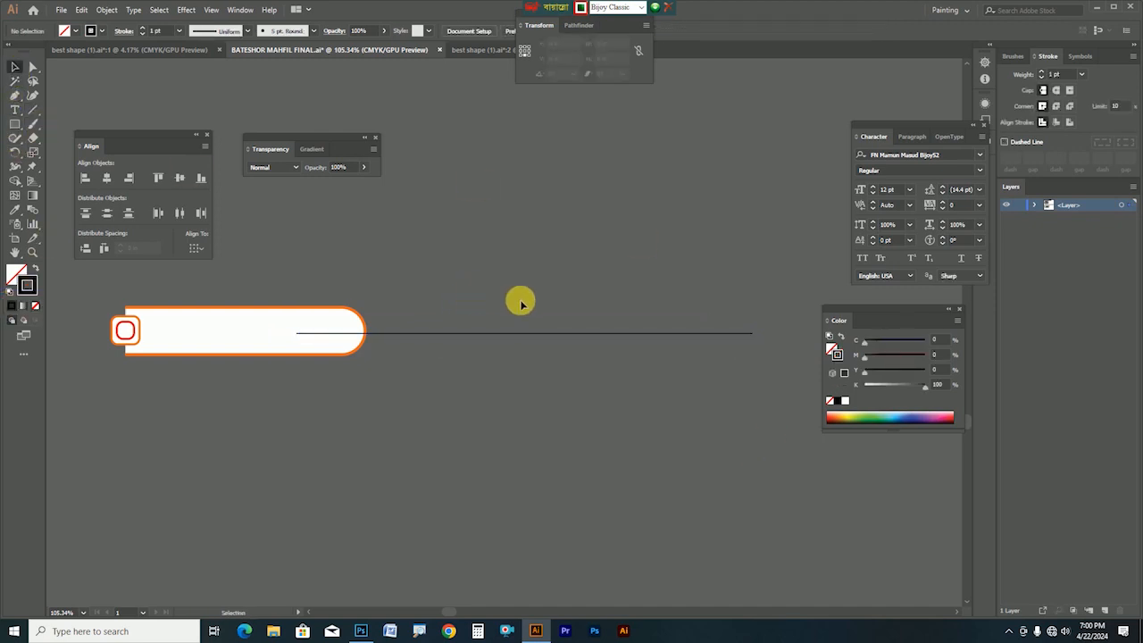
pyautogui.click(237, 353)
pyautogui.click(241, 352)
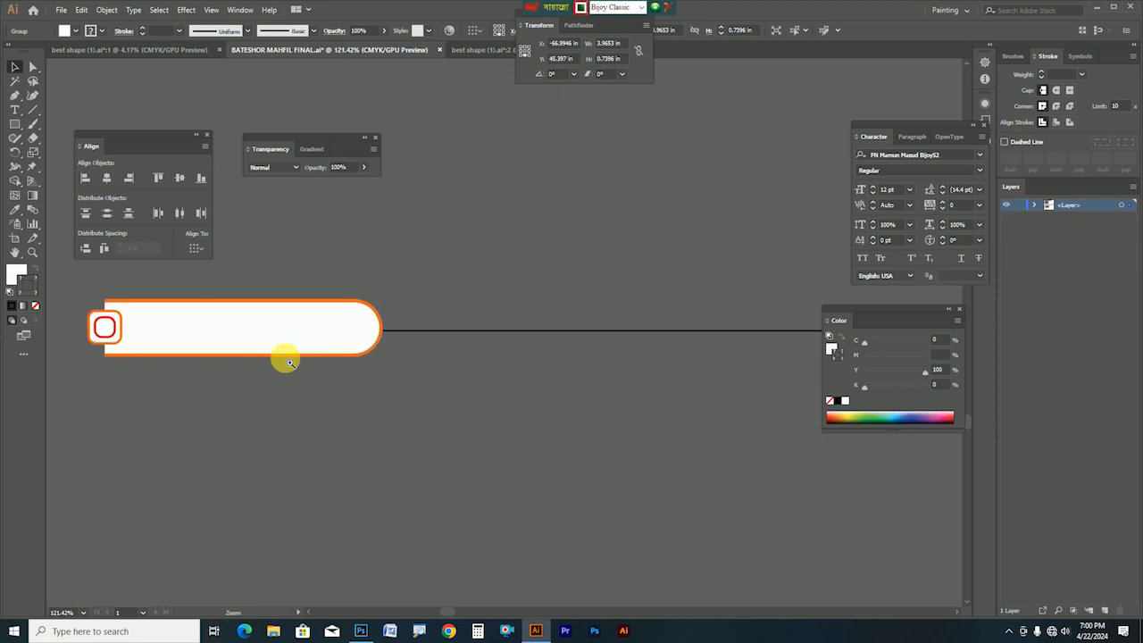
# Raise the line's stroke weight to 8 pt and expand it into a filled shape
pyautogui.click(527, 331)
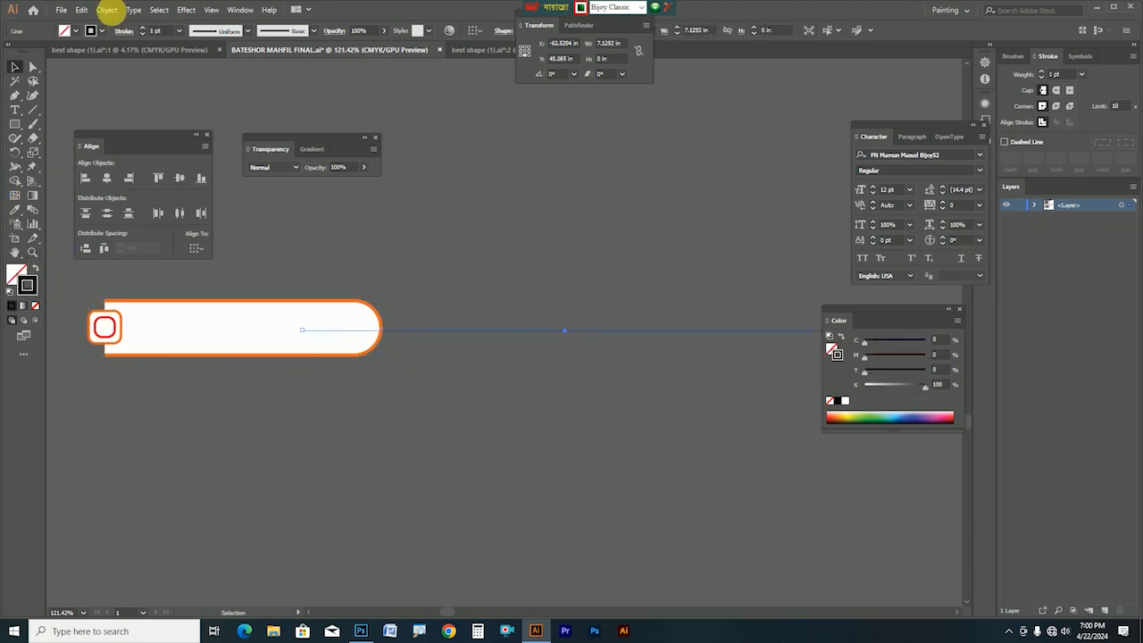
pyautogui.click(146, 29)
pyautogui.click(145, 29)
pyautogui.click(146, 29)
pyautogui.click(145, 29)
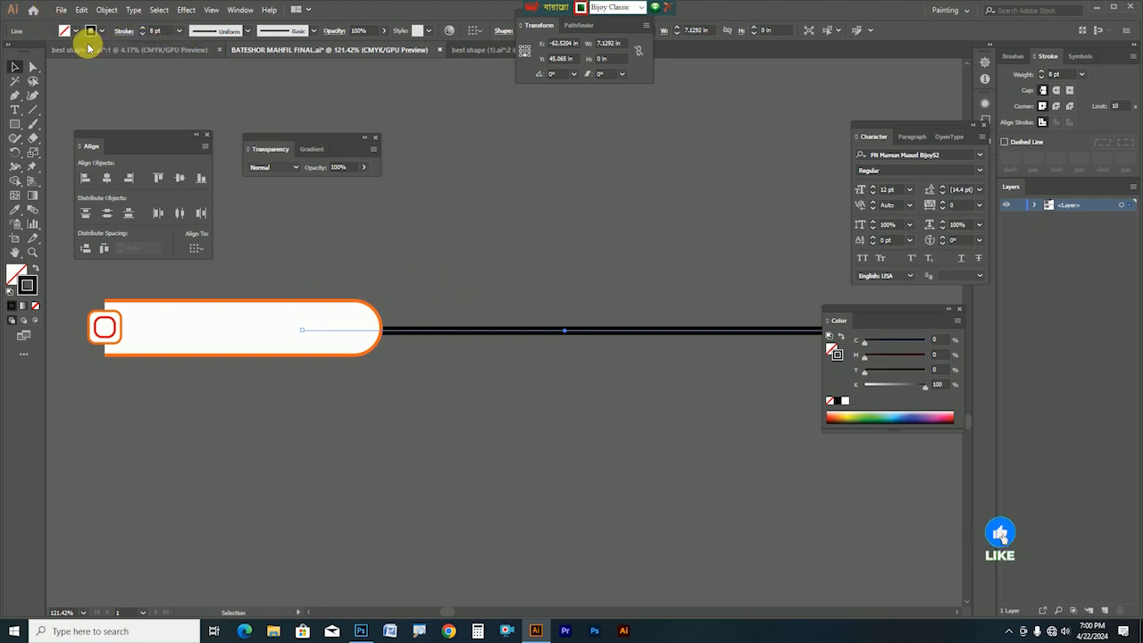
pyautogui.click(107, 10)
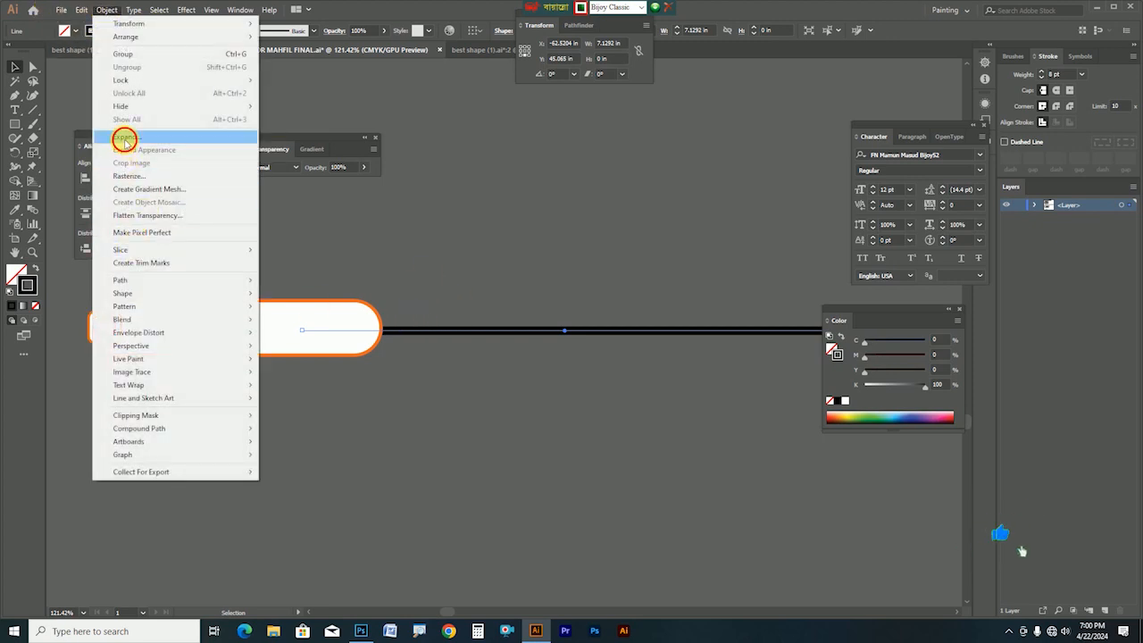
pyautogui.click(125, 139)
pyautogui.press('Return')
# Select the label bar and expanded black line together and return to Photoshop
pyautogui.click(316, 443)
pyautogui.press('Tab')
pyautogui.click(474, 313)
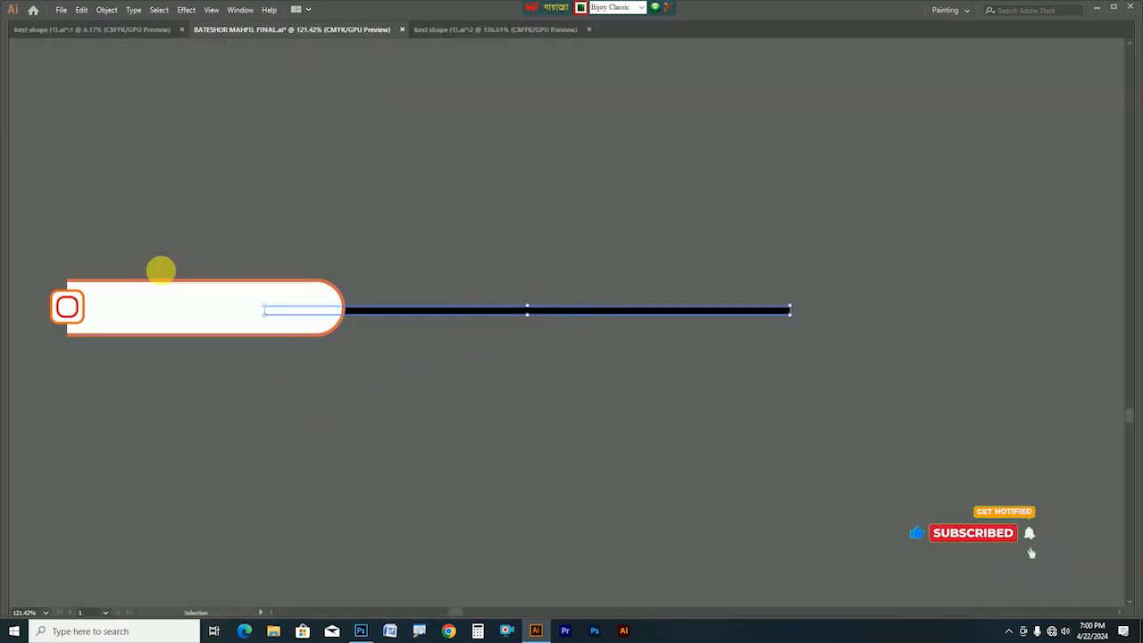
pyautogui.moveTo(74, 222); pyautogui.dragTo(437, 416)
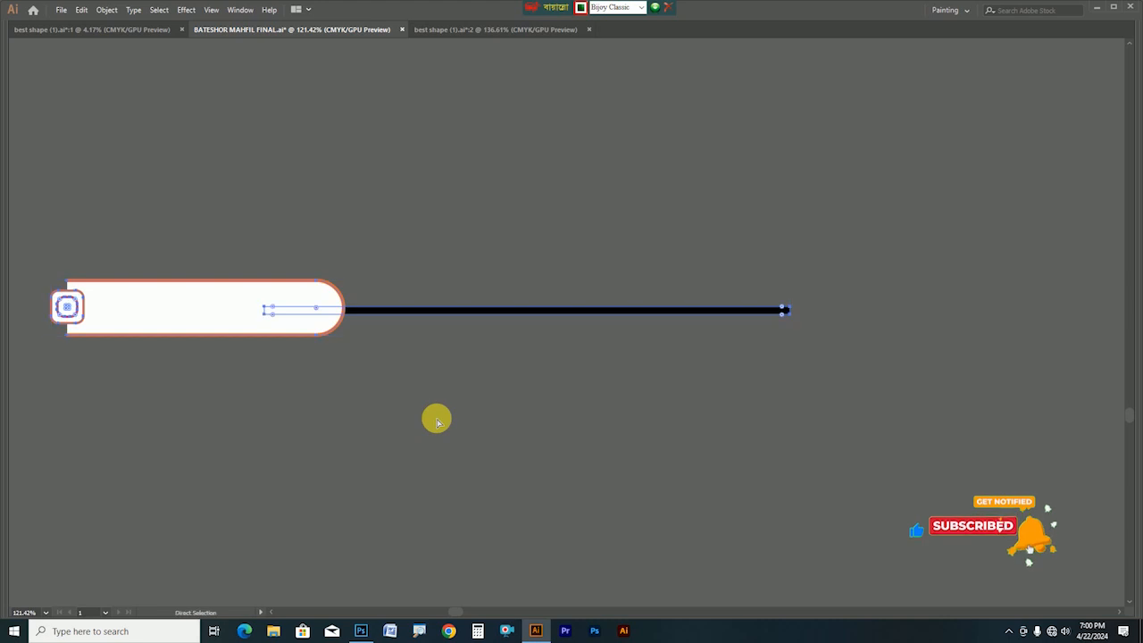
pyautogui.click(361, 630)
# Paste the label bar as a Smart Object above Rectangle 1, positioned just above the honoree's name
pyautogui.rightClick(358, 304)
pyautogui.click(368, 275)
pyautogui.hotkey('ctrl', 'v')
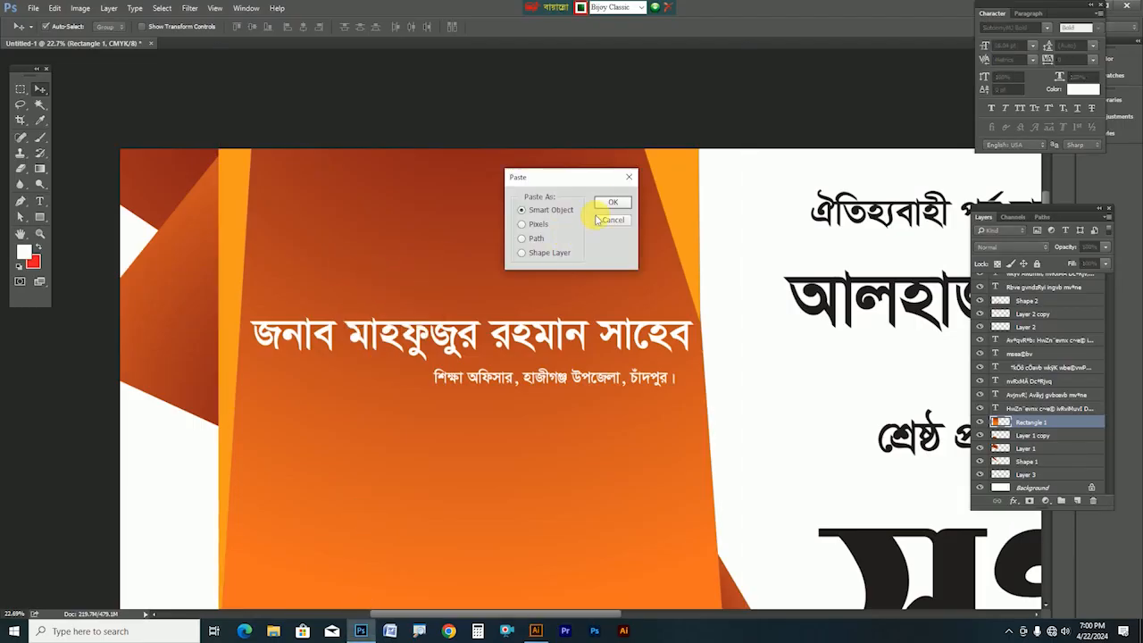
pyautogui.click(608, 202)
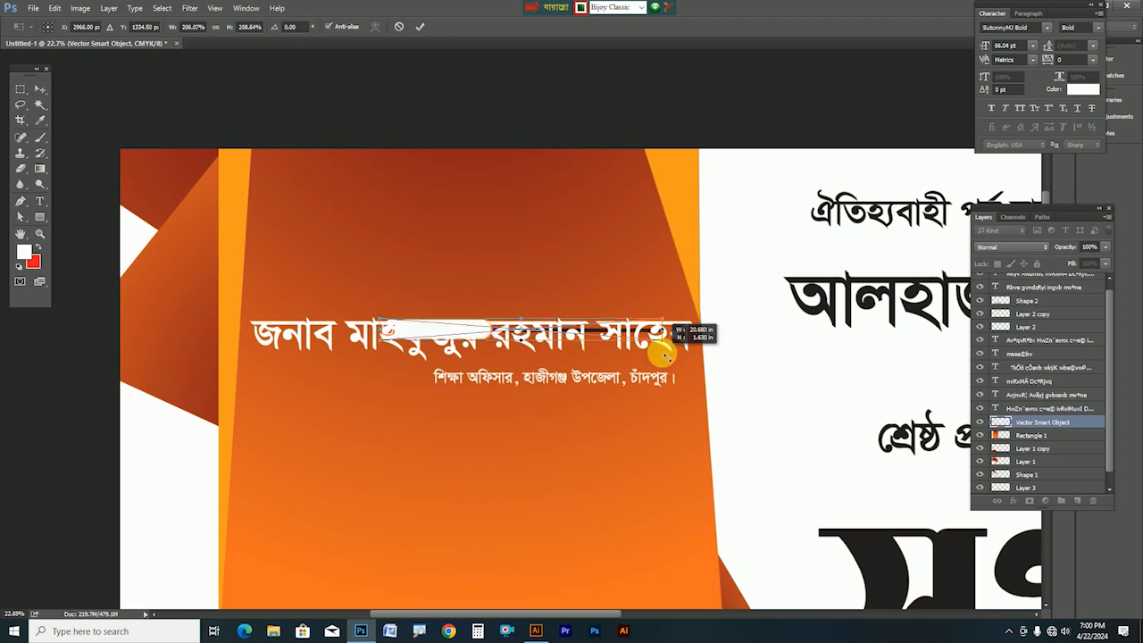
pyautogui.moveTo(614, 337); pyautogui.dragTo(496, 308)
pyautogui.press('Return')
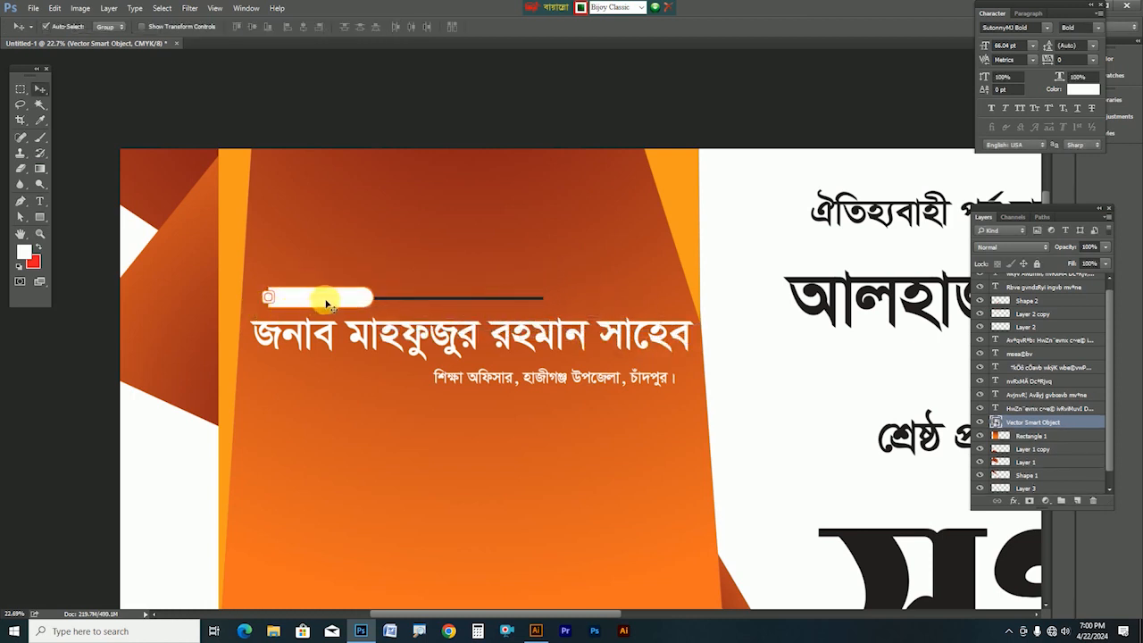
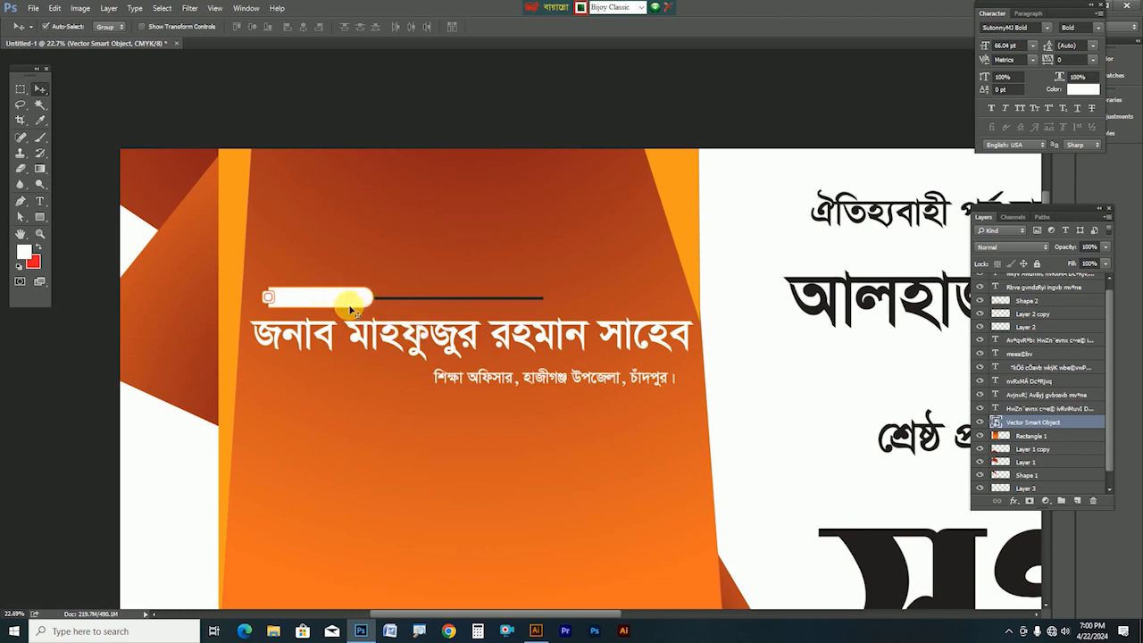
# Delete the long black line in Illustrator, then delete the old bar-and-line Smart Object in Photoshop
pyautogui.moveTo(344, 308); pyautogui.dragTo(340, 306)
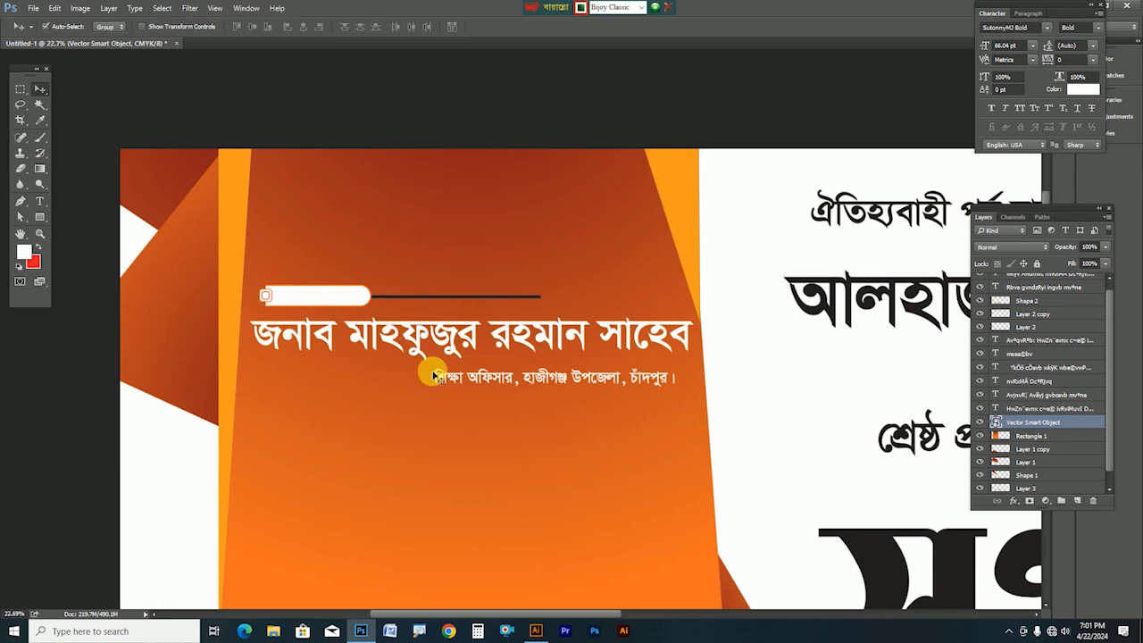
pyautogui.click(535, 631)
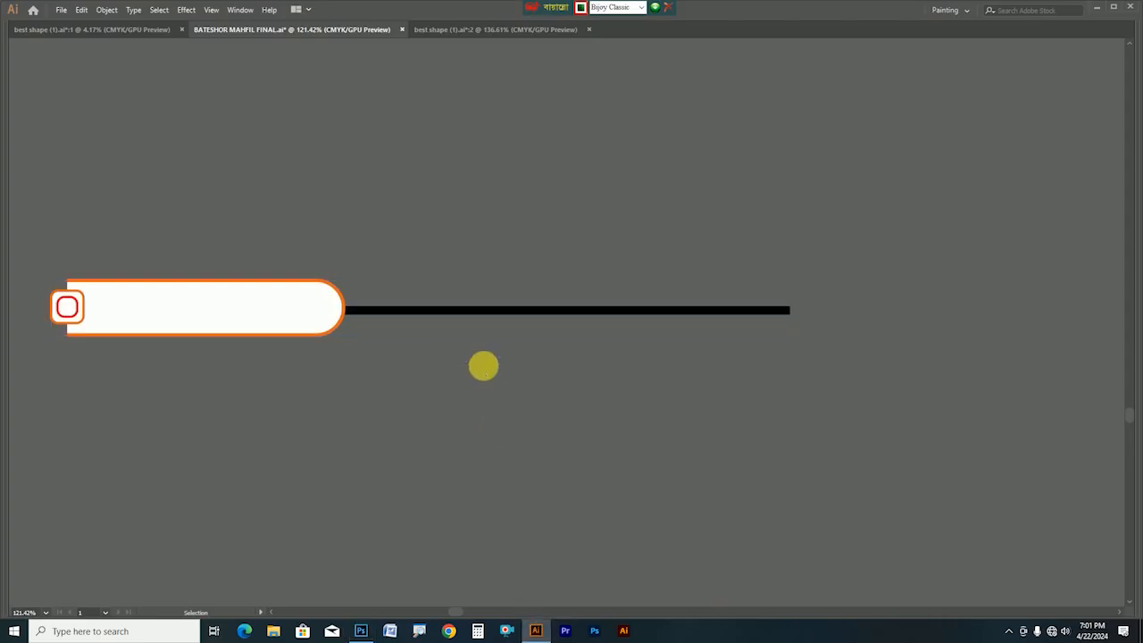
pyautogui.moveTo(513, 266); pyautogui.dragTo(568, 373)
pyautogui.press('Delete')
pyautogui.moveTo(71, 234); pyautogui.dragTo(488, 412)
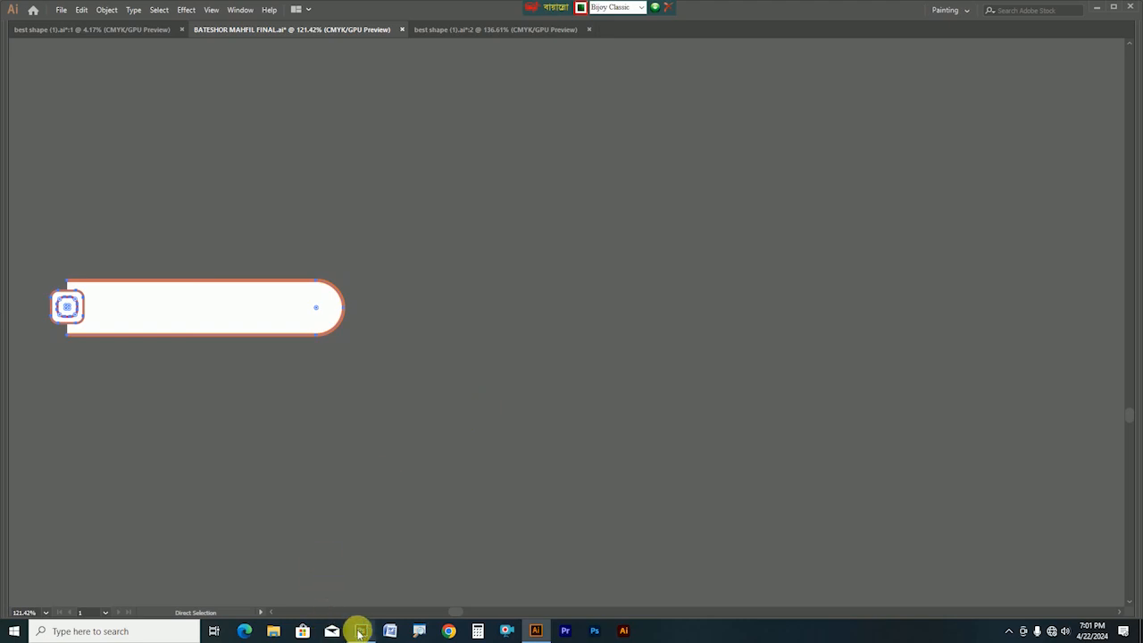
pyautogui.click(360, 630)
pyautogui.press('Delete')
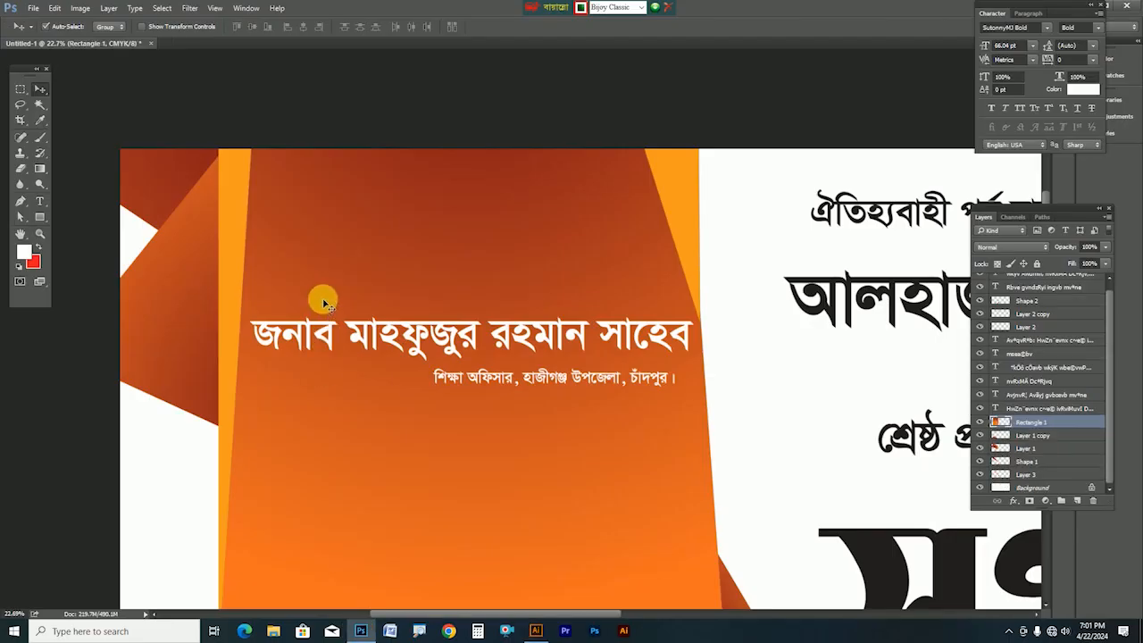
# Paste the line-free white bar as a Smart Object just above the headline name
pyautogui.hotkey('ctrl', 'v')
pyautogui.click(601, 204)
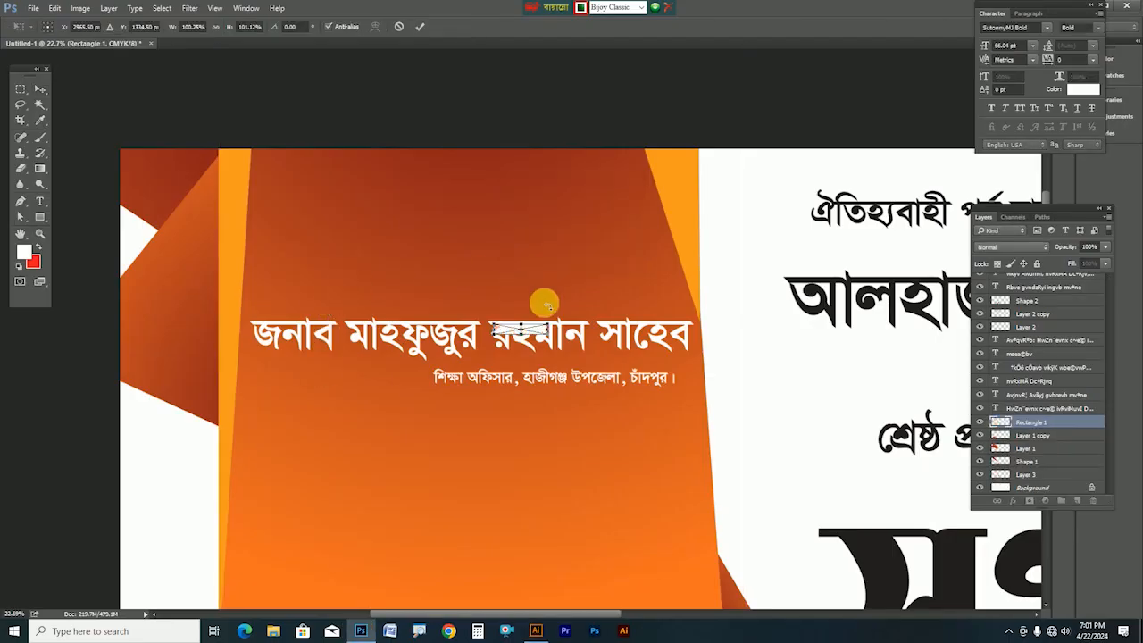
pyautogui.moveTo(574, 337); pyautogui.dragTo(389, 301)
pyautogui.press('Return')
# Turn a copy of the headline into a small red প্রধান অতিথি: label on the white bar
pyautogui.keyDown('alt'); pyautogui.moveTo(450, 345); pyautogui.dragTo(454, 255); pyautogui.keyUp('alt')
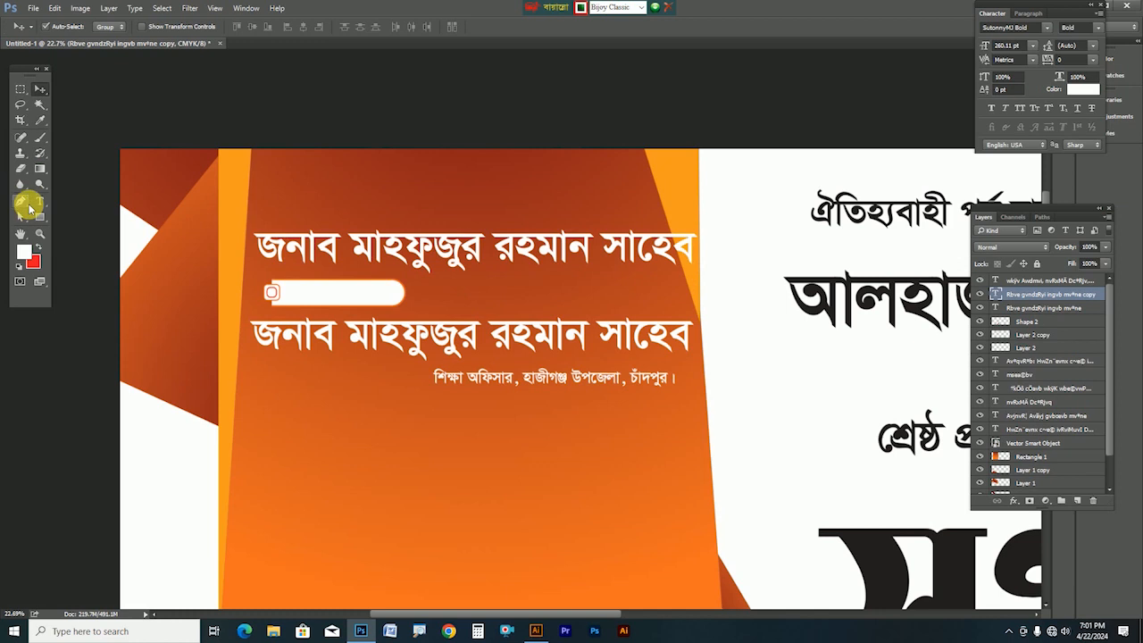
pyautogui.click(37, 202)
pyautogui.tripleClick(333, 241)
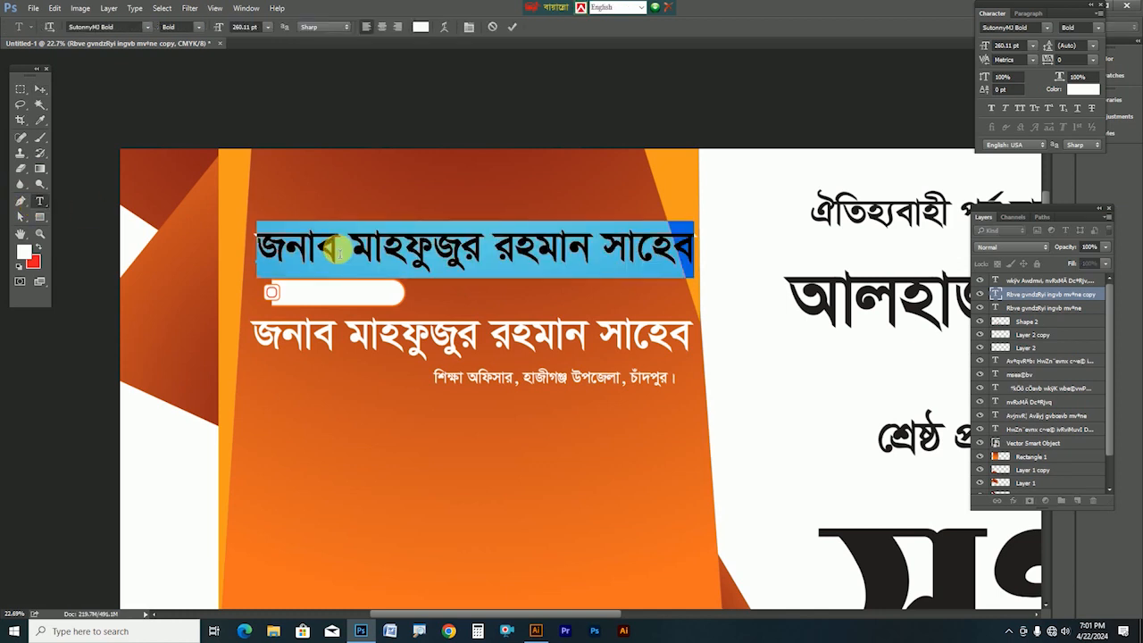
pyautogui.write('৯')
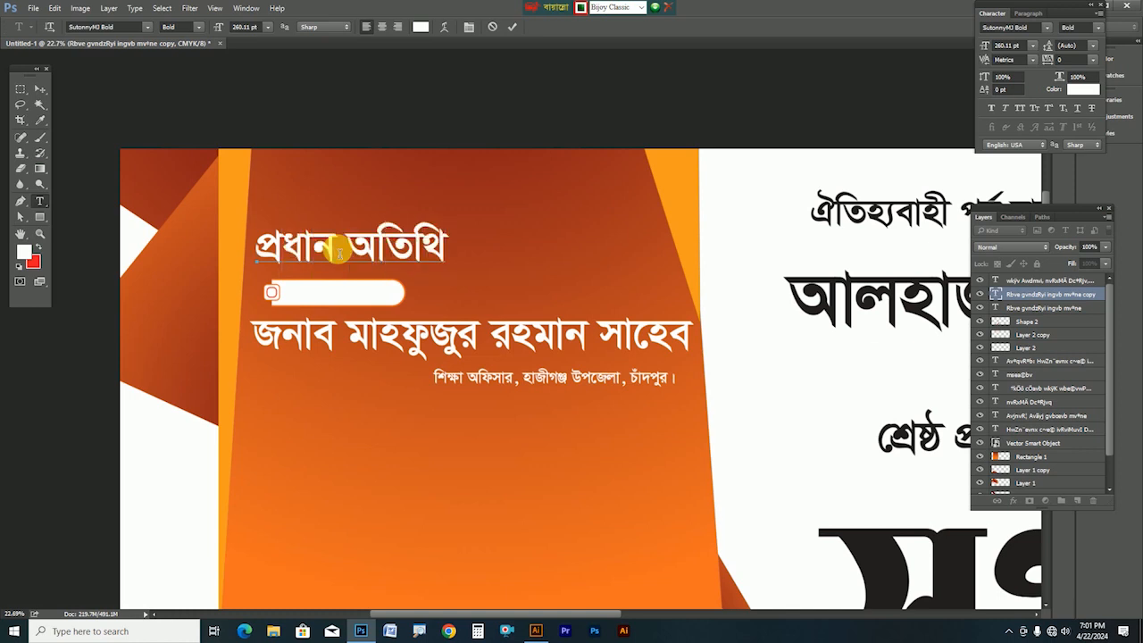
pyautogui.hotkey('ctrl', 'Return')
pyautogui.hotkey('ctrl', 't')
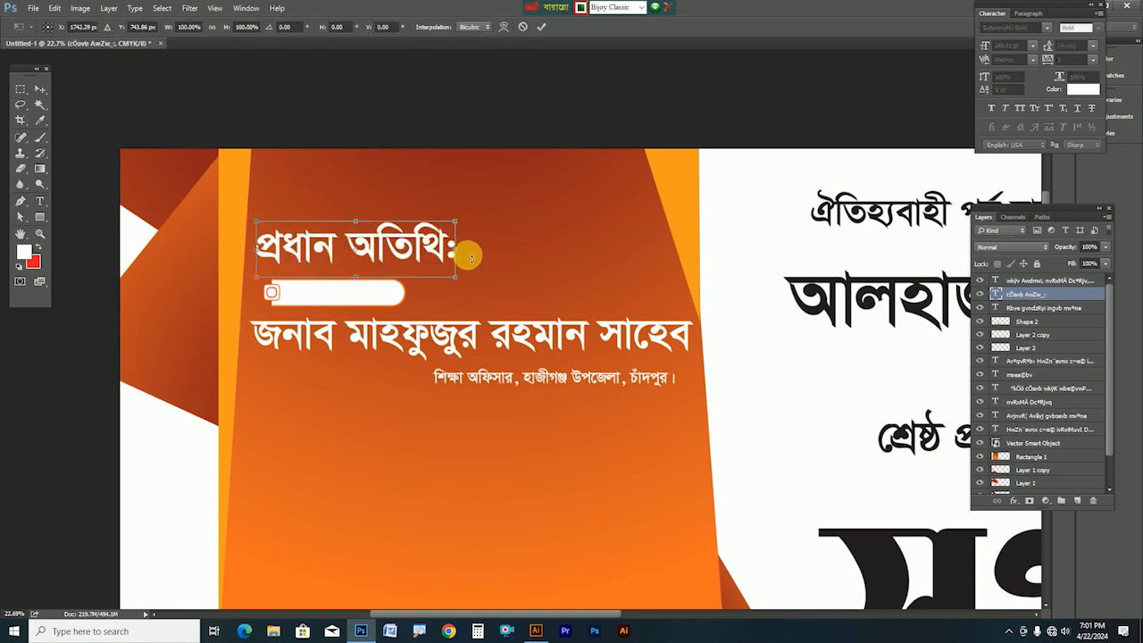
pyautogui.moveTo(456, 277); pyautogui.dragTo(352, 300)
pyautogui.press('Return')
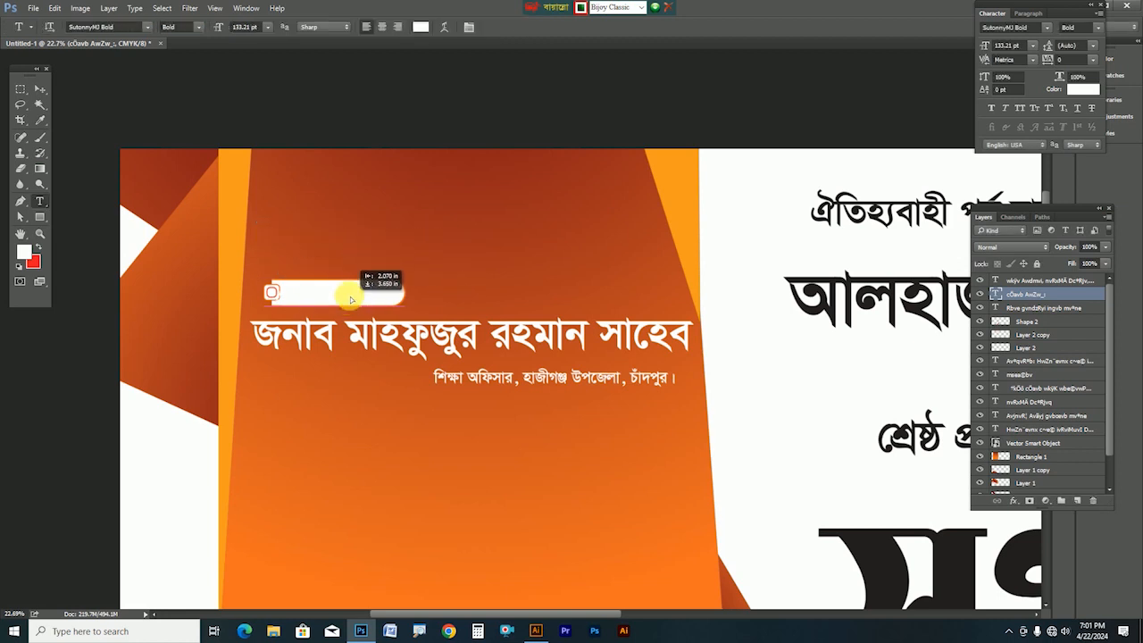
pyautogui.hotkey('ctrl', ']')
pyautogui.hotkey('ctrl', 'BackSpace')
pyautogui.moveTo(352, 301); pyautogui.dragTo(363, 298)
# Nudge the designation line and headline name slightly down
pyautogui.moveTo(529, 381); pyautogui.dragTo(530, 385)
pyautogui.moveTo(539, 335); pyautogui.dragTo(540, 339)
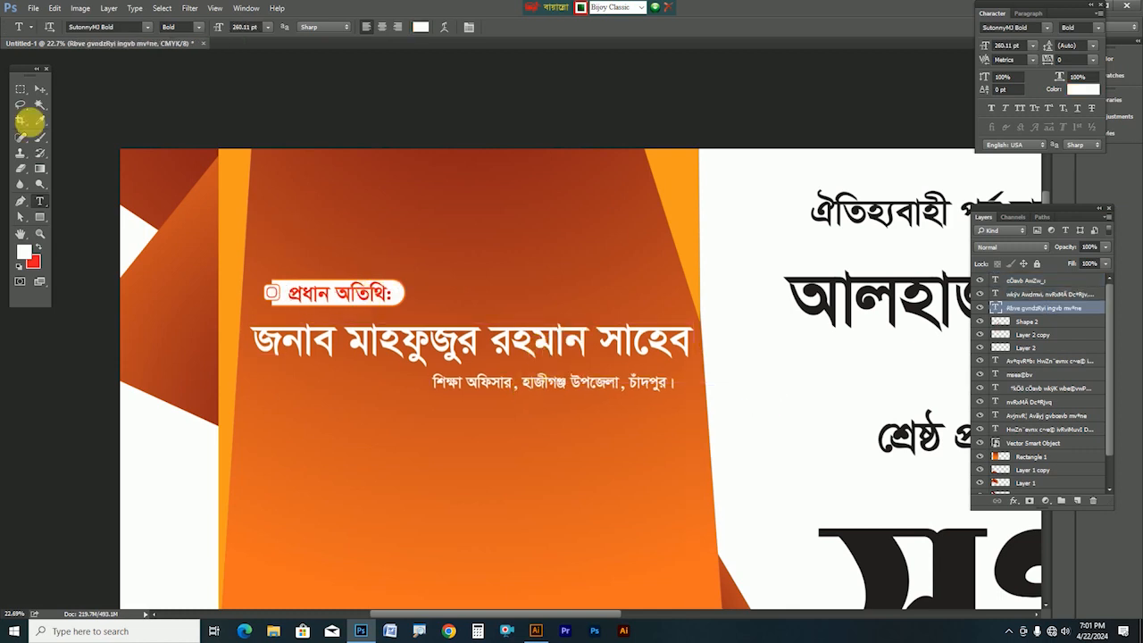
pyautogui.click(39, 90)
pyautogui.scroll(1, 334, 340)
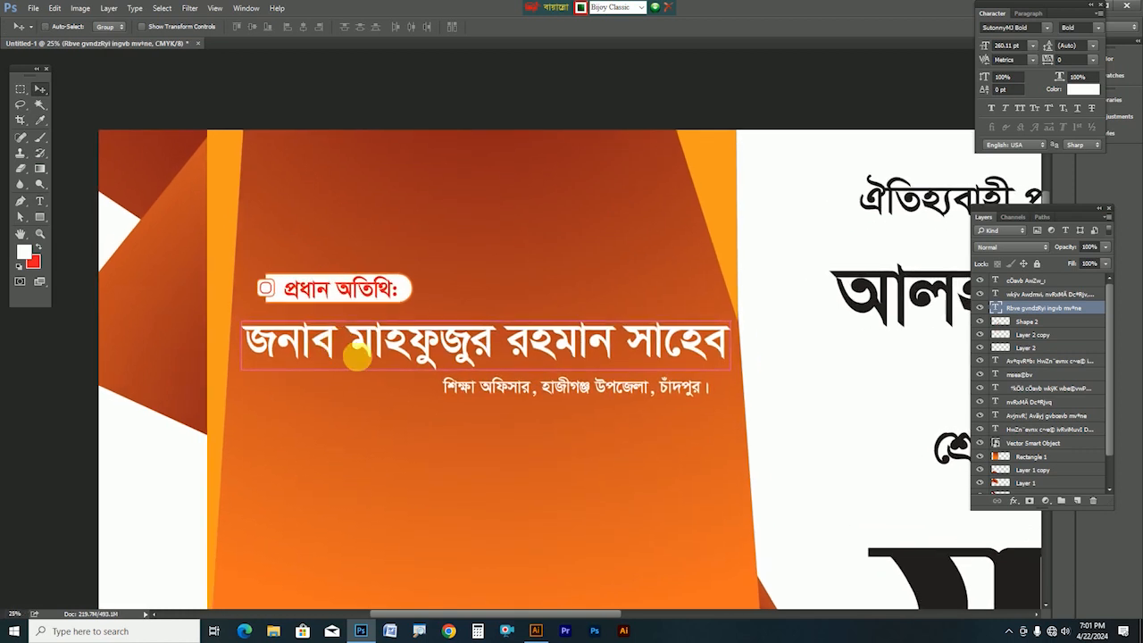
pyautogui.moveTo(357, 357); pyautogui.dragTo(432, 265)
# Select the প্রধান অতিথি: label with its bar and test moving them, undoing each trial
pyautogui.click(393, 192)
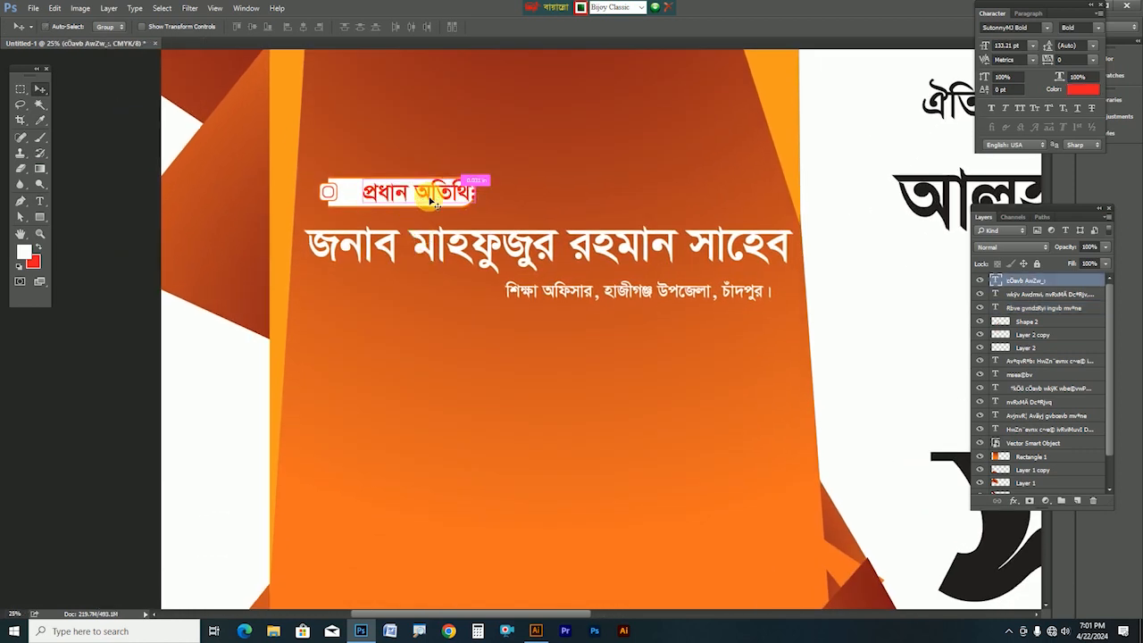
pyautogui.moveTo(329, 196); pyautogui.dragTo(327, 158)
pyautogui.hotkey('ctrl', 'z')
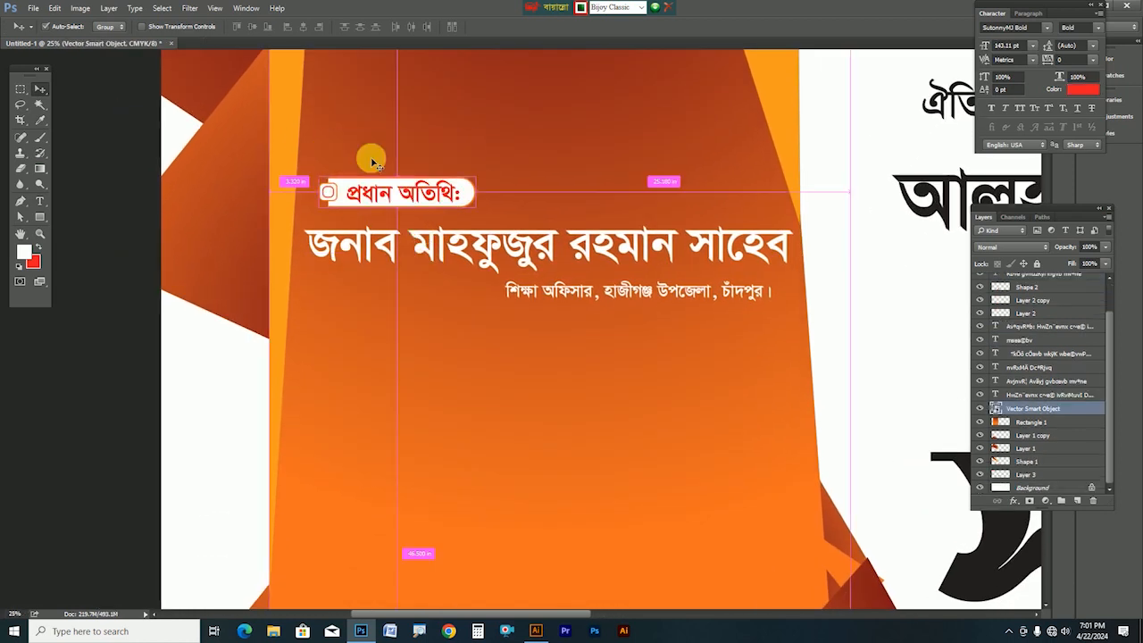
pyautogui.click(411, 202)
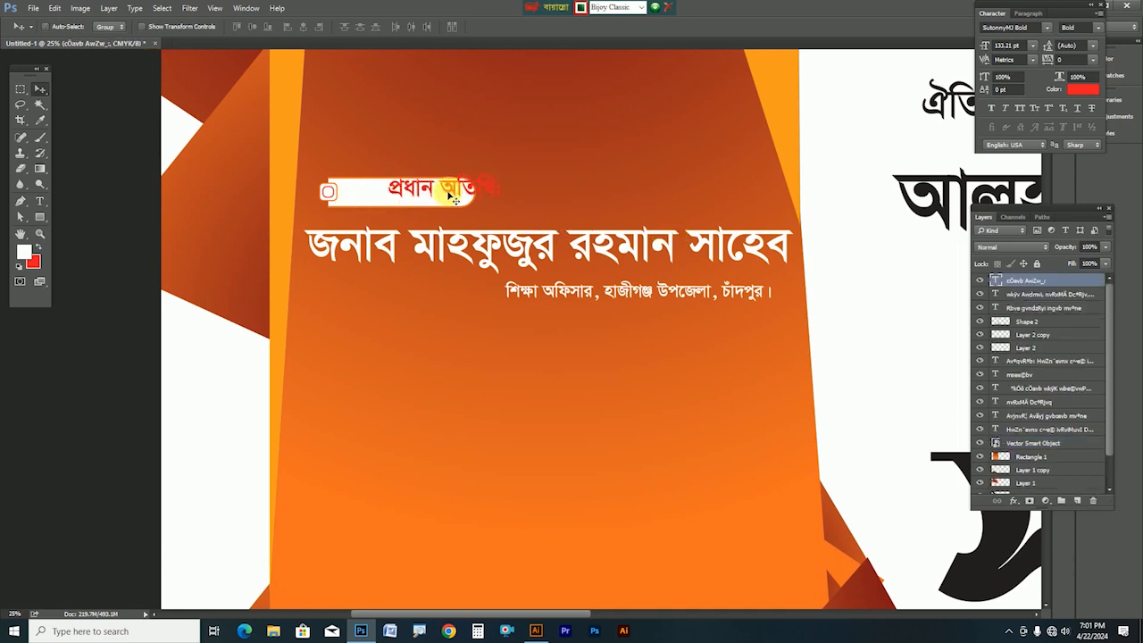
pyautogui.keyDown('shift'); pyautogui.click(331, 195); pyautogui.keyUp('shift')
pyautogui.moveTo(330, 196); pyautogui.dragTo(342, 145)
pyautogui.hotkey('ctrl', 'z')
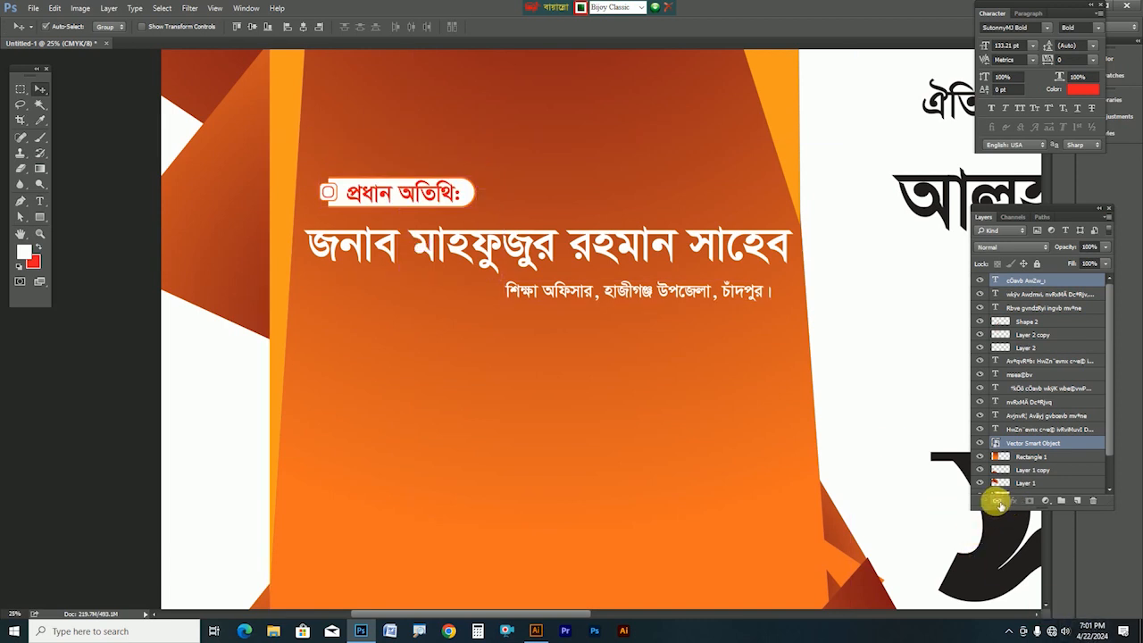
pyautogui.moveTo(360, 190); pyautogui.dragTo(496, 190)
pyautogui.hotkey('ctrl', 'z')
# Duplicate the label and bar further down and change its wording to বিশেষ অতিথি:
pyautogui.moveTo(391, 196); pyautogui.dragTo(389, 352)
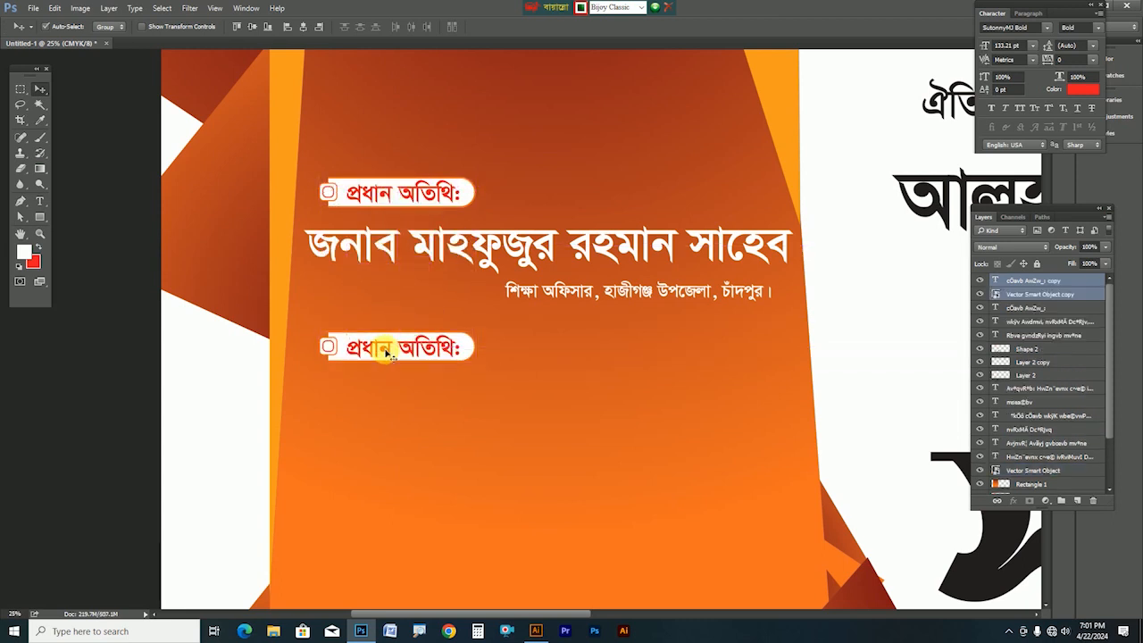
pyautogui.click(40, 201)
pyautogui.doubleClick(393, 349)
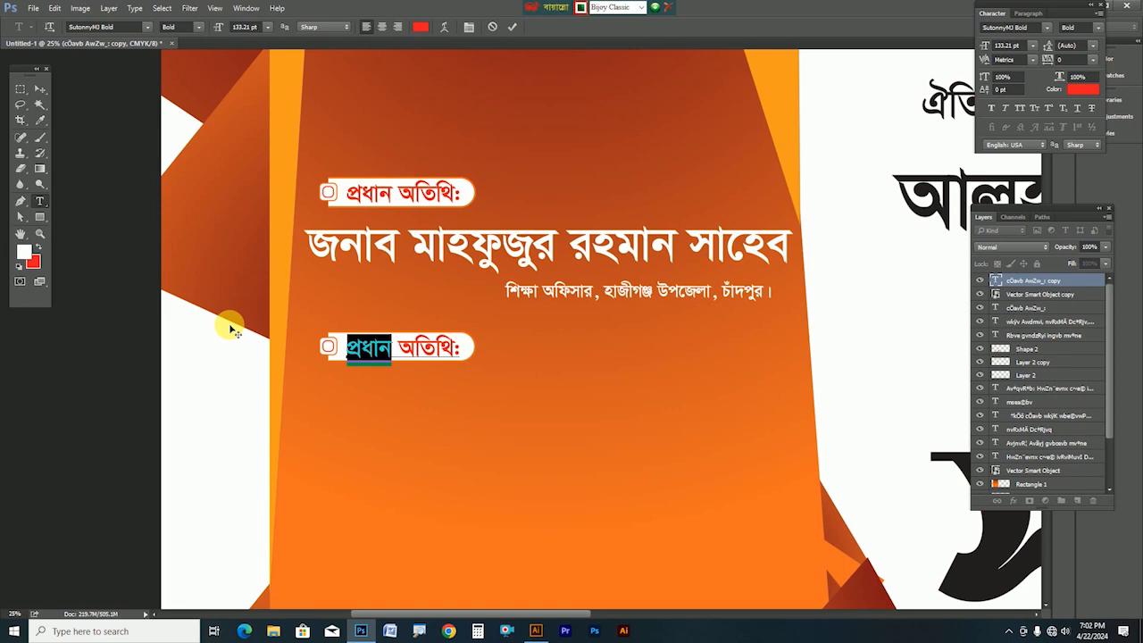
pyautogui.write('বিশেষ')
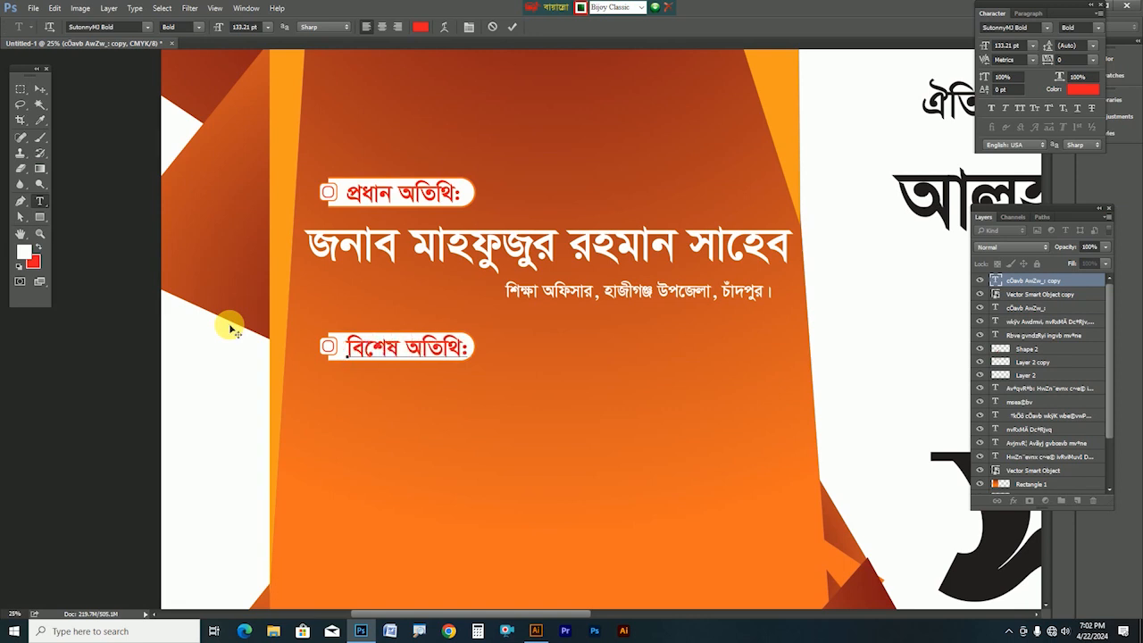
pyautogui.click(535, 631)
pyautogui.press('v')
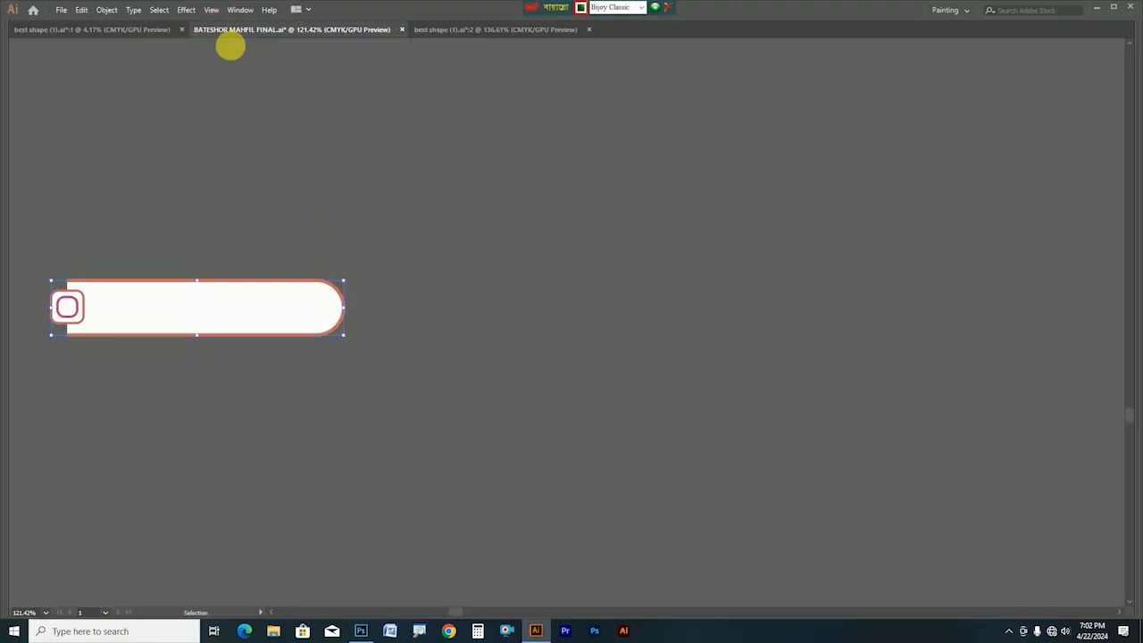
# Zoom out in Illustrator, copy the second name line, and start a text layer below বিশেষ অতিথি: in Photoshop
pyautogui.scroll(3, 411, 236)
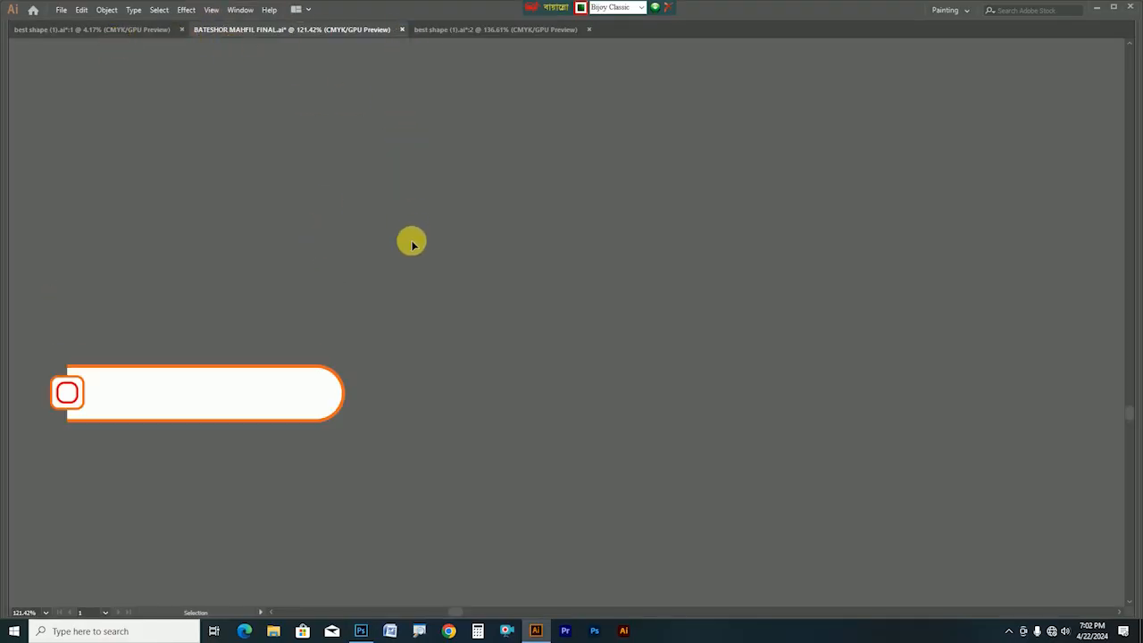
pyautogui.press('z')
pyautogui.keyDown('alt'); pyautogui.click(515, 223); pyautogui.keyUp('alt')
pyautogui.keyDown('alt'); pyautogui.click(515, 224); pyautogui.keyUp('alt')
pyautogui.keyDown('alt'); pyautogui.click(515, 223); pyautogui.keyUp('alt')
pyautogui.moveTo(633, 285); pyautogui.dragTo(475, 329)
pyautogui.press('v')
pyautogui.click(477, 317)
pyautogui.press('a')
pyautogui.press('v')
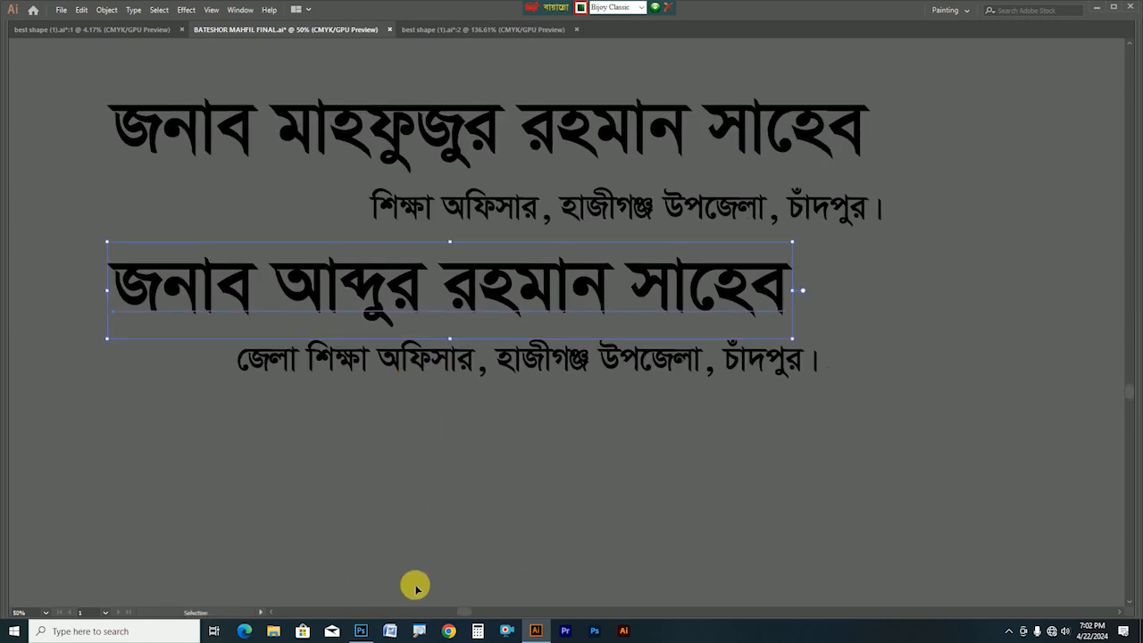
pyautogui.click(361, 629)
pyautogui.click(357, 429)
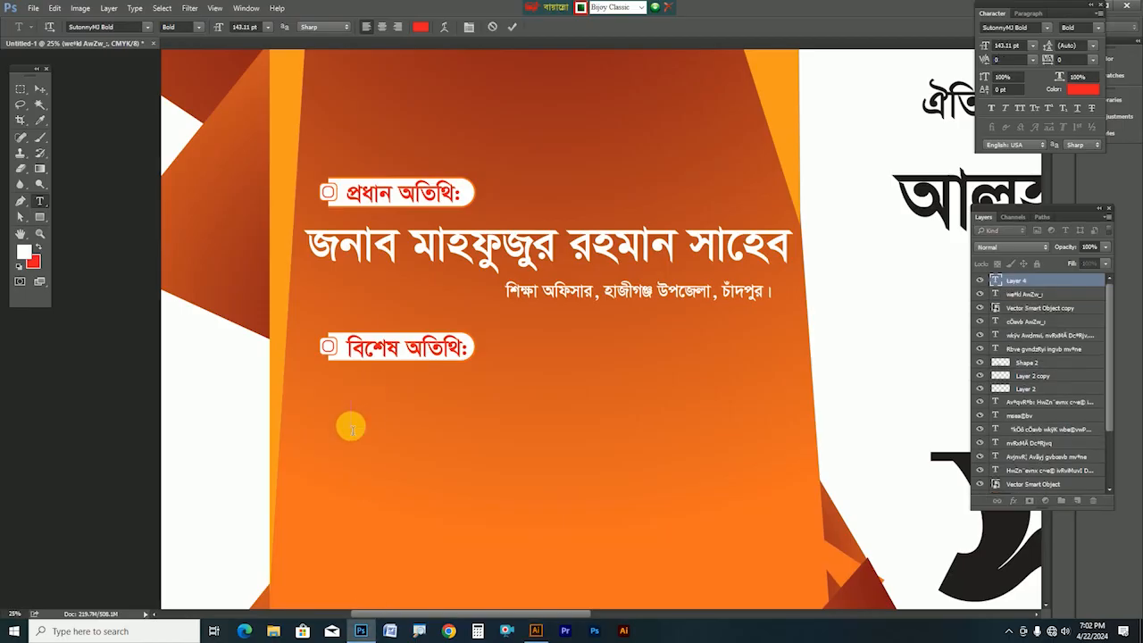
# Paste the second guest's name and enlarge it to about double size
pyautogui.hotkey('ctrl', 'v')
pyautogui.hotkey('ctrl', 'Return')
pyautogui.hotkey('ctrl', 't')
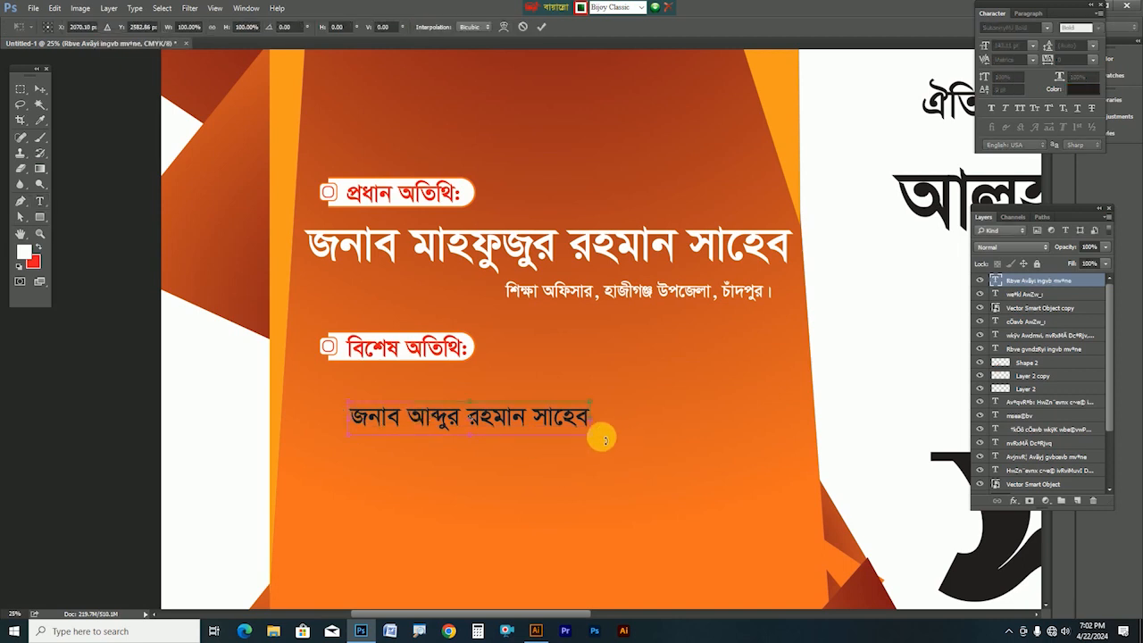
pyautogui.moveTo(589, 436); pyautogui.dragTo(710, 420)
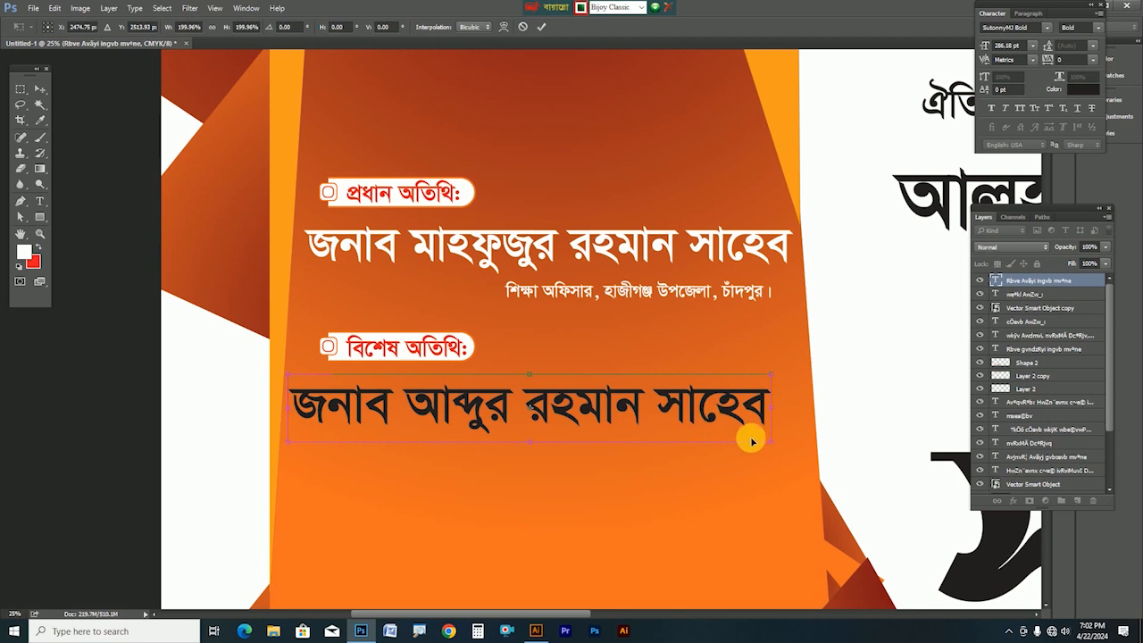
pyautogui.moveTo(774, 441); pyautogui.dragTo(781, 448)
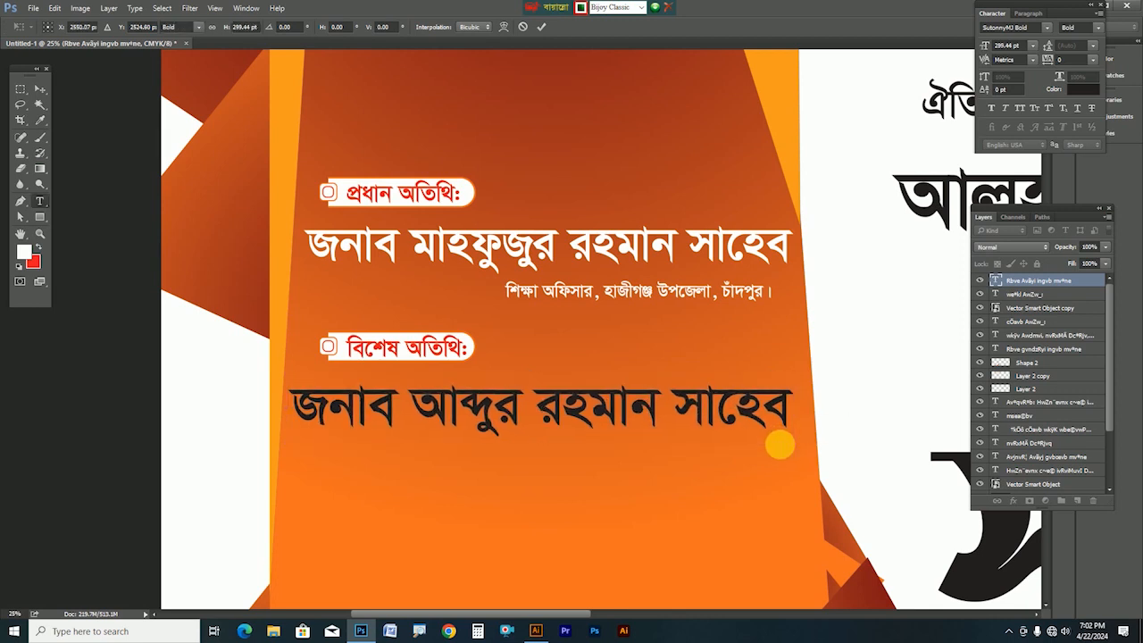
pyautogui.press('Return')
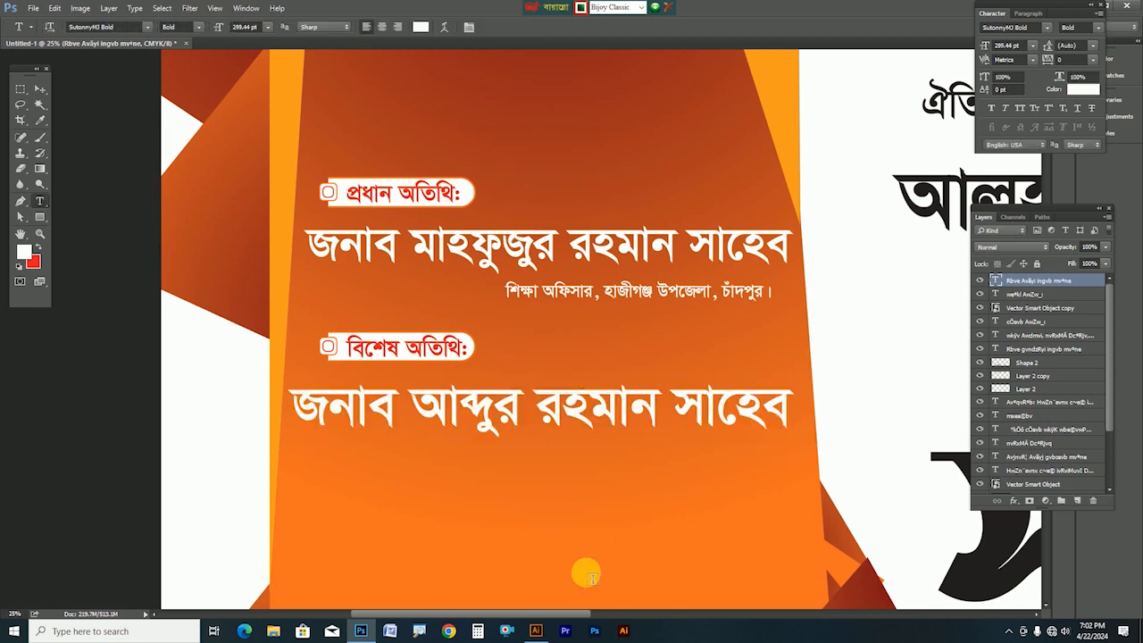
# Bring the designation line over from Illustrator, colour it white, enlarge it, and place it under the name
pyautogui.click(536, 630)
pyautogui.click(518, 380)
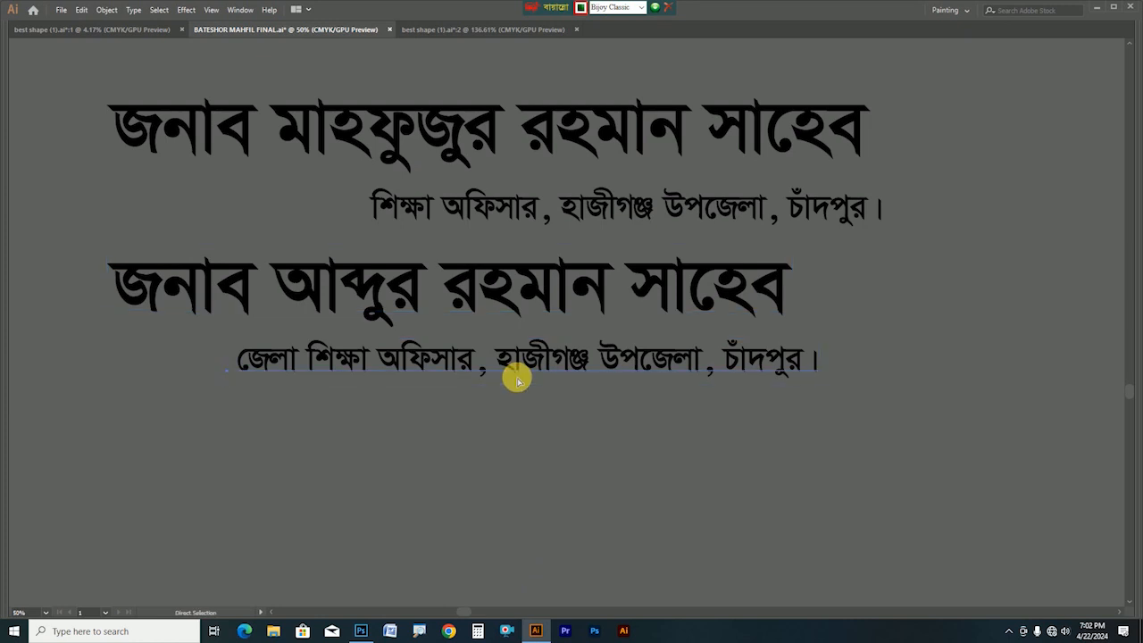
pyautogui.click(361, 631)
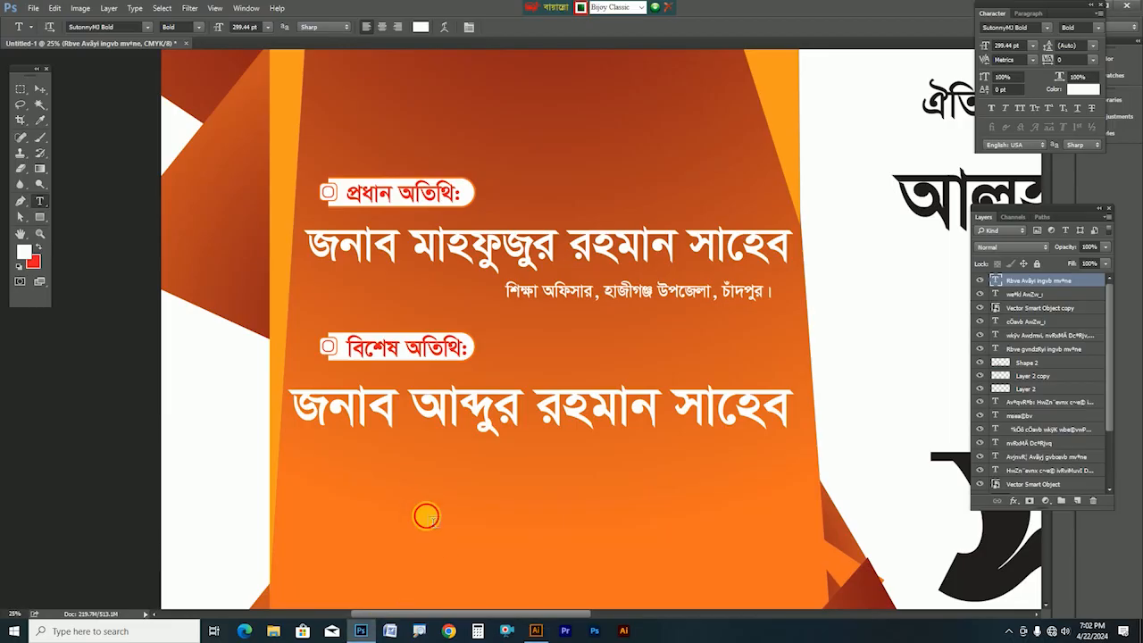
pyautogui.click(426, 516)
pyautogui.hotkey('ctrl', 'v')
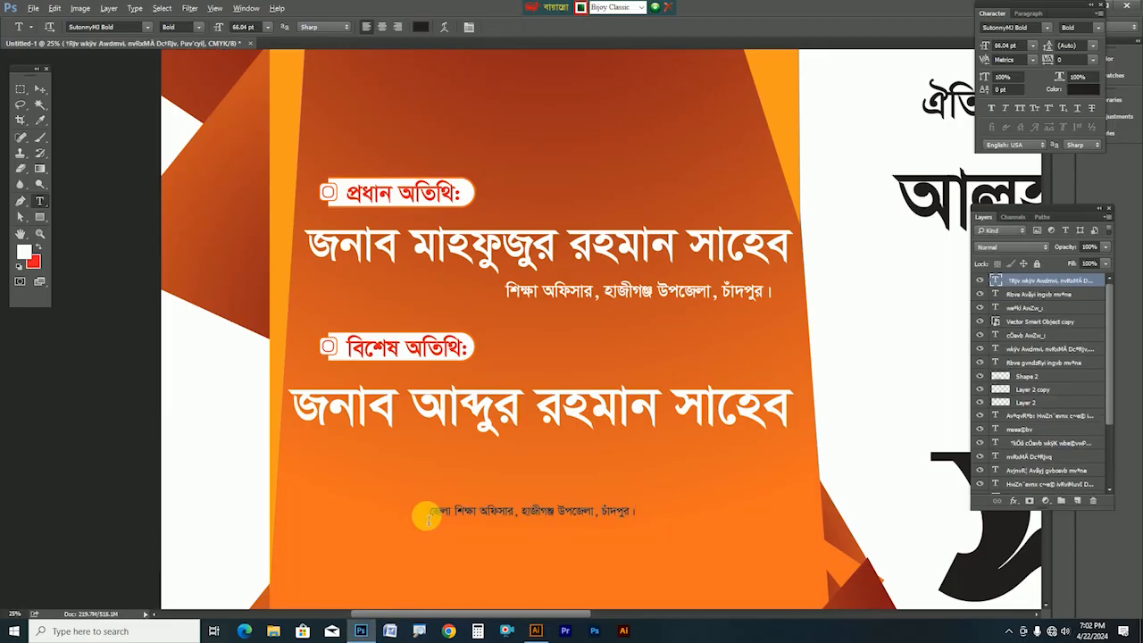
pyautogui.hotkey('alt', 'BackSpace')
pyautogui.hotkey('ctrl', 't')
pyautogui.moveTo(643, 525); pyautogui.dragTo(721, 528)
pyautogui.press('Return')
pyautogui.moveTo(639, 518); pyautogui.dragTo(735, 462)
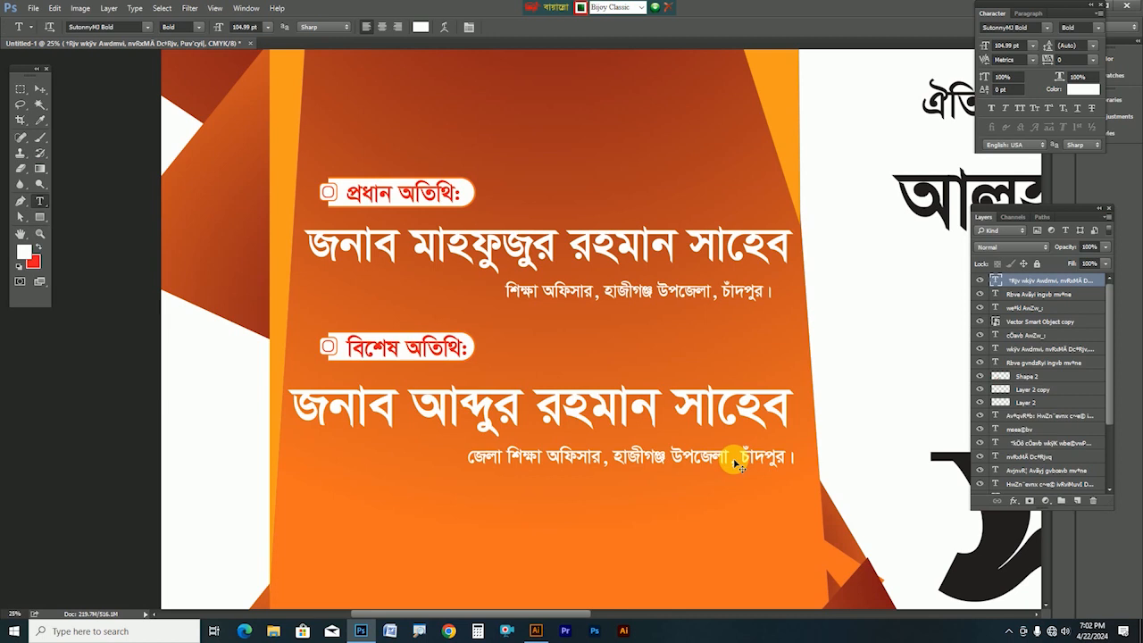
pyautogui.hotkey('ctrl', '-')
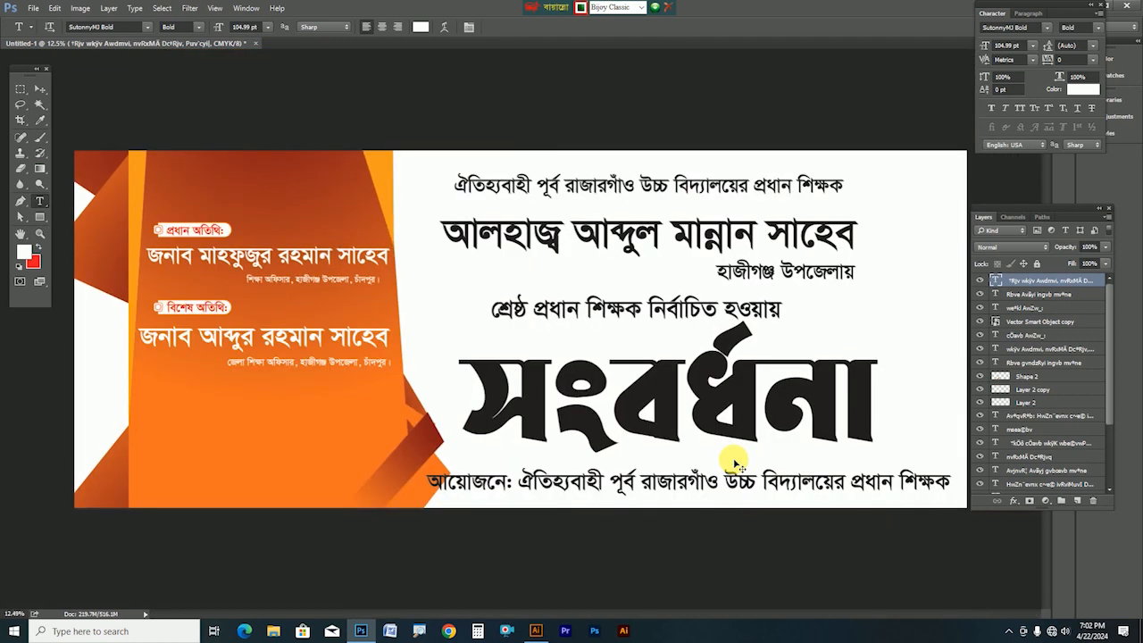
# Place a copy of the বিশেষ অতিথি: label below the second guest's name
pyautogui.click(42, 92)
pyautogui.moveTo(197, 307); pyautogui.dragTo(186, 386)
pyautogui.hotkey('ctrl', 'z')
pyautogui.hotkey('ctrl', '+')
pyautogui.moveTo(141, 420); pyautogui.dragTo(422, 311)
pyautogui.moveTo(344, 191); pyautogui.dragTo(408, 184)
pyautogui.hotkey('ctrl', 'z')
pyautogui.moveTo(317, 195); pyautogui.dragTo(311, 297)
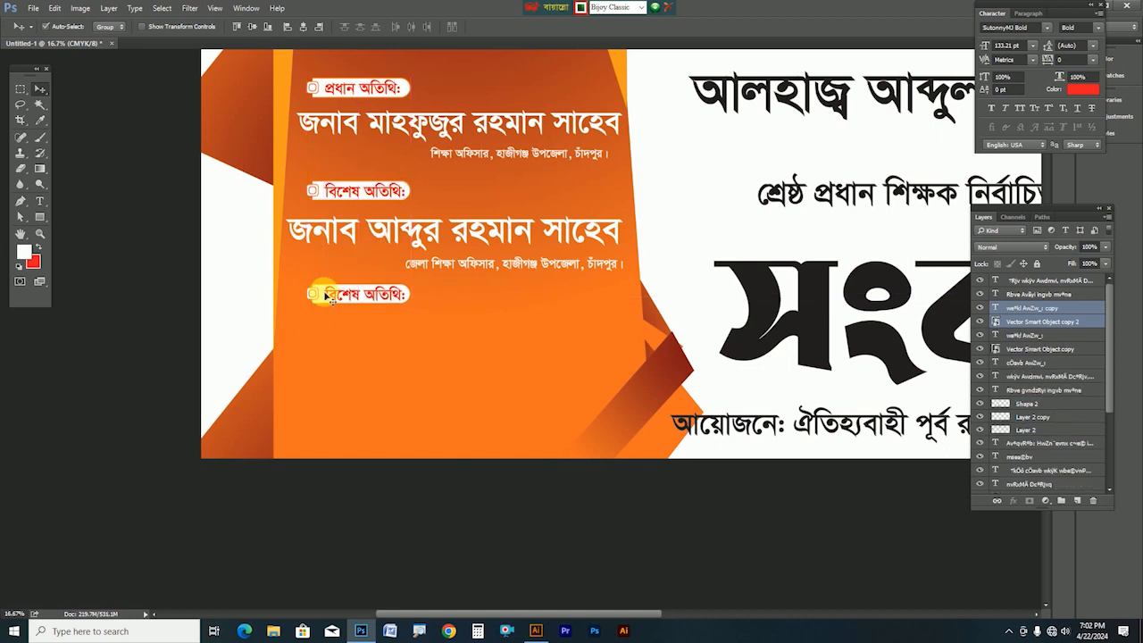
# Add a shrunken copy of the guest name line under the new label
pyautogui.click(435, 234)
pyautogui.moveTo(437, 233); pyautogui.dragTo(440, 335)
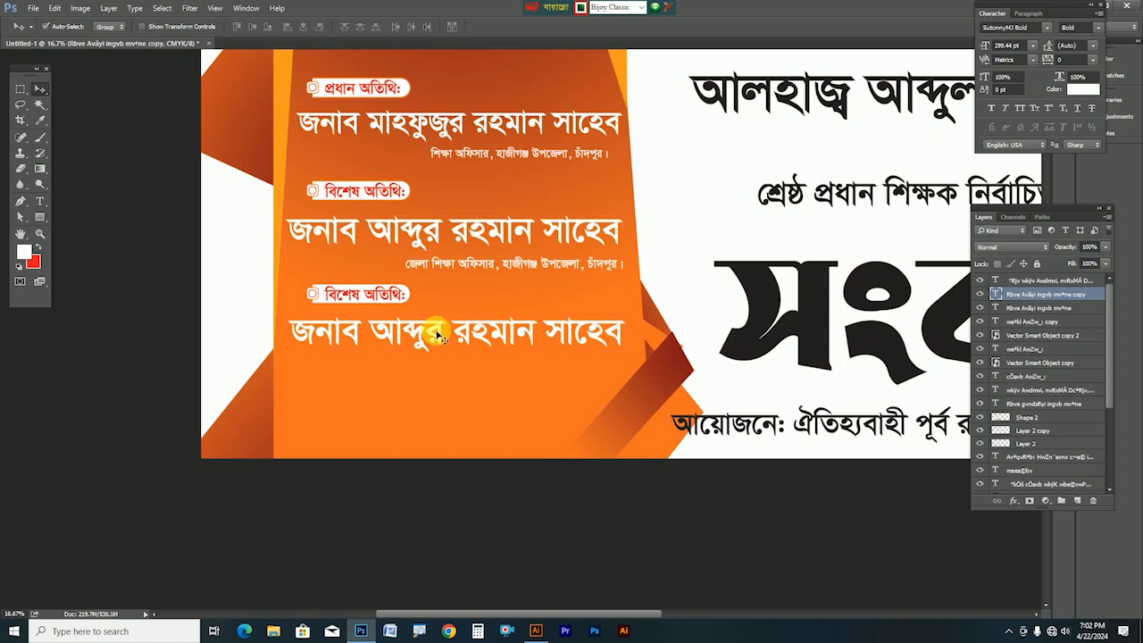
pyautogui.hotkey('ctrl', 't')
pyautogui.moveTo(614, 361); pyautogui.dragTo(539, 362)
pyautogui.press('Return')
pyautogui.moveTo(465, 332); pyautogui.dragTo(457, 399)
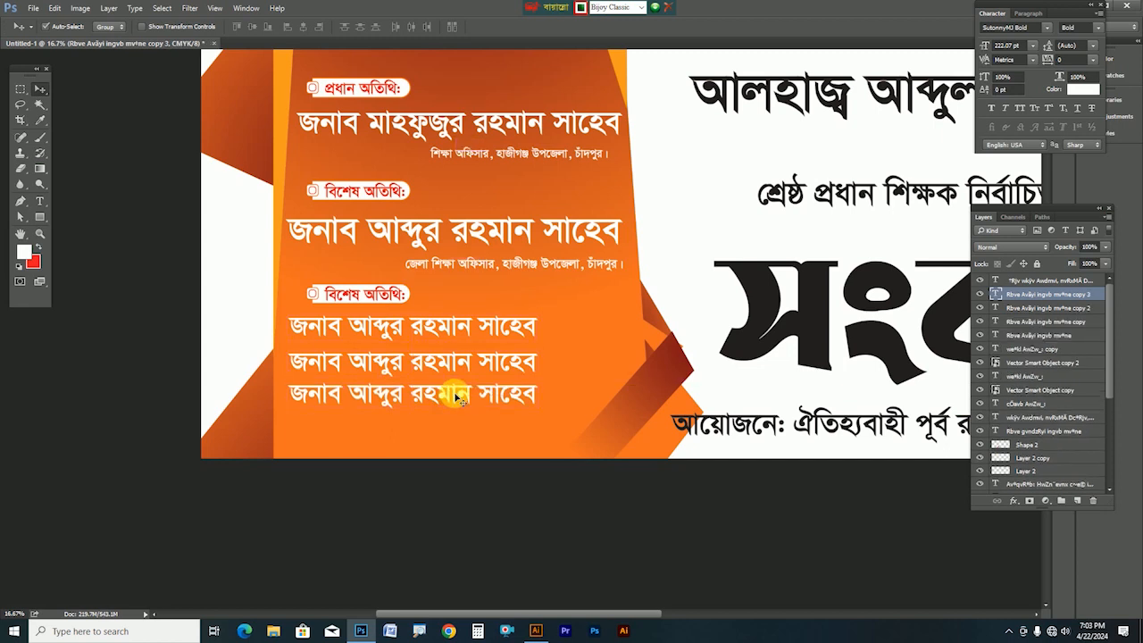
pyautogui.press('Delete')
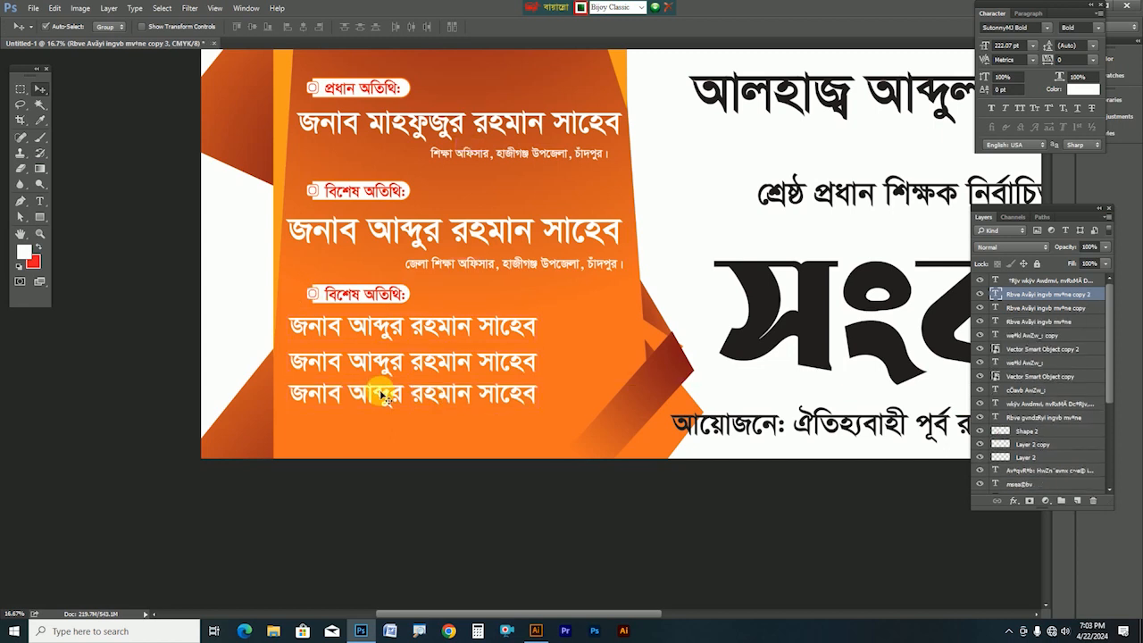
# Copy the label and pill below the names, retype it as সভাপতিত্ব করবেন:, and shrink it to fit
pyautogui.click(319, 297)
pyautogui.keyDown('shift'); pyautogui.click(319, 297); pyautogui.keyUp('shift')
pyautogui.moveTo(318, 297); pyautogui.dragTo(294, 403)
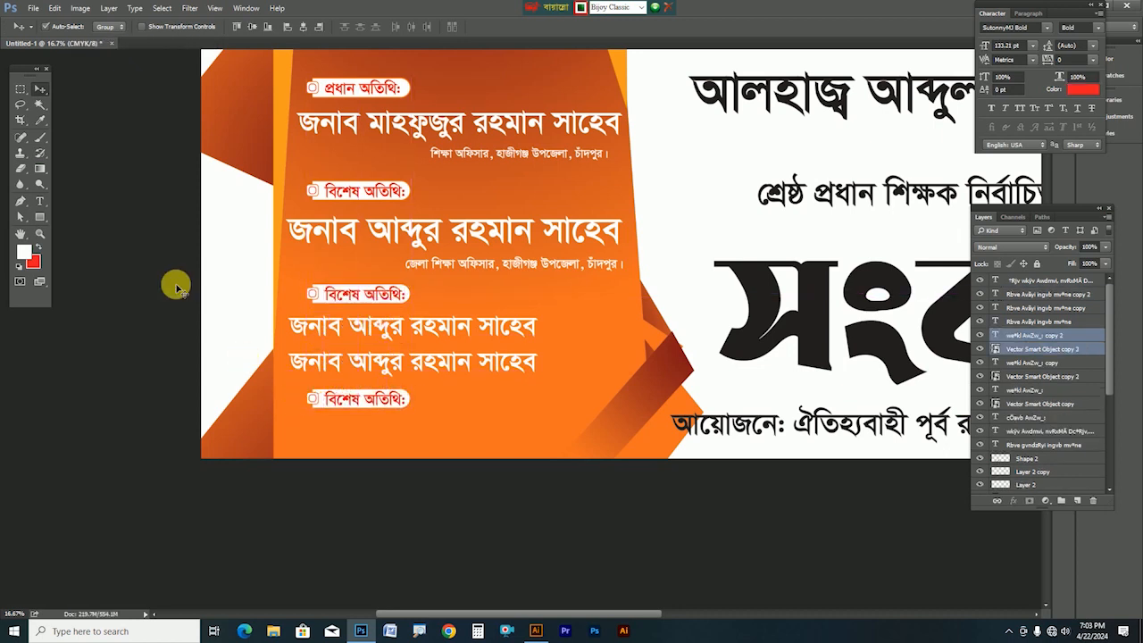
pyautogui.click(39, 201)
pyautogui.click(355, 405)
pyautogui.tripleClick(355, 405)
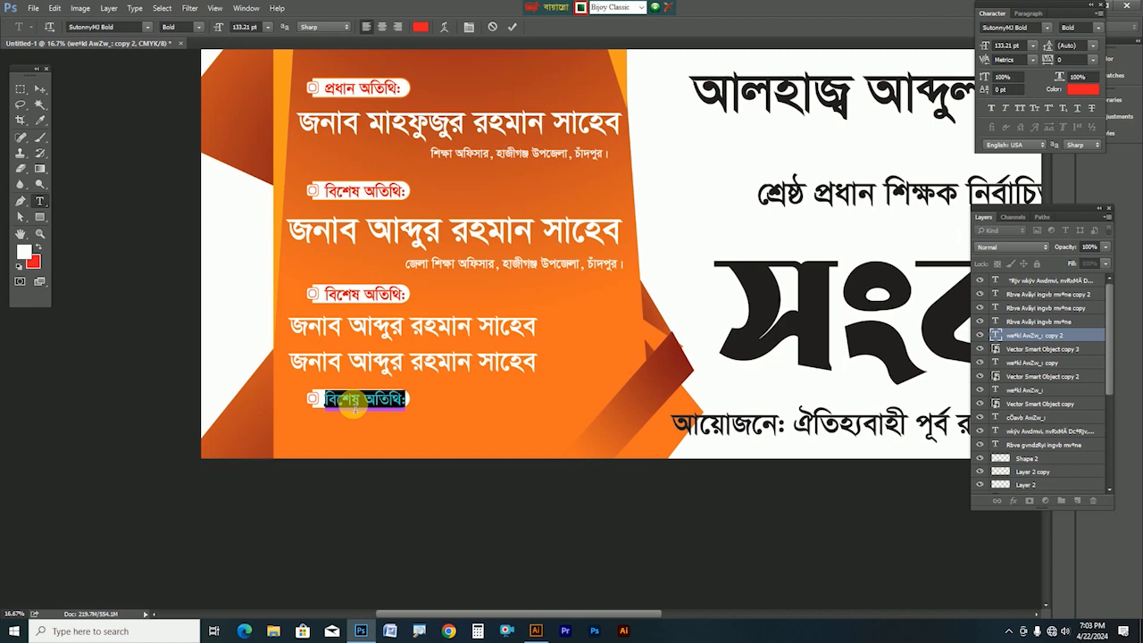
pyautogui.write('সভাপতিত্ব করবেন')
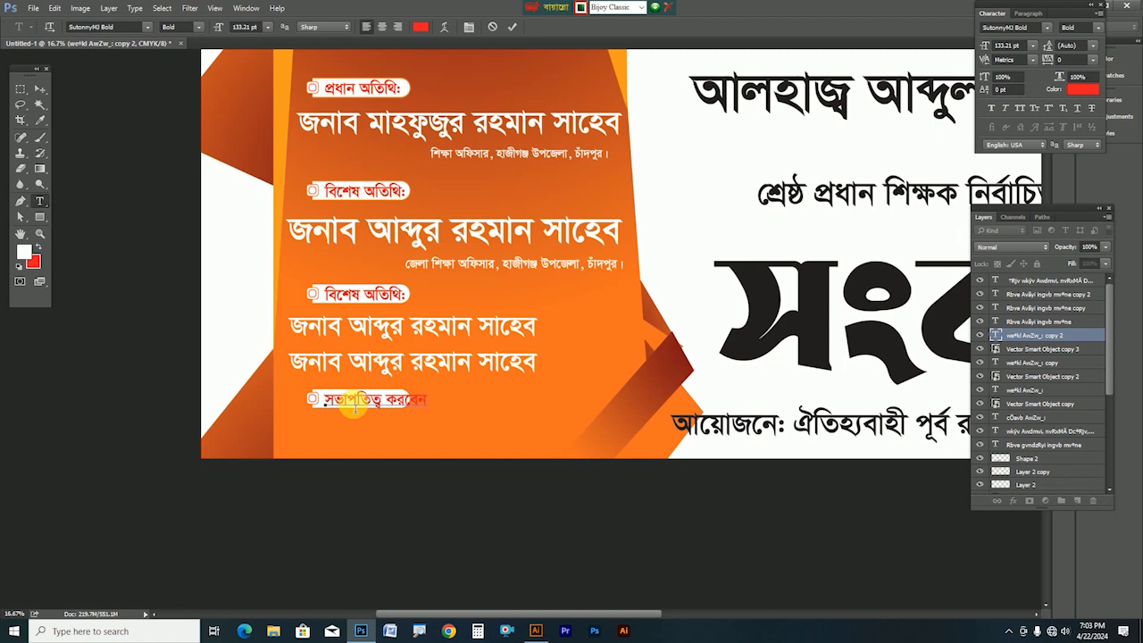
pyautogui.hotkey('ctrl', 'Return')
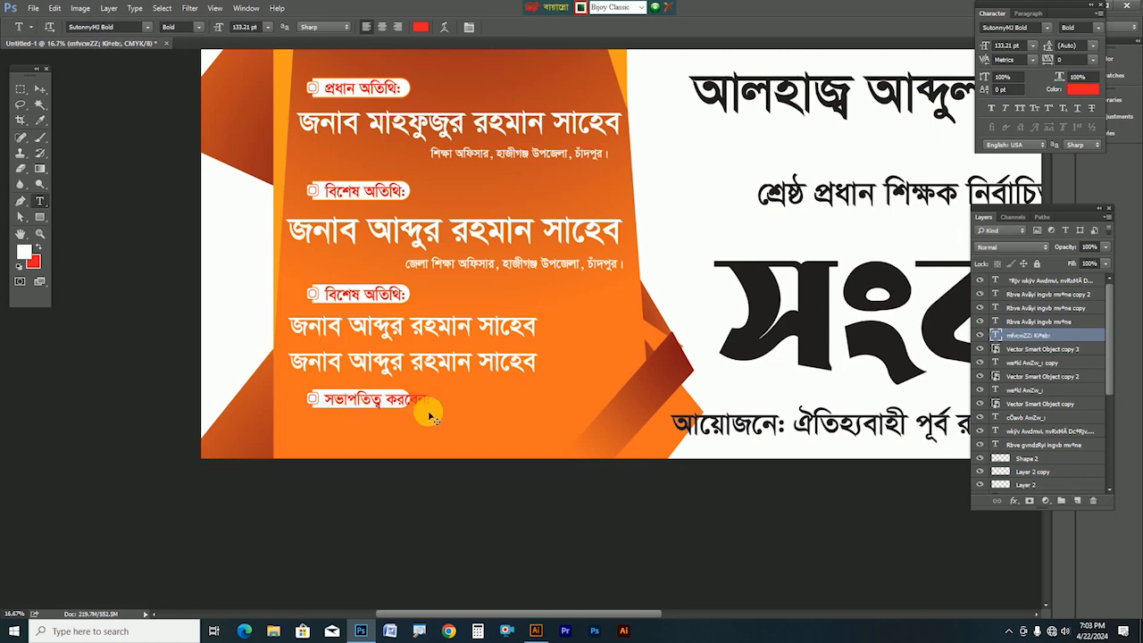
pyautogui.hotkey('ctrl', 't')
pyautogui.moveTo(435, 415); pyautogui.dragTo(413, 419)
pyautogui.press('Return')
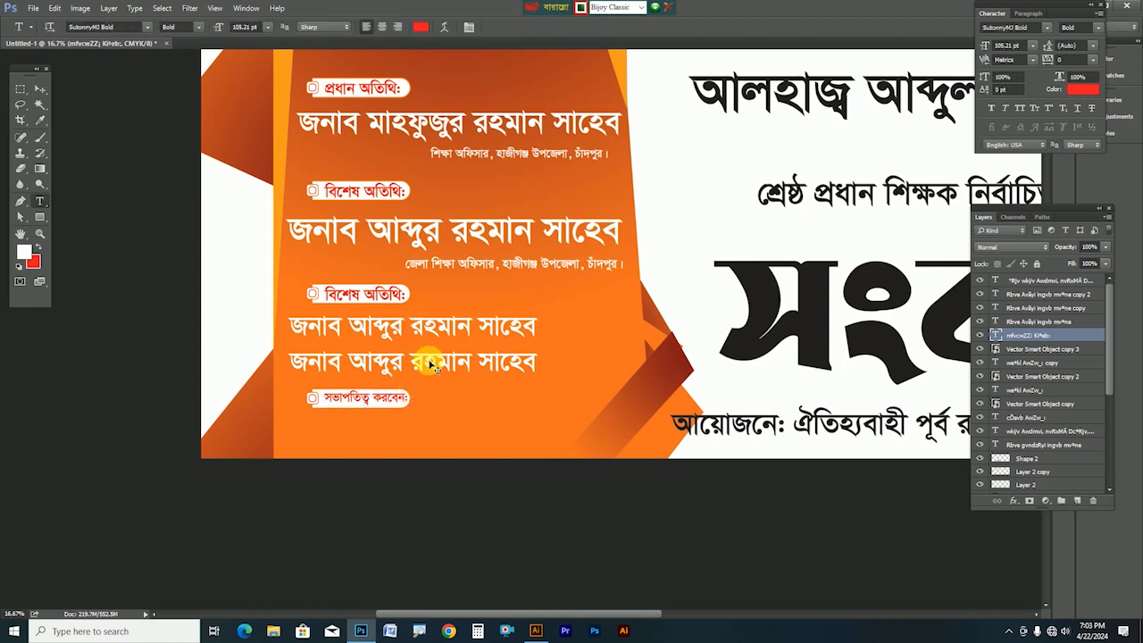
# Copy a name line beneath সভাপতিত্ব করবেন:, change it to the chairperson's name, and move the label off its pill
pyautogui.keyDown('ctrl'); pyautogui.click(430, 365); pyautogui.keyUp('ctrl')
pyautogui.moveTo(421, 360); pyautogui.dragTo(467, 440)
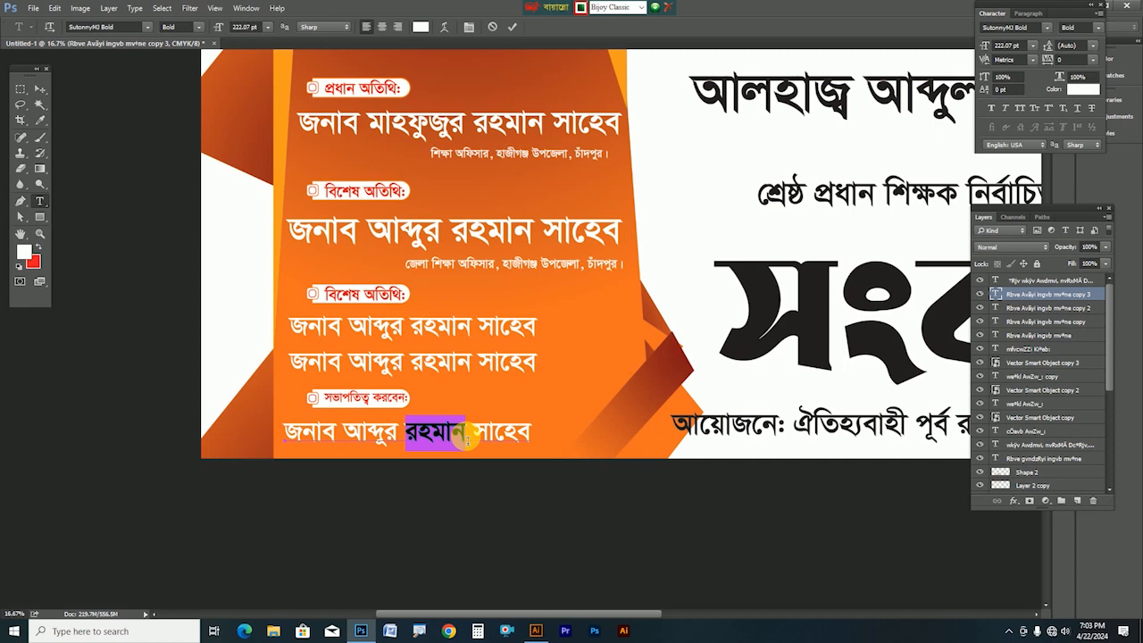
pyautogui.write('হ')
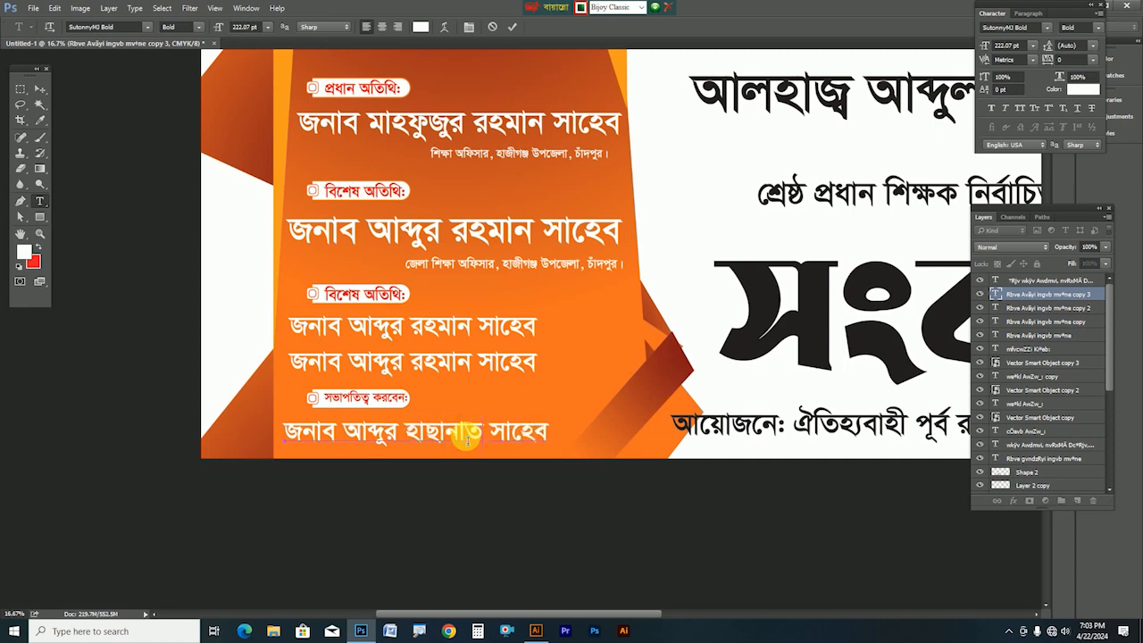
pyautogui.hotkey('ctrl', 'Return')
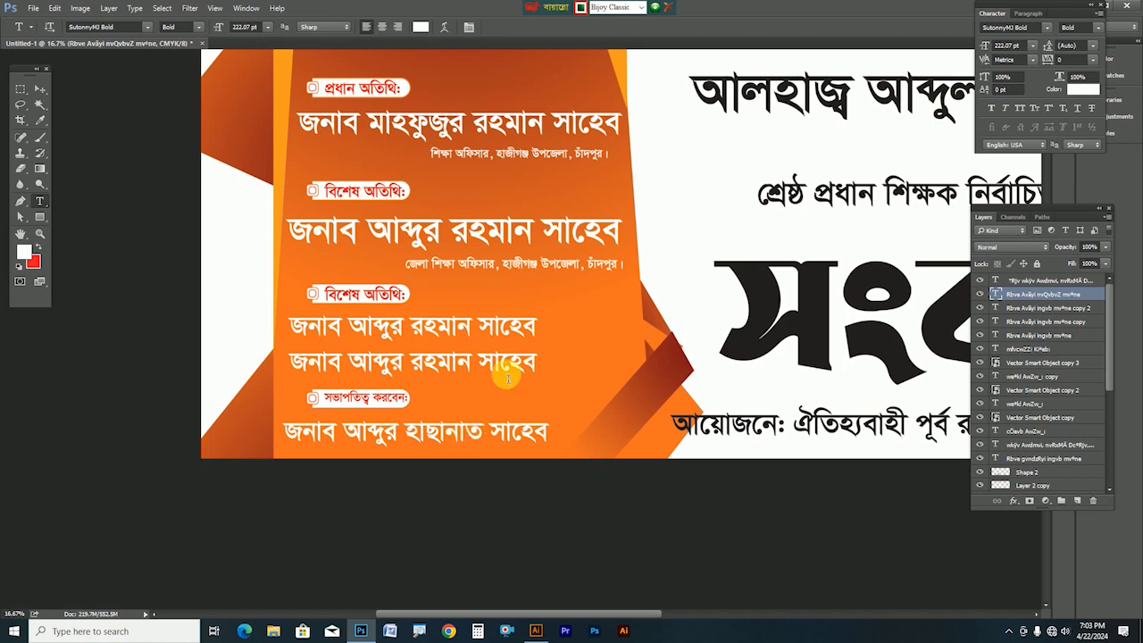
pyautogui.moveTo(503, 358); pyautogui.dragTo(493, 361)
pyautogui.click(40, 88)
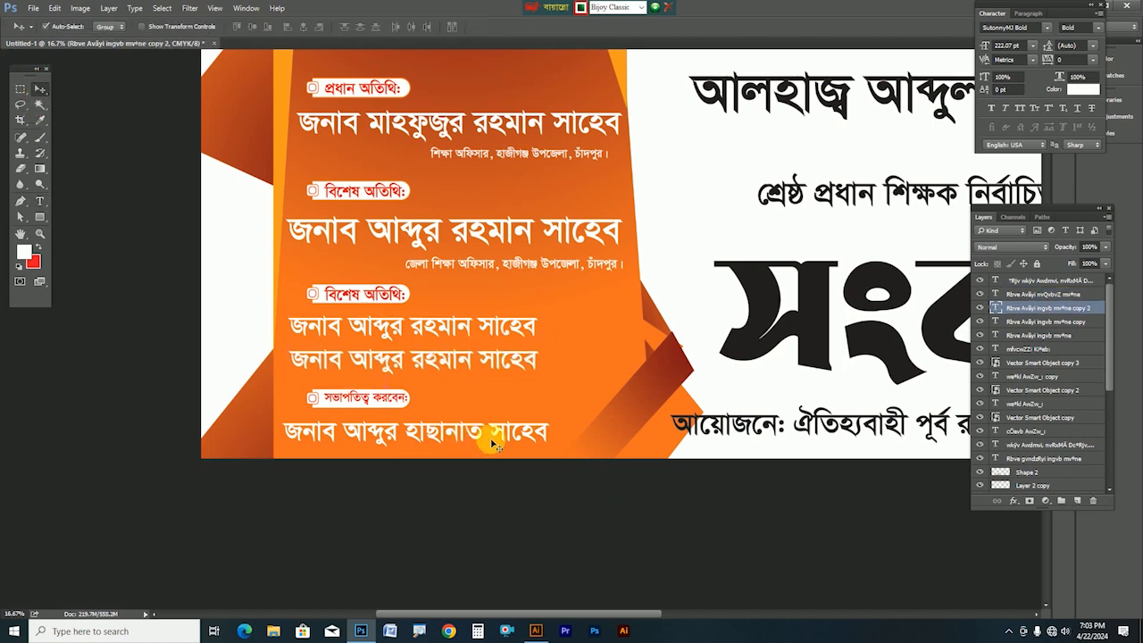
pyautogui.moveTo(375, 399); pyautogui.dragTo(345, 400)
# Delete the pill behind সভাপতিত্ব করবেন: and add a shortened thin white line on a new layer to its right
pyautogui.press('Delete')
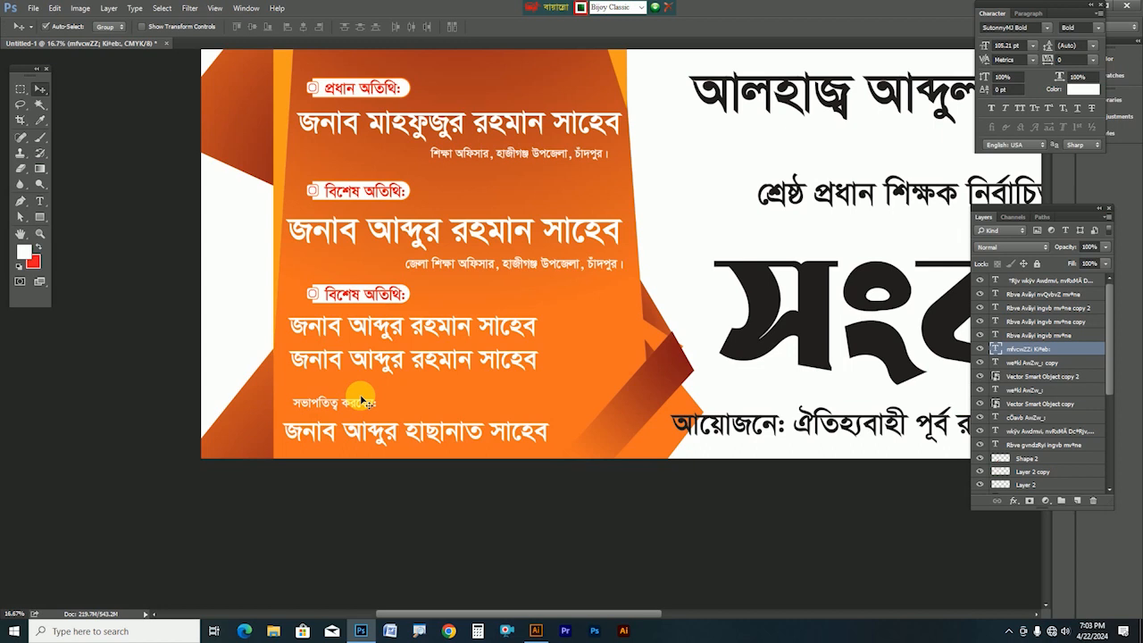
pyautogui.scroll(2, 431, 451)
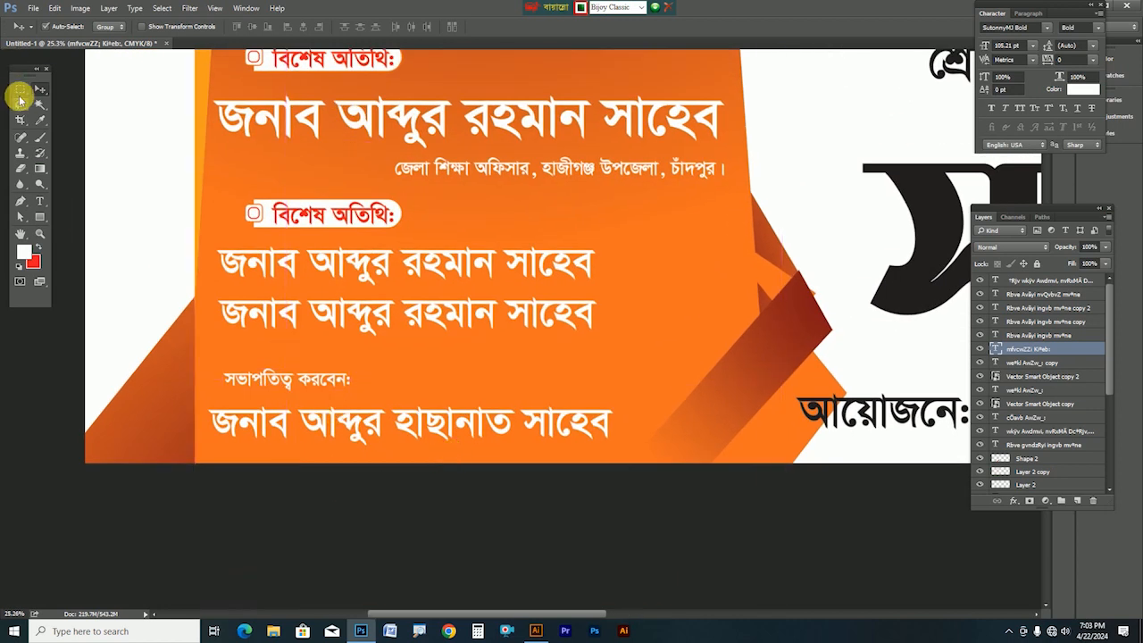
pyautogui.click(20, 96)
pyautogui.moveTo(355, 381); pyautogui.dragTo(701, 384)
pyautogui.hotkey('ctrl', 'shift', 'n')
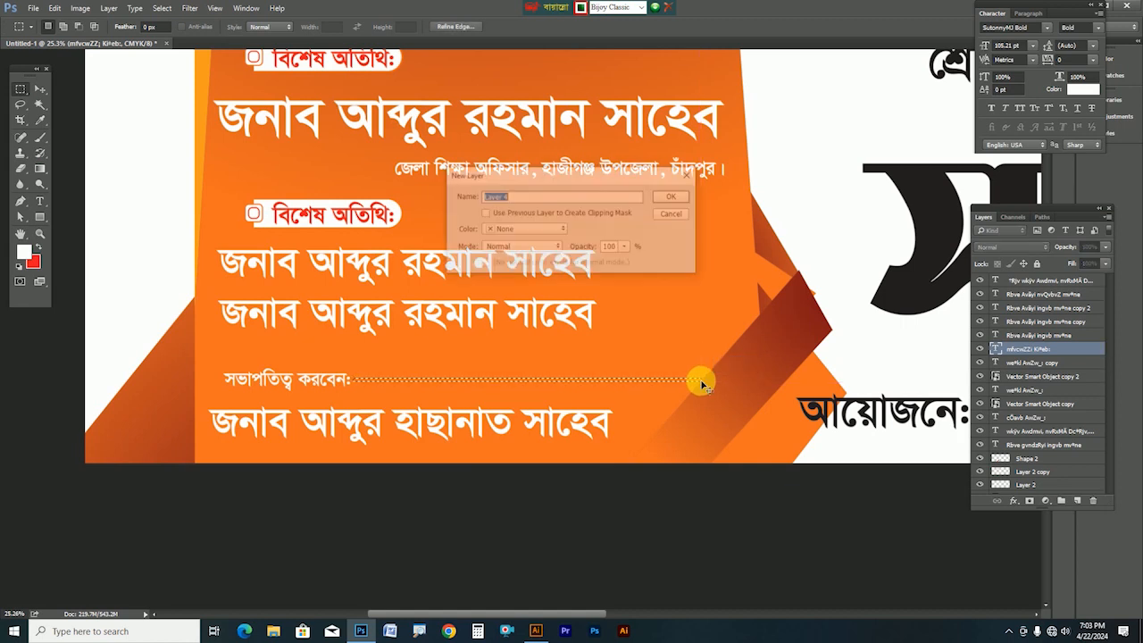
pyautogui.press('Return')
pyautogui.hotkey('alt', 'BackSpace')
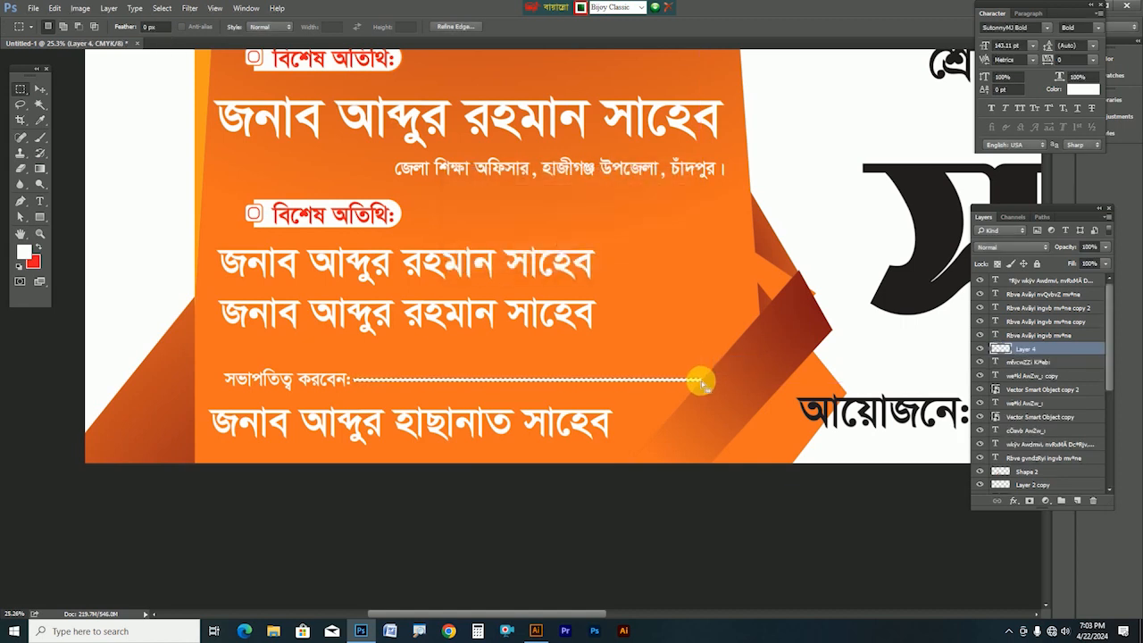
pyautogui.hotkey('ctrl', 't')
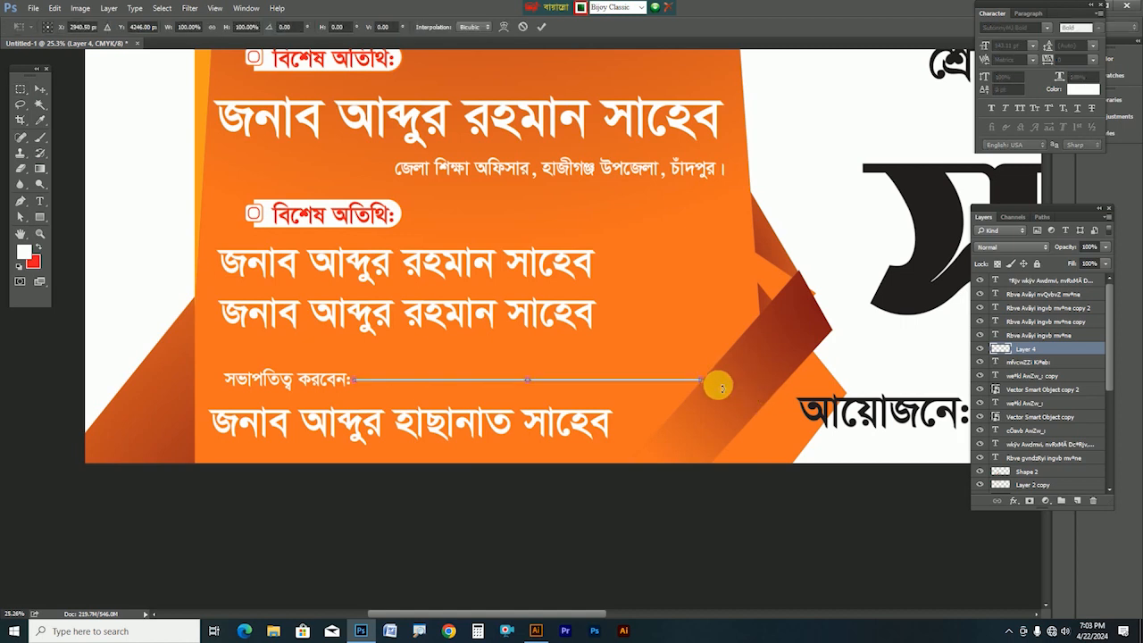
pyautogui.moveTo(701, 384); pyautogui.dragTo(672, 382)
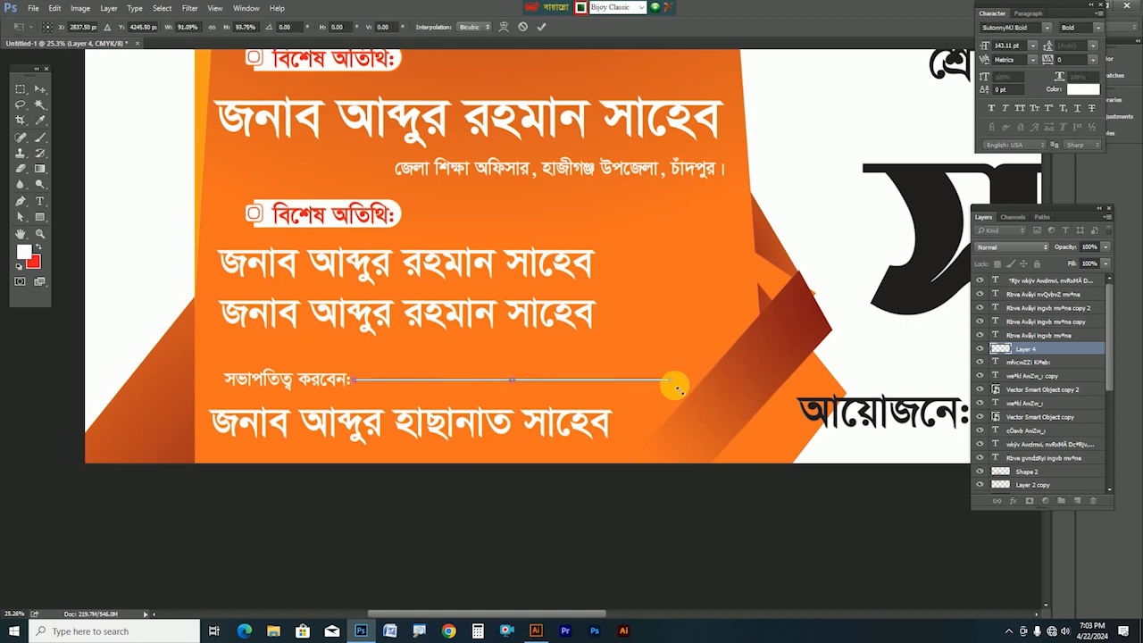
pyautogui.press('Return')
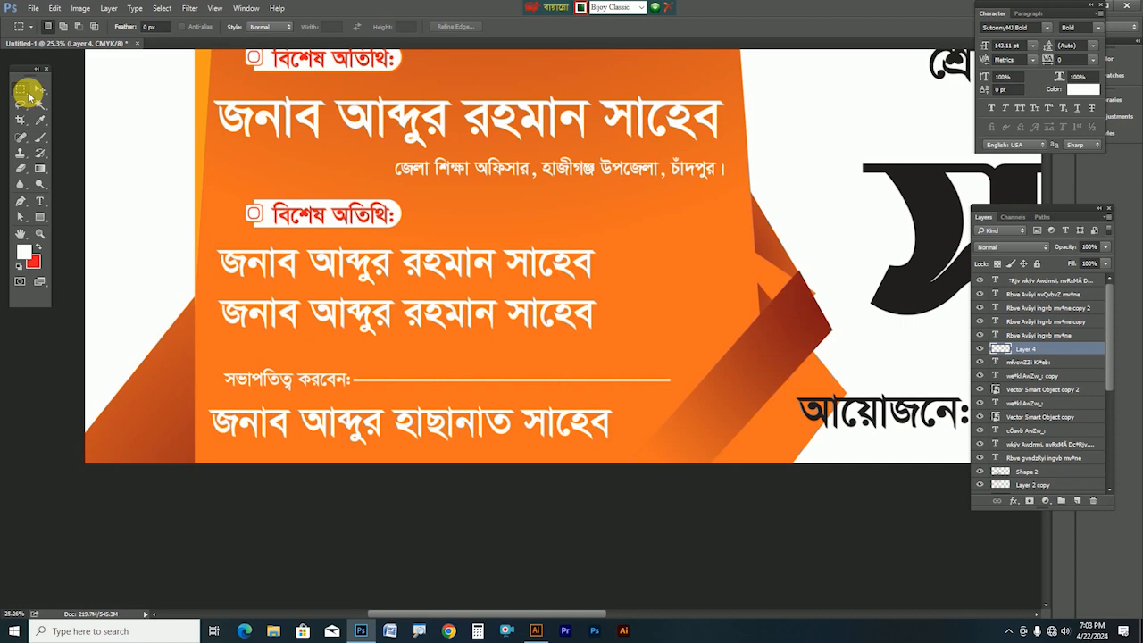
pyautogui.moveTo(505, 384); pyautogui.dragTo(503, 485)
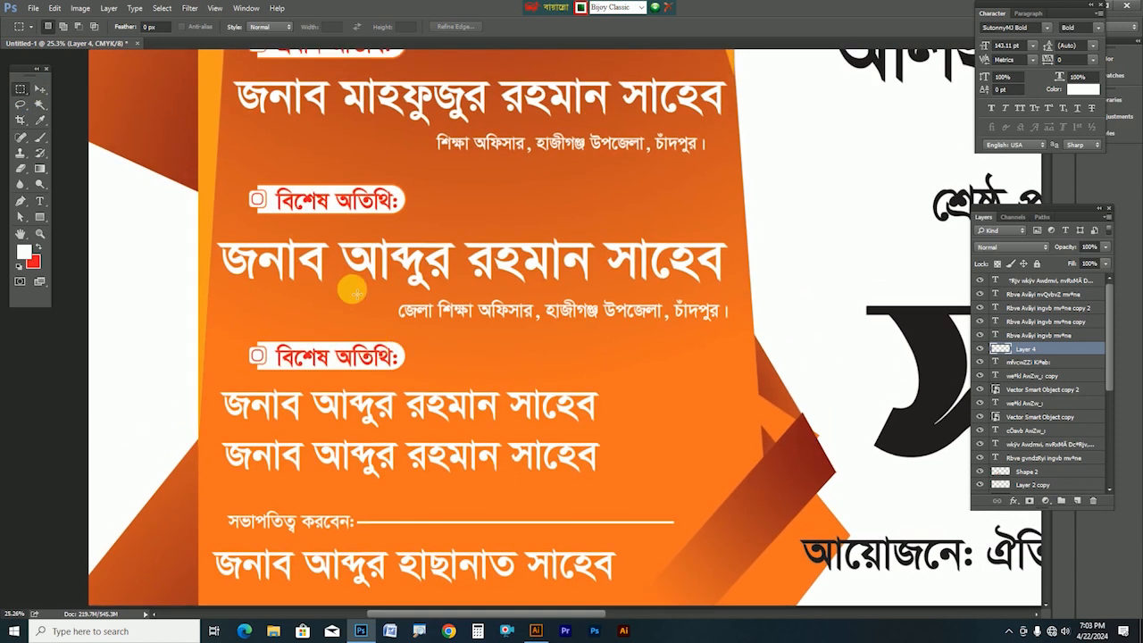
# Remove the pill behind the second বিশেষ অতিথি: label and make its text white
pyautogui.click(39, 90)
pyautogui.moveTo(309, 359); pyautogui.dragTo(277, 373)
pyautogui.moveTo(365, 356); pyautogui.dragTo(375, 334)
pyautogui.press('Delete')
pyautogui.moveTo(311, 373); pyautogui.dragTo(305, 363)
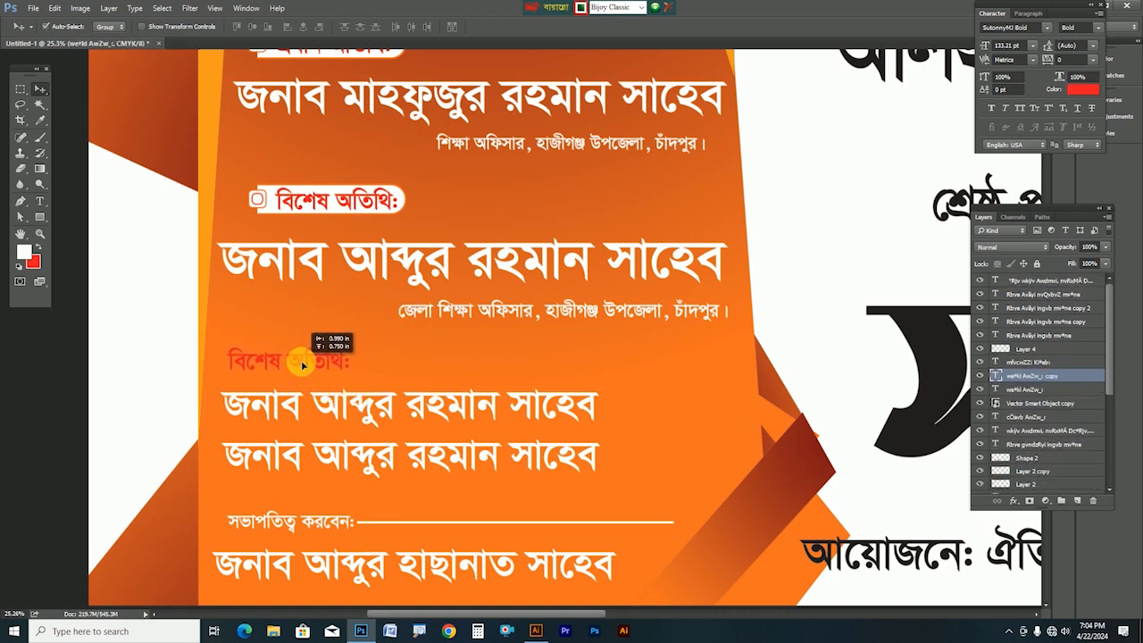
pyautogui.hotkey('alt', 'BackSpace')
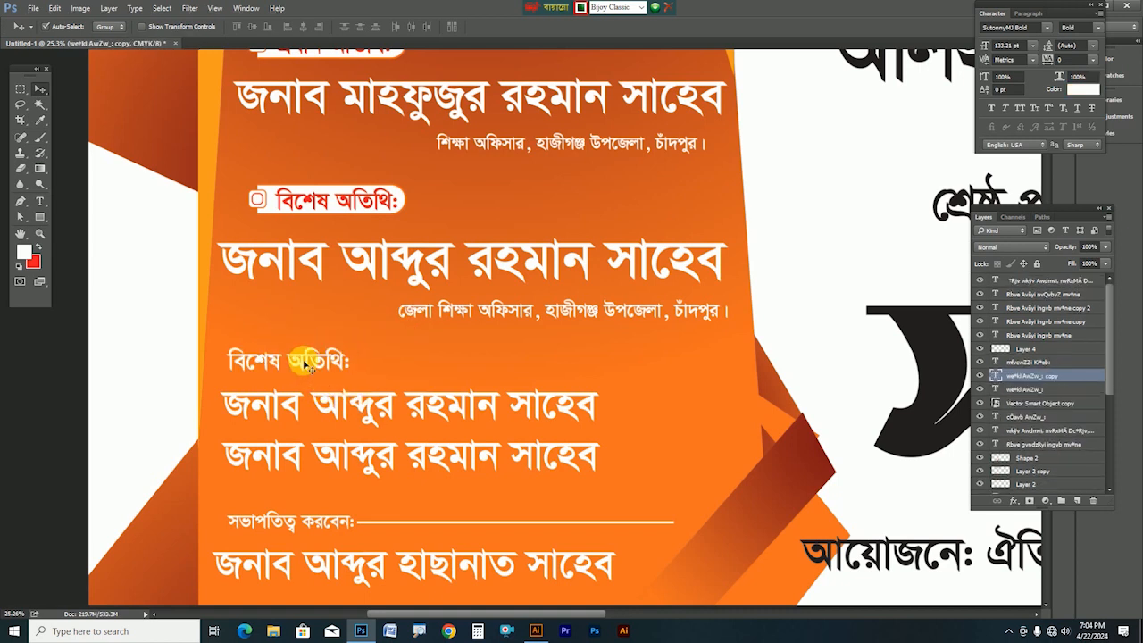
# Place a copy of the white line beside the বিশেষ অতিথি: label
pyautogui.click(420, 527)
pyautogui.moveTo(420, 526); pyautogui.dragTo(414, 363)
pyautogui.keyDown('ctrl'); pyautogui.keyDown('alt'); pyautogui.click(464, 359); pyautogui.keyUp('alt'); pyautogui.keyUp('ctrl')
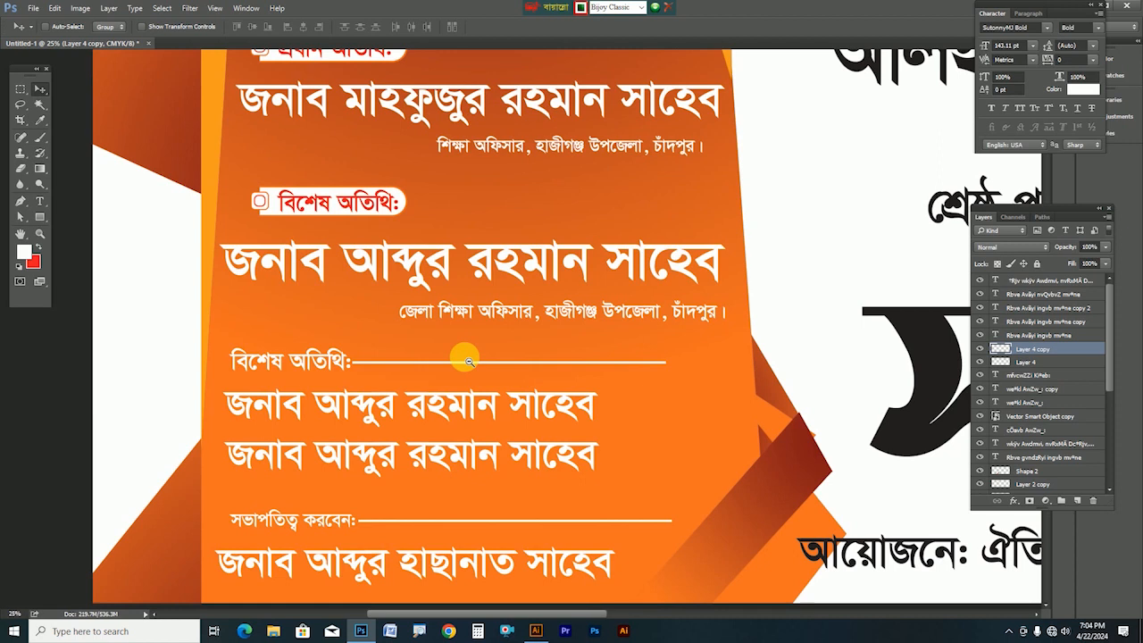
pyautogui.keyDown('ctrl'); pyautogui.keyDown('alt'); pyautogui.click(469, 361); pyautogui.keyUp('alt'); pyautogui.keyUp('ctrl')
pyautogui.moveTo(479, 369); pyautogui.dragTo(374, 382)
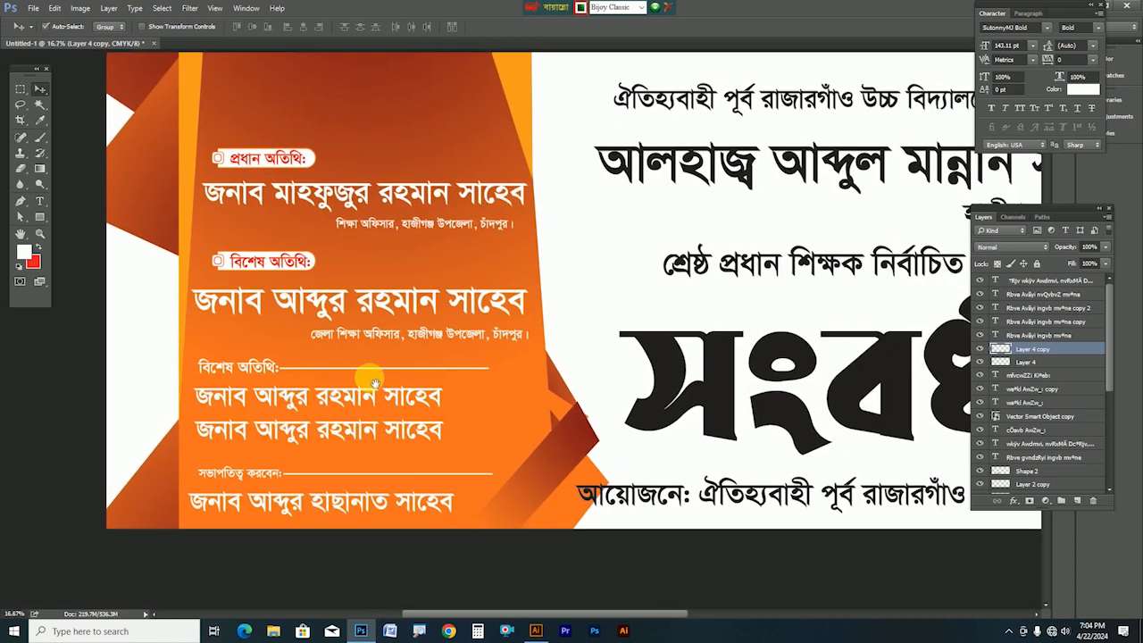
pyautogui.keyDown('ctrl'); pyautogui.keyDown('alt'); pyautogui.click(375, 382); pyautogui.keyUp('alt'); pyautogui.keyUp('ctrl')
# Shift the orange diagonal shape up-right and scale the headline name line down slightly
pyautogui.moveTo(406, 418); pyautogui.dragTo(446, 440)
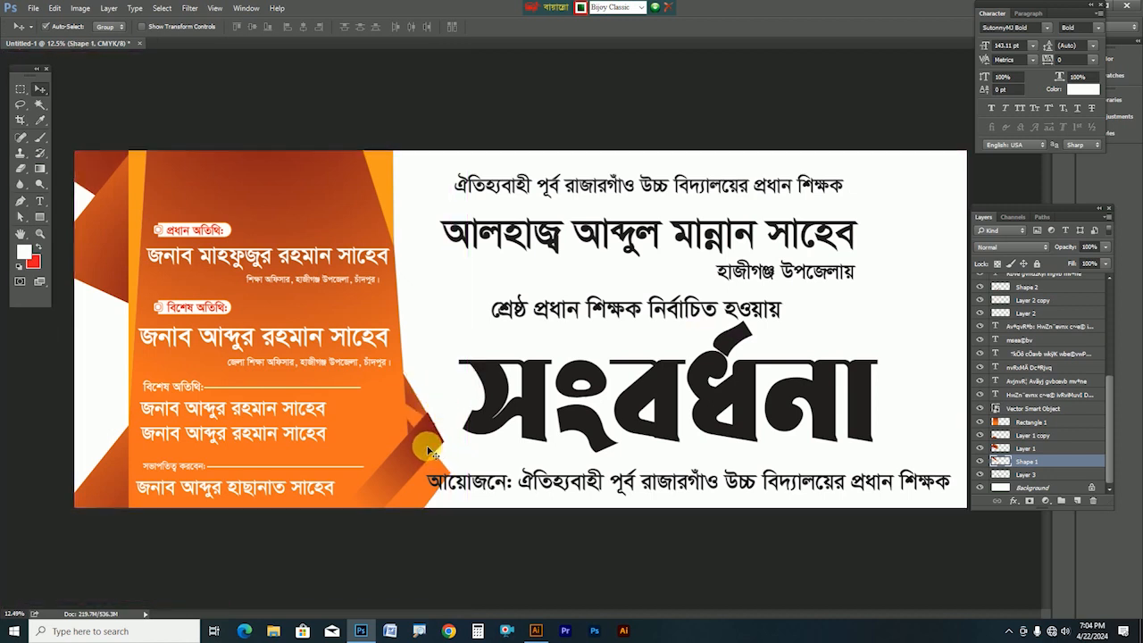
pyautogui.press('Tab')
pyautogui.press('Tab')
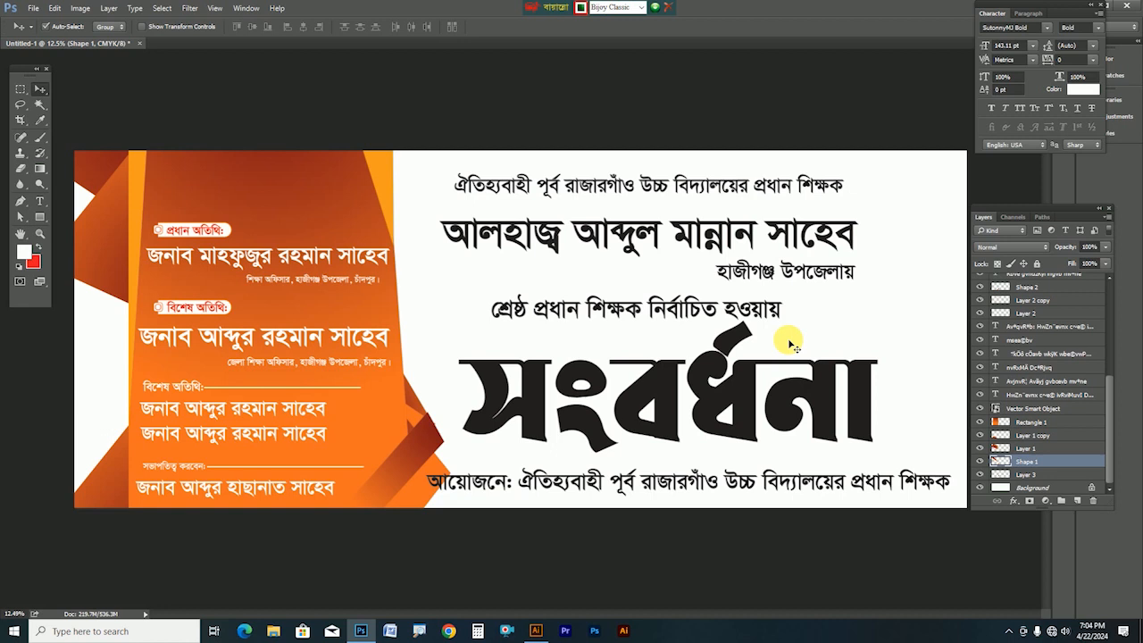
pyautogui.click(603, 234)
pyautogui.hotkey('ctrl', 't')
pyautogui.moveTo(865, 252); pyautogui.dragTo(843, 238)
pyautogui.press('Return')
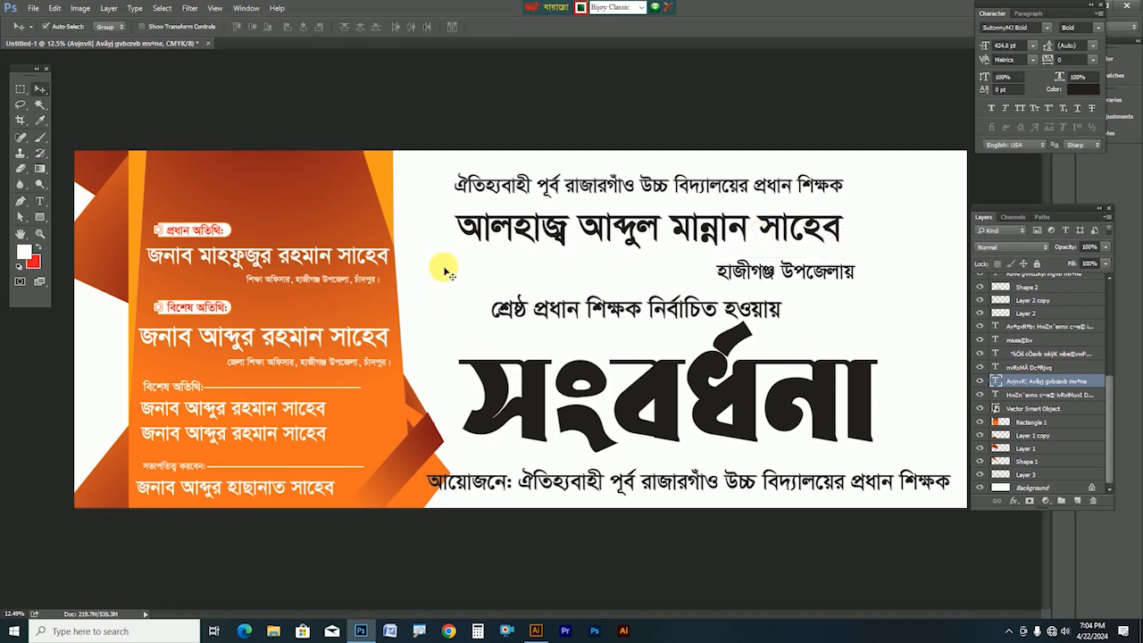
pyautogui.click(447, 273)
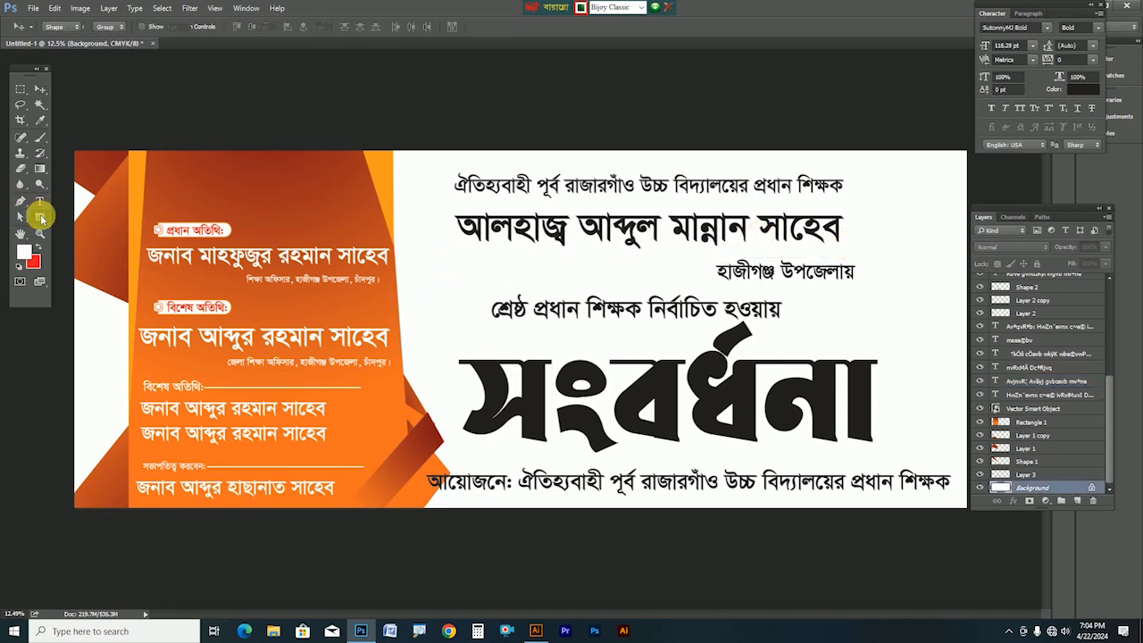
# Draw a rounded rectangle around the headline name line
pyautogui.click(41, 217)
pyautogui.click(87, 226)
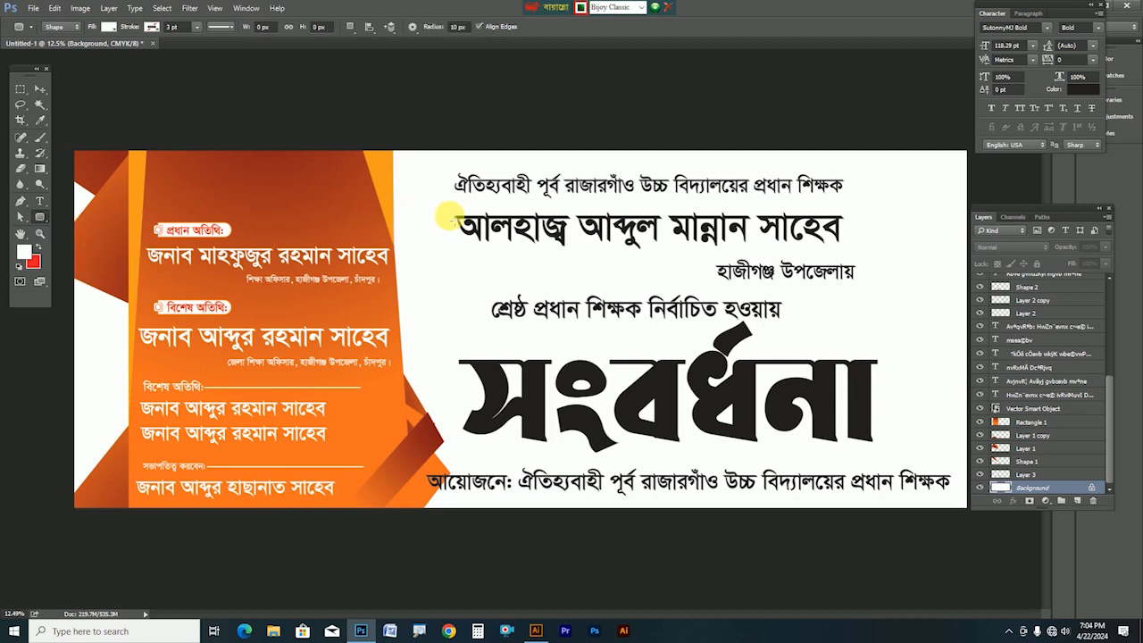
pyautogui.moveTo(441, 207); pyautogui.dragTo(879, 253)
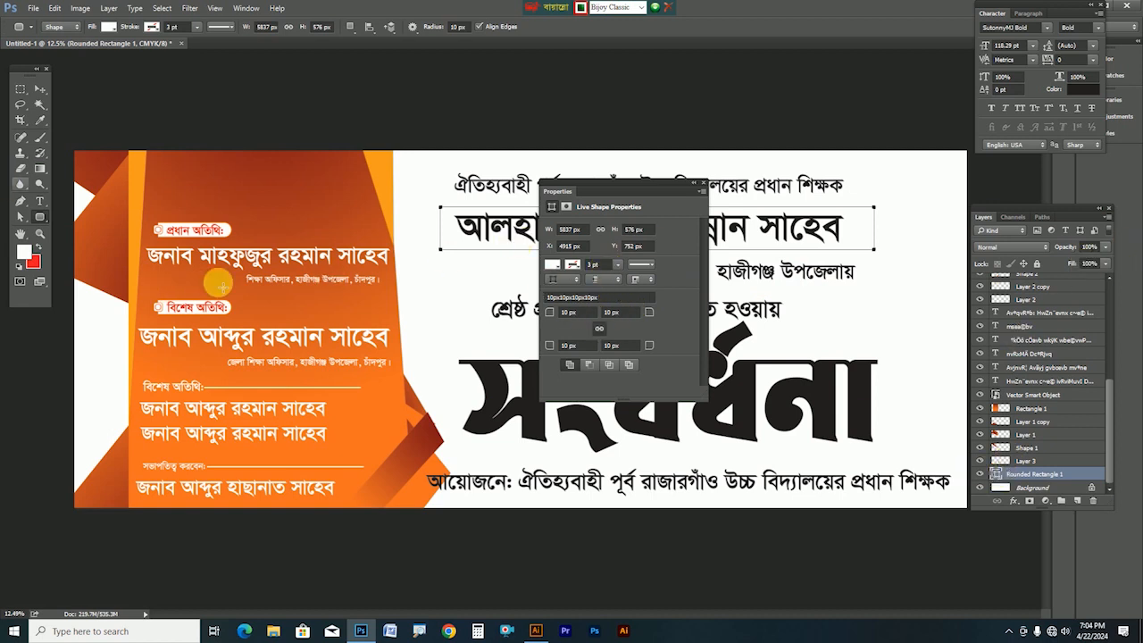
# Fill the rounded rectangle with orange sampled from the banner artwork
pyautogui.doubleClick(996, 476)
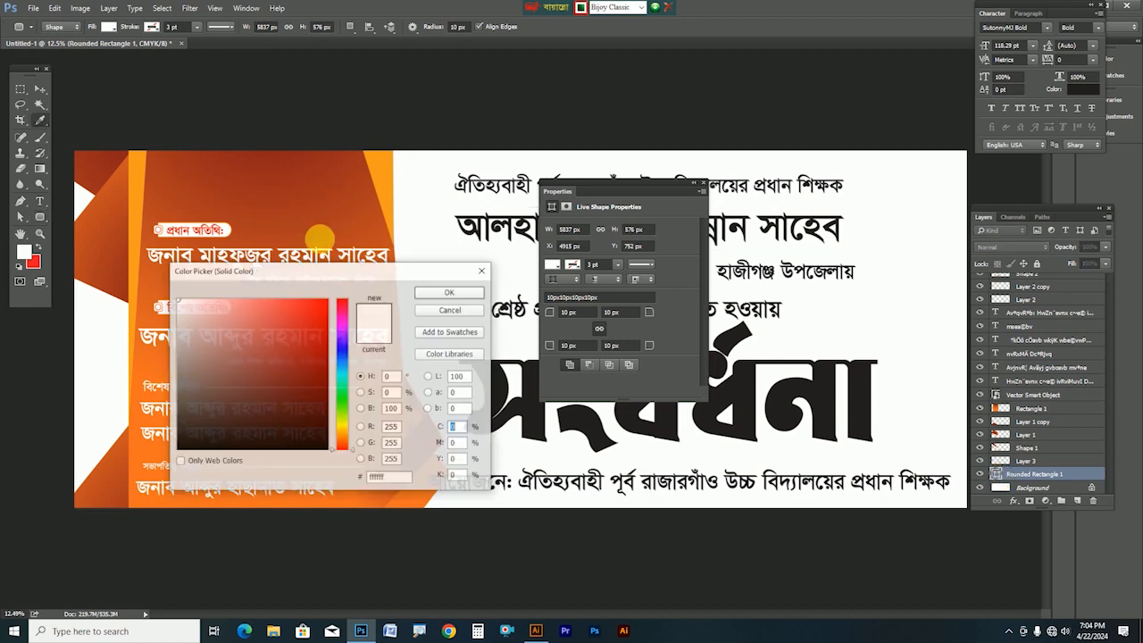
pyautogui.click(344, 197)
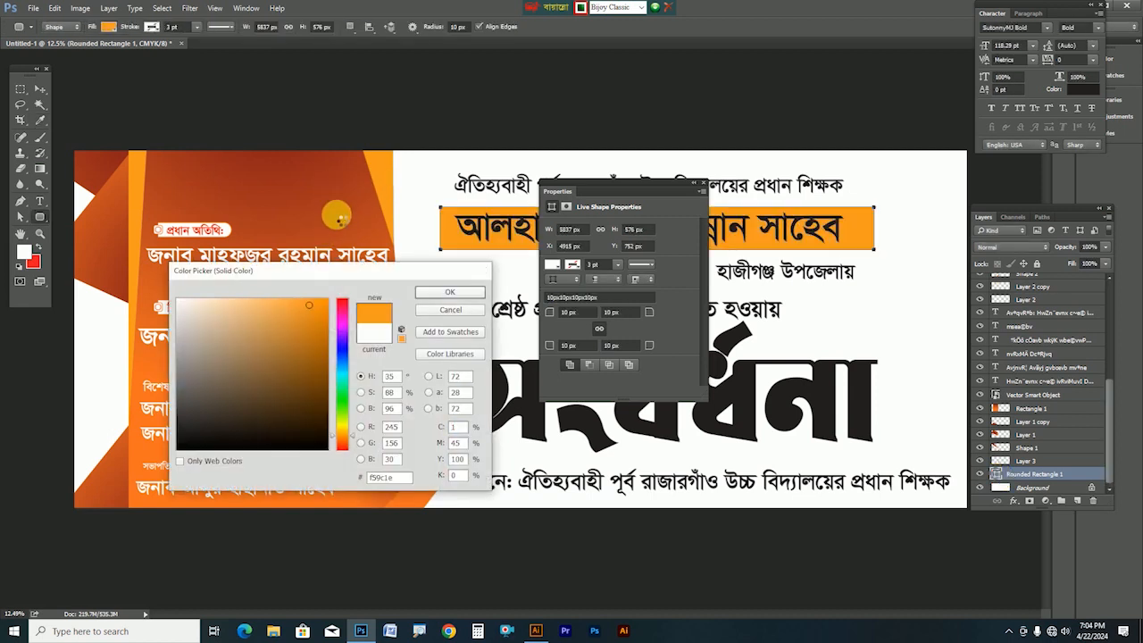
pyautogui.press('Return')
pyautogui.click(702, 189)
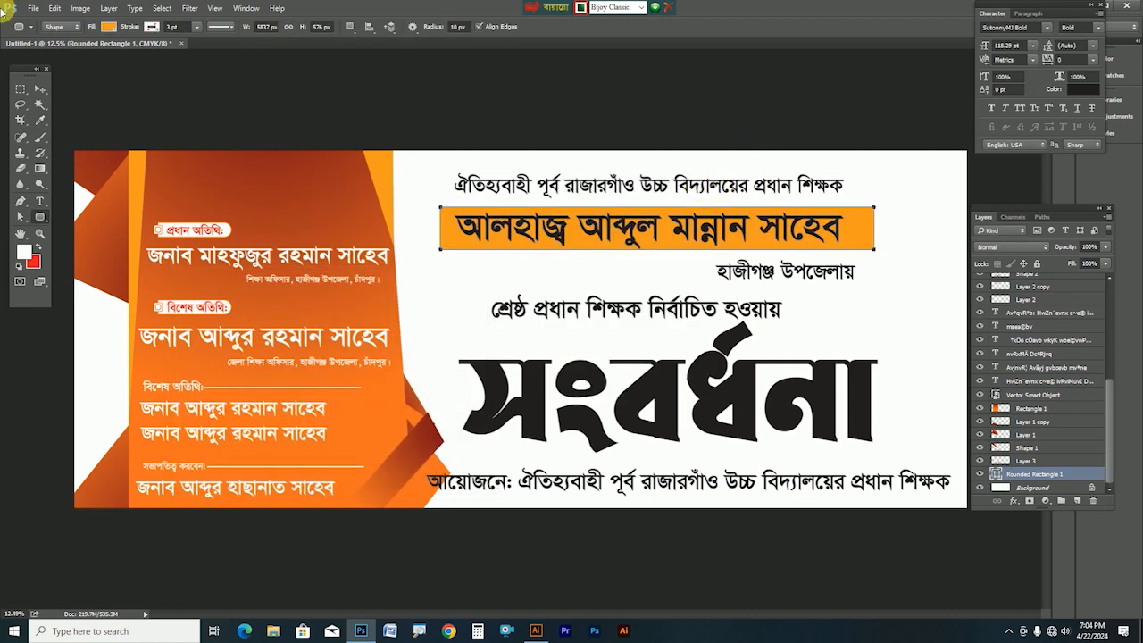
pyautogui.click(42, 90)
# Tighten the text line spacing, nudging the bottom organiser line right and narrowing it
pyautogui.moveTo(777, 271); pyautogui.dragTo(781, 234)
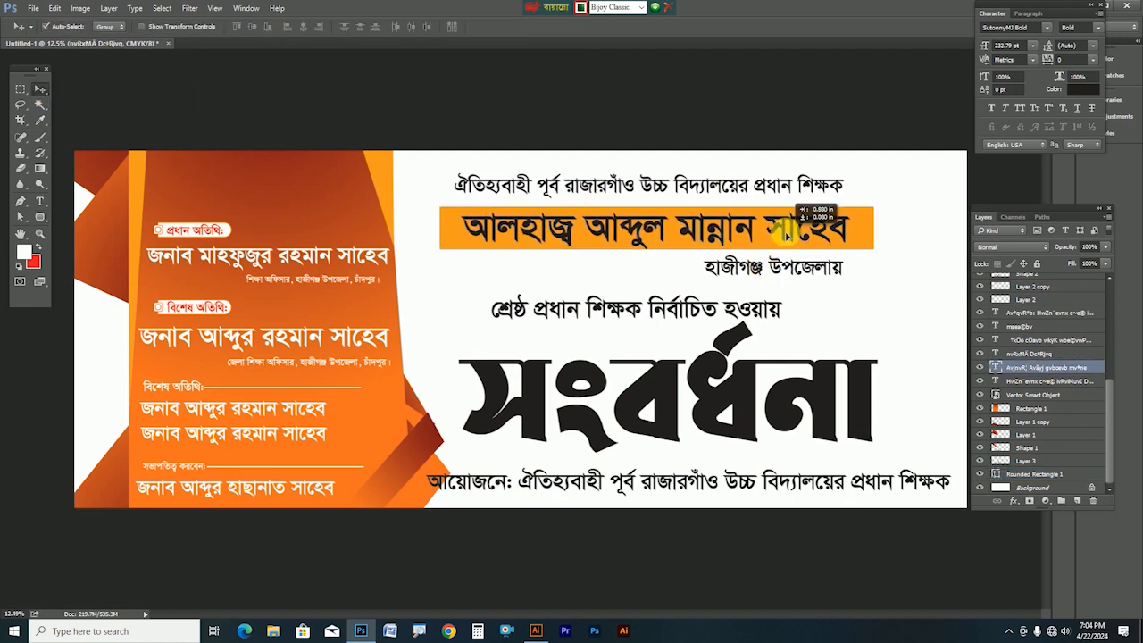
pyautogui.moveTo(728, 310); pyautogui.dragTo(734, 295)
pyautogui.moveTo(741, 368); pyautogui.dragTo(740, 358)
pyautogui.moveTo(580, 486); pyautogui.dragTo(599, 492)
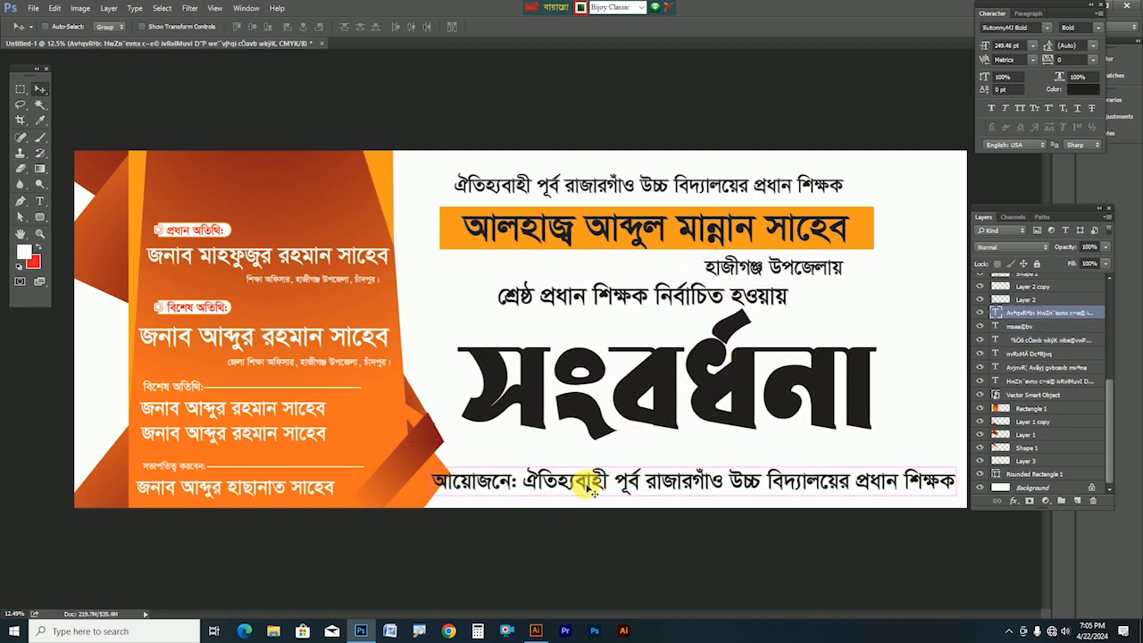
pyautogui.hotkey('ctrl', 't')
pyautogui.moveTo(431, 470); pyautogui.dragTo(466, 475)
pyautogui.press('Return')
# Duplicate the orange ribbon and stretch the copy behind the bottom organiser line
pyautogui.rightClick(927, 421)
pyautogui.click(960, 437)
pyautogui.moveTo(874, 243); pyautogui.dragTo(1041, 476)
pyautogui.press('Tab')
pyautogui.press('Return')
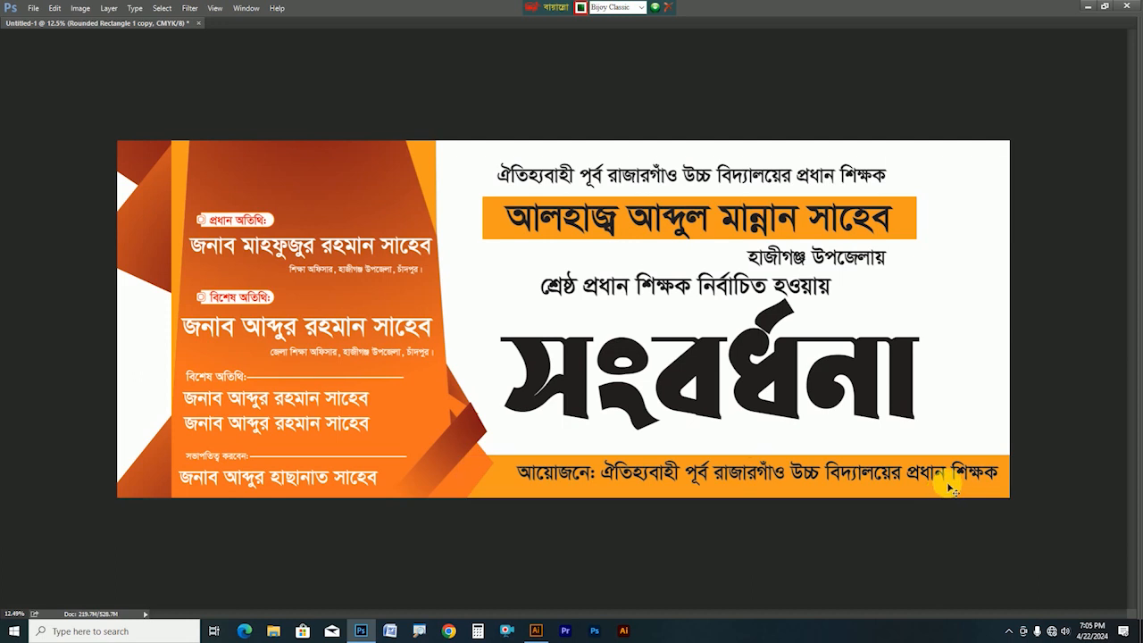
pyautogui.press('Tab')
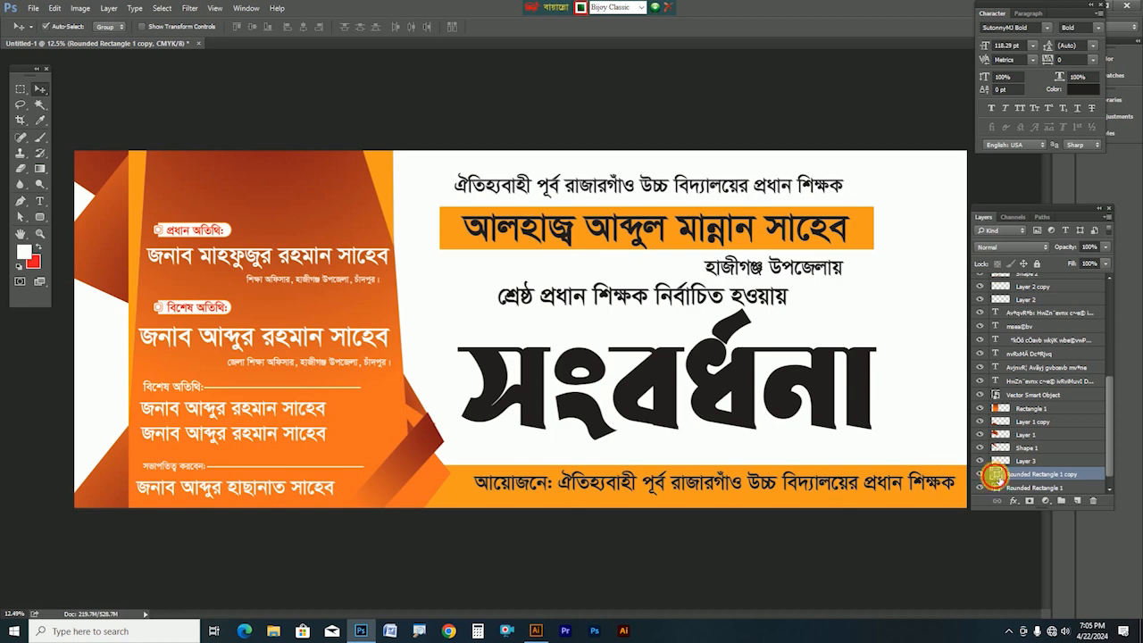
# Change the bottom strip's colour to a dark green
pyautogui.doubleClick(996, 475)
pyautogui.click(337, 409)
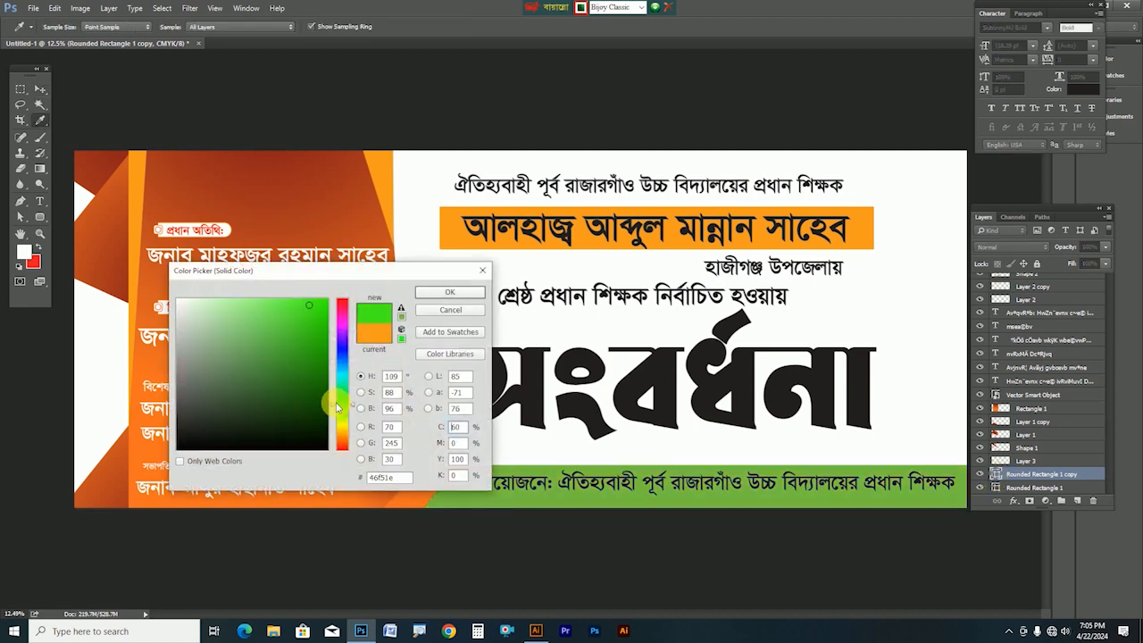
pyautogui.click(227, 300)
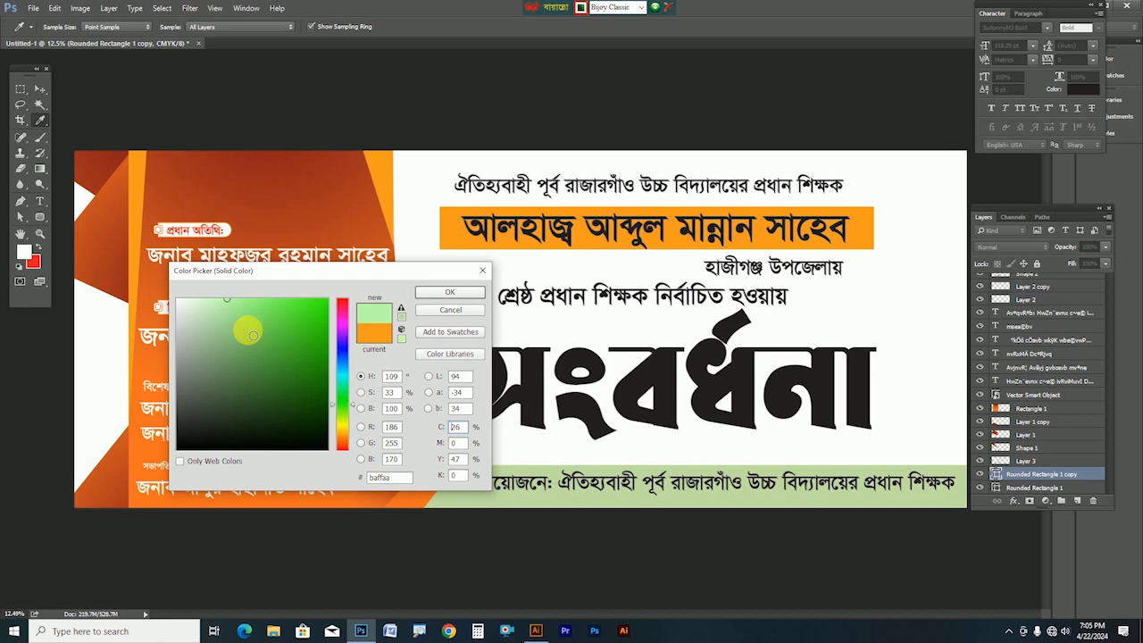
pyautogui.moveTo(214, 300)
pyautogui.mouseDown()
pyautogui.moveTo(291, 324)
pyautogui.moveTo(502, 355)
pyautogui.mouseUp()
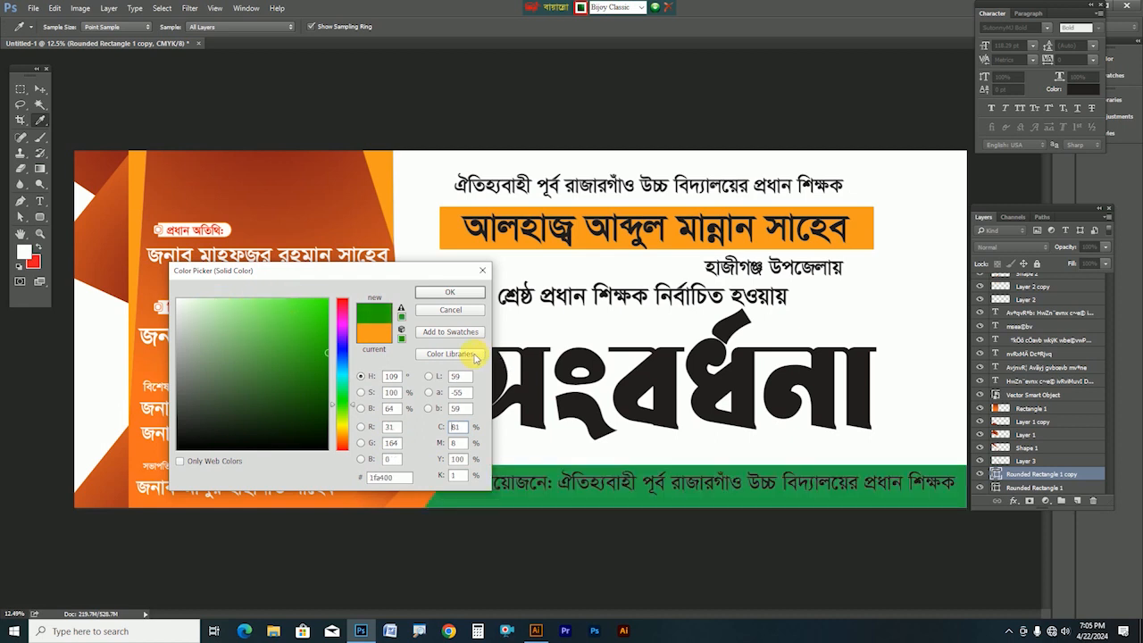
pyautogui.press('Return')
# Make the bottom আয়োজনে: organiser text white
pyautogui.click(722, 481)
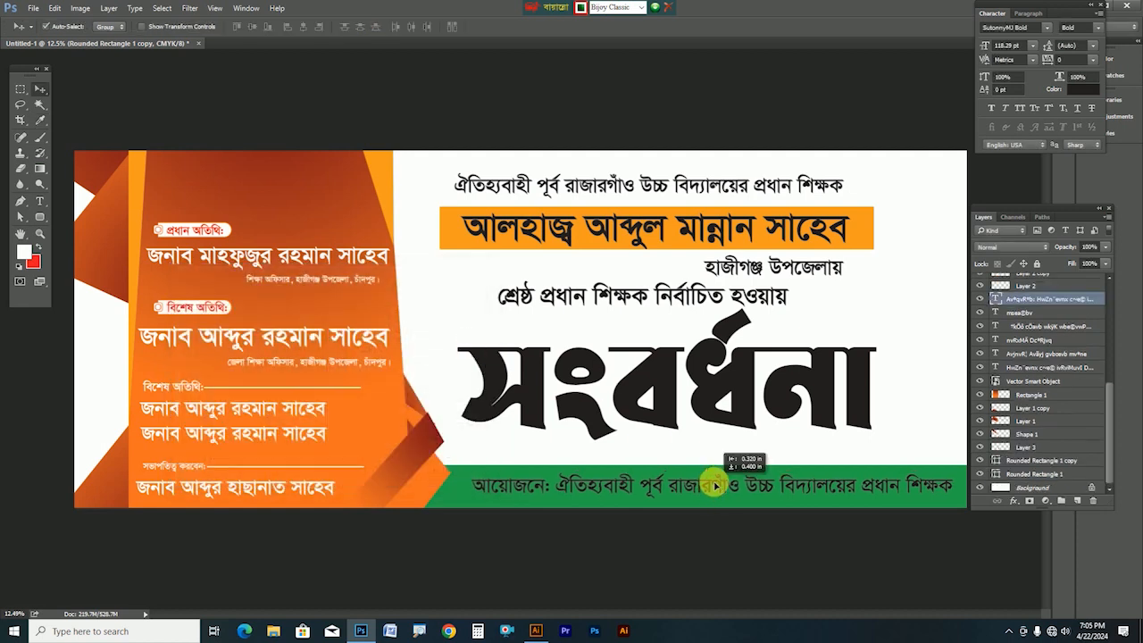
pyautogui.click(1072, 86)
pyautogui.moveTo(312, 349); pyautogui.dragTo(20, 158)
pyautogui.press('Return')
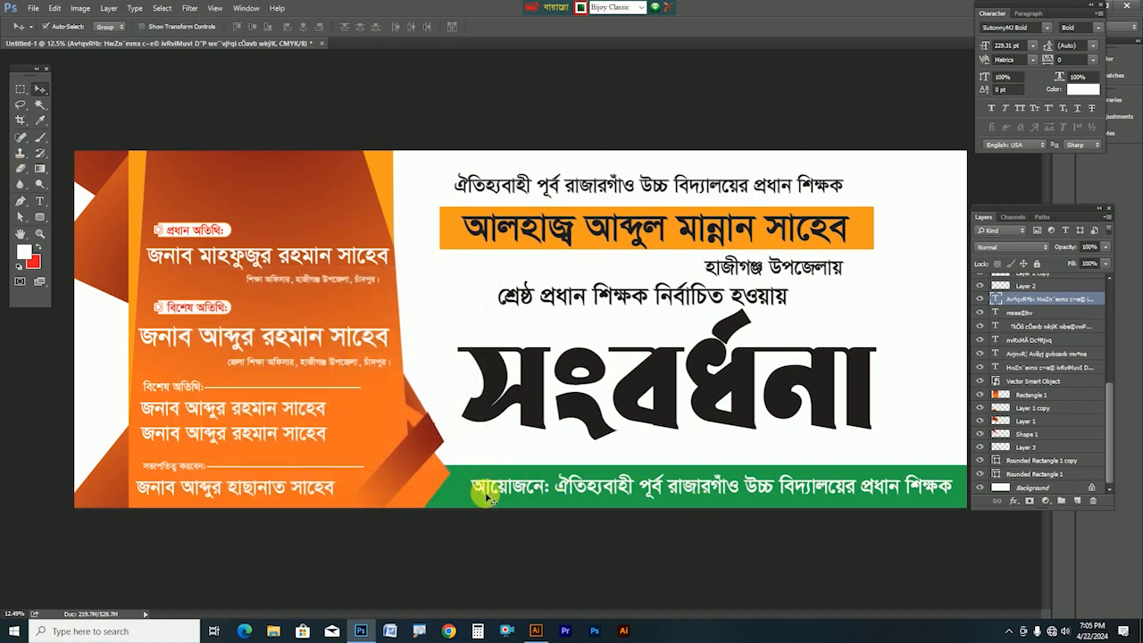
pyautogui.click(1041, 460)
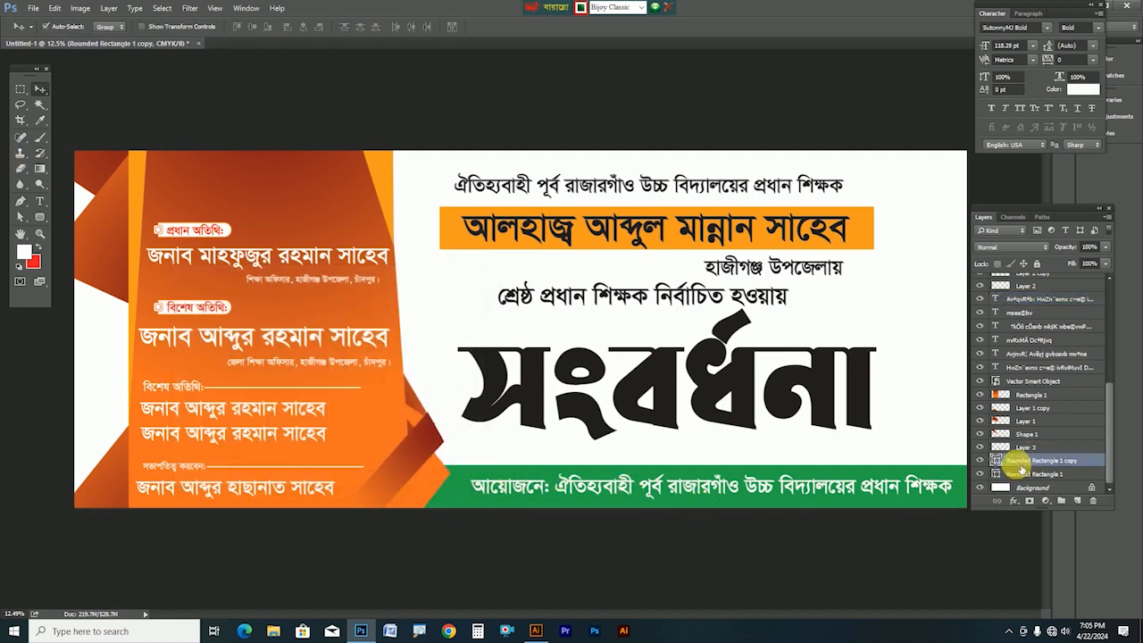
# Clip the bottom strip to the layer below and test an orange-red gradient fill, then undo it
pyautogui.rightClick(1021, 469)
pyautogui.click(929, 290)
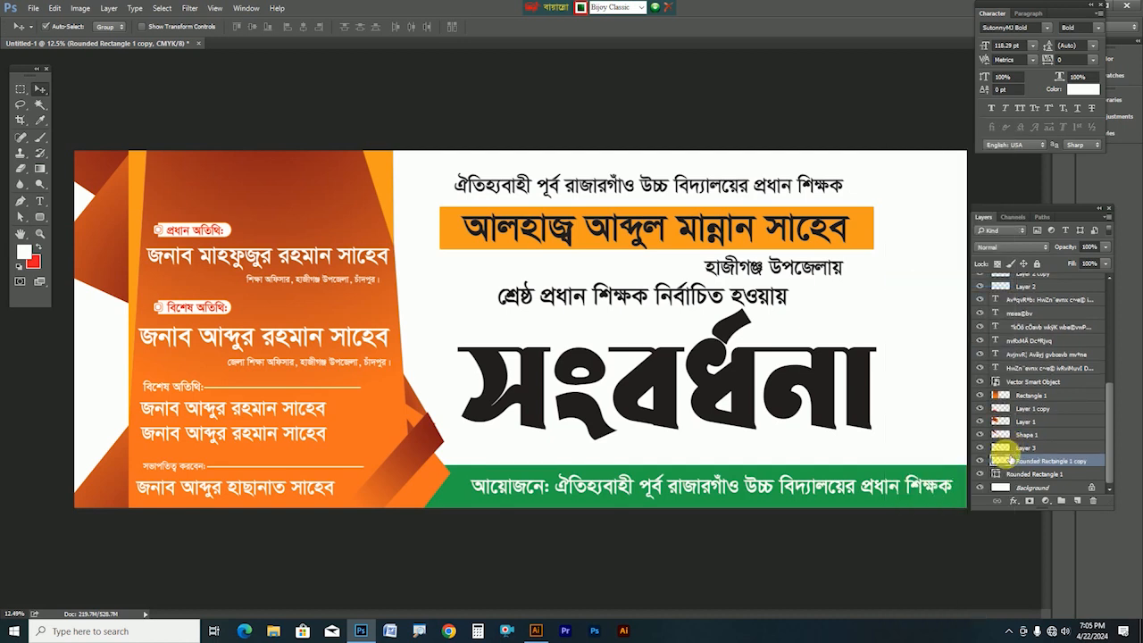
pyautogui.keyDown('ctrl'); pyautogui.click(1000, 459); pyautogui.keyUp('ctrl')
pyautogui.click(39, 167)
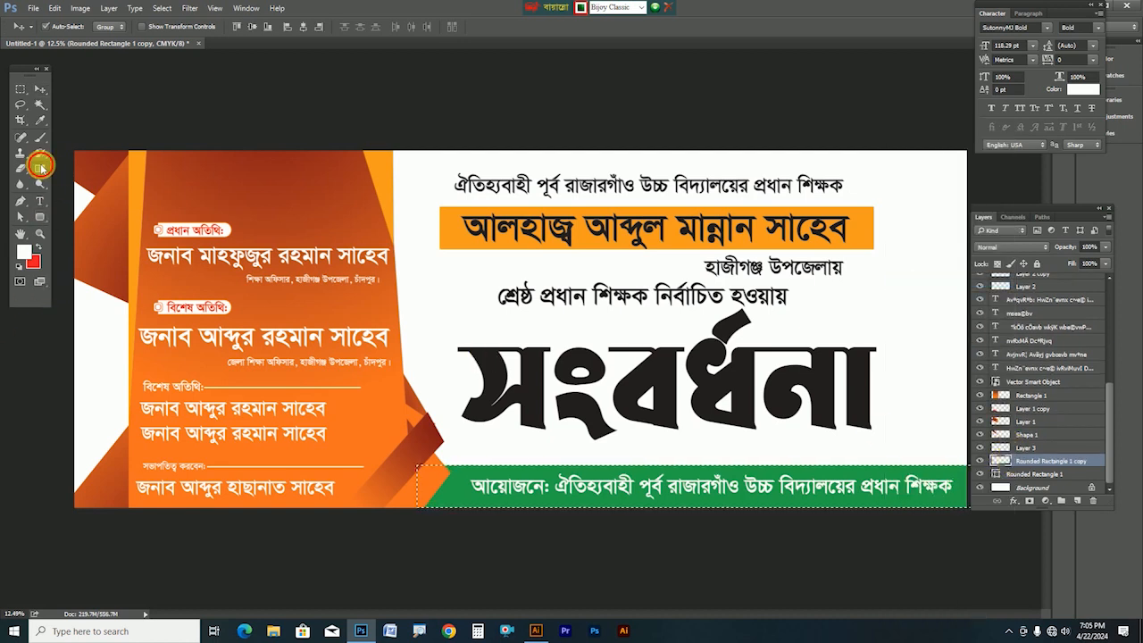
pyautogui.moveTo(577, 547); pyautogui.dragTo(719, 386)
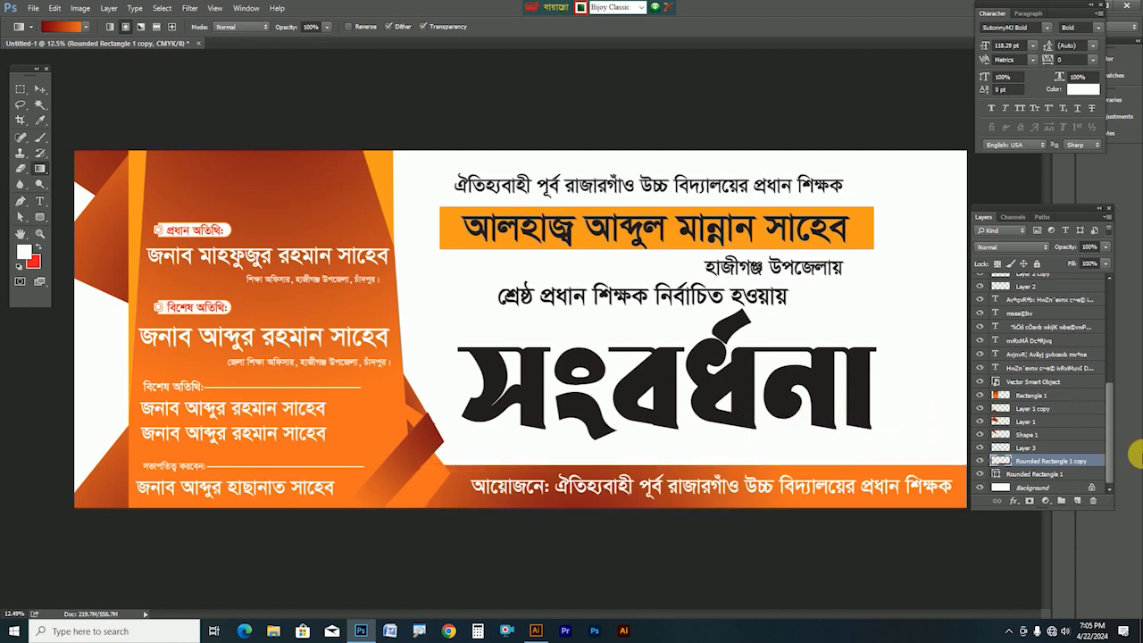
pyautogui.hotkey('ctrl', 'z')
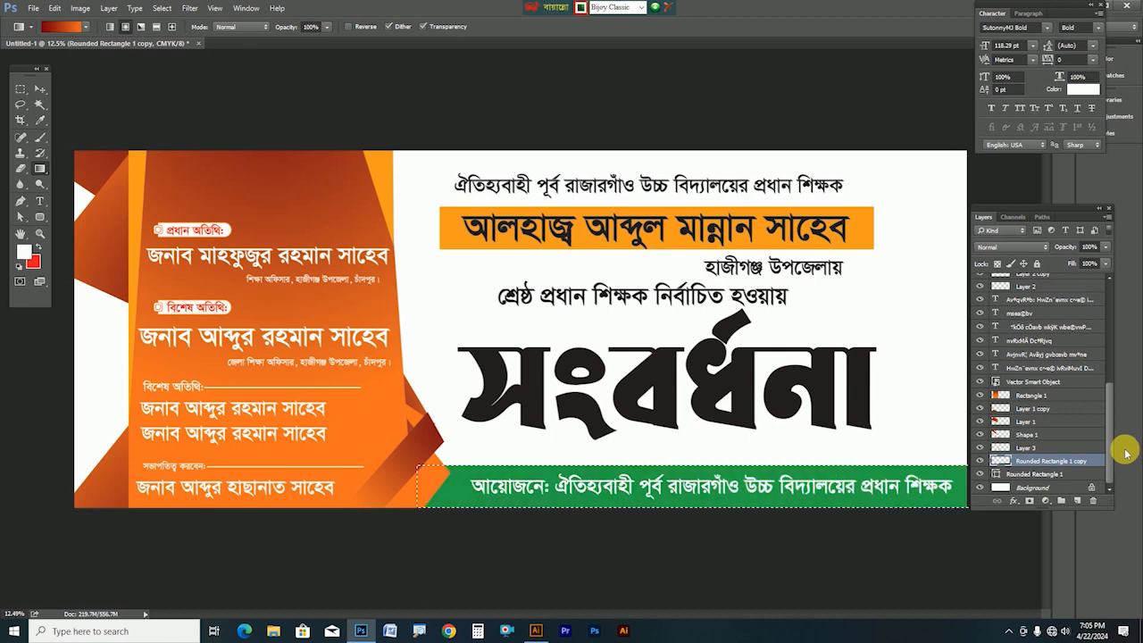
# Deselect and nudge the সংবর্ধনা title slightly
pyautogui.hotkey('ctrl', 'd')
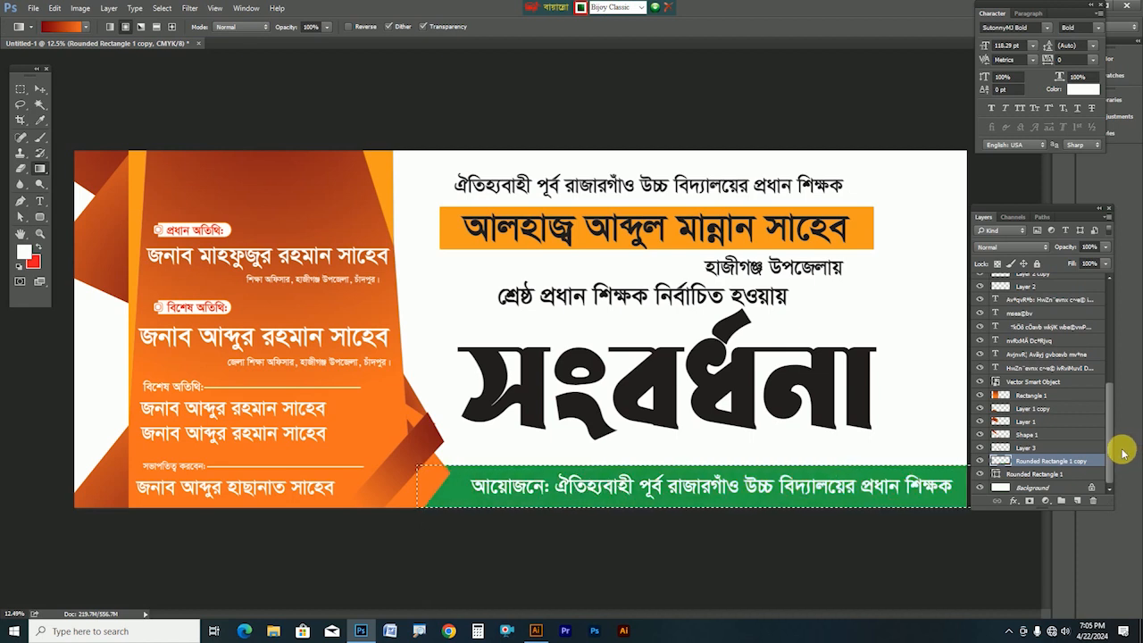
pyautogui.click(40, 89)
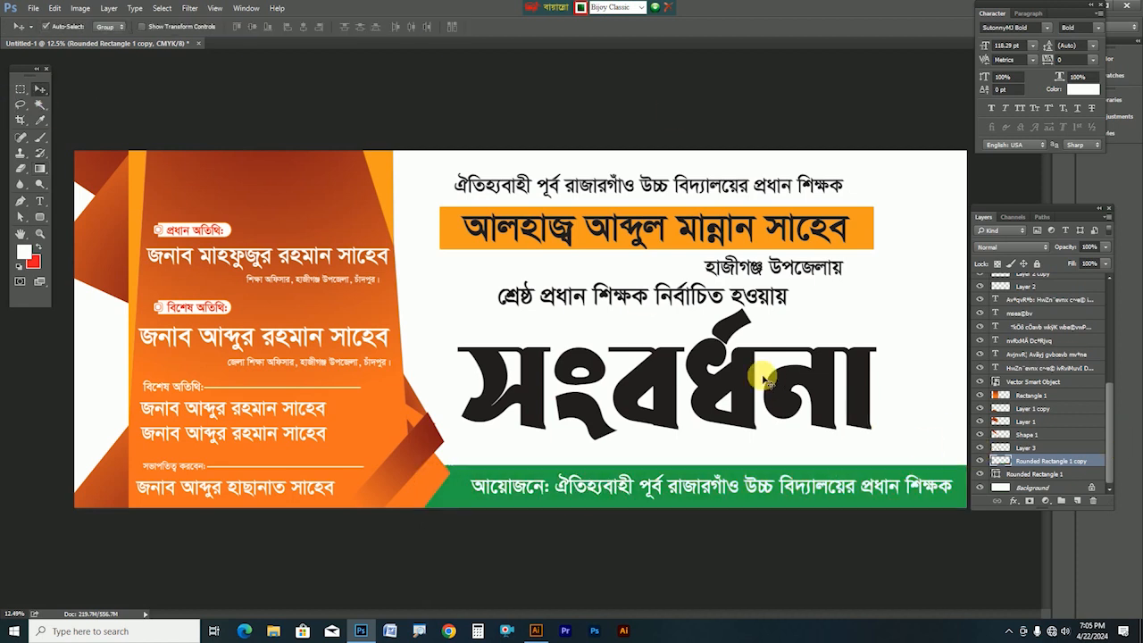
pyautogui.moveTo(735, 373); pyautogui.dragTo(742, 379)
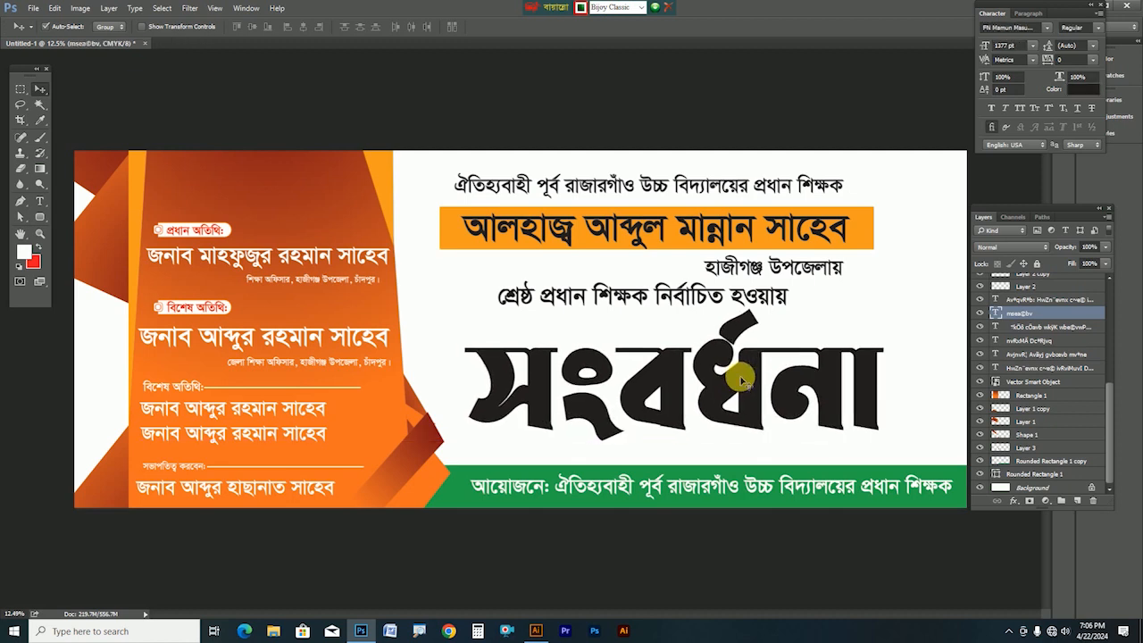
# Colour the সংবর্ধনা title red and shift it slightly right and down
pyautogui.click(1076, 88)
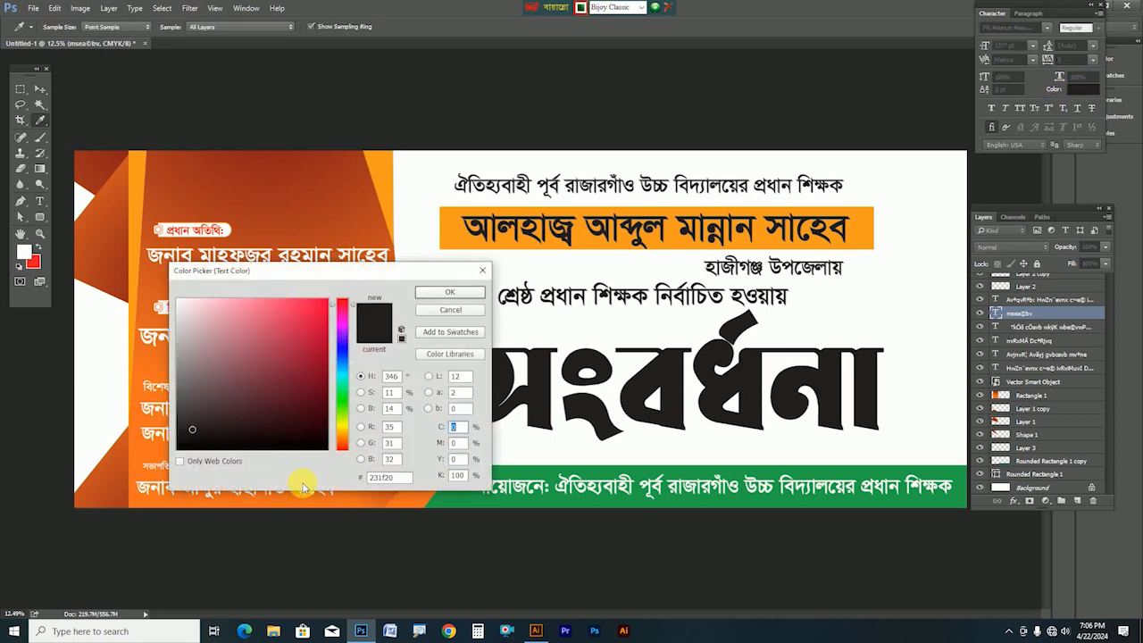
pyautogui.click(33, 261)
pyautogui.click(451, 292)
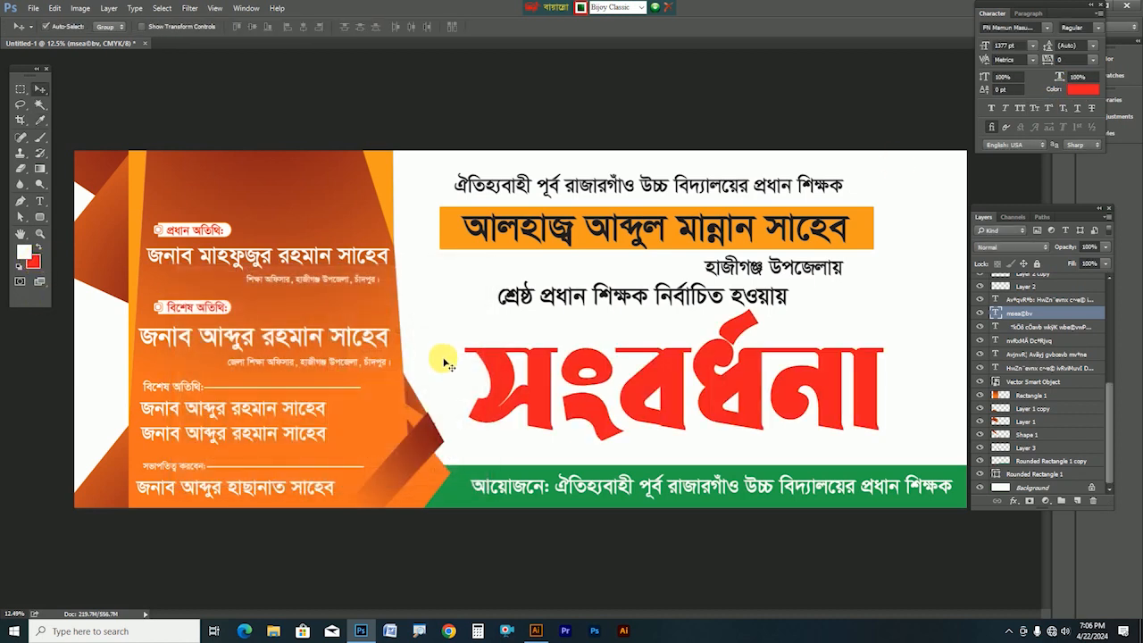
pyautogui.moveTo(683, 382)
pyautogui.mouseDown()
pyautogui.moveTo(710, 393)
pyautogui.moveTo(690, 386)
pyautogui.mouseUp()
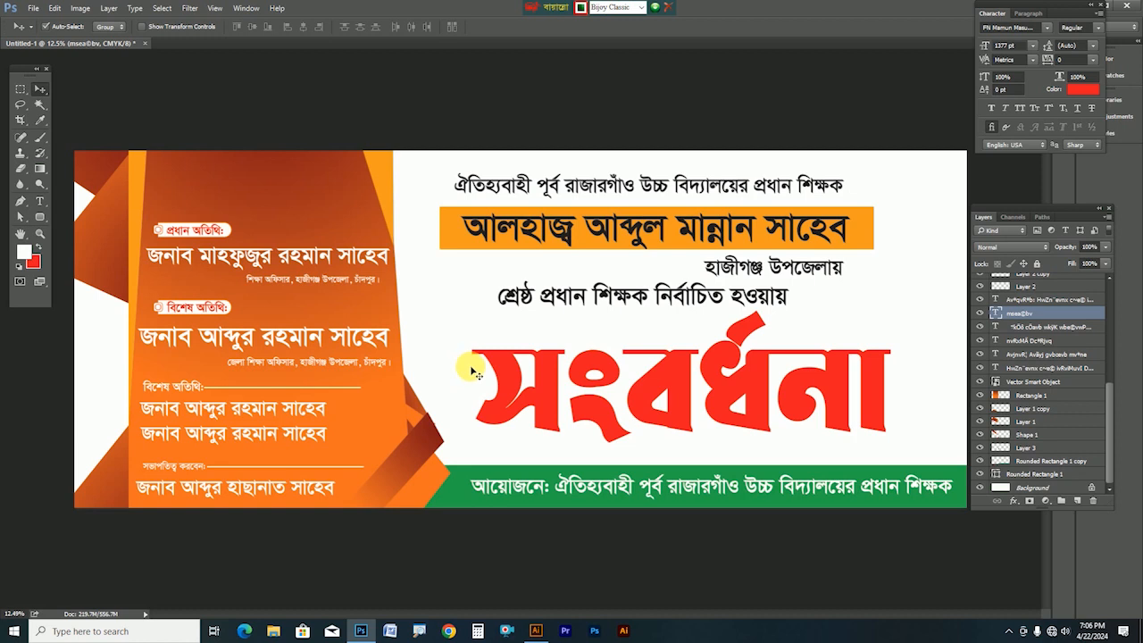
# Select the বিশেষ অতিথি badge layer and zoom in on it
pyautogui.click(159, 310)
pyautogui.moveTo(159, 323); pyautogui.dragTo(245, 323)
pyautogui.moveTo(135, 281); pyautogui.dragTo(189, 288)
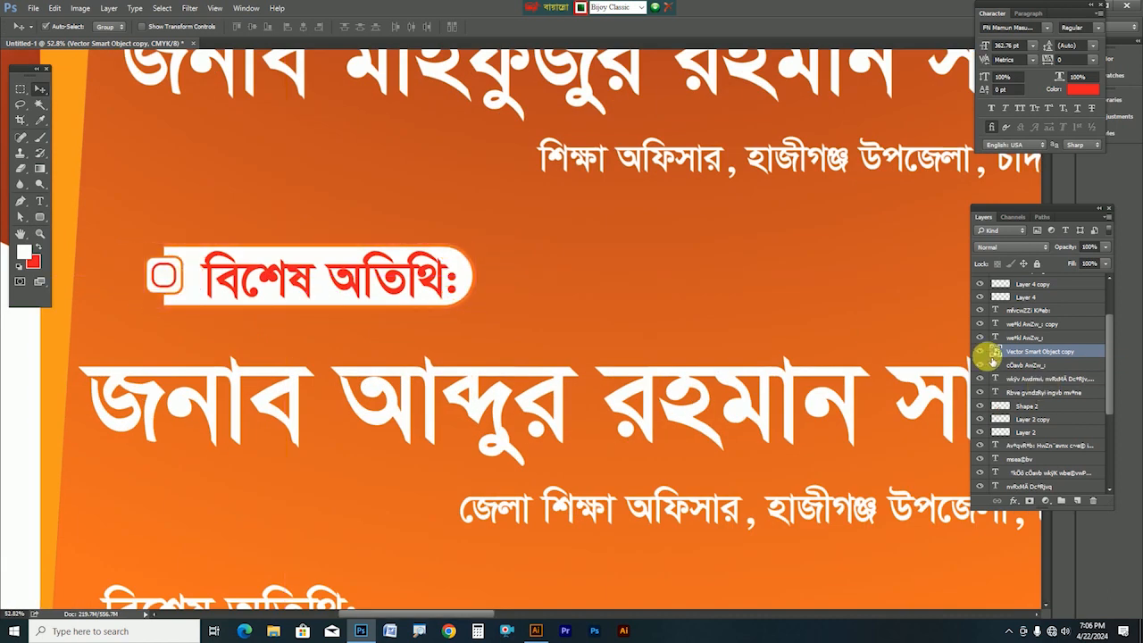
# Rasterize the বিশেষ অতিথি badge and fill its background bright green
pyautogui.rightClick(1004, 351)
pyautogui.click(911, 309)
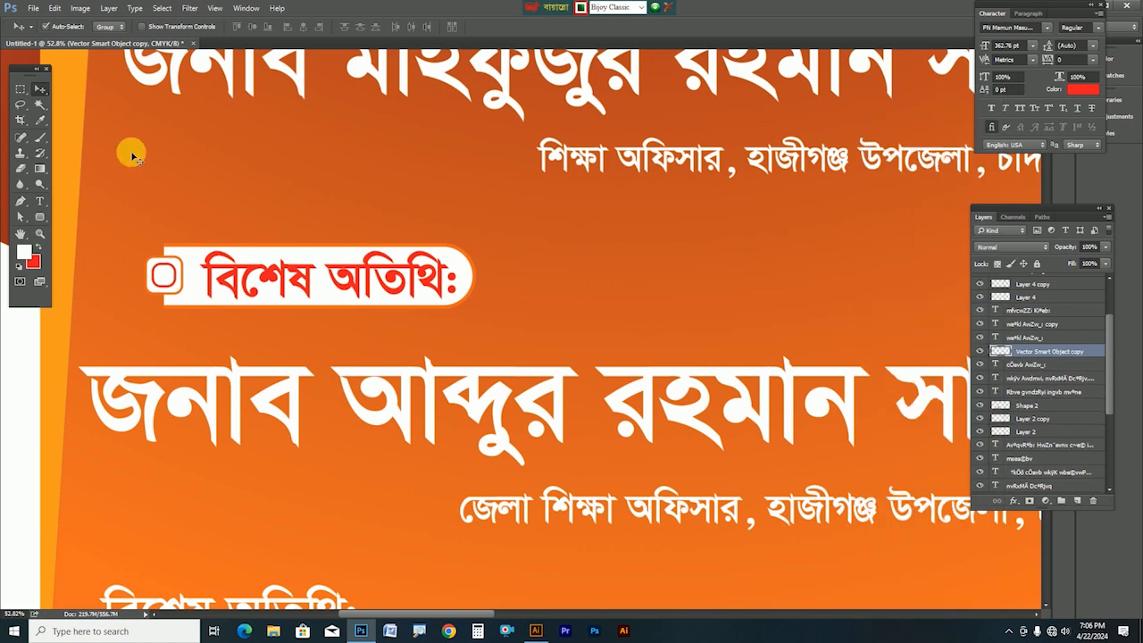
pyautogui.click(36, 107)
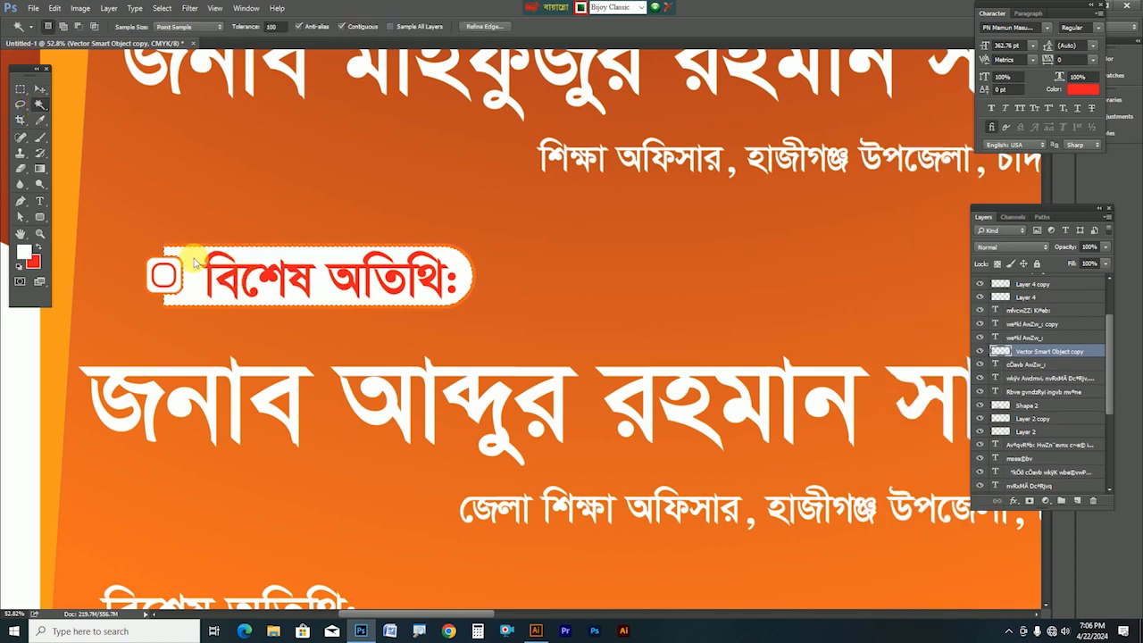
pyautogui.click(24, 253)
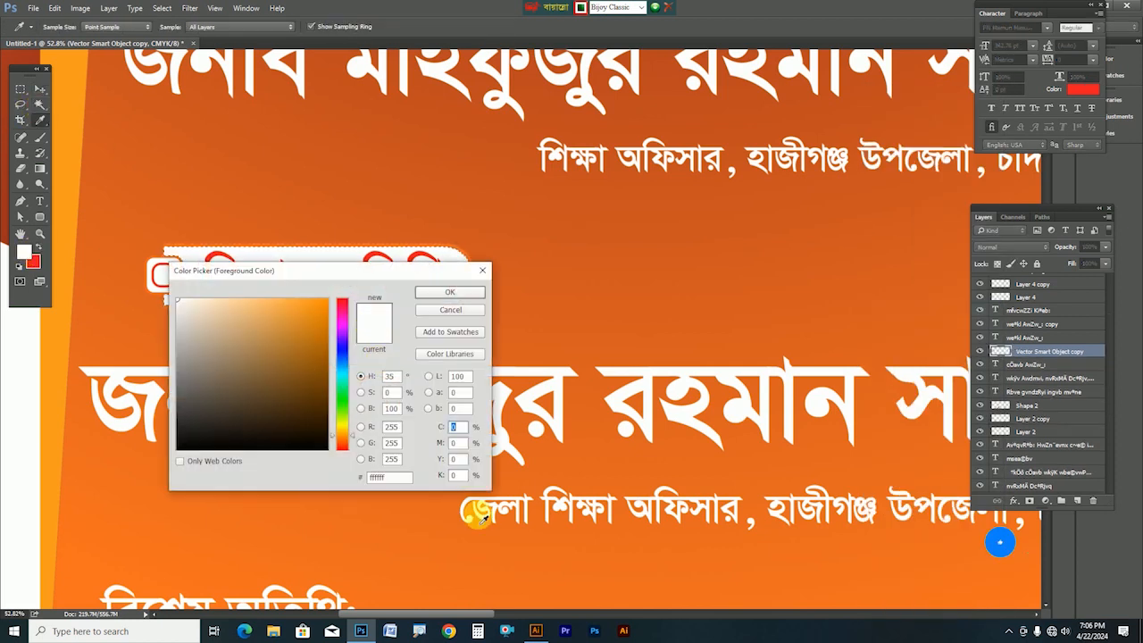
pyautogui.moveTo(341, 398); pyautogui.dragTo(342, 408)
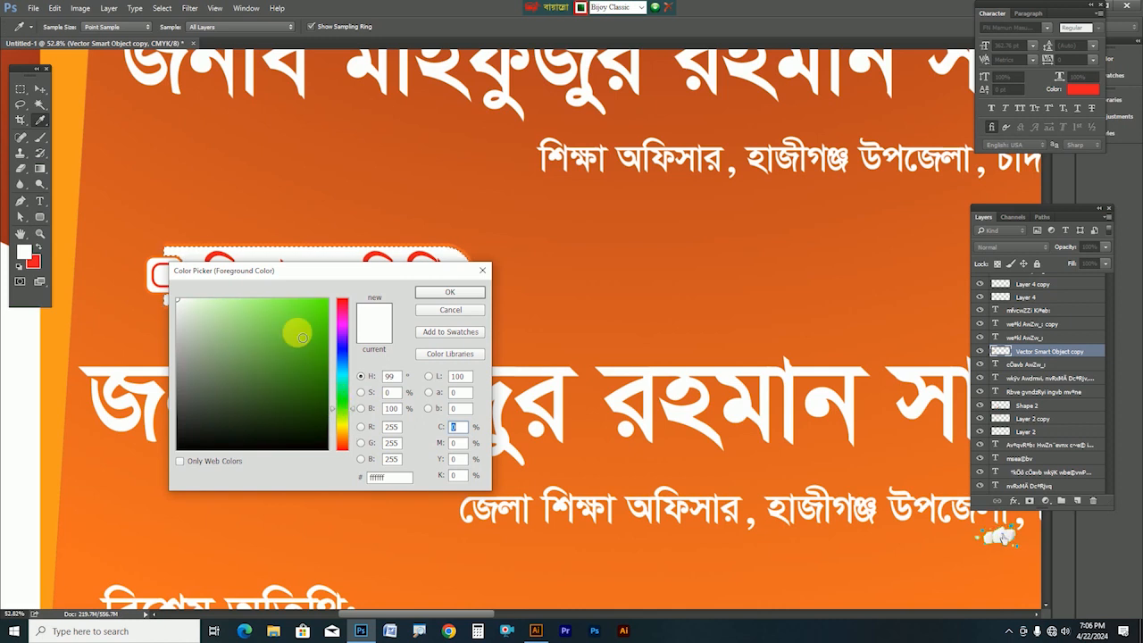
pyautogui.click(327, 299)
pyautogui.click(438, 295)
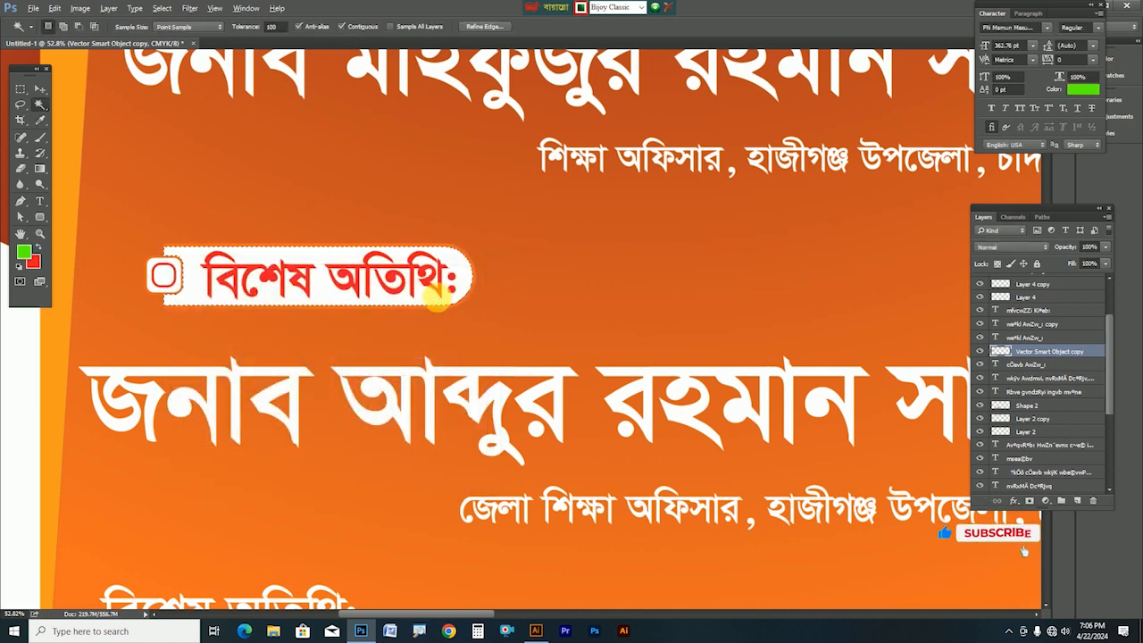
pyautogui.hotkey('alt', 'BackSpace')
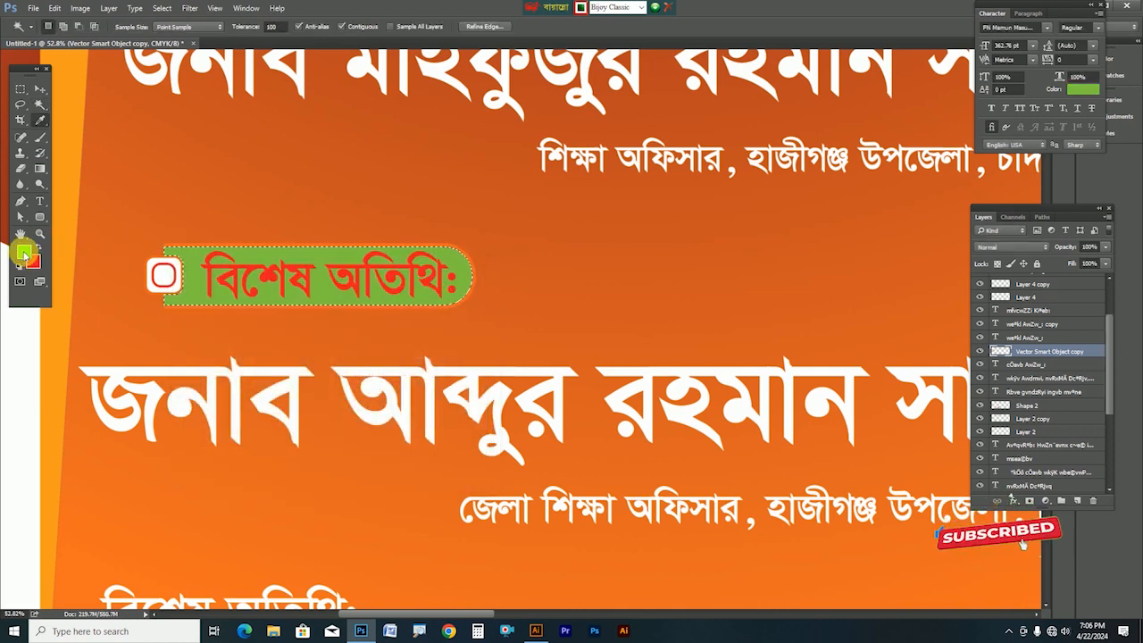
# Refill the badge background with a darker green (value 100) and deselect
pyautogui.click(25, 251)
pyautogui.write('100')
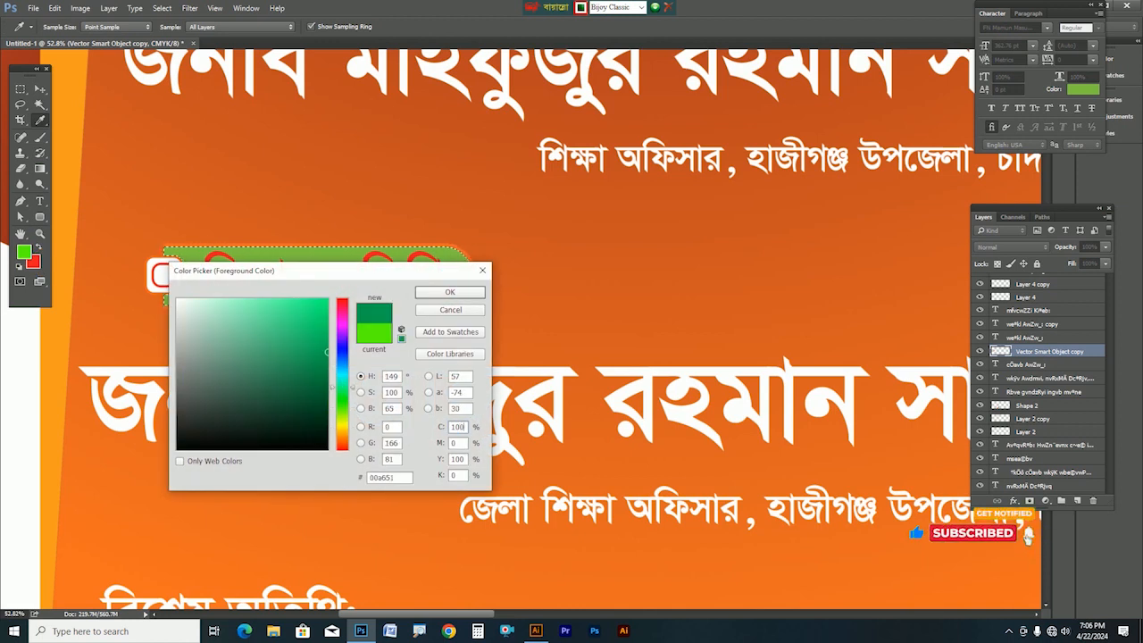
pyautogui.press('Return')
pyautogui.hotkey('alt', 'BackSpace')
pyautogui.hotkey('ctrl', 'd')
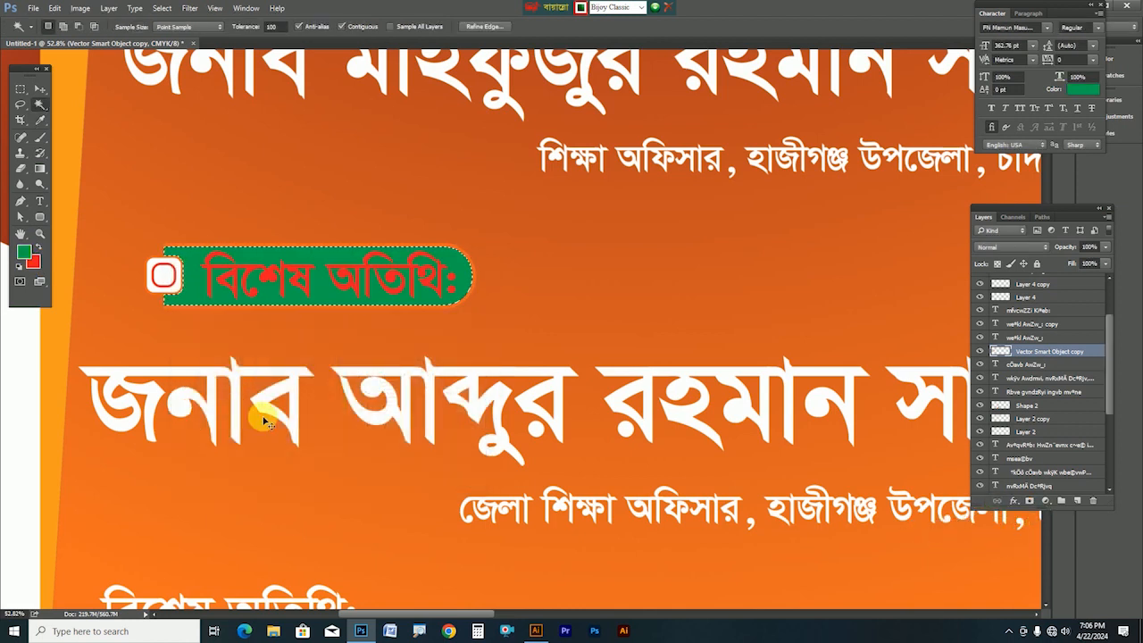
# Set the বিশেষ অতিথি: badge text colour to white
pyautogui.click(39, 90)
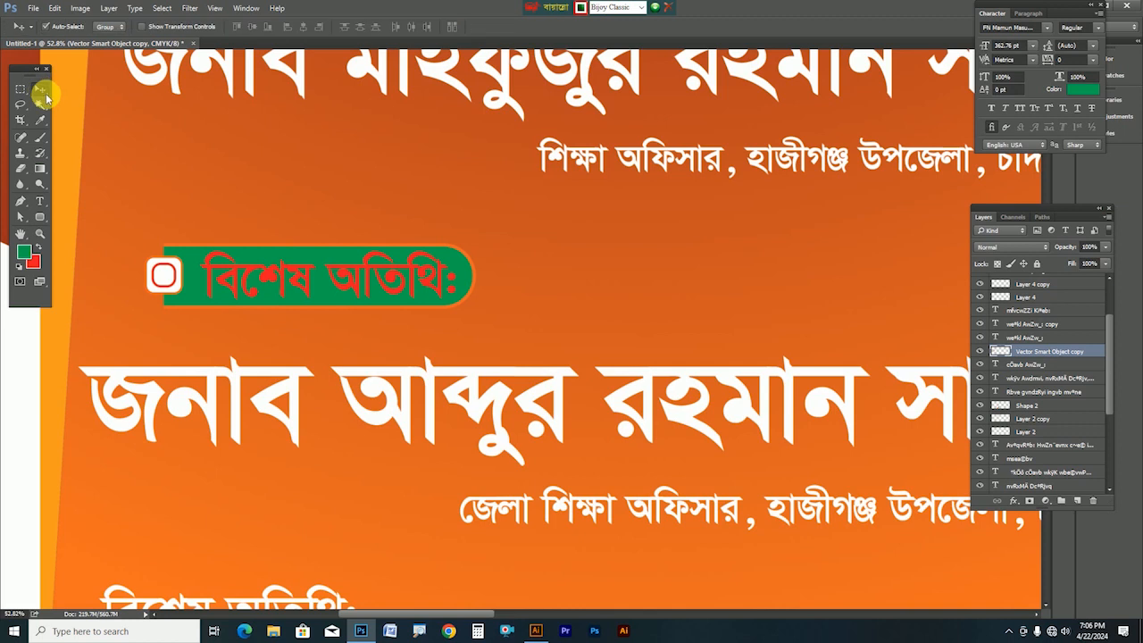
pyautogui.click(237, 281)
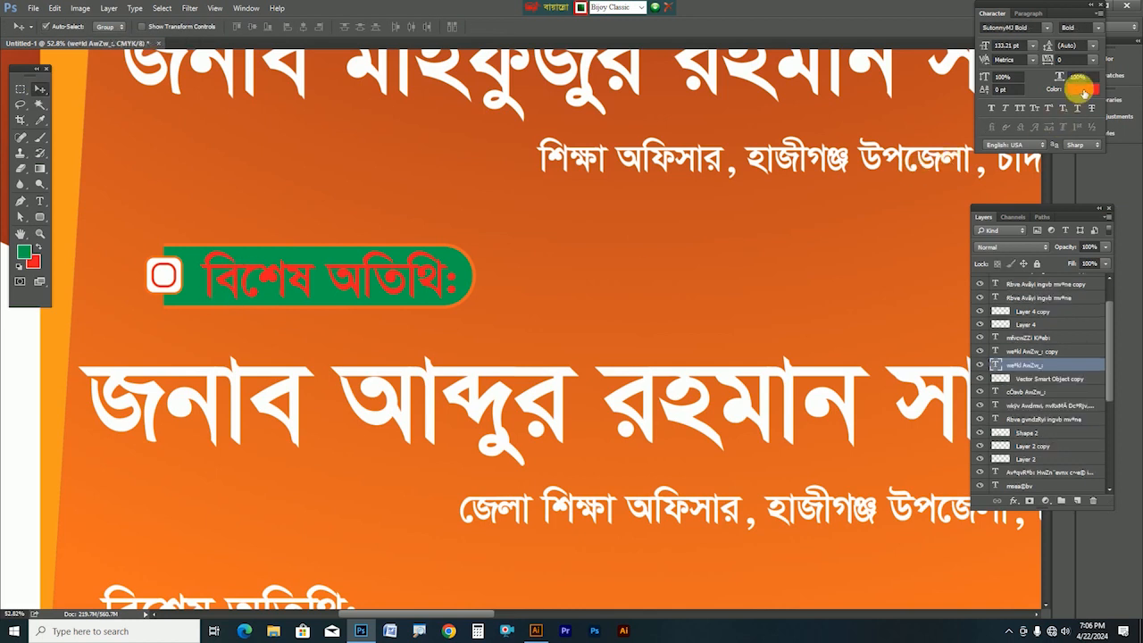
pyautogui.click(1082, 89)
pyautogui.press('Escape')
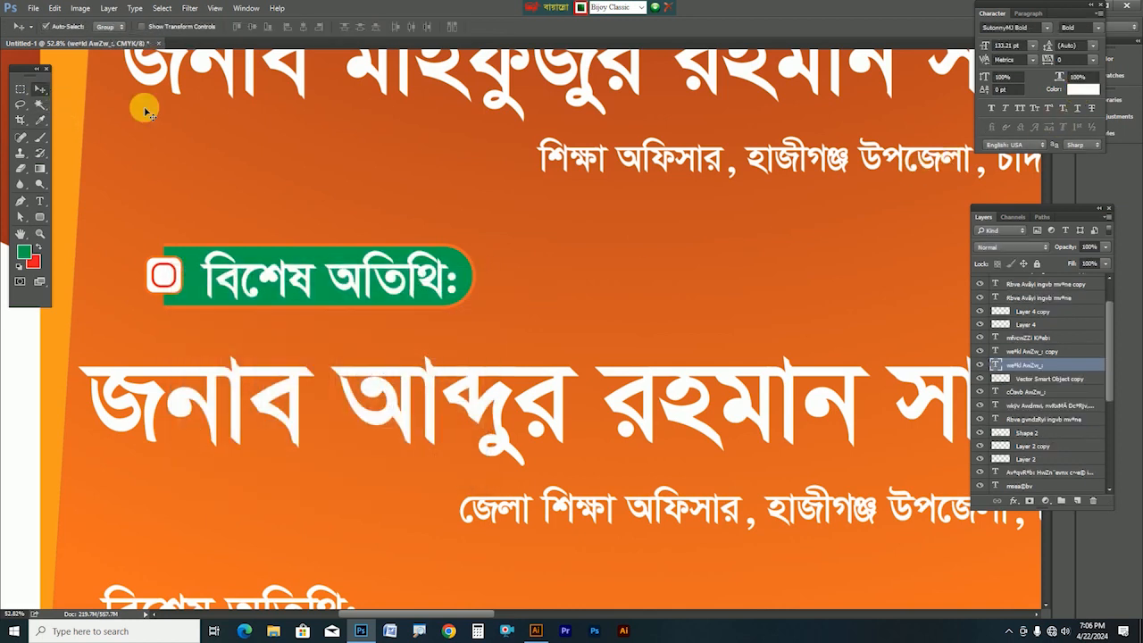
pyautogui.scroll(-4, 515, 302)
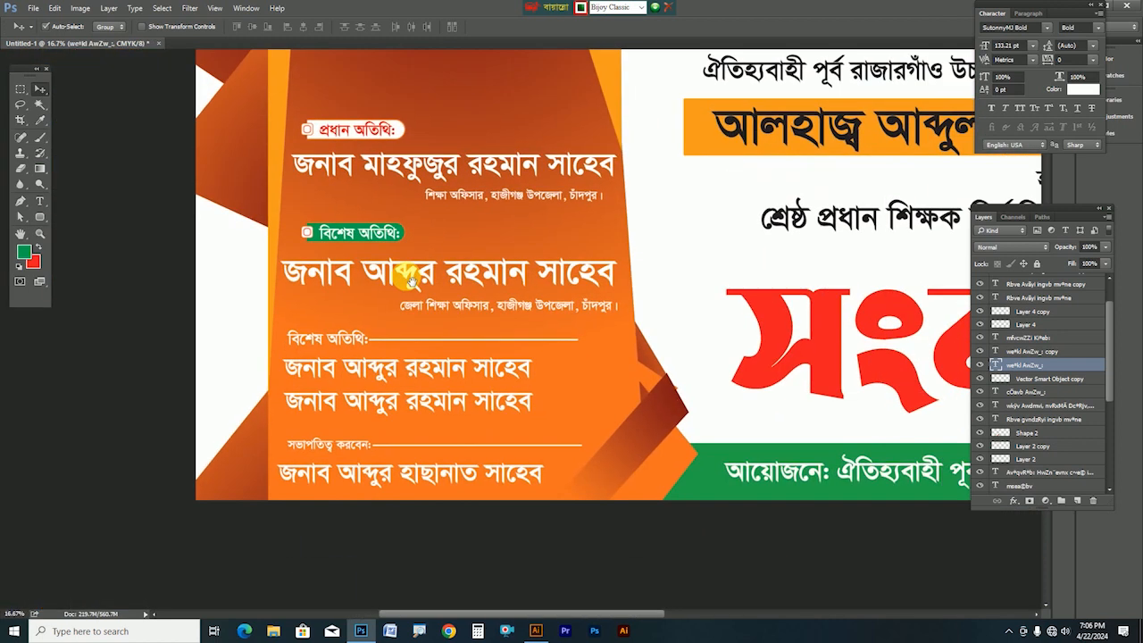
# Nudge the বিশেষ অতিথি badge and its text slightly left
pyautogui.moveTo(410, 281); pyautogui.dragTo(403, 278)
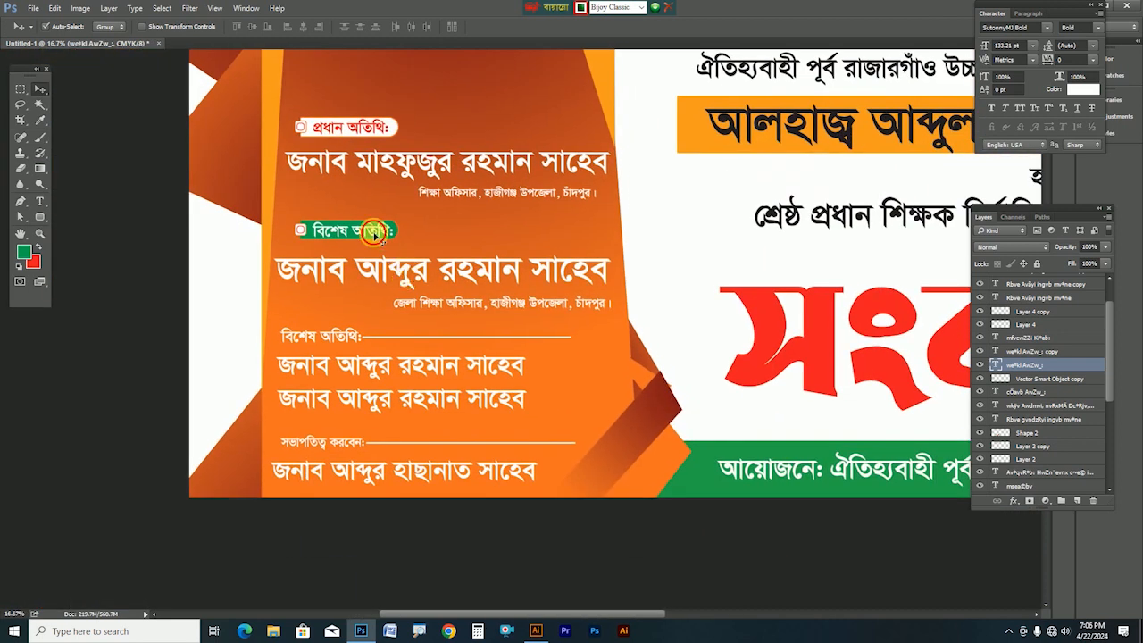
pyautogui.keyDown('shift'); pyautogui.click(299, 229); pyautogui.keyUp('shift')
pyautogui.moveTo(298, 229)
pyautogui.mouseDown()
pyautogui.moveTo(284, 234)
pyautogui.moveTo(290, 254)
pyautogui.moveTo(298, 230)
pyautogui.mouseUp()
# Raise the guest name and office designation lines slightly
pyautogui.moveTo(357, 272); pyautogui.dragTo(358, 264)
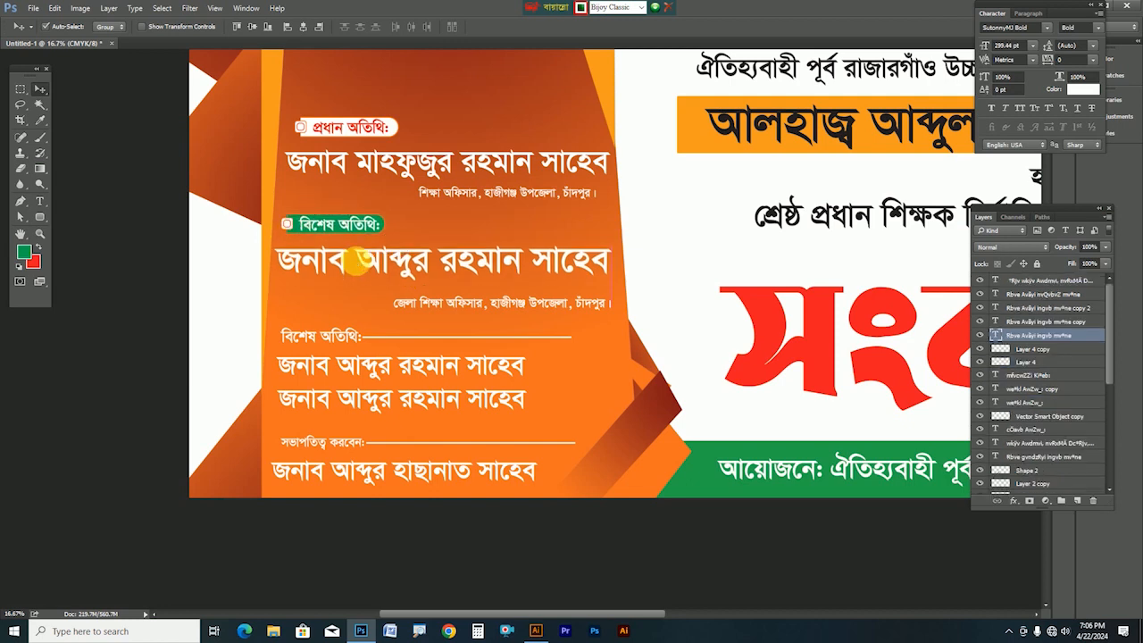
pyautogui.moveTo(429, 302); pyautogui.dragTo(430, 298)
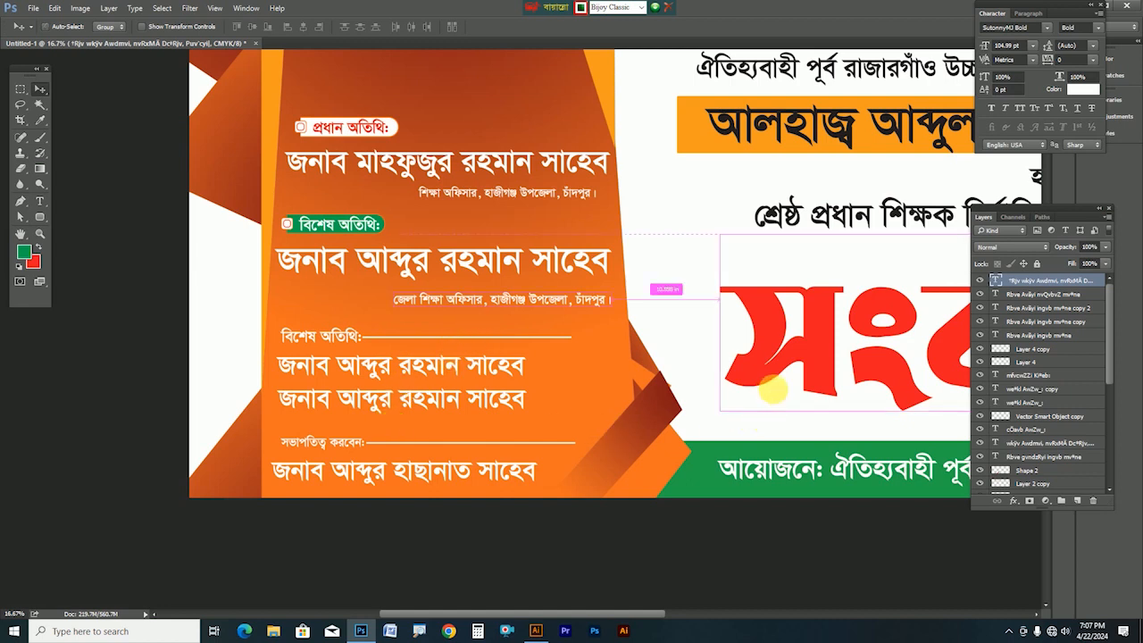
pyautogui.moveTo(794, 339); pyautogui.dragTo(444, 439)
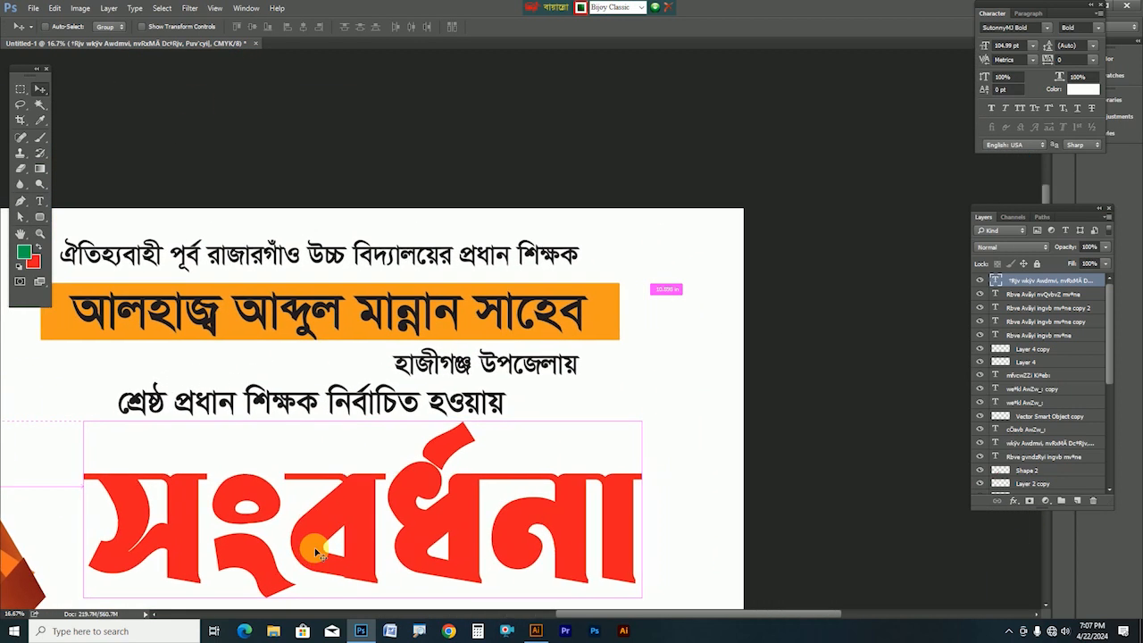
pyautogui.hotkey('ctrl', '0')
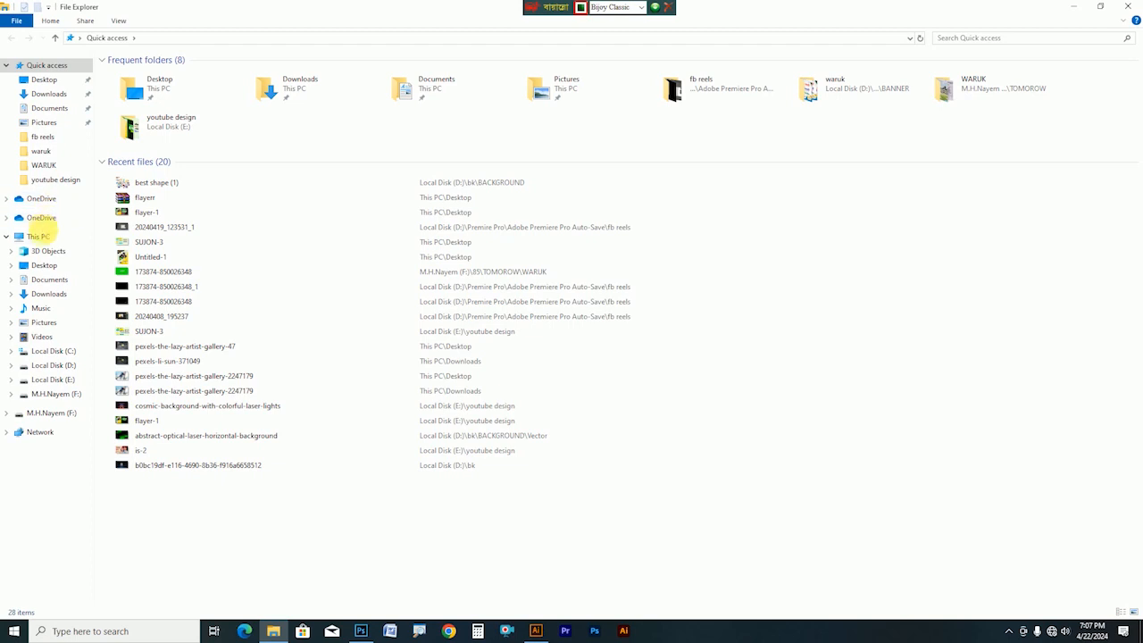
# Browse to D:\bk\BACKGROUND\Vector and drag the 06 artwork onto Illustrator
pyautogui.click(39, 236)
pyautogui.doubleClick(340, 174)
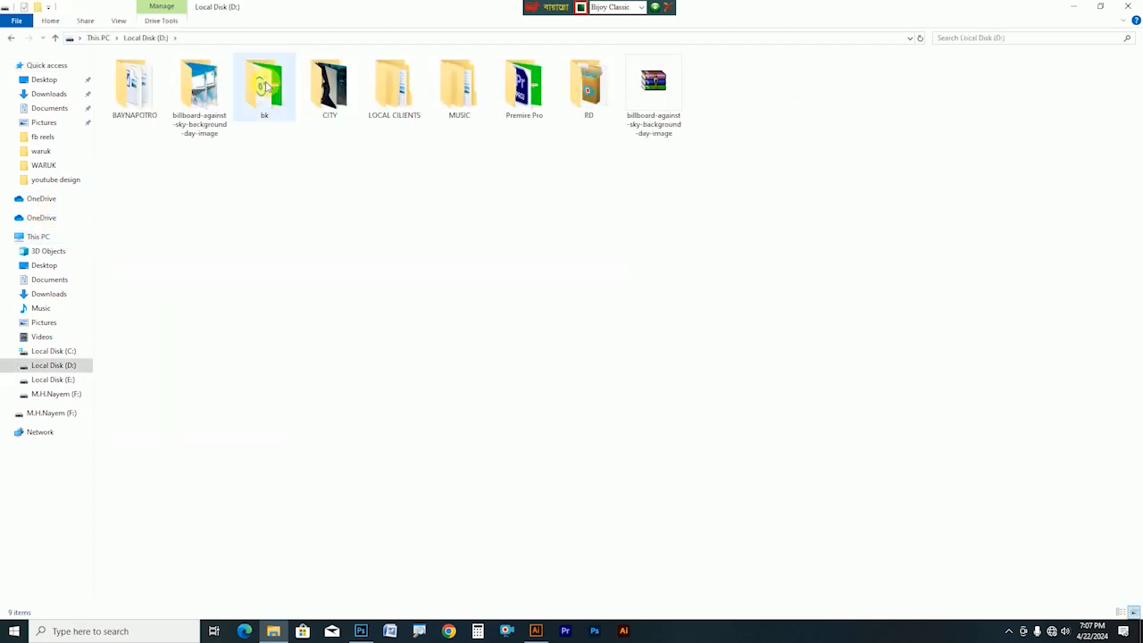
pyautogui.doubleClick(265, 86)
pyautogui.doubleClick(250, 212)
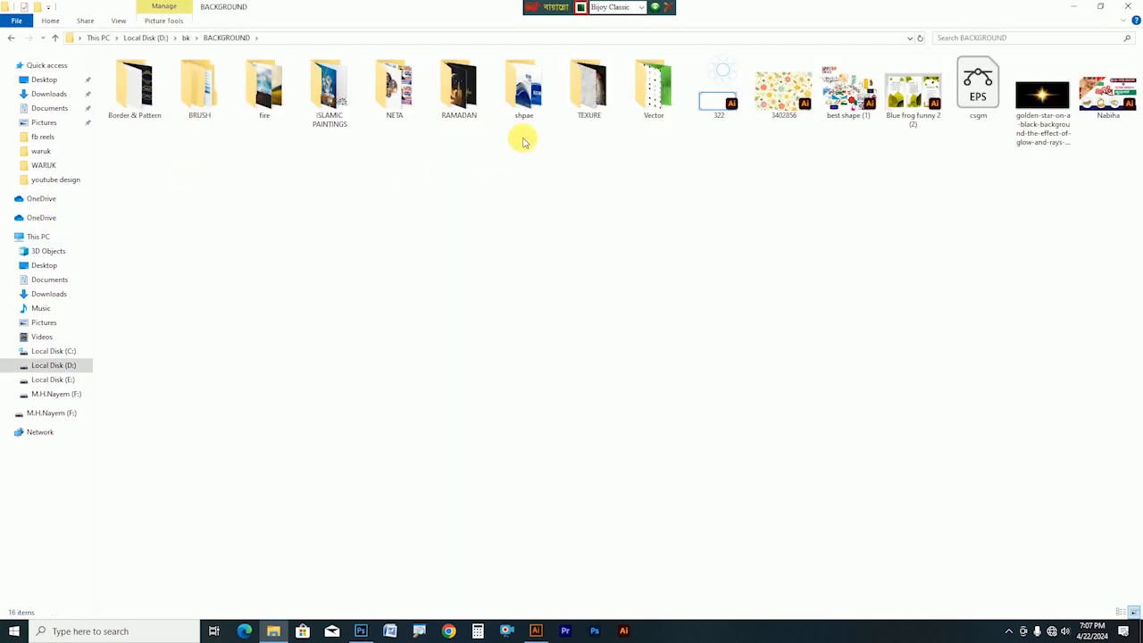
pyautogui.doubleClick(654, 88)
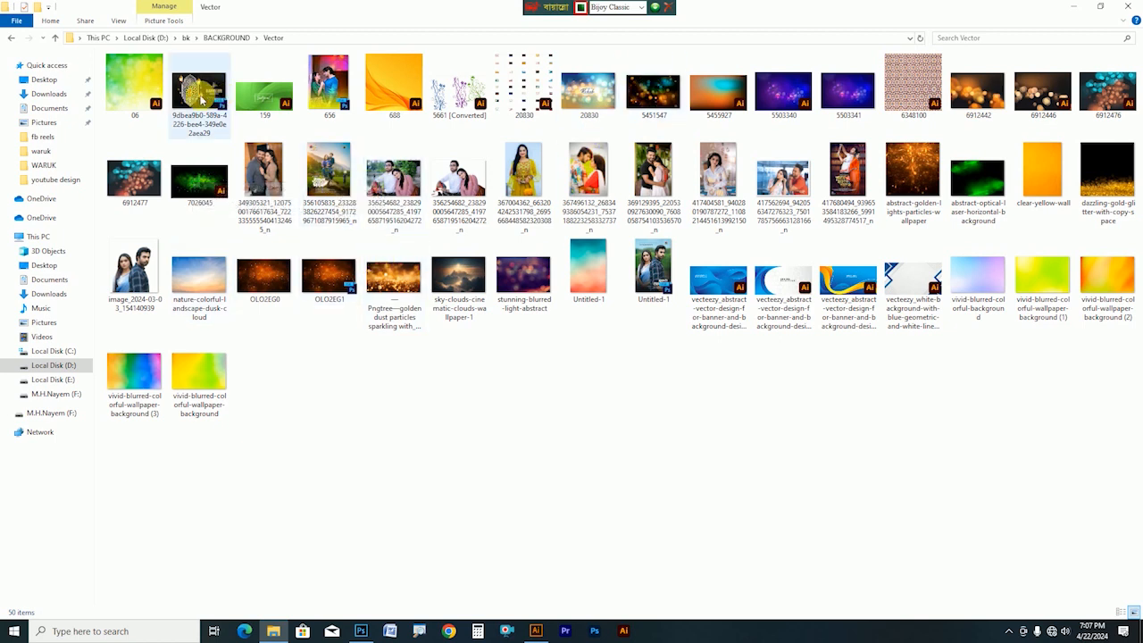
pyautogui.moveTo(132, 86); pyautogui.dragTo(739, 11)
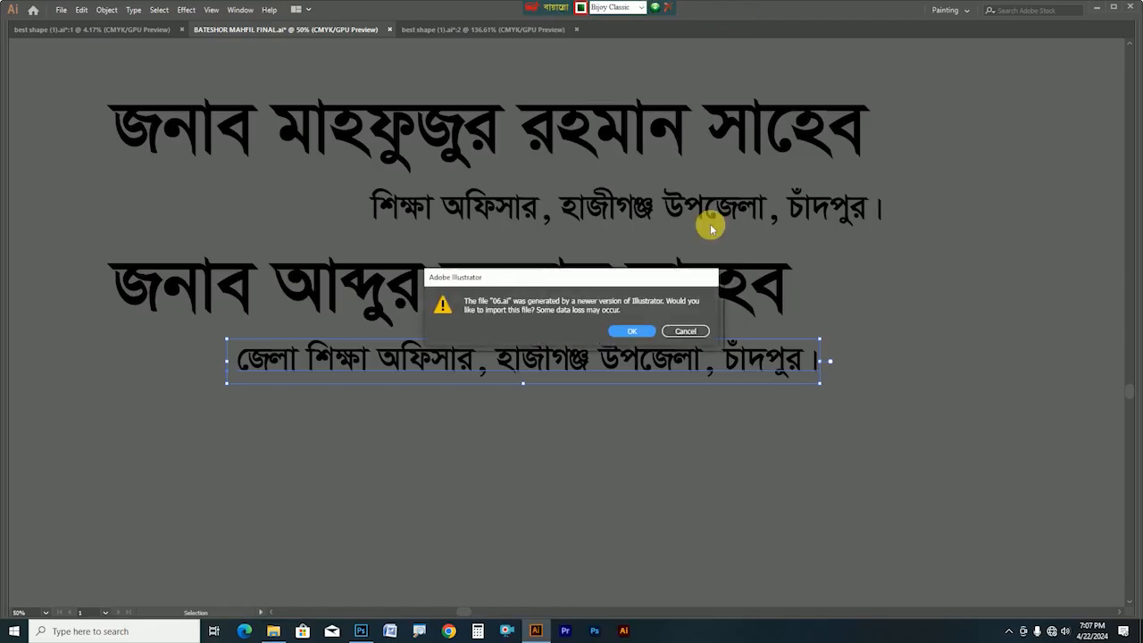
# Accept both 06.ai import warnings, select the bokeh image, and return to Photoshop
pyautogui.click(636, 331)
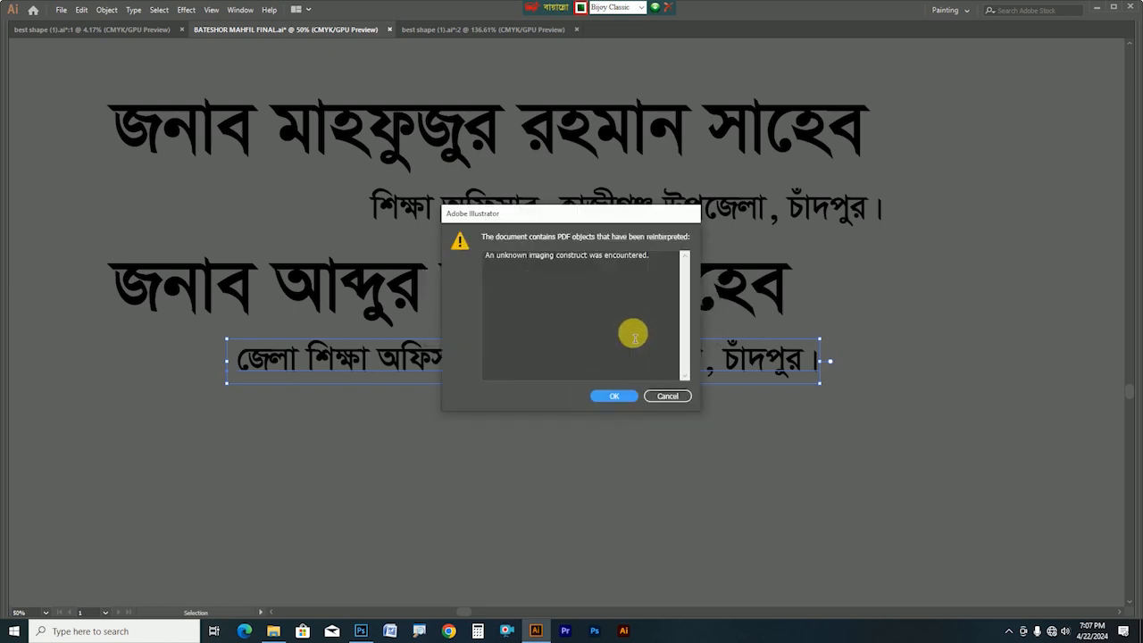
pyautogui.click(603, 395)
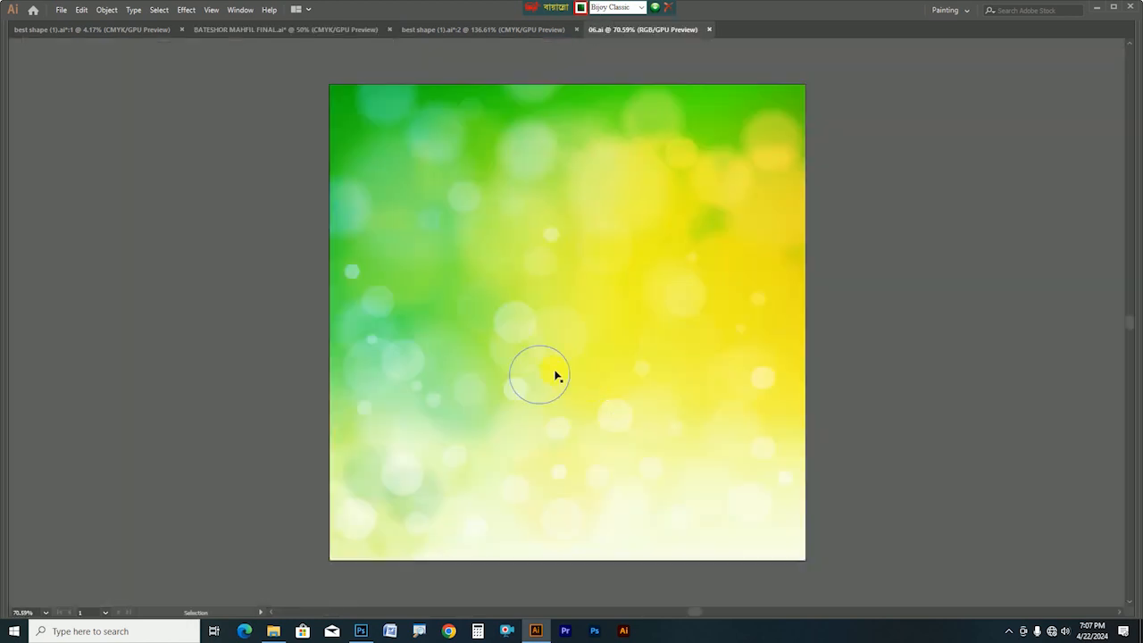
pyautogui.click(566, 387)
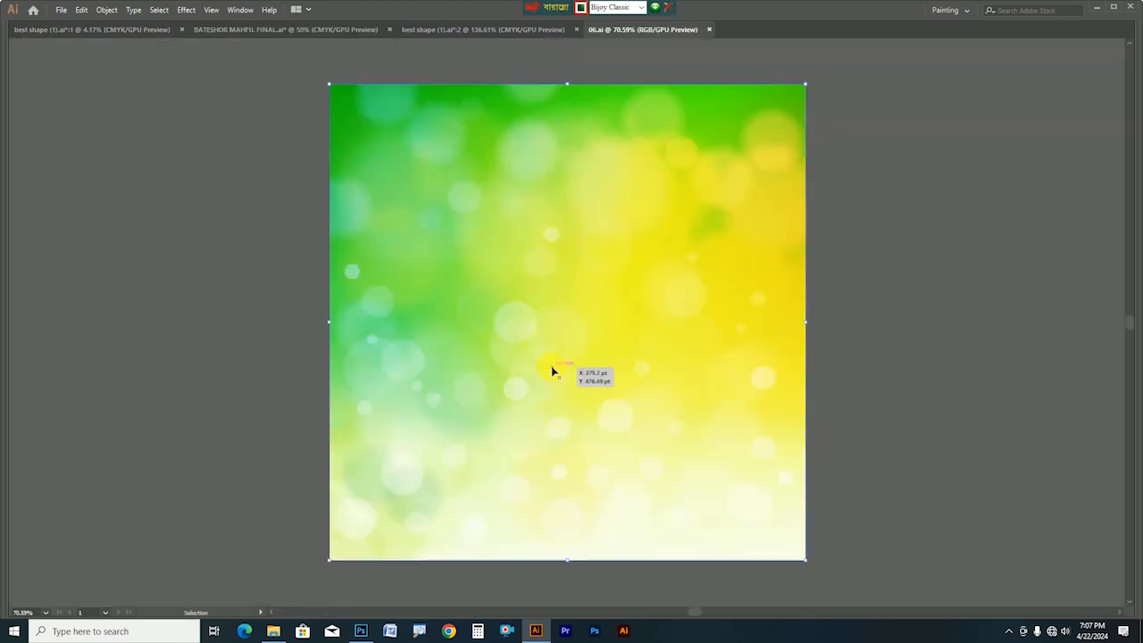
pyautogui.click(361, 629)
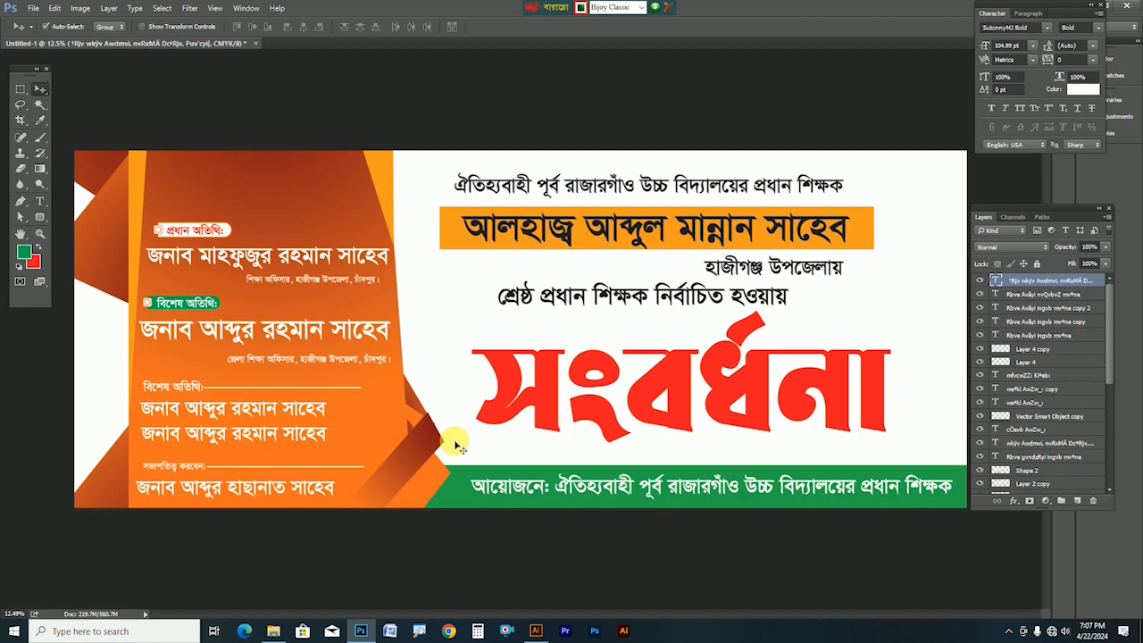
# Paste the bokeh image as a smart object into a new blank document
pyautogui.press('ctrl')
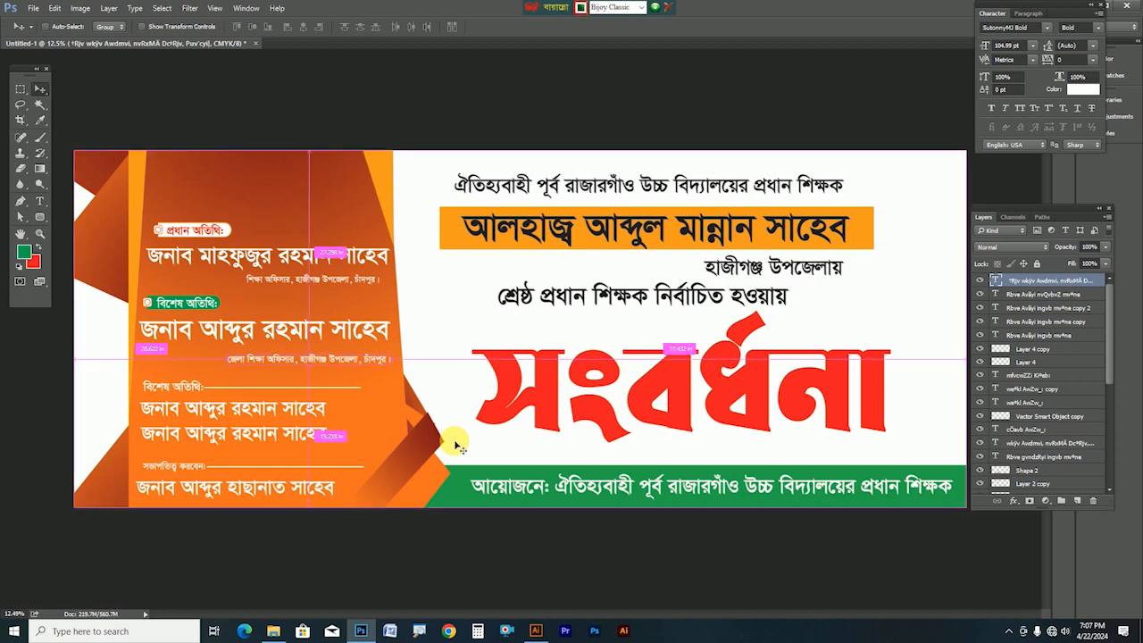
pyautogui.hotkey('ctrl', 'n')
pyautogui.press('Return')
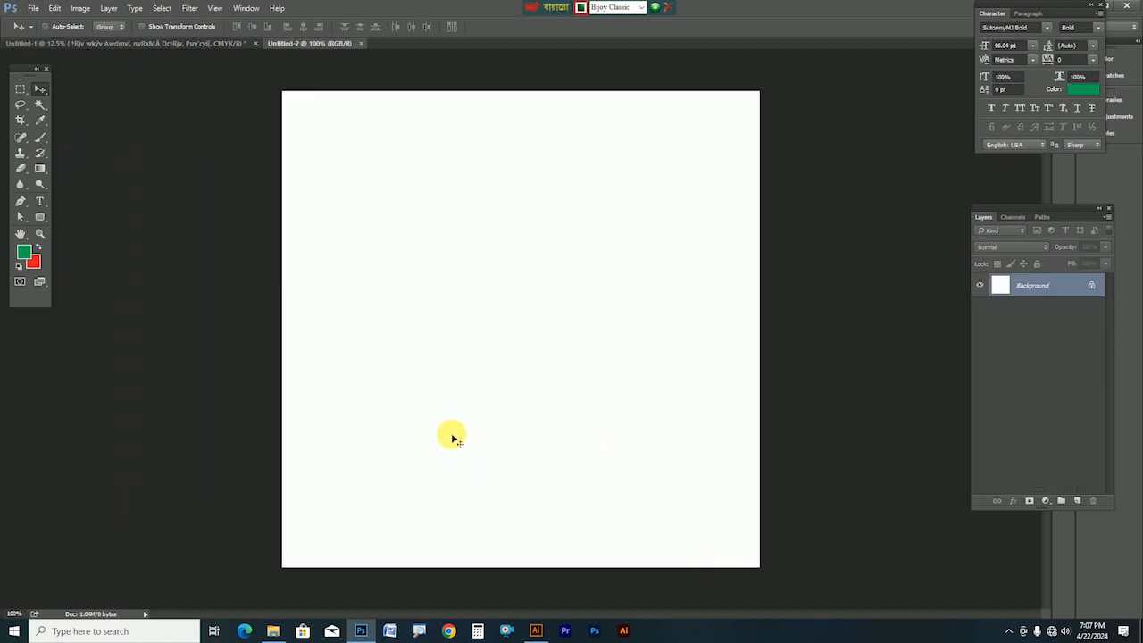
pyautogui.hotkey('ctrl', 'v')
pyautogui.press('Return')
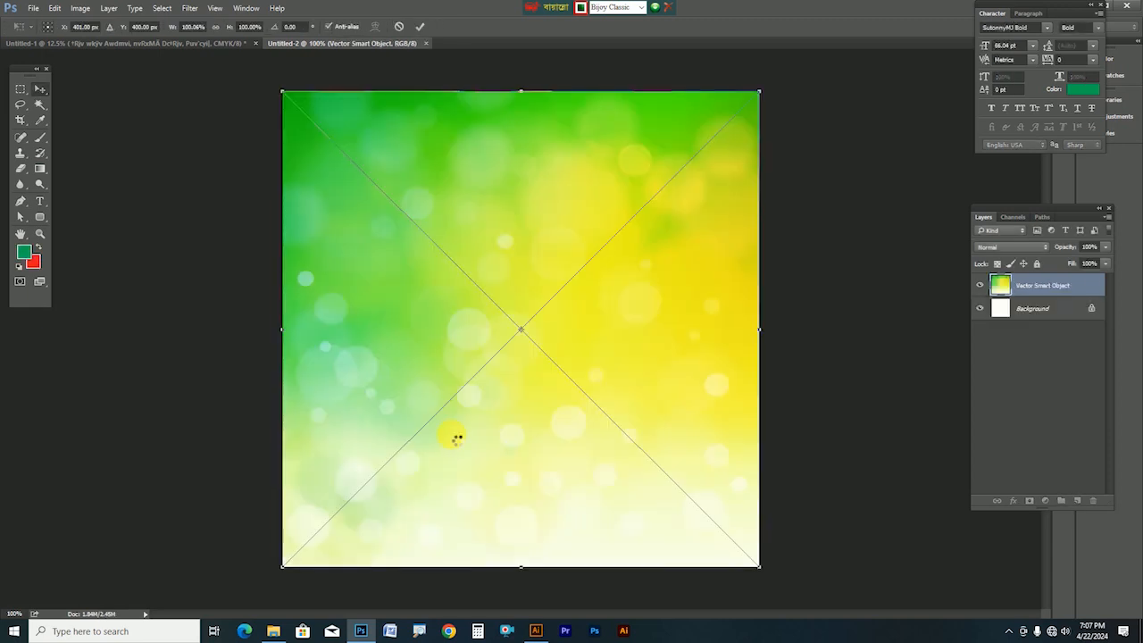
pyautogui.press('Return')
# Rasterize the bokeh layer and return to the banner document
pyautogui.rightClick(1054, 287)
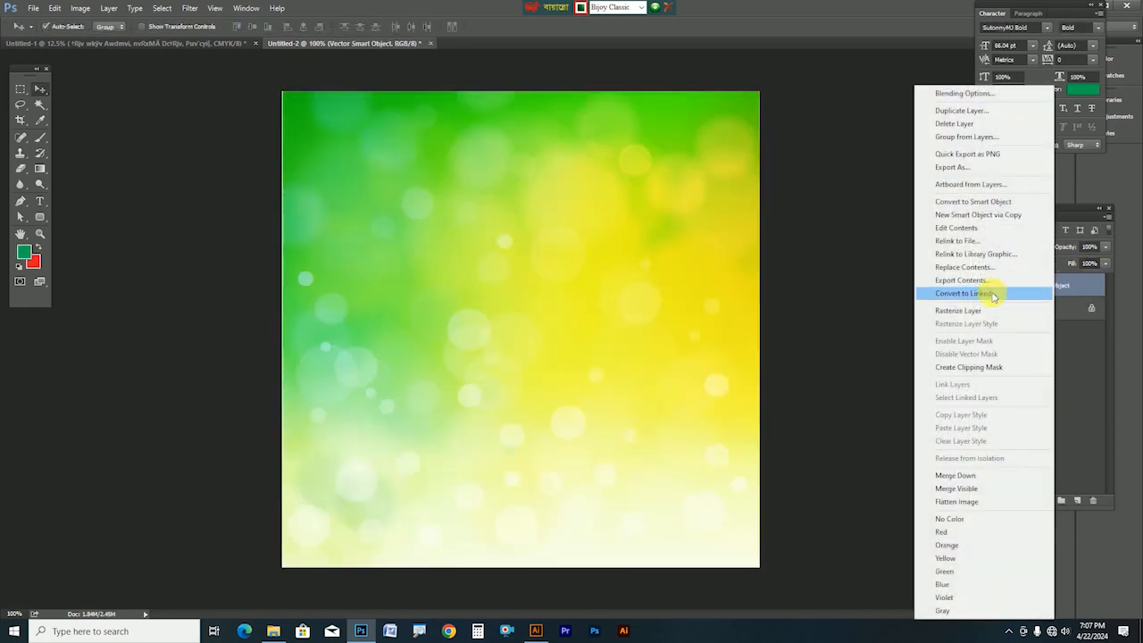
pyautogui.click(977, 313)
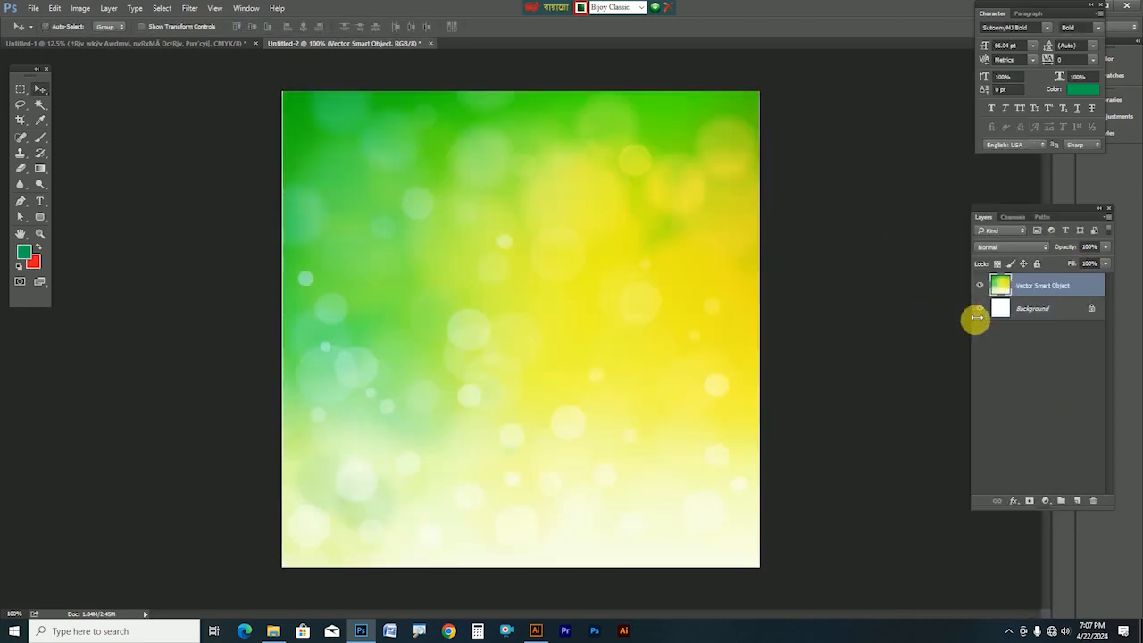
pyautogui.click(214, 42)
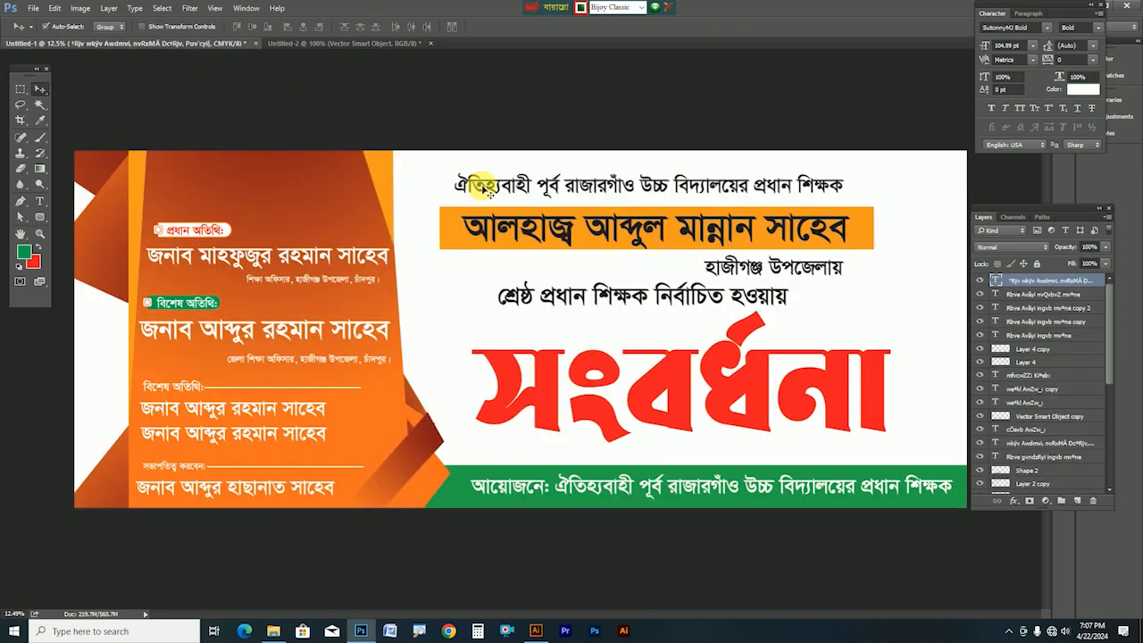
# Nudge the main name line and top heading line slightly right, leaving the সংবর্ধনা title in place
pyautogui.click(672, 382)
pyautogui.moveTo(672, 383); pyautogui.dragTo(707, 354)
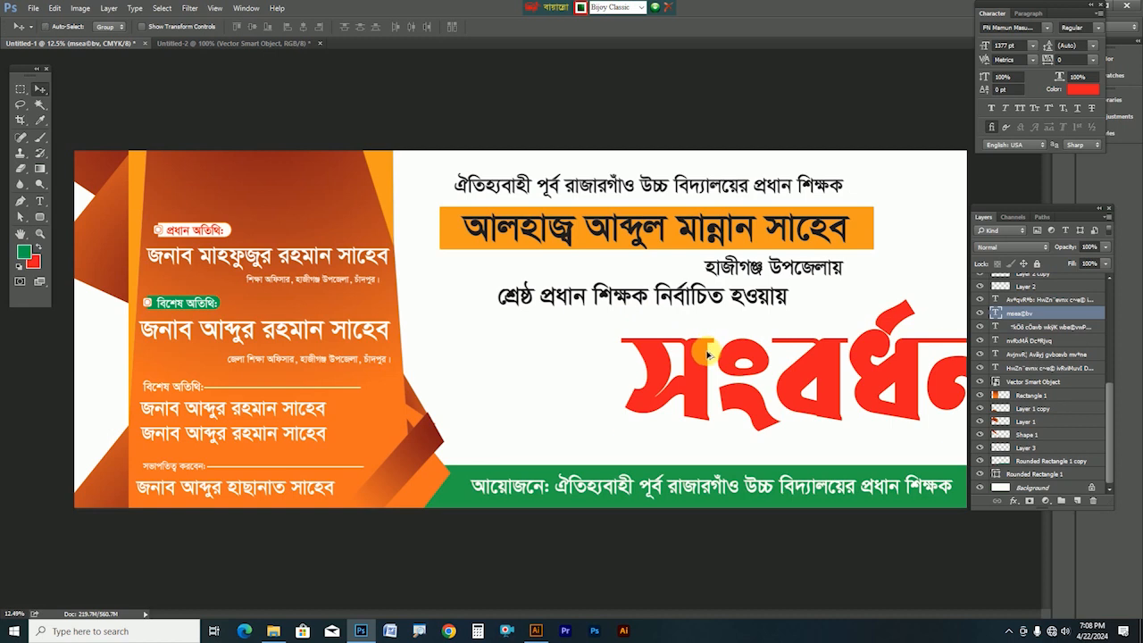
pyautogui.hotkey('ctrl', 'z')
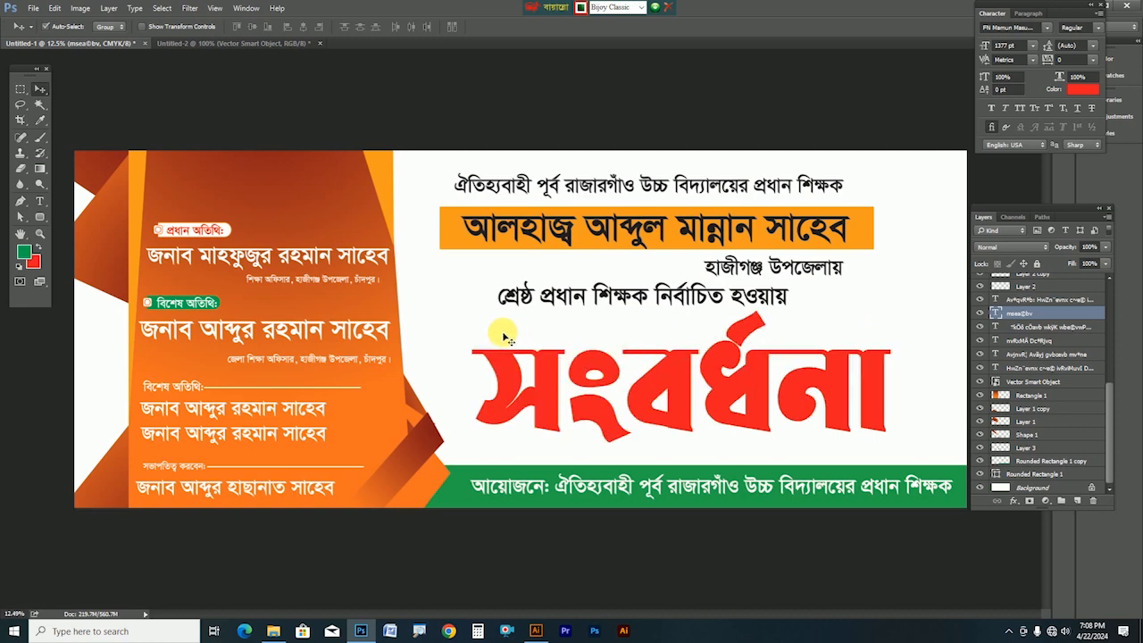
pyautogui.moveTo(710, 241); pyautogui.dragTo(715, 238)
pyautogui.click(692, 192)
pyautogui.moveTo(687, 186); pyautogui.dragTo(690, 185)
pyautogui.moveTo(646, 306)
pyautogui.mouseDown()
pyautogui.moveTo(581, 266)
pyautogui.moveTo(635, 303)
pyautogui.mouseUp()
pyautogui.moveTo(605, 382); pyautogui.dragTo(779, 363)
pyautogui.hotkey('ctrl', 'z')
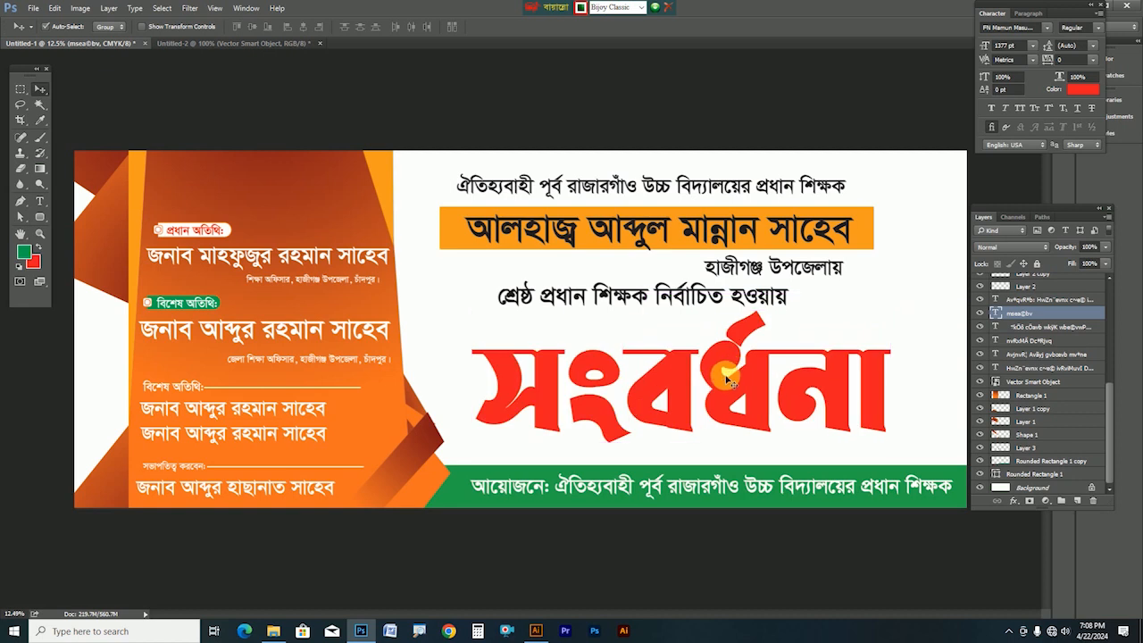
# Paste the bokeh image, enlarge it to about 324%, and clip it into the সংবর্ধনা letters
pyautogui.hotkey('ctrl', 'v')
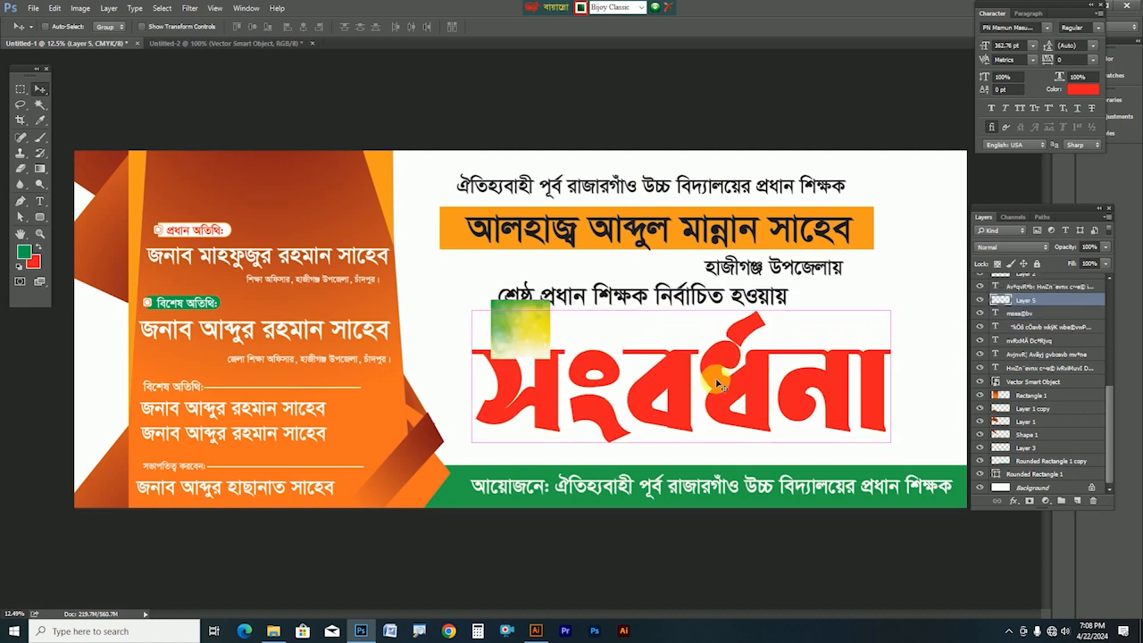
pyautogui.hotkey('ctrl', 't')
pyautogui.moveTo(554, 363); pyautogui.dragTo(724, 461)
pyautogui.moveTo(611, 447); pyautogui.dragTo(573, 448)
pyautogui.press('Return')
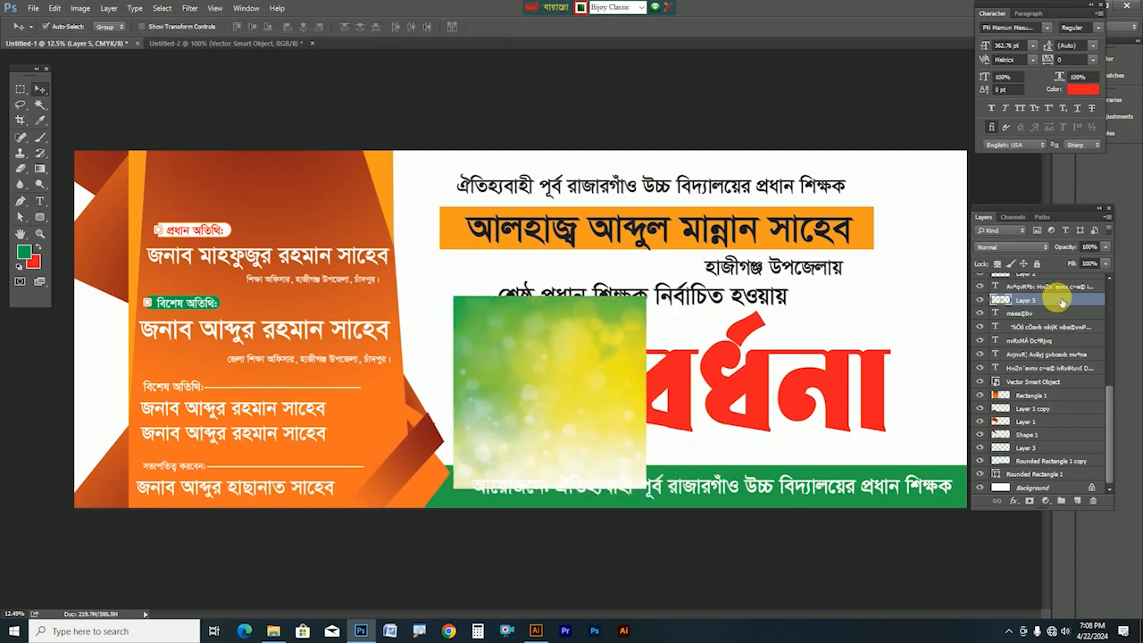
pyautogui.rightClick(1061, 301)
pyautogui.click(965, 336)
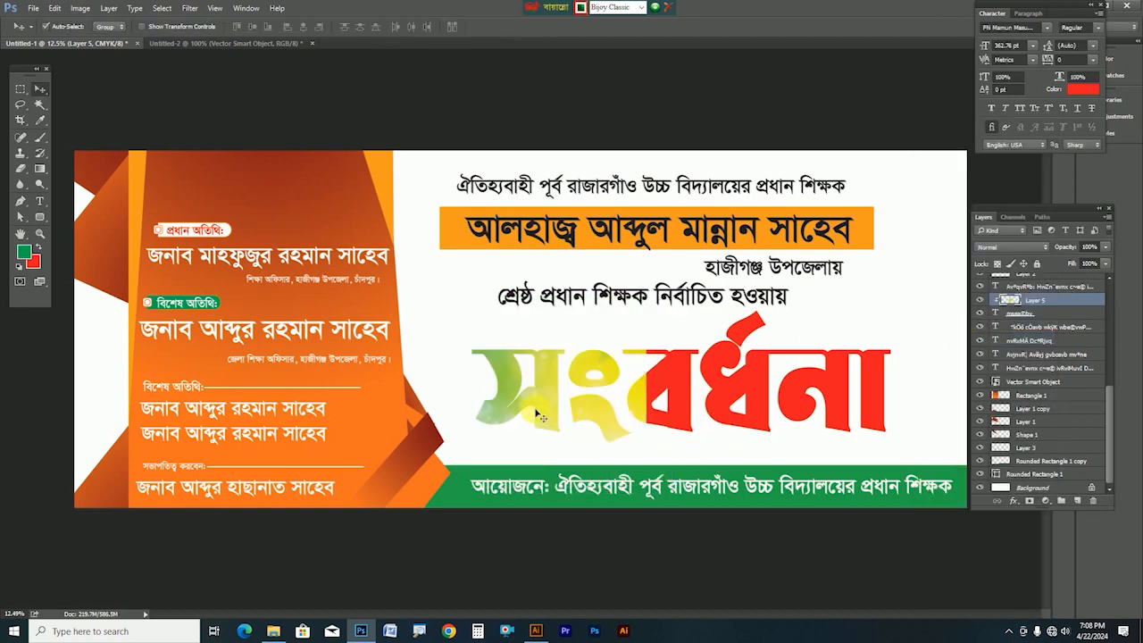
# Add a horizontally mirrored copy of the clipped bokeh to cover the rest of the title
pyautogui.keyDown('ctrl'); pyautogui.click(639, 428); pyautogui.keyUp('ctrl')
pyautogui.moveTo(639, 429); pyautogui.dragTo(333, 410)
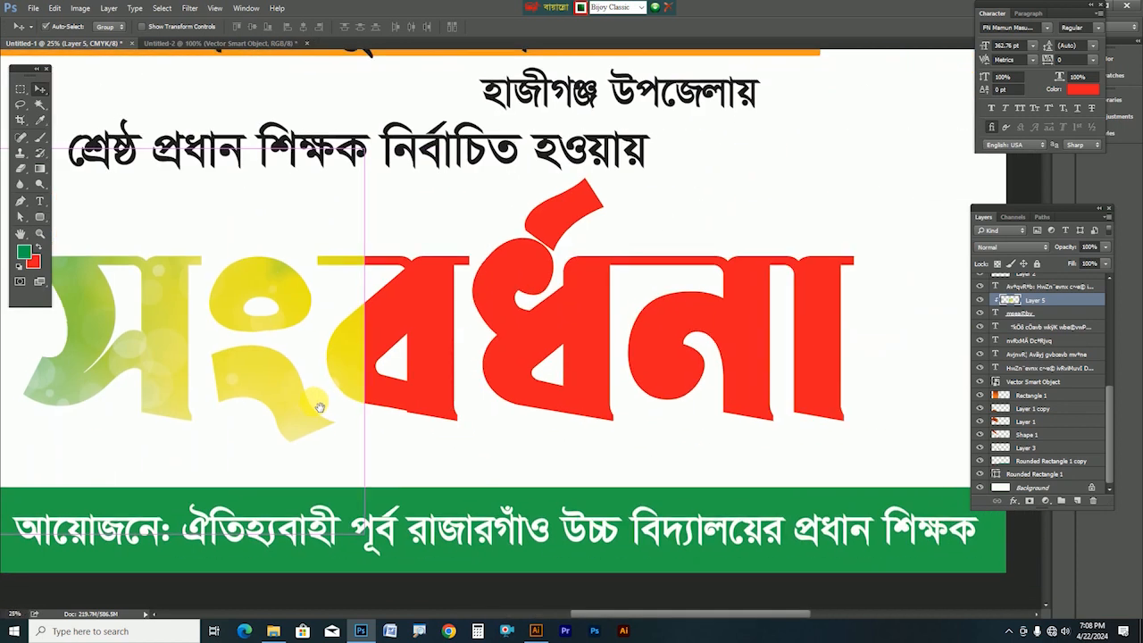
pyautogui.moveTo(261, 386); pyautogui.dragTo(629, 398)
pyautogui.hotkey('ctrl', 't')
pyautogui.rightClick(592, 385)
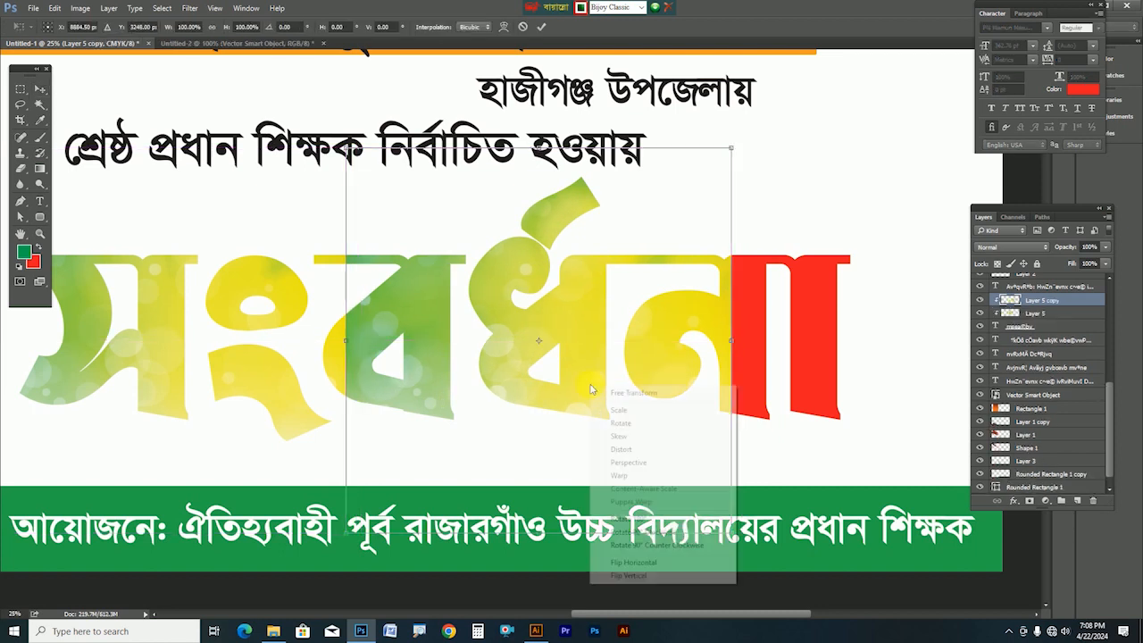
pyautogui.click(626, 563)
pyautogui.press('Return')
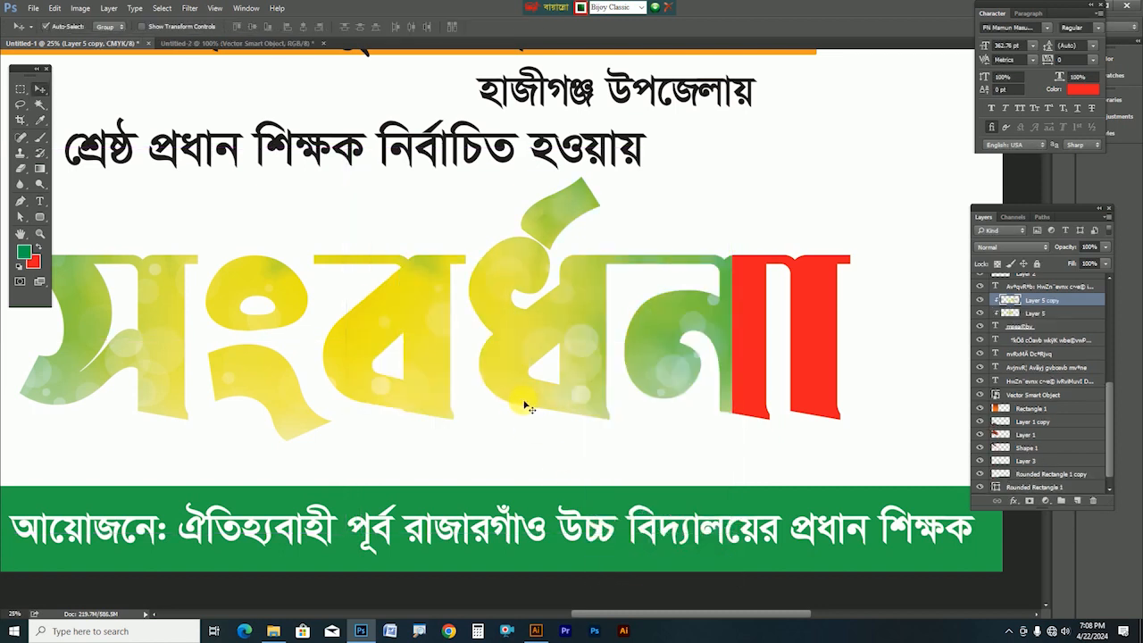
pyautogui.moveTo(384, 337); pyautogui.dragTo(472, 411)
pyautogui.moveTo(427, 441); pyautogui.dragTo(515, 454)
# Delete the duplicate texture, then darken the other one with Levels and shift its hue to purple-blue
pyautogui.hotkey('ctrl', '0')
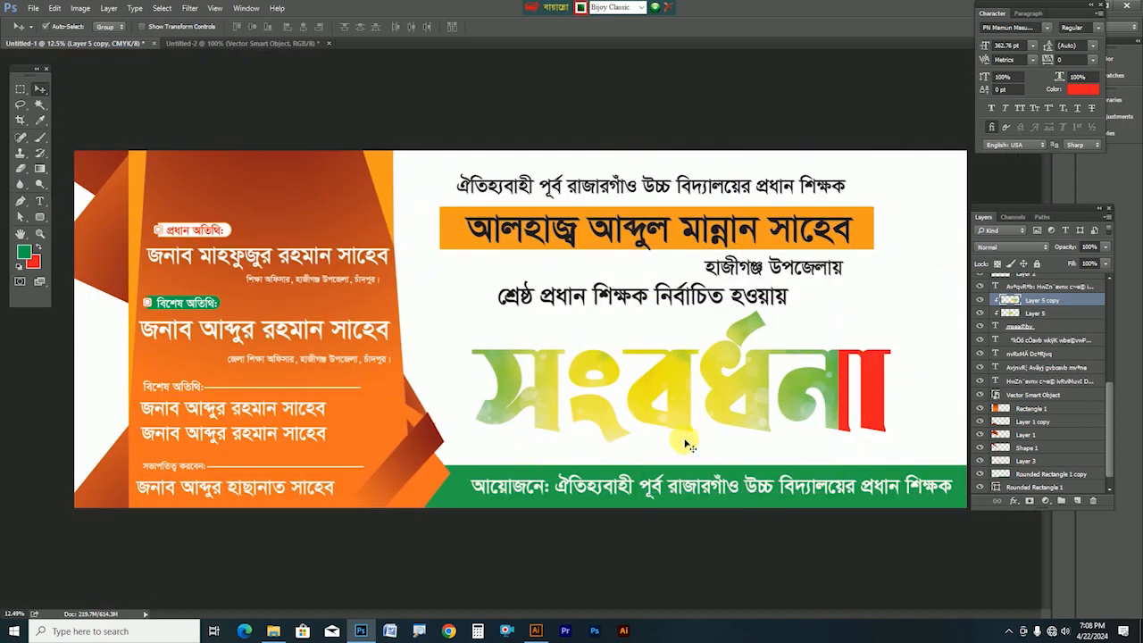
pyautogui.press('Delete')
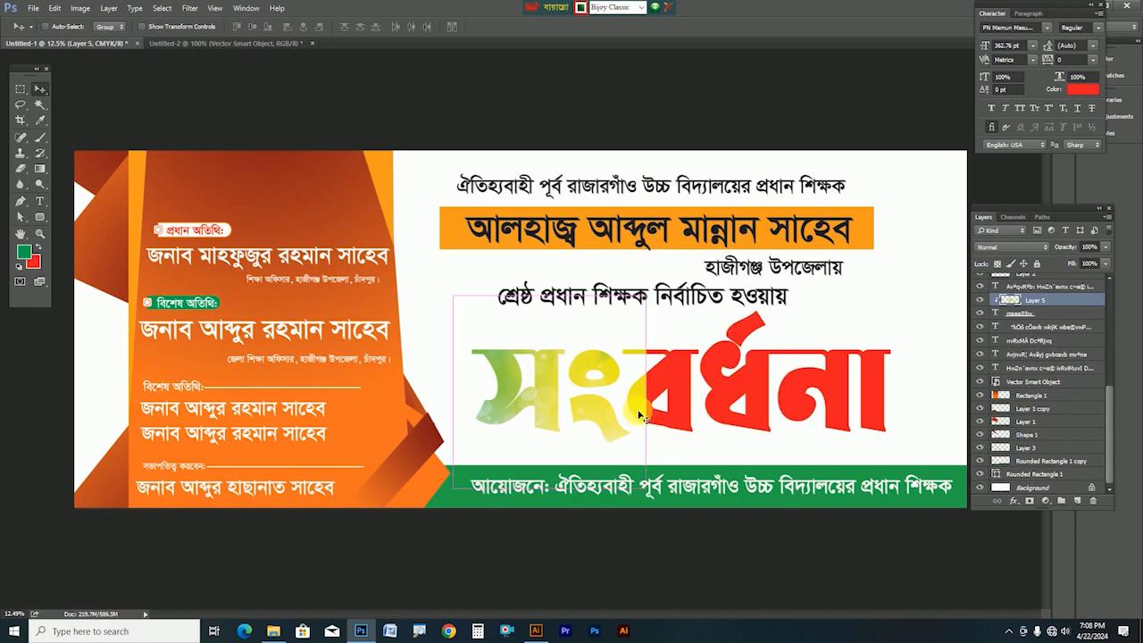
pyautogui.hotkey('ctrl', 'l')
pyautogui.moveTo(716, 263); pyautogui.dragTo(814, 259)
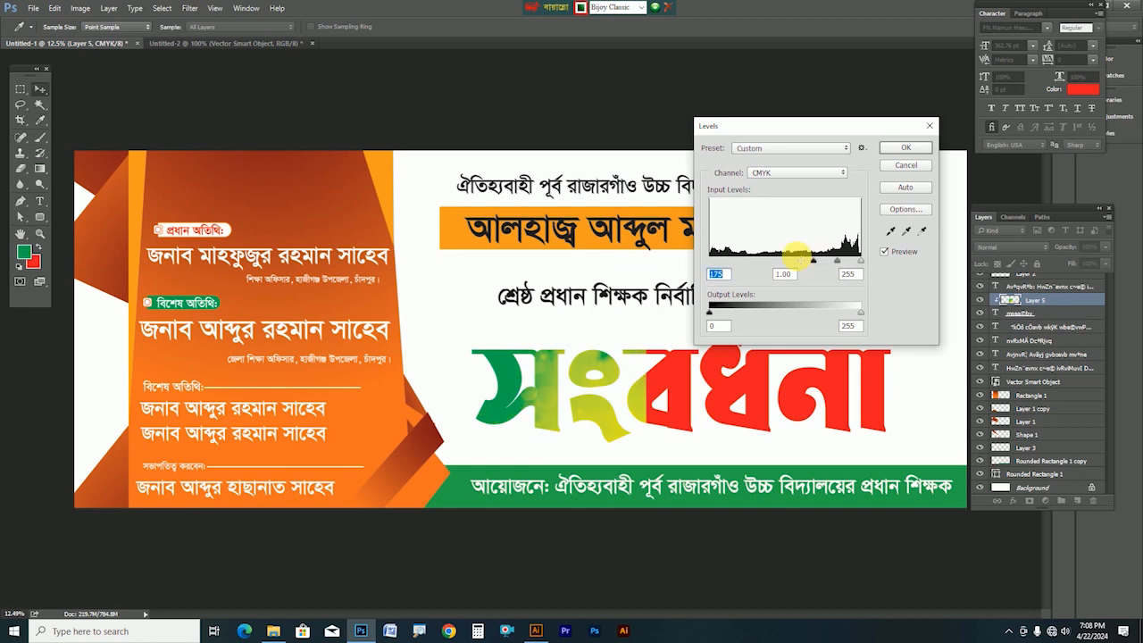
pyautogui.press('Return')
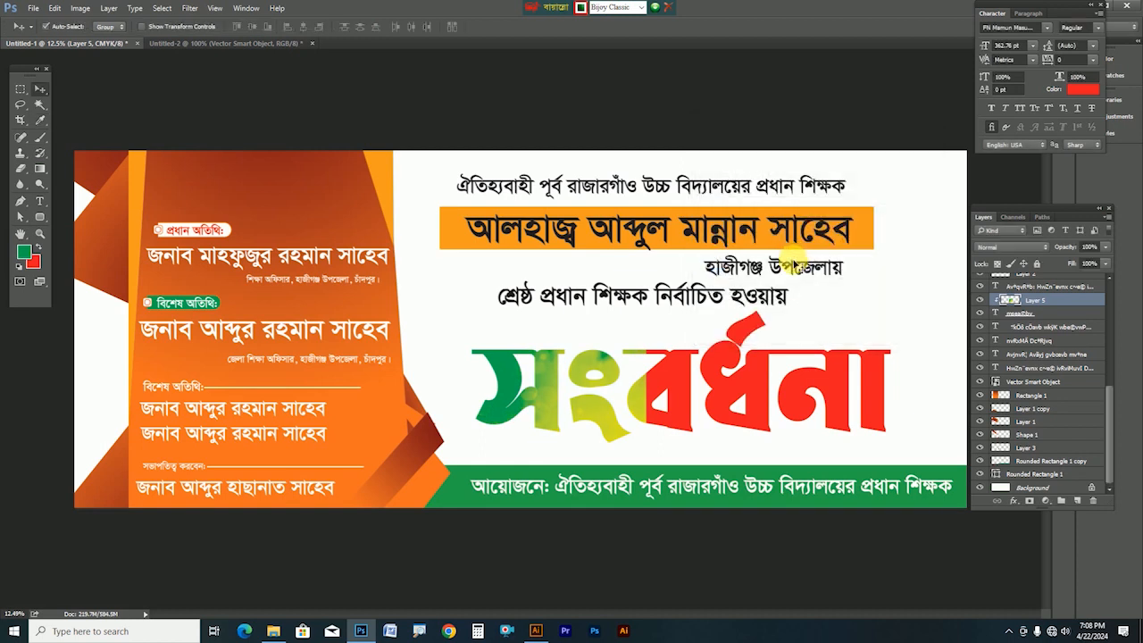
pyautogui.hotkey('ctrl', 'u')
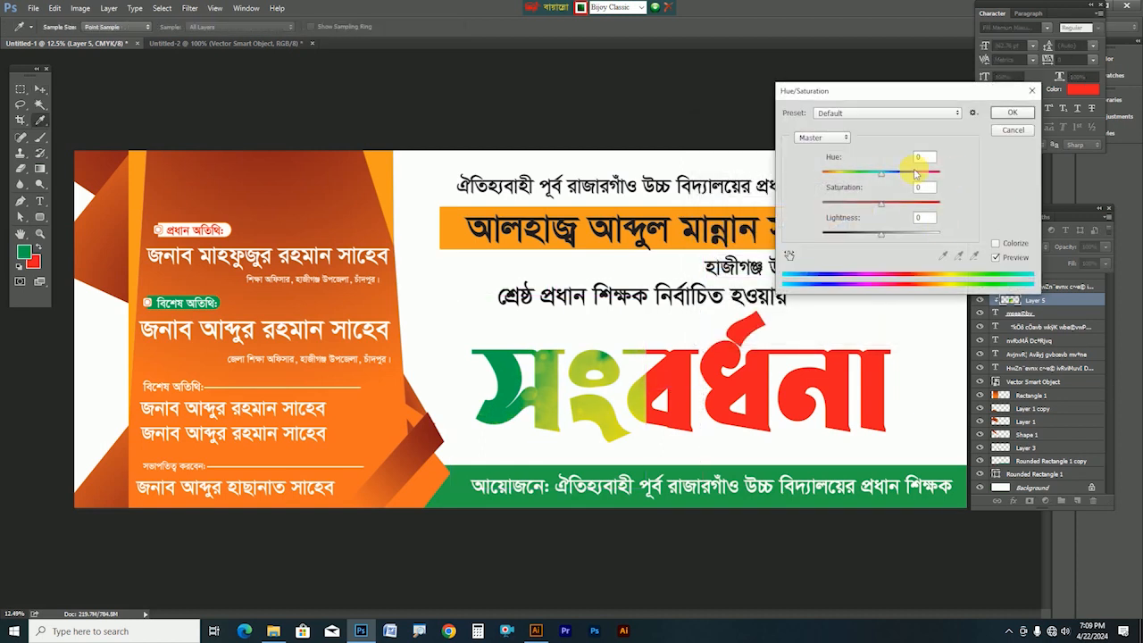
pyautogui.click(929, 174)
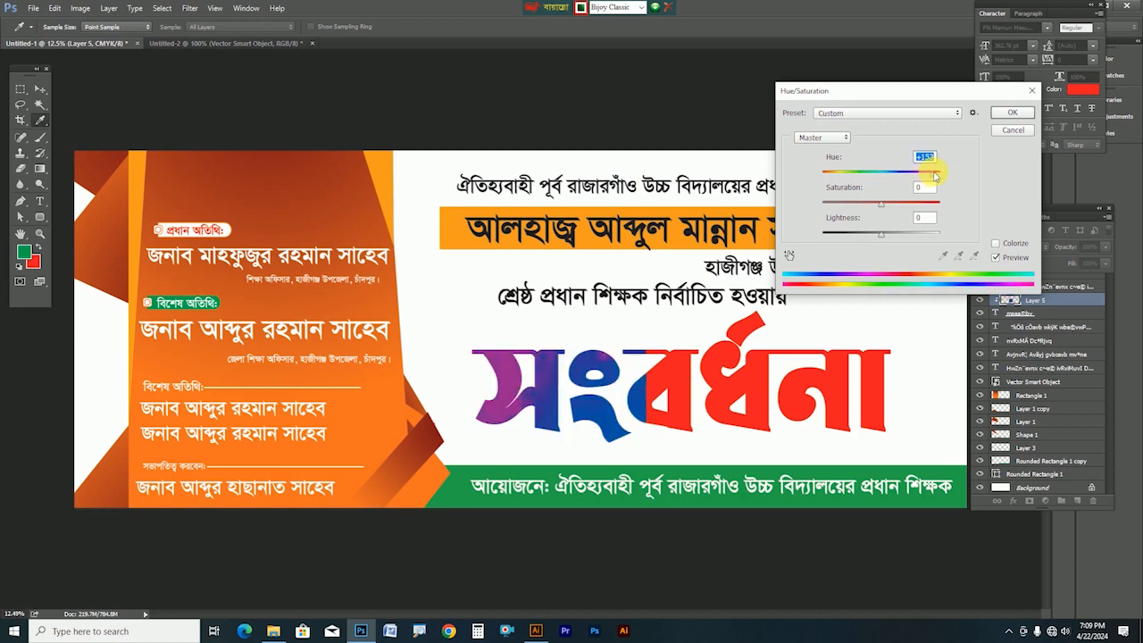
pyautogui.press('Return')
pyautogui.moveTo(545, 389); pyautogui.dragTo(808, 383)
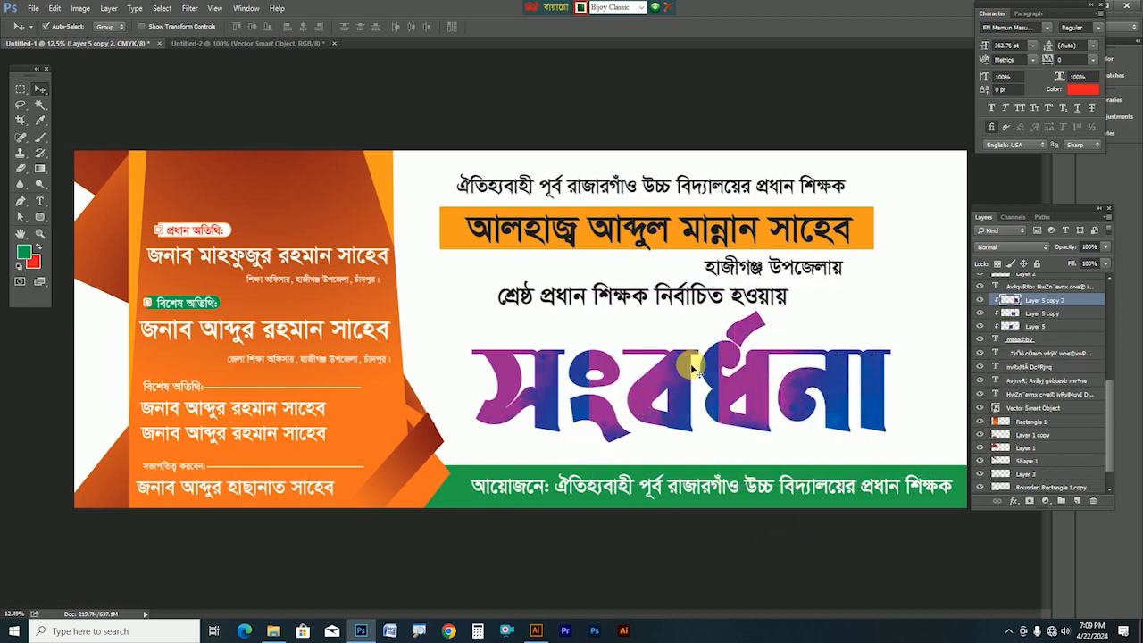
# Shift the Layer 5 copy texture's hue to blue-purple and move it up-left over the word
pyautogui.hotkey('alt', '[')
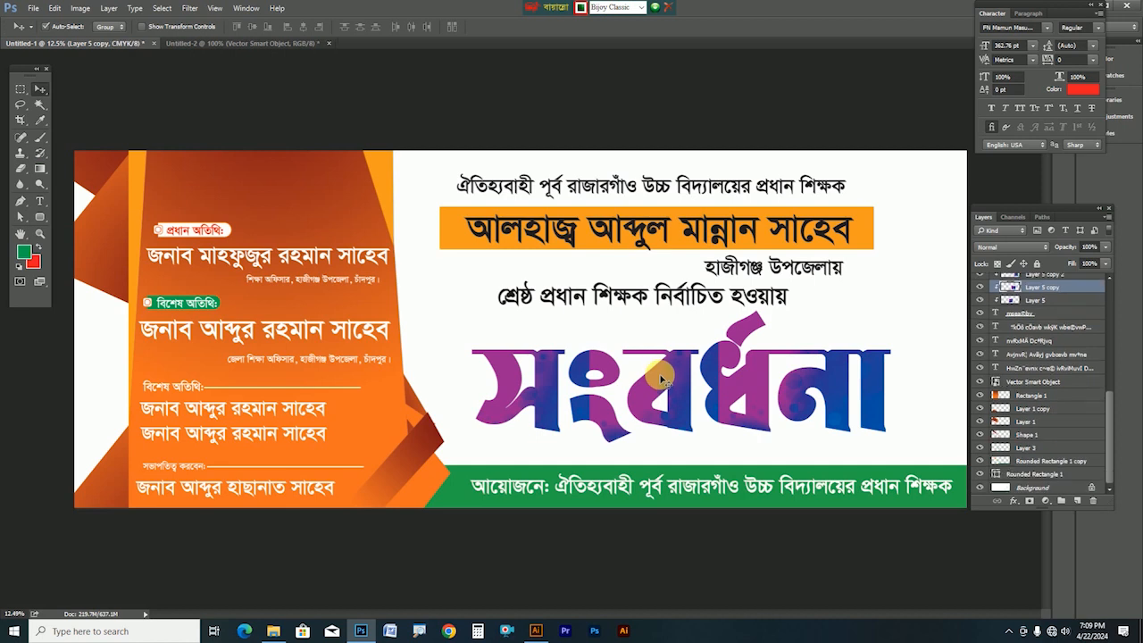
pyautogui.hotkey('ctrl', 'u')
pyautogui.click(829, 175)
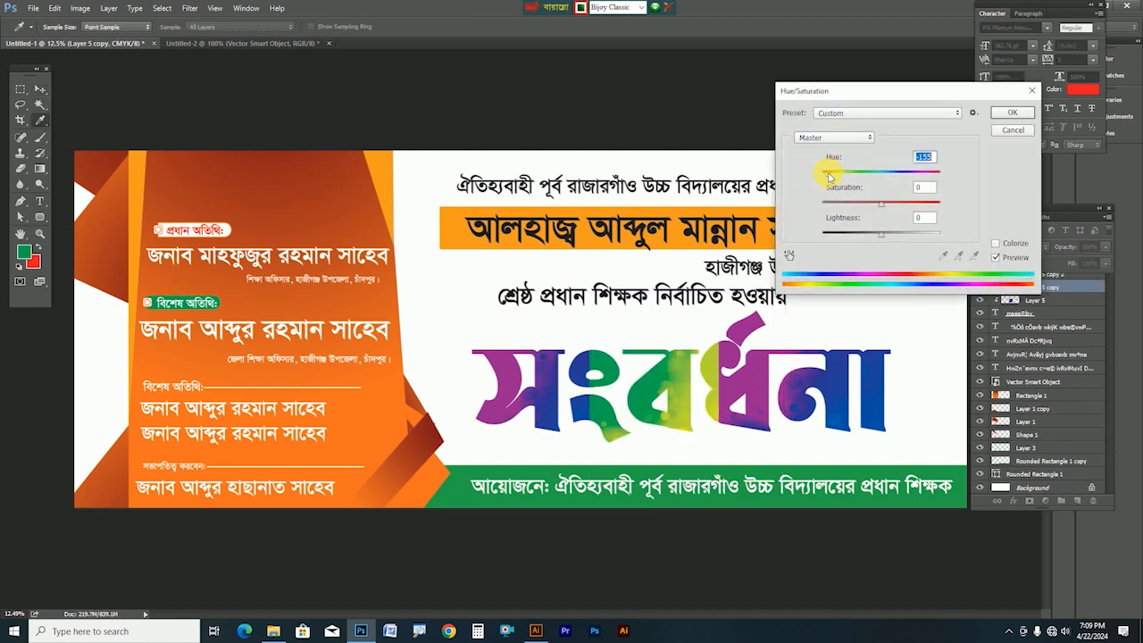
pyautogui.moveTo(829, 175); pyautogui.dragTo(858, 171)
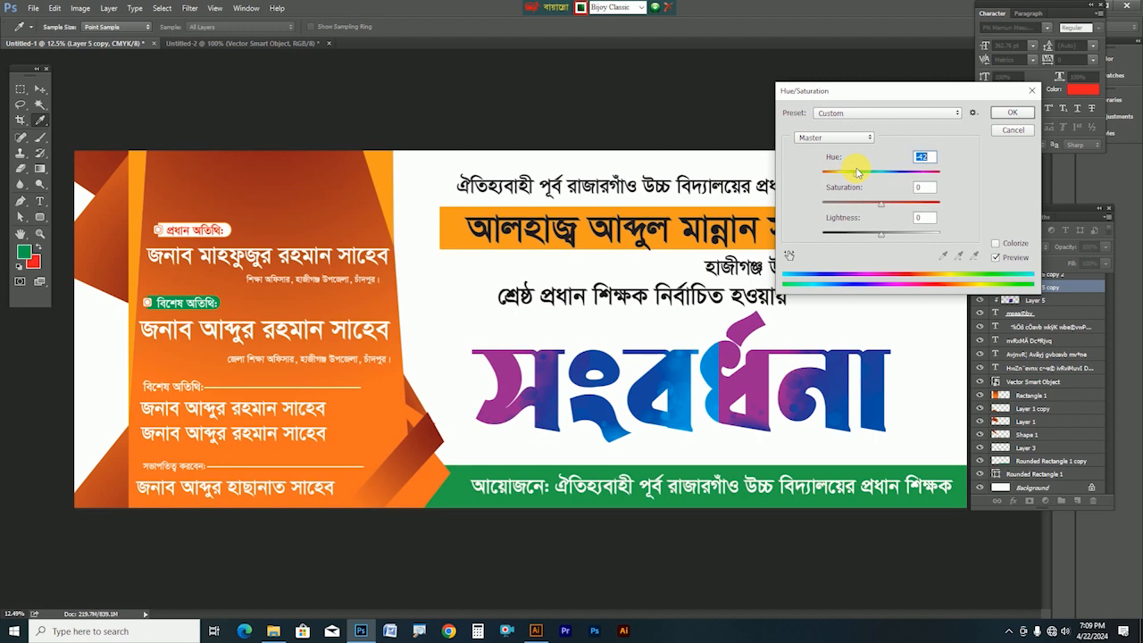
pyautogui.press('Return')
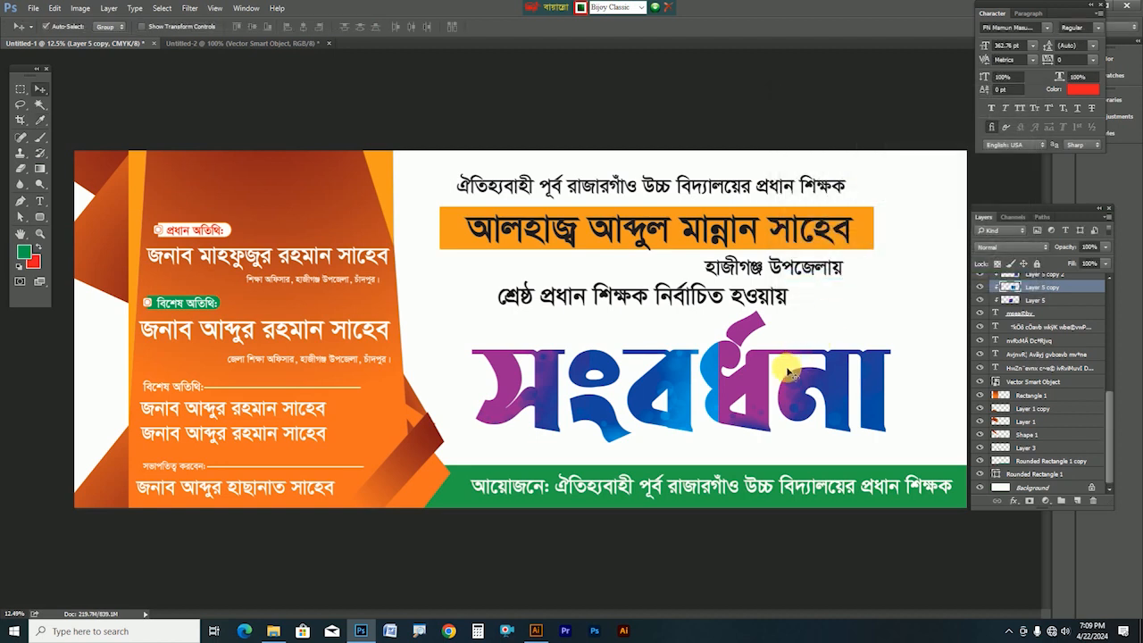
pyautogui.moveTo(758, 383); pyautogui.dragTo(737, 351)
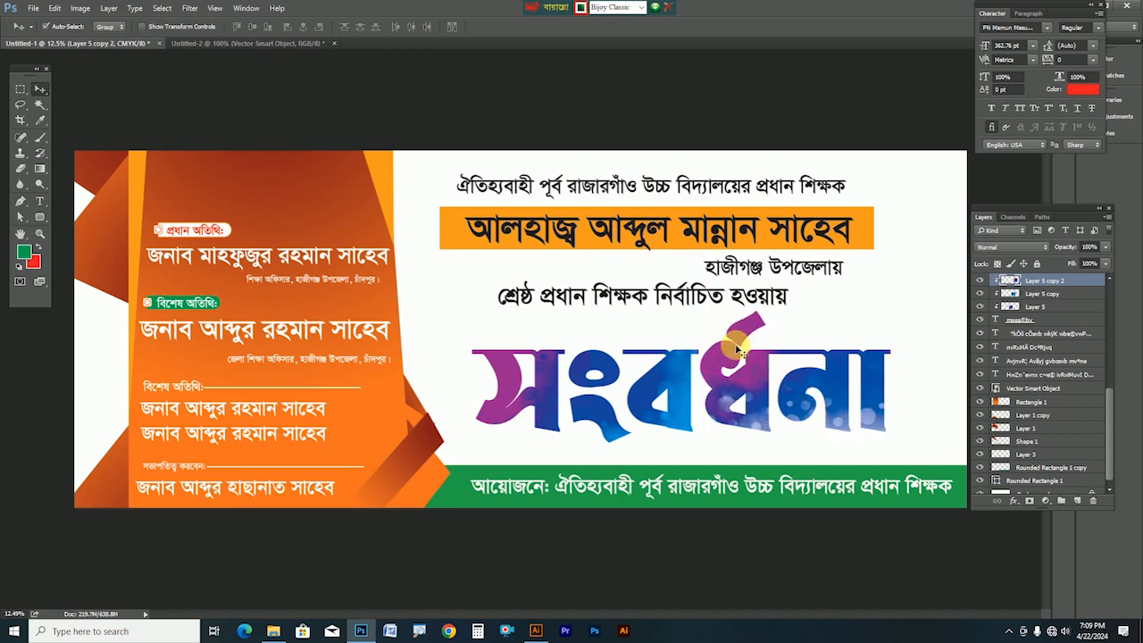
# Deepen the top texture with Levels and turn it pink with Hue/Saturation
pyautogui.hotkey('ctrl', 'l')
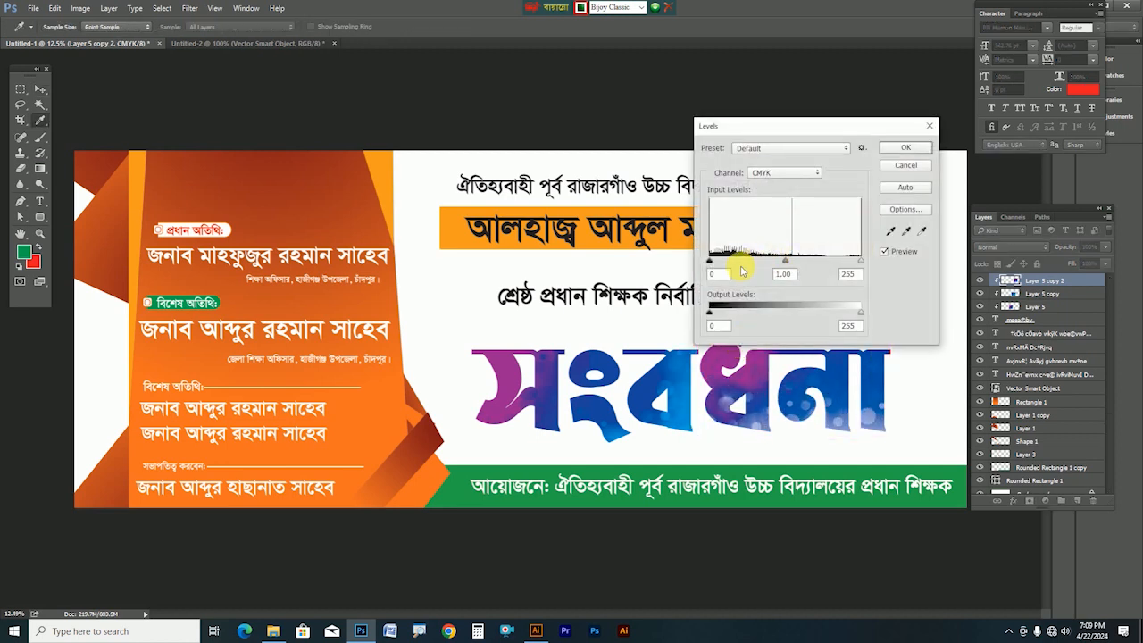
pyautogui.moveTo(712, 260); pyautogui.dragTo(749, 260)
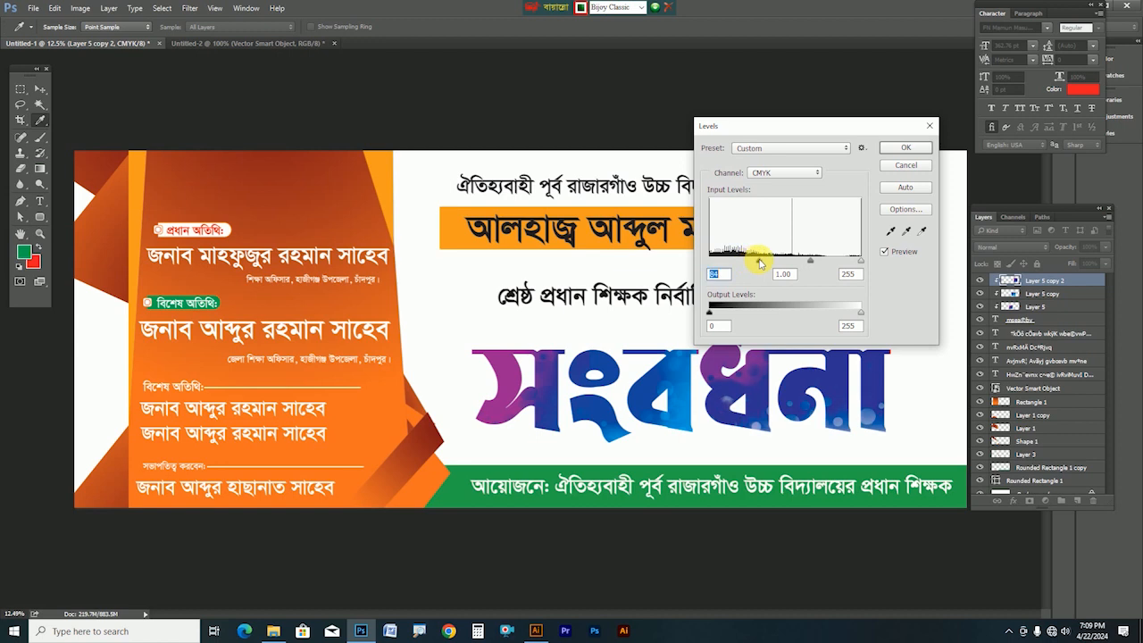
pyautogui.press('Return')
pyautogui.hotkey('ctrl', 'u')
pyautogui.moveTo(901, 172); pyautogui.dragTo(906, 177)
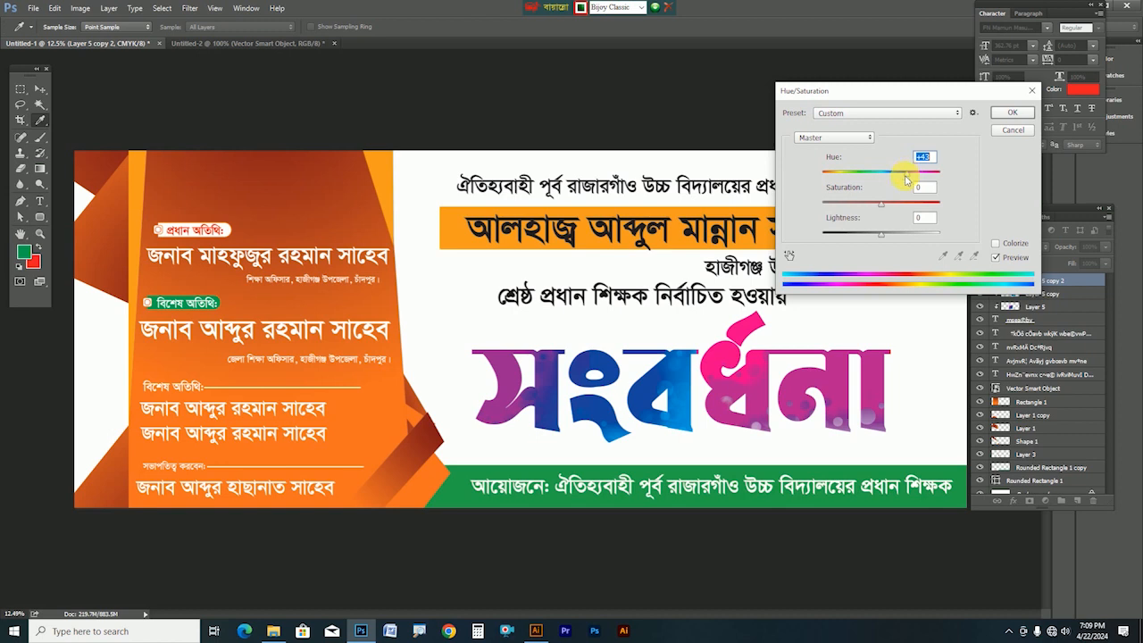
pyautogui.press('Return')
pyautogui.press('v')
pyautogui.scroll(1, 753, 454)
pyautogui.moveTo(661, 439); pyautogui.dragTo(597, 376)
pyautogui.click(1036, 293)
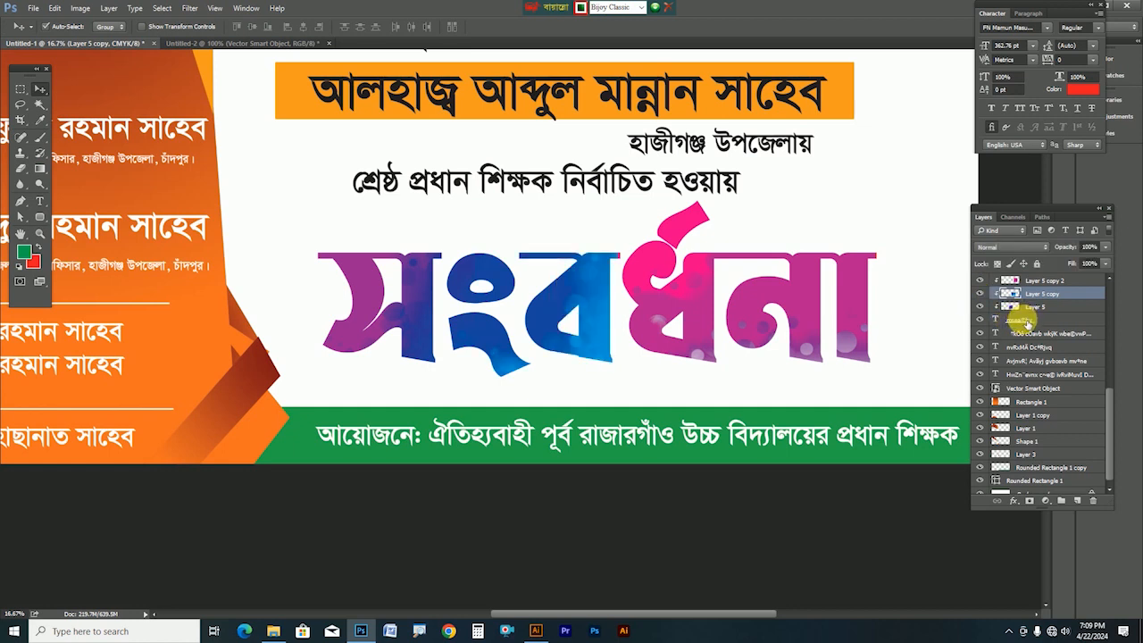
# Add a soft, light grey drop shadow to the title text layer
pyautogui.click(1018, 319)
pyautogui.click(1015, 501)
pyautogui.click(1036, 494)
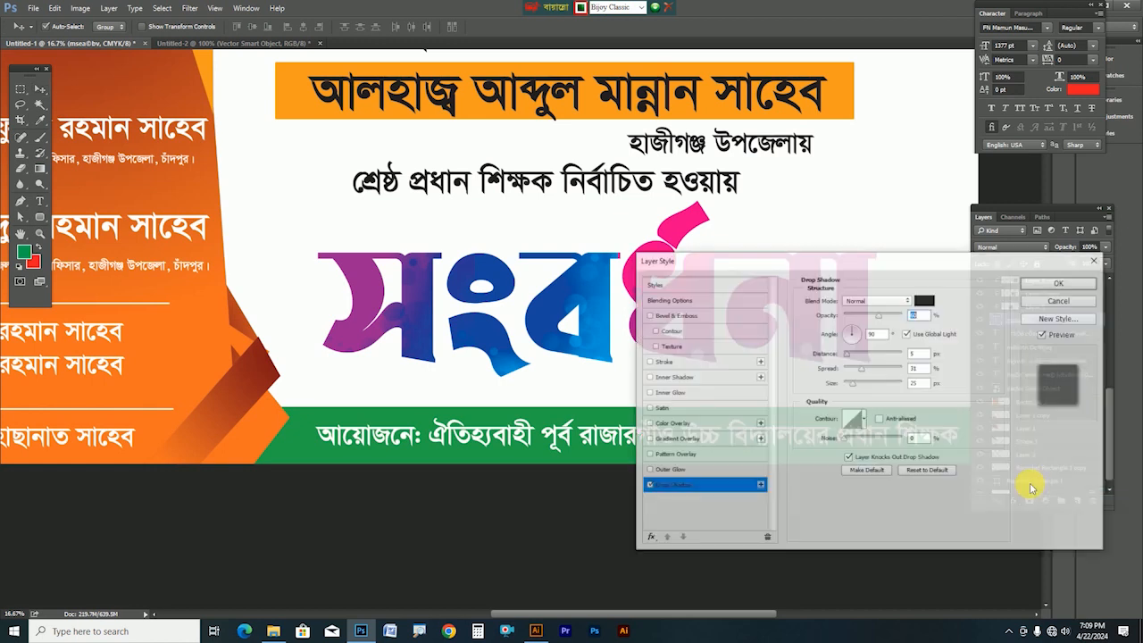
pyautogui.moveTo(803, 261); pyautogui.dragTo(890, 122)
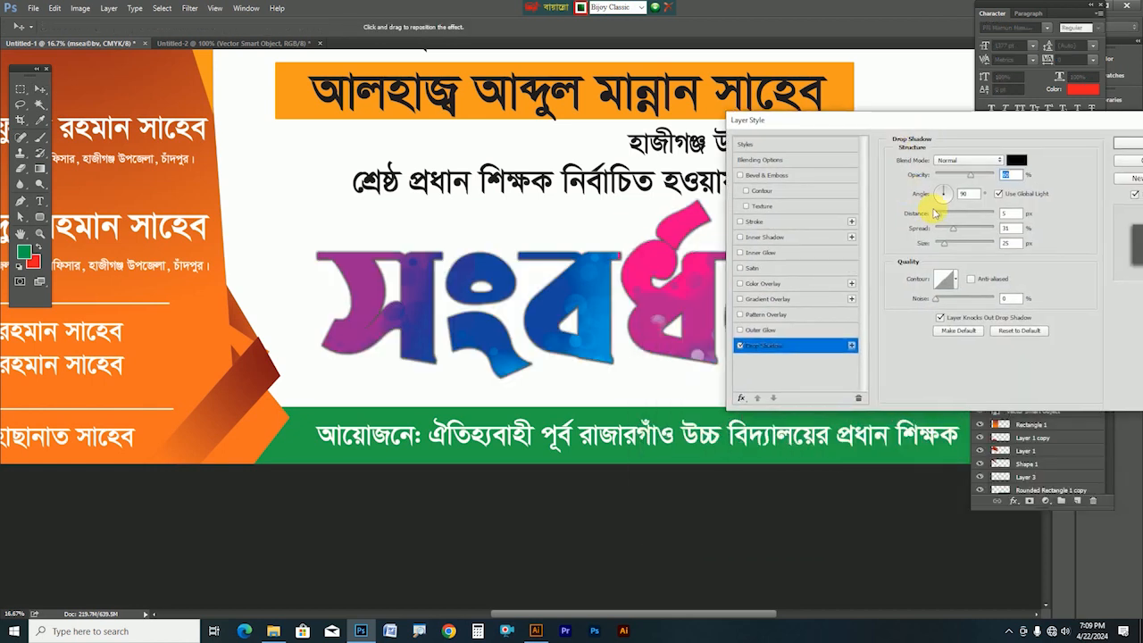
pyautogui.moveTo(947, 218); pyautogui.dragTo(970, 218)
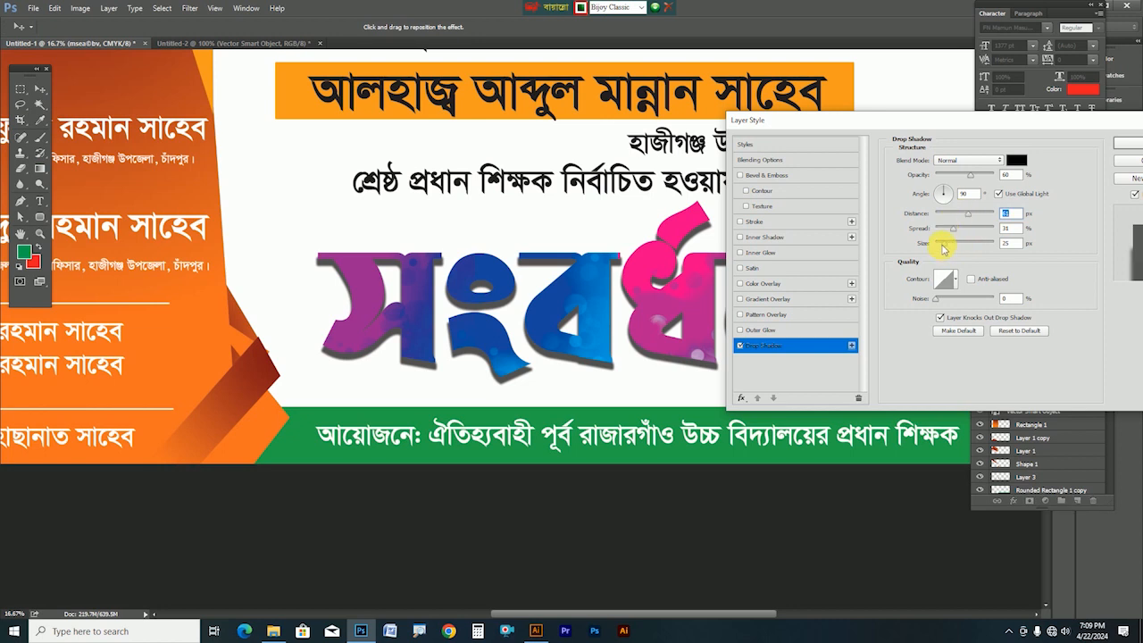
pyautogui.moveTo(948, 254); pyautogui.dragTo(951, 251)
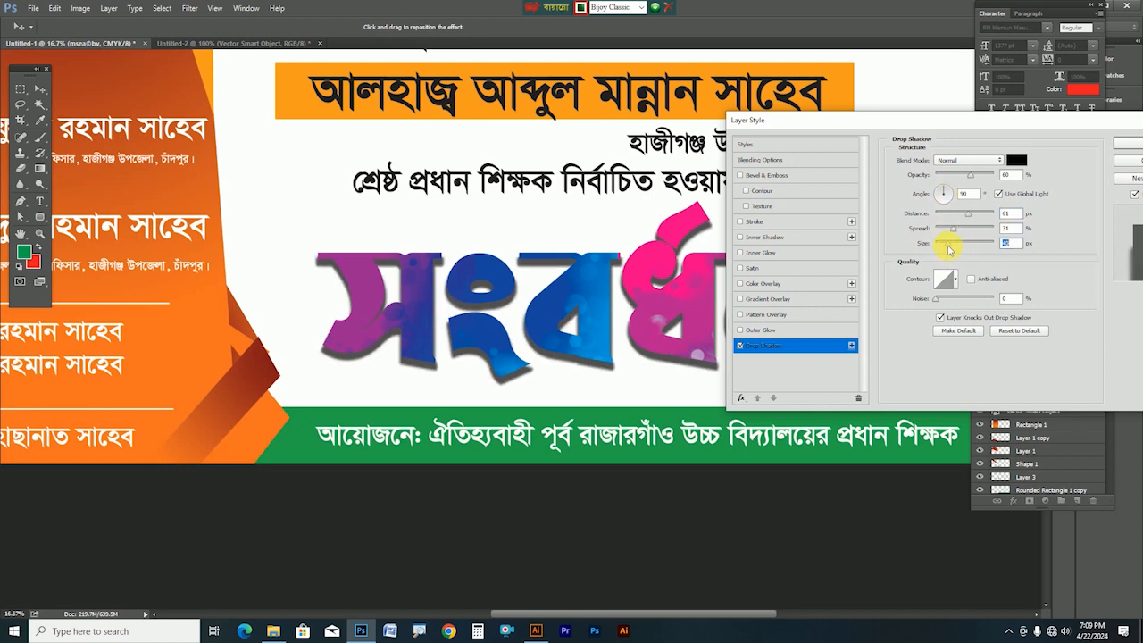
pyautogui.moveTo(960, 183); pyautogui.dragTo(945, 179)
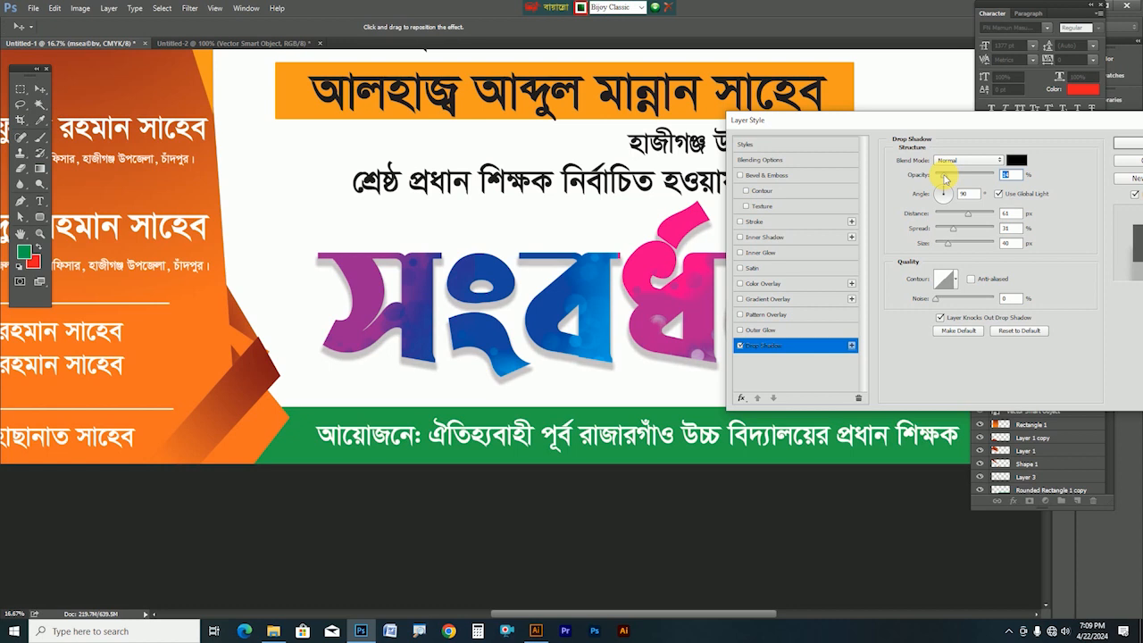
pyautogui.moveTo(964, 233); pyautogui.dragTo(962, 233)
pyautogui.moveTo(913, 132); pyautogui.dragTo(598, 31)
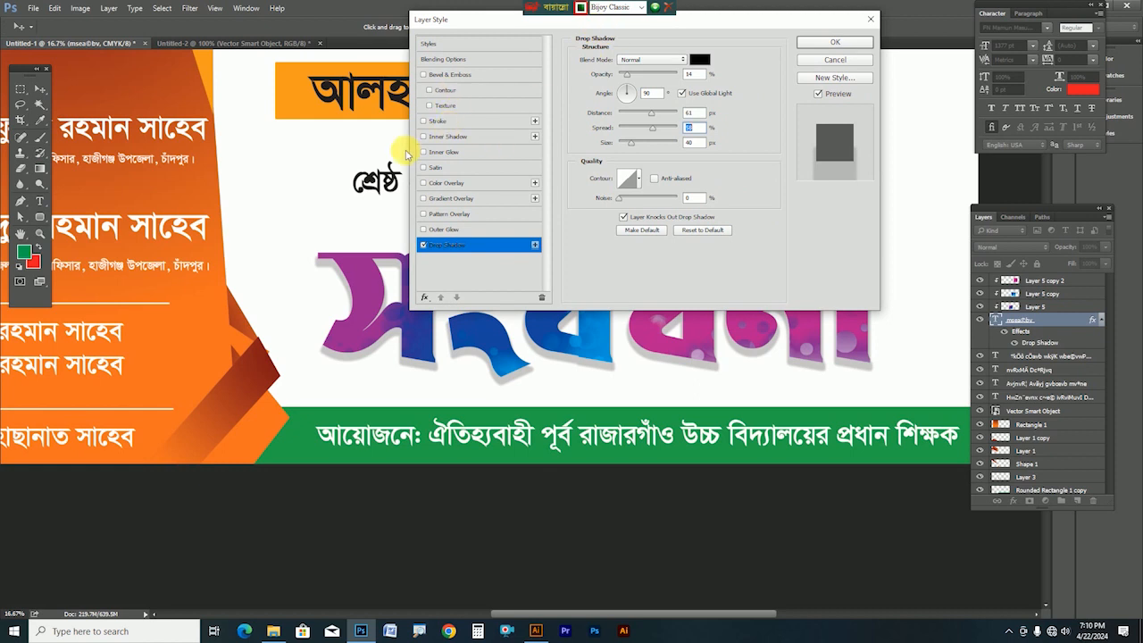
# Add a white 13 px stroke outline and push the drop shadow further down
pyautogui.click(441, 122)
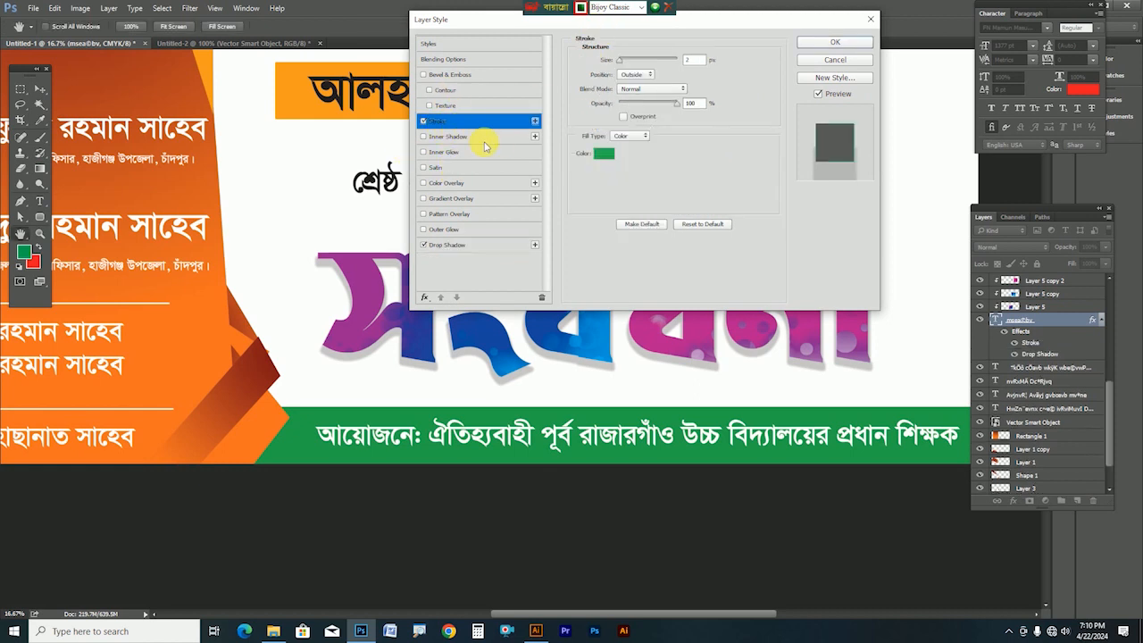
pyautogui.click(610, 156)
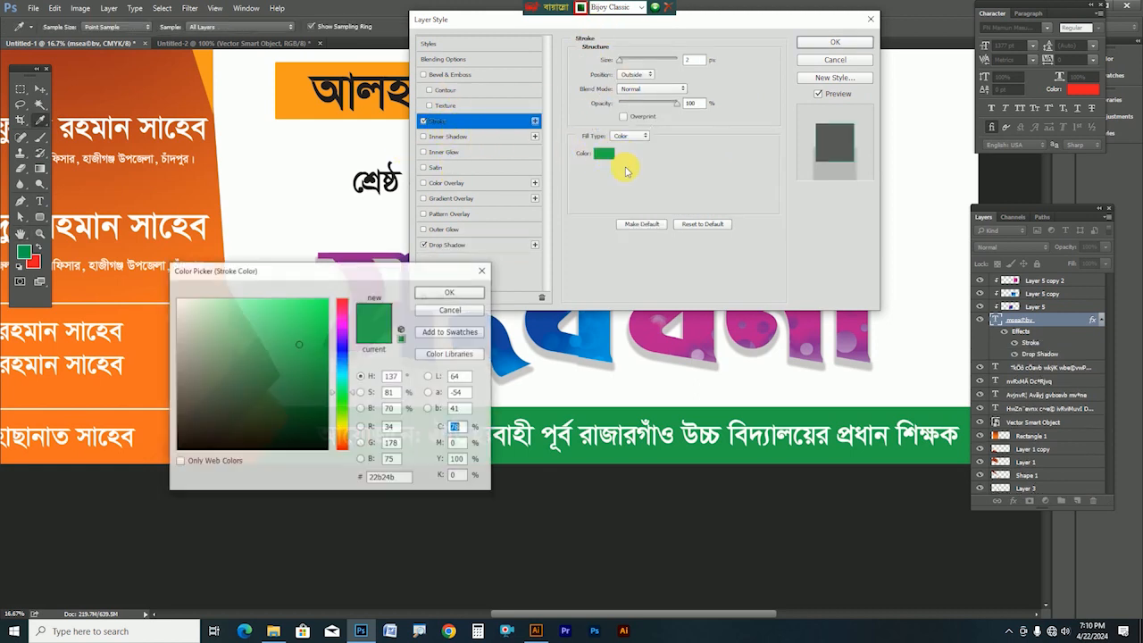
pyautogui.moveTo(297, 385); pyautogui.dragTo(80, 201)
pyautogui.press('Return')
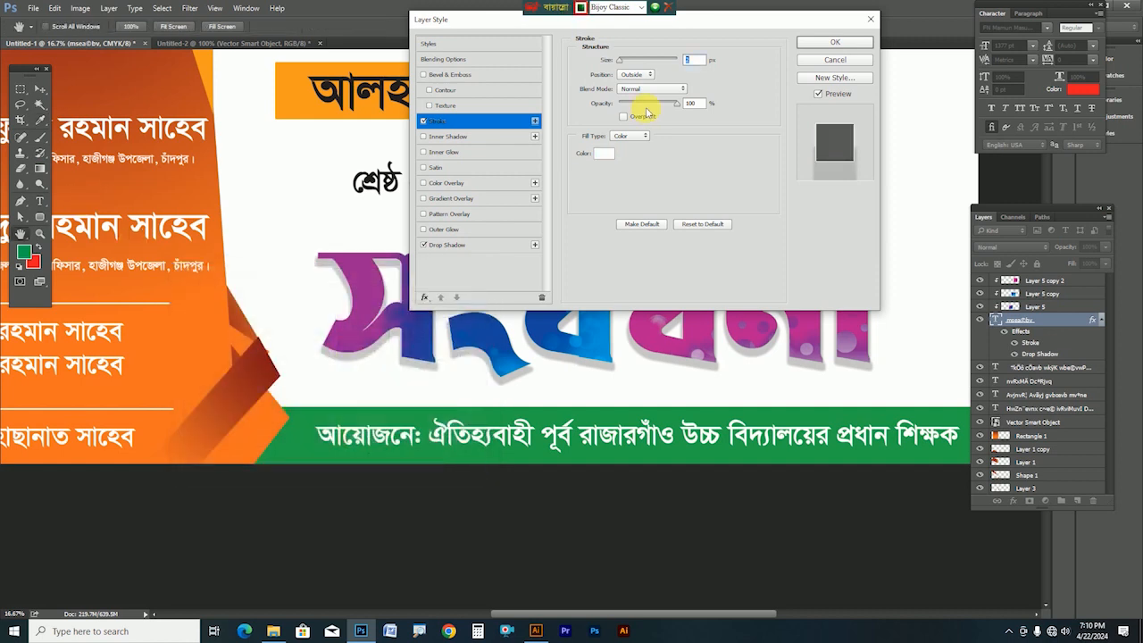
pyautogui.moveTo(619, 60); pyautogui.dragTo(631, 62)
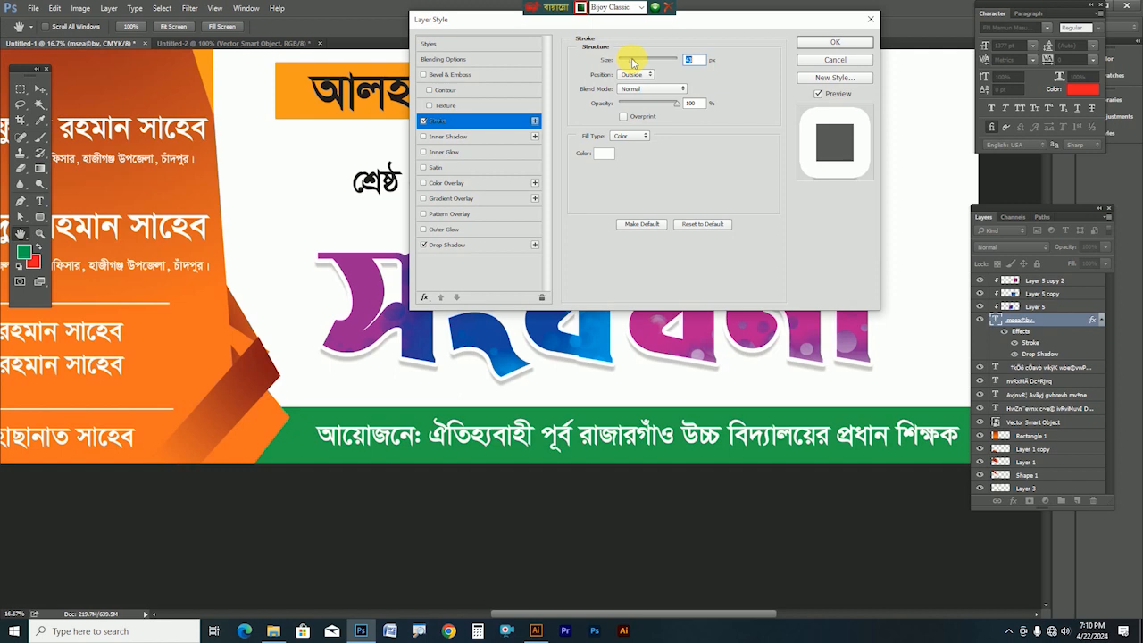
pyautogui.click(473, 244)
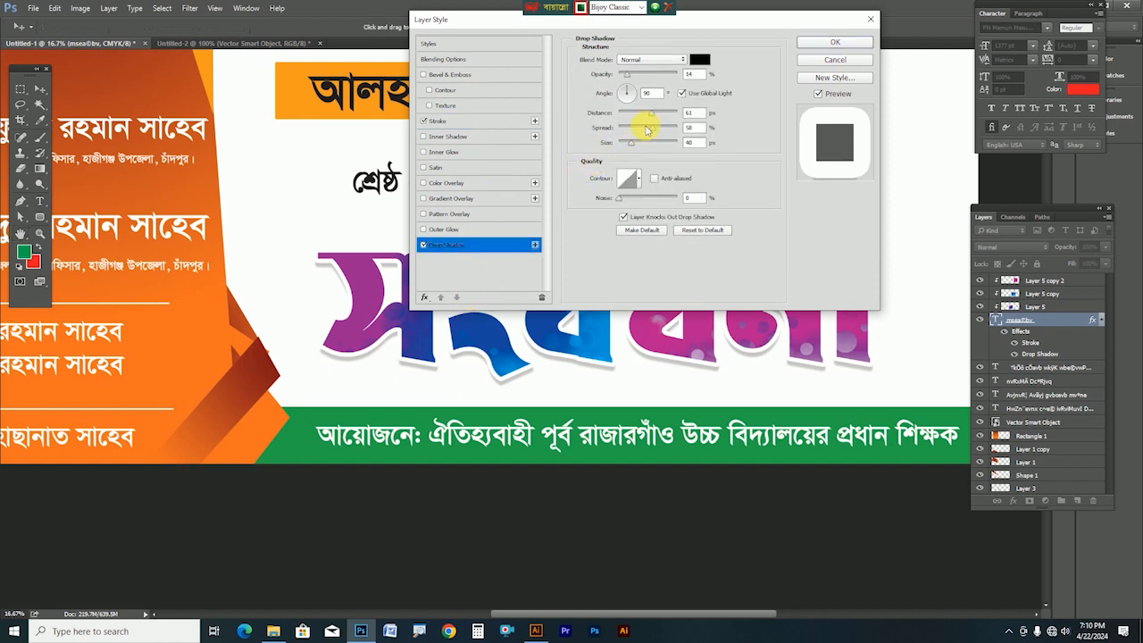
pyautogui.moveTo(653, 115); pyautogui.dragTo(639, 146)
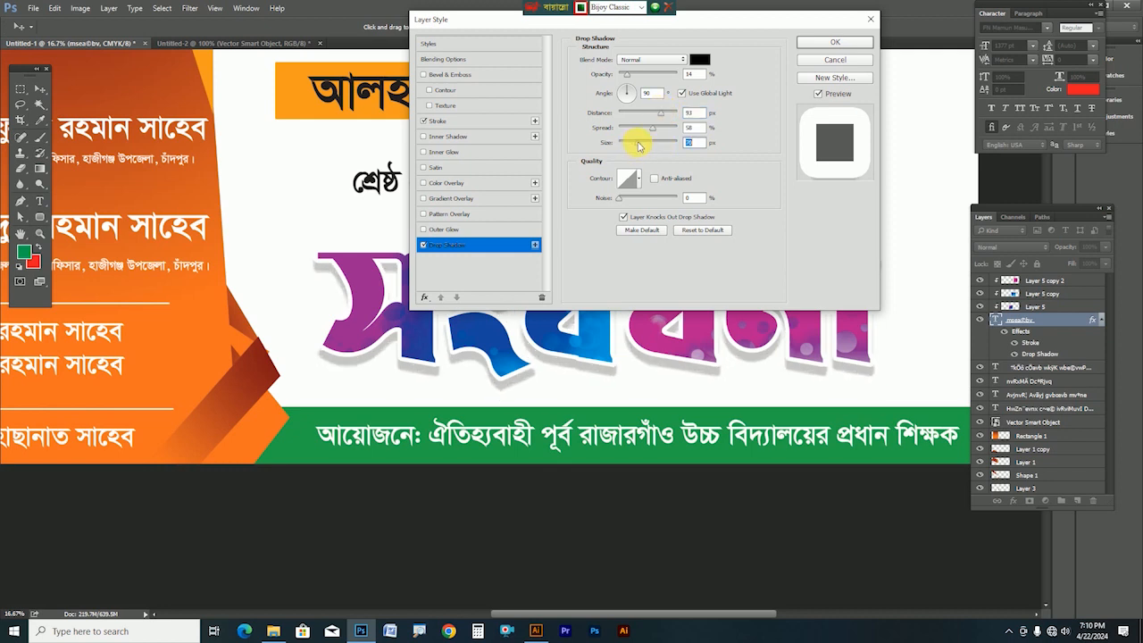
pyautogui.moveTo(759, 32); pyautogui.dragTo(1000, 50)
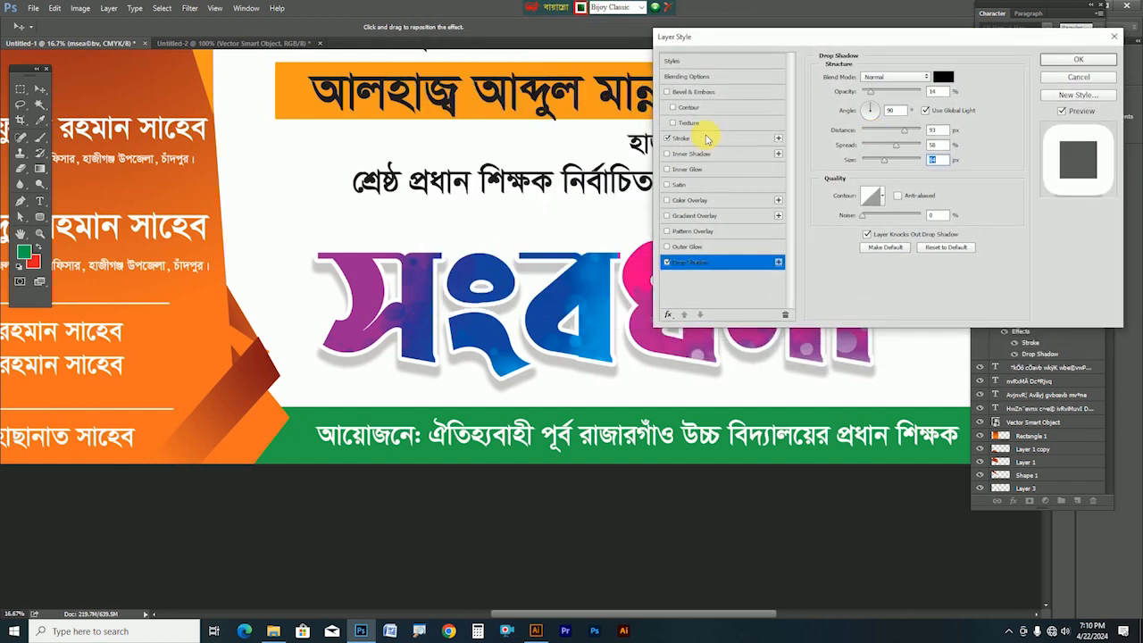
# Add a Chisel Hard Bevel & Emboss with a blue highlight colour to the title
pyautogui.click(701, 93)
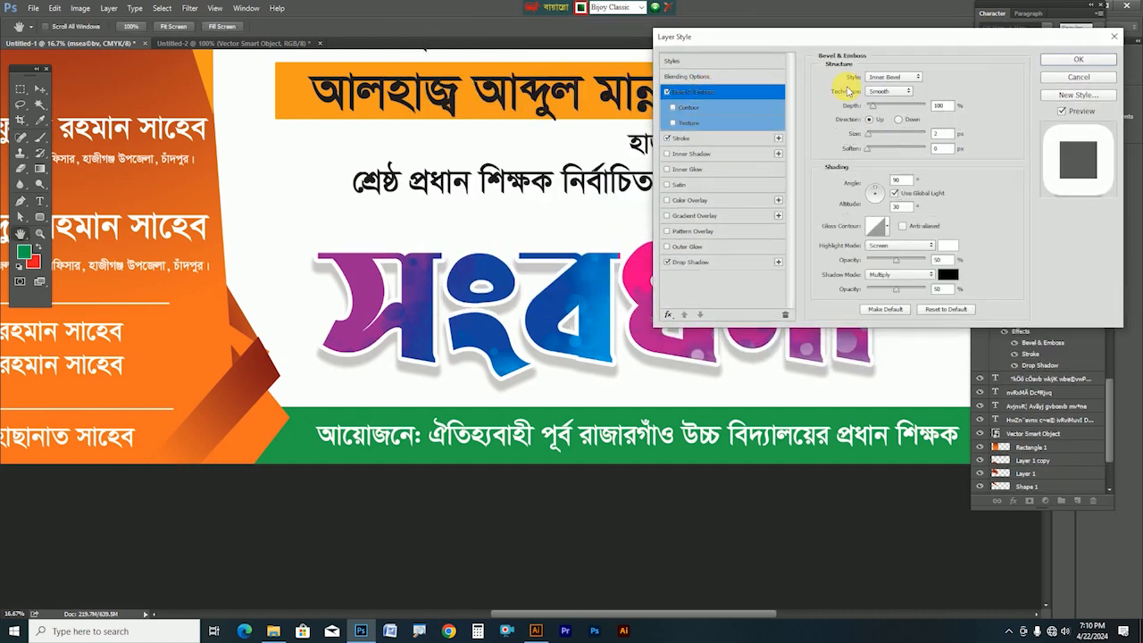
pyautogui.moveTo(876, 134); pyautogui.dragTo(895, 134)
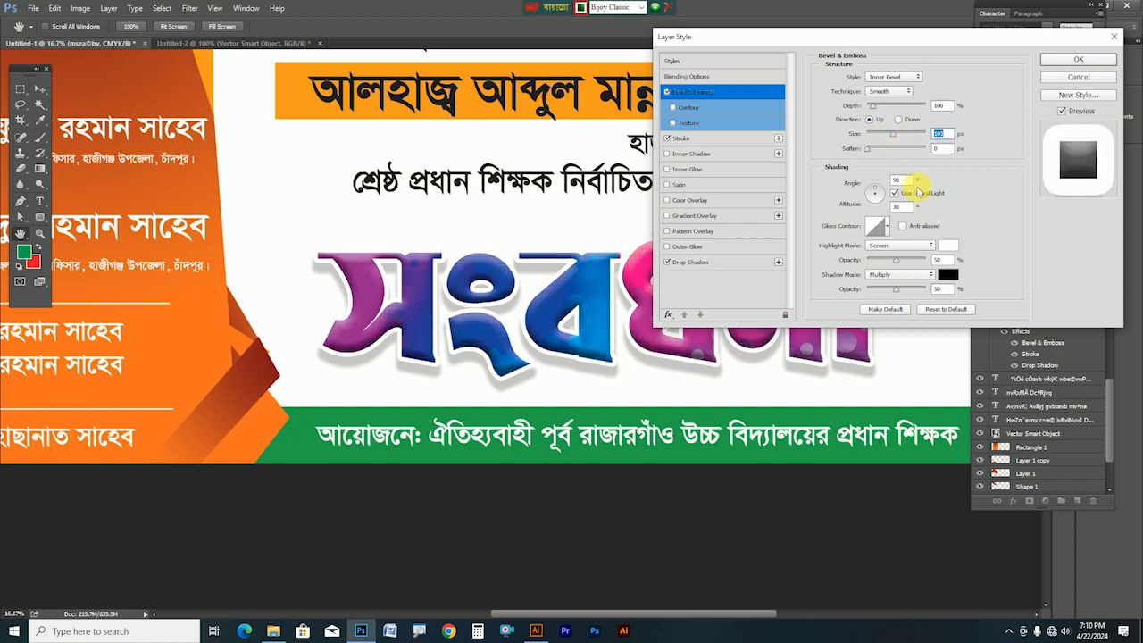
pyautogui.click(948, 248)
pyautogui.click(566, 301)
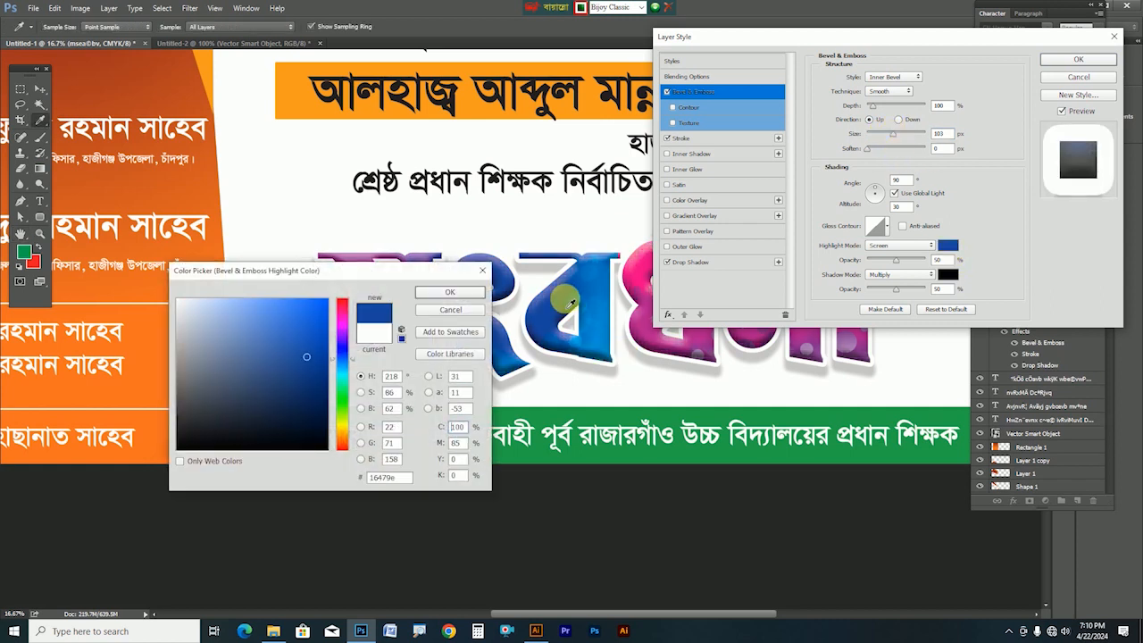
pyautogui.press('Return')
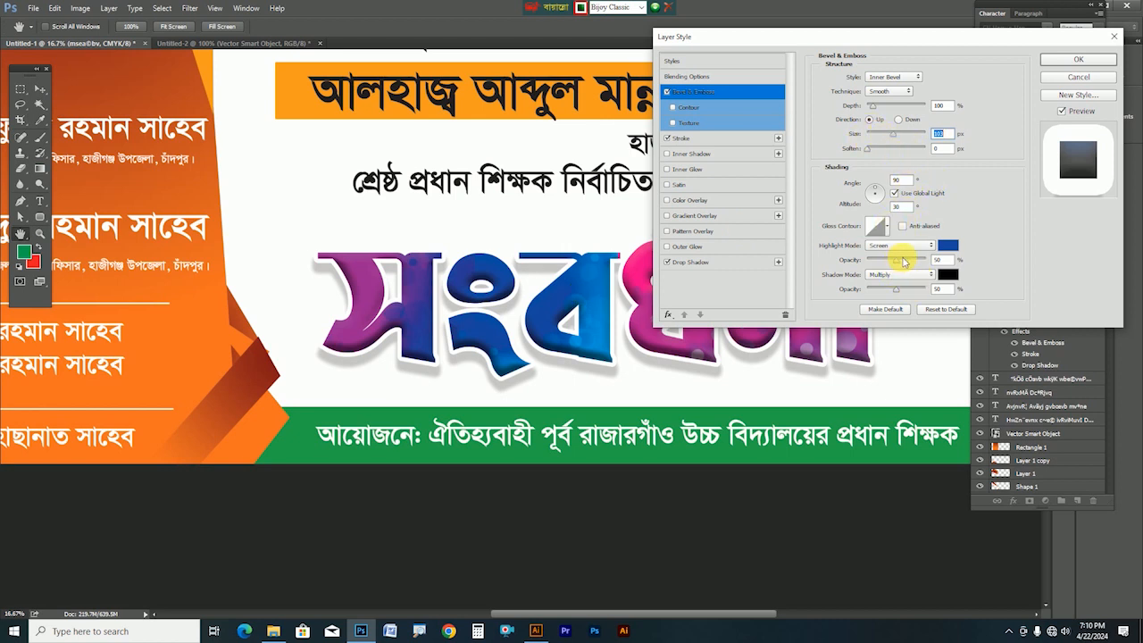
pyautogui.click(893, 92)
pyautogui.click(896, 105)
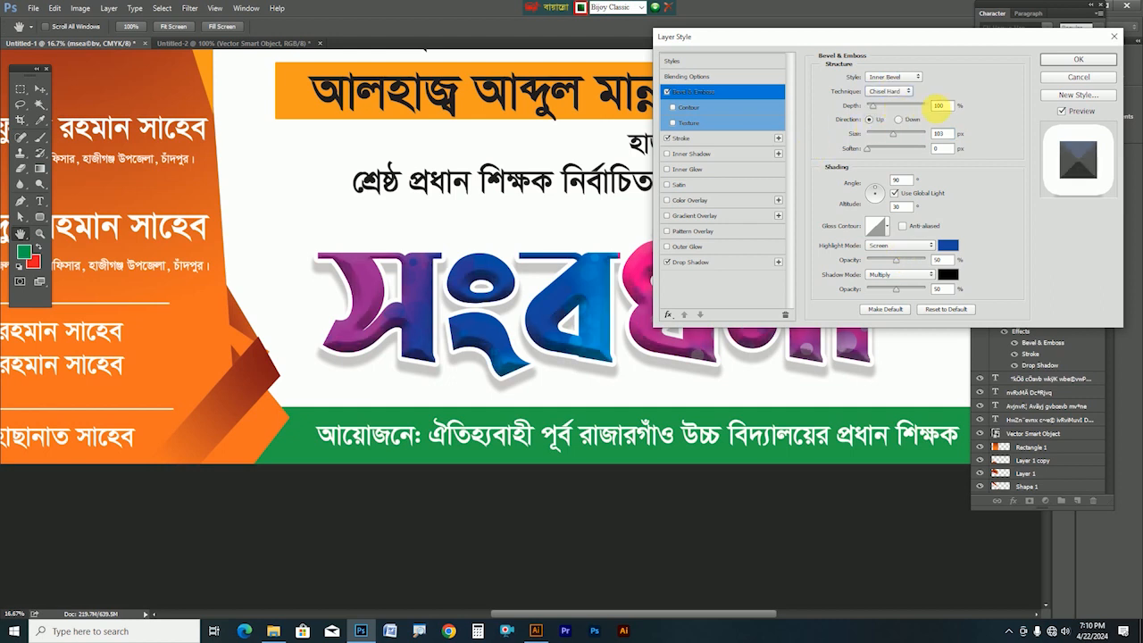
pyautogui.moveTo(922, 47); pyautogui.dragTo(194, 24)
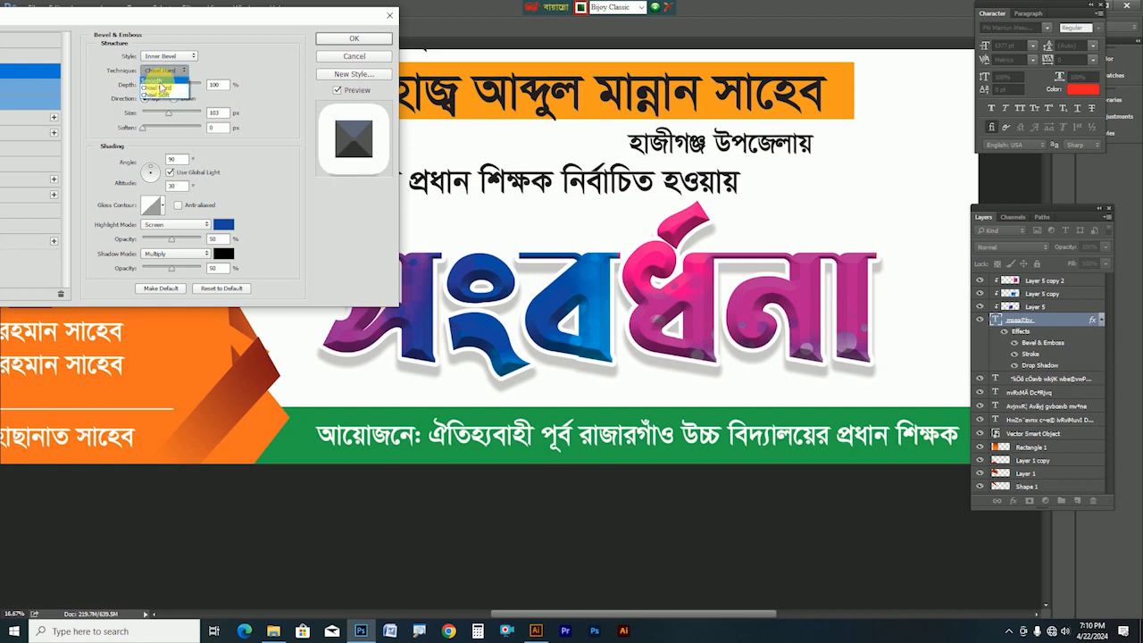
pyautogui.click(159, 81)
pyautogui.click(180, 69)
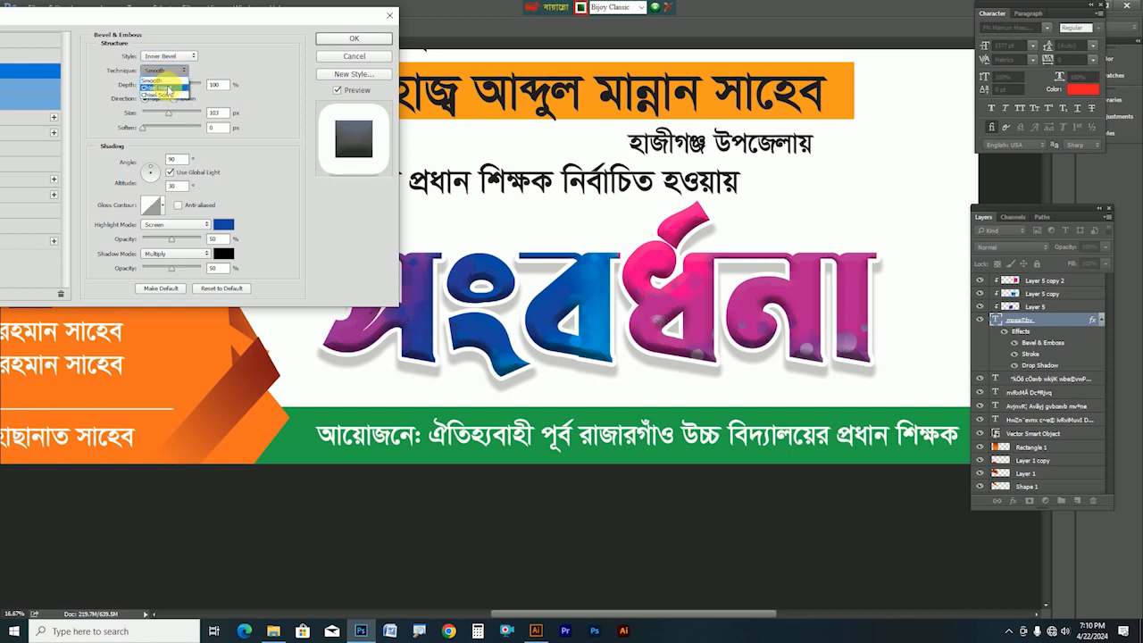
pyautogui.click(169, 88)
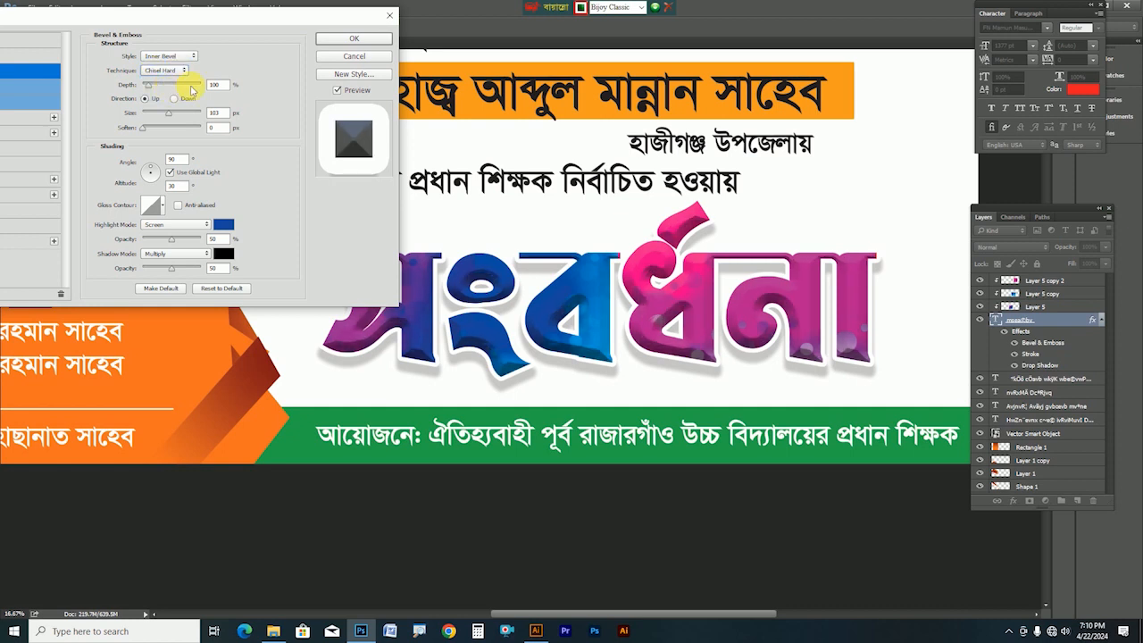
pyautogui.click(335, 38)
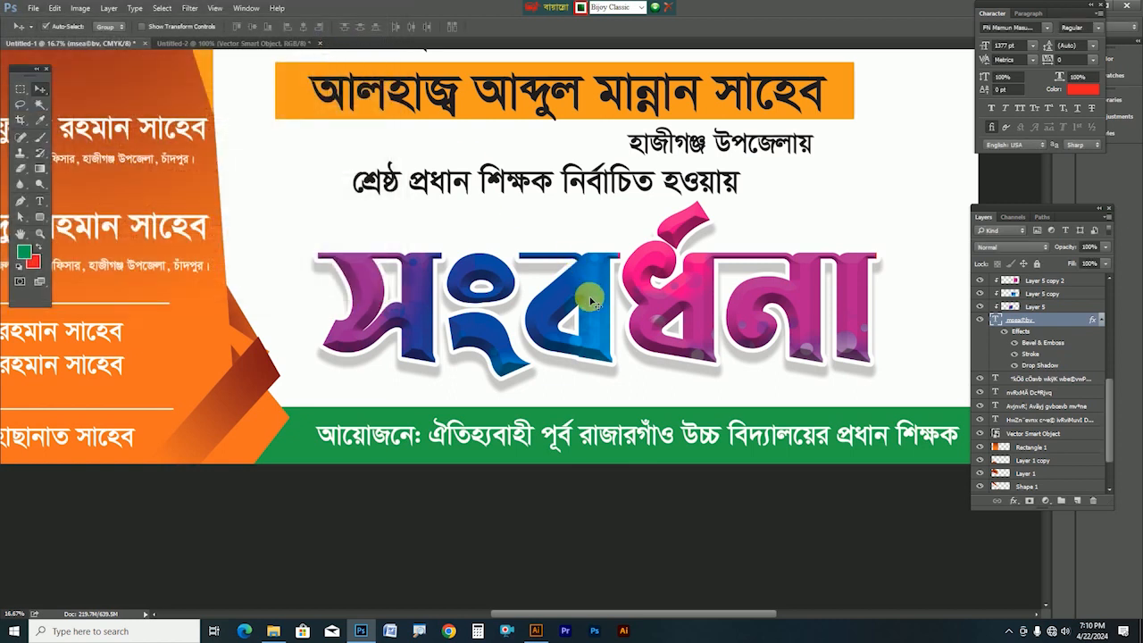
# Nudge the top headline, name line and third headline line into position
pyautogui.keyDown('alt'); pyautogui.click(442, 416); pyautogui.keyUp('alt')
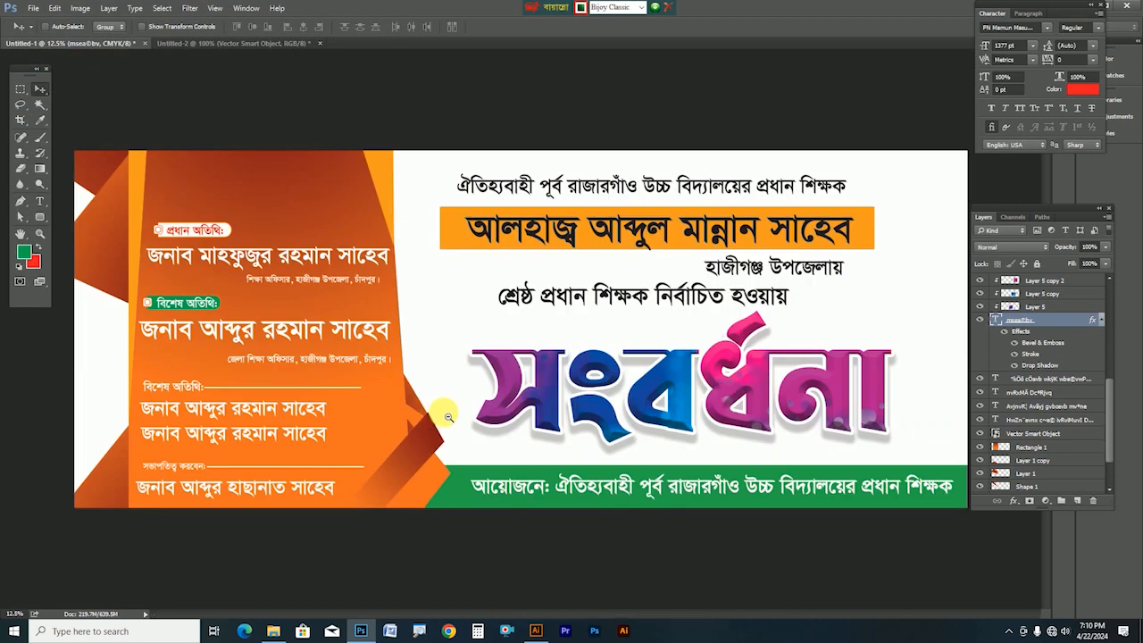
pyautogui.press('Tab')
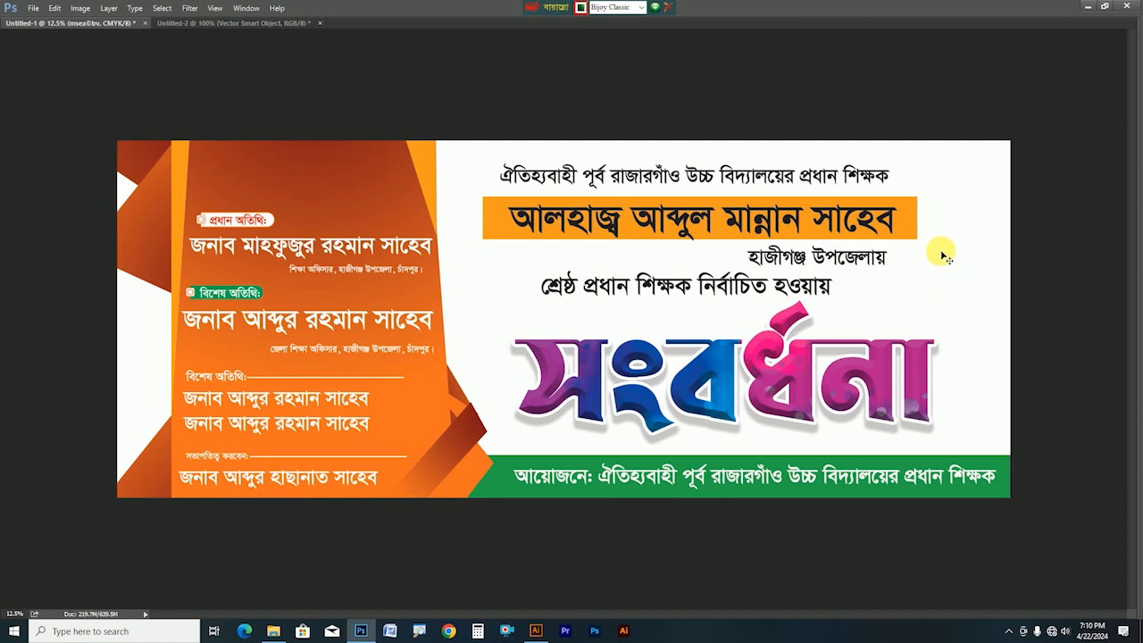
pyautogui.moveTo(762, 172); pyautogui.dragTo(770, 169)
pyautogui.moveTo(870, 223); pyautogui.dragTo(875, 223)
pyautogui.press('Tab')
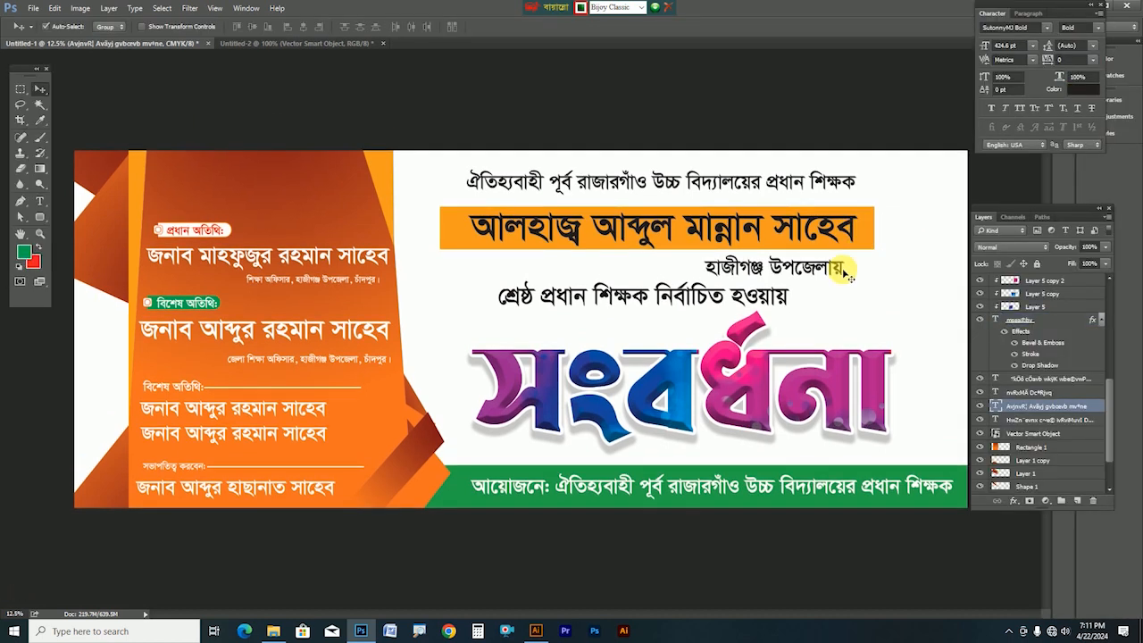
pyautogui.moveTo(761, 304); pyautogui.dragTo(758, 304)
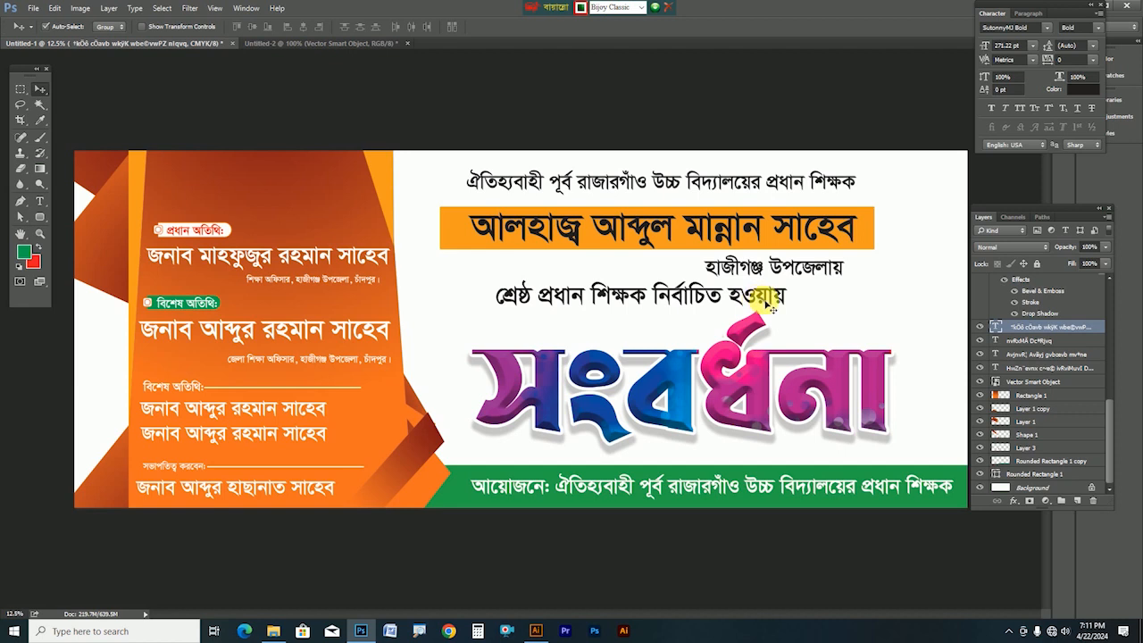
# Zoom to the brush shapes in Illustrator's shape collection, copy the green brush stroke, and return to Photoshop
pyautogui.click(536, 631)
pyautogui.click(423, 29)
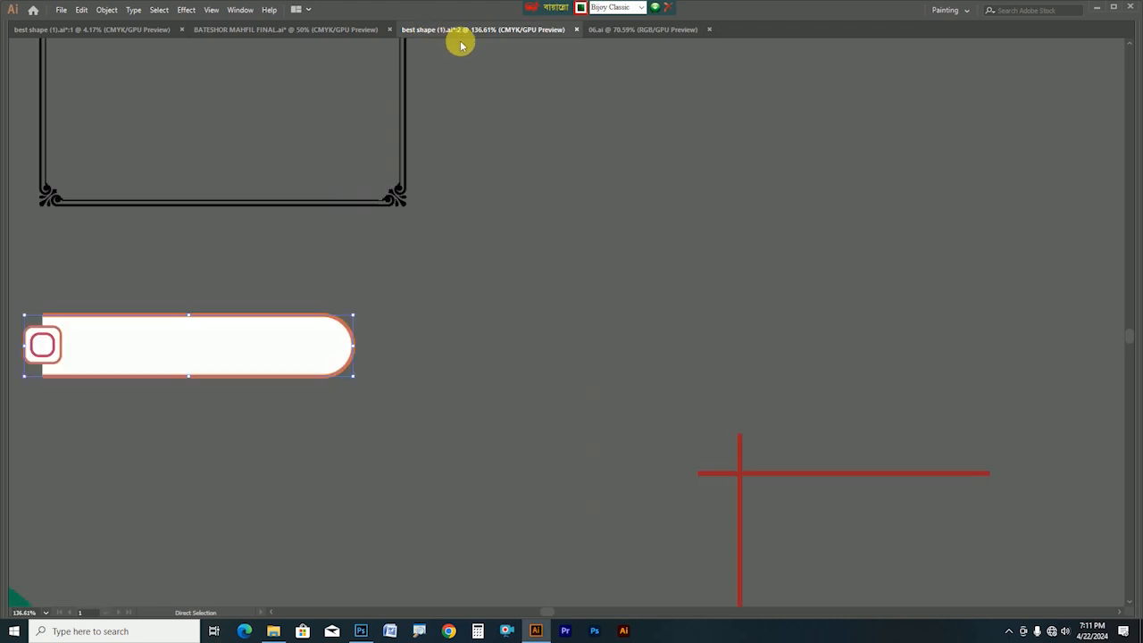
pyautogui.press('z')
pyautogui.moveTo(853, 273); pyautogui.dragTo(606, 335)
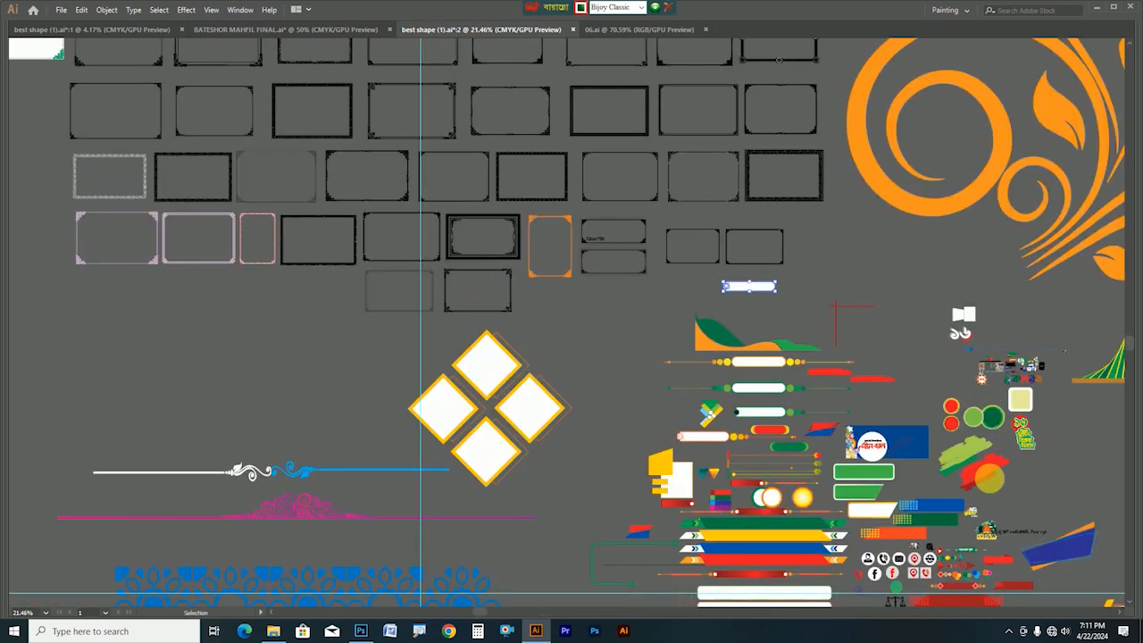
pyautogui.press('z')
pyautogui.moveTo(925, 461)
pyautogui.mouseDown()
pyautogui.moveTo(1138, 539)
pyautogui.moveTo(496, 307)
pyautogui.mouseUp()
pyautogui.click(518, 374)
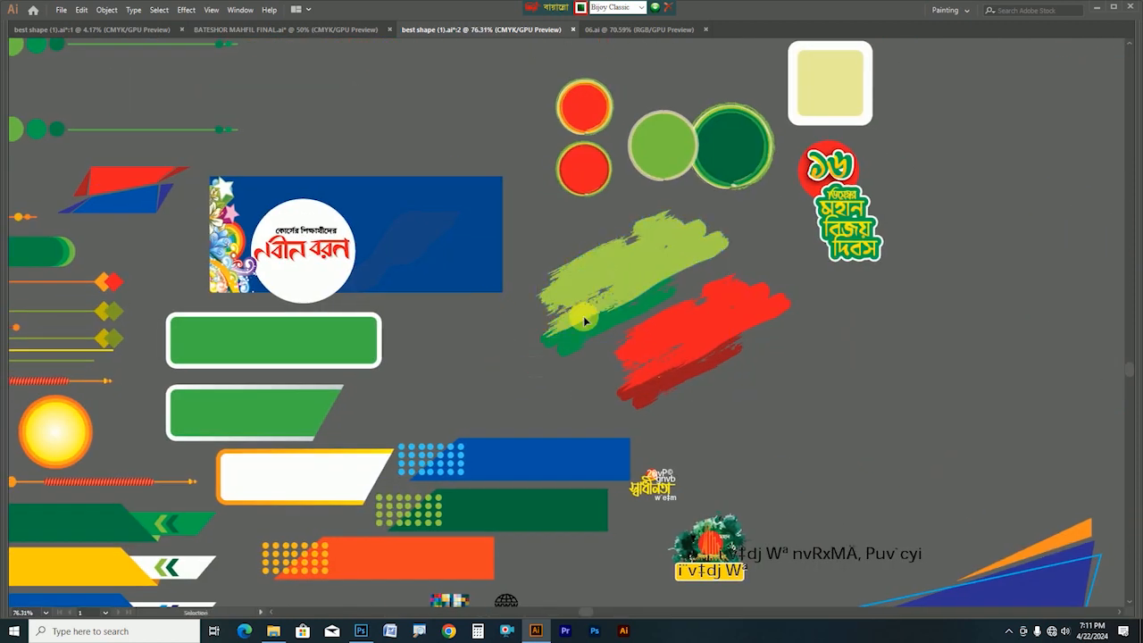
pyautogui.click(592, 294)
pyautogui.press('a')
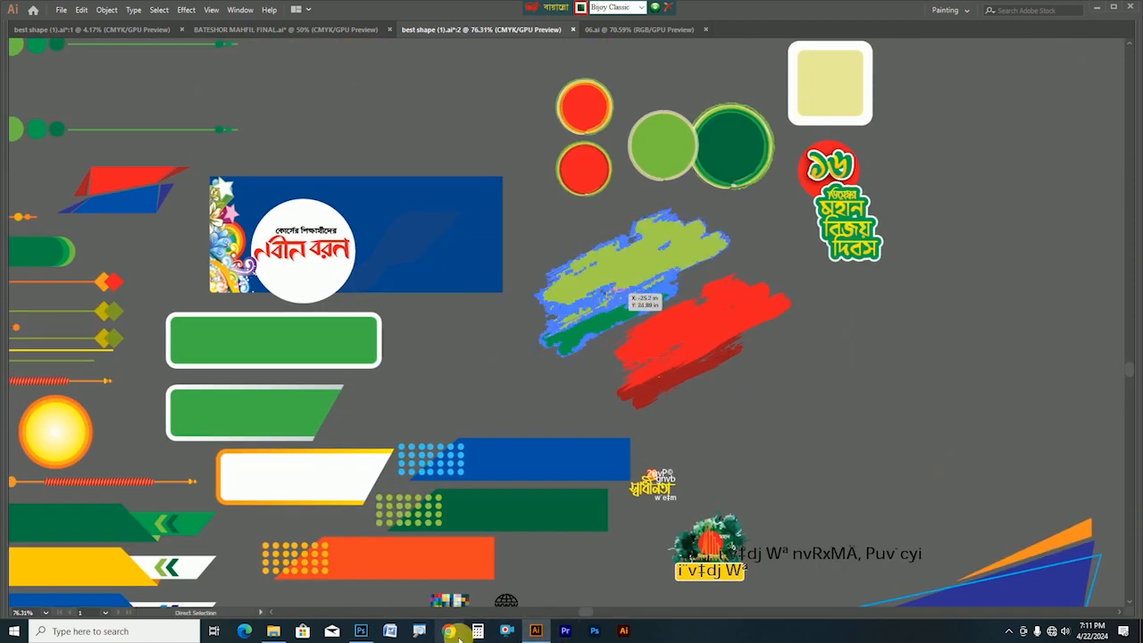
pyautogui.click(361, 631)
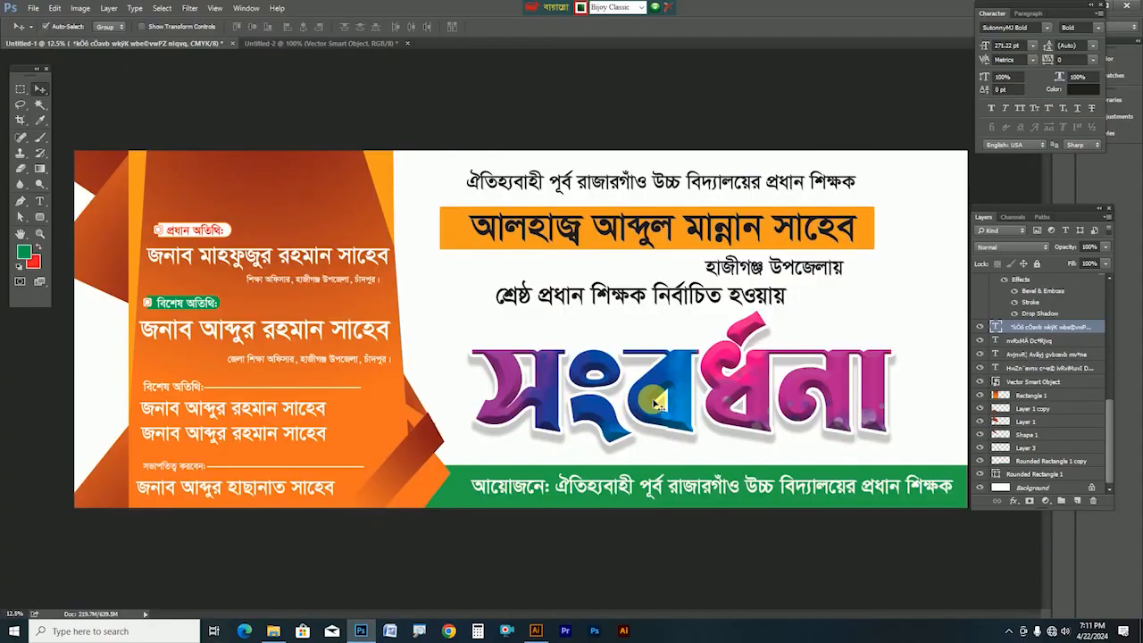
# Paste the green brush stroke above Background as a smart object, enlarged and positioned behind the title
pyautogui.click(451, 360)
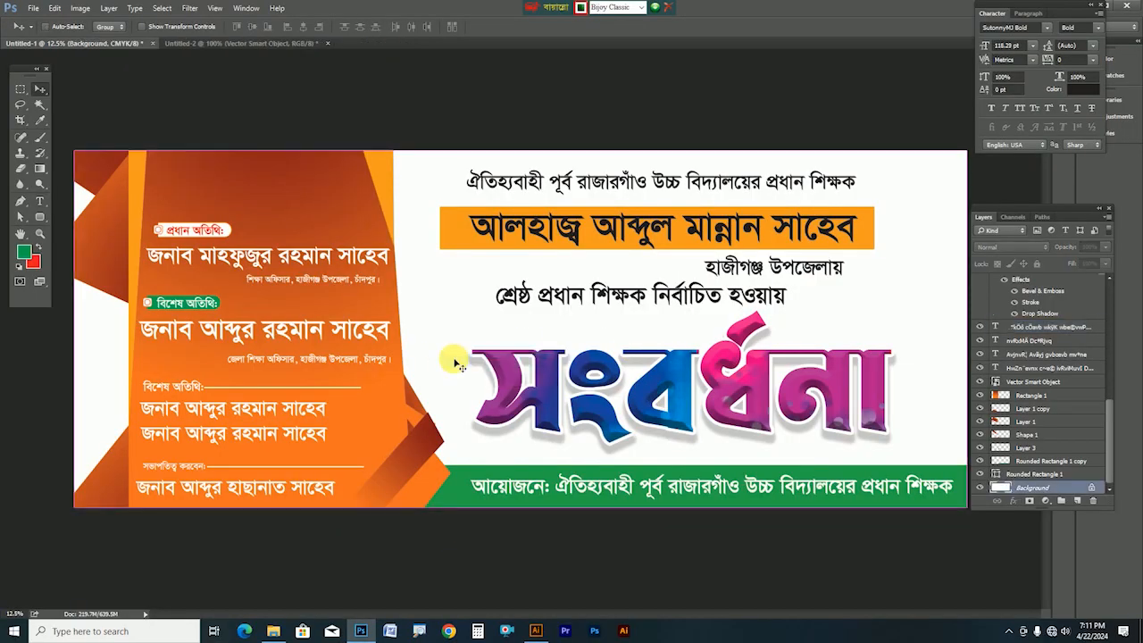
pyautogui.hotkey('ctrl', 'v')
pyautogui.click(598, 208)
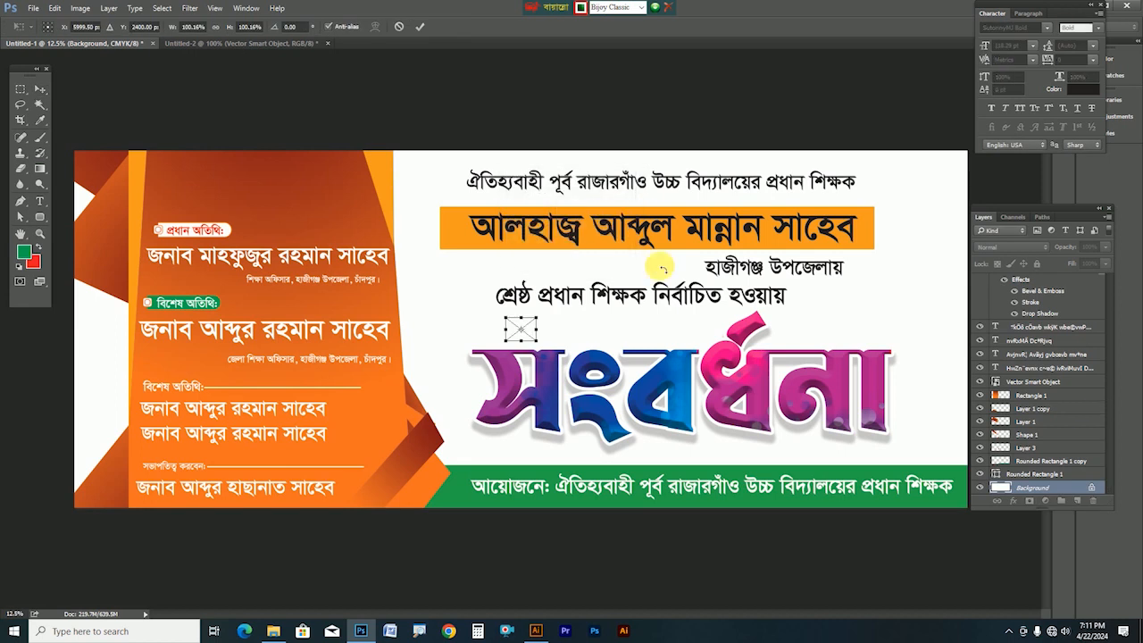
pyautogui.moveTo(541, 320); pyautogui.dragTo(677, 245)
pyautogui.press('Tab')
pyautogui.moveTo(502, 325)
pyautogui.mouseDown()
pyautogui.moveTo(680, 424)
pyautogui.moveTo(645, 420)
pyautogui.moveTo(692, 433)
pyautogui.moveTo(1036, 183)
pyautogui.moveTo(970, 247)
pyautogui.moveTo(1033, 158)
pyautogui.moveTo(574, 128)
pyautogui.moveTo(127, 331)
pyautogui.moveTo(90, 426)
pyautogui.moveTo(745, 380)
pyautogui.moveTo(1045, 418)
pyautogui.moveTo(1027, 361)
pyautogui.moveTo(679, 426)
pyautogui.moveTo(686, 419)
pyautogui.mouseUp()
pyautogui.doubleClick(644, 416)
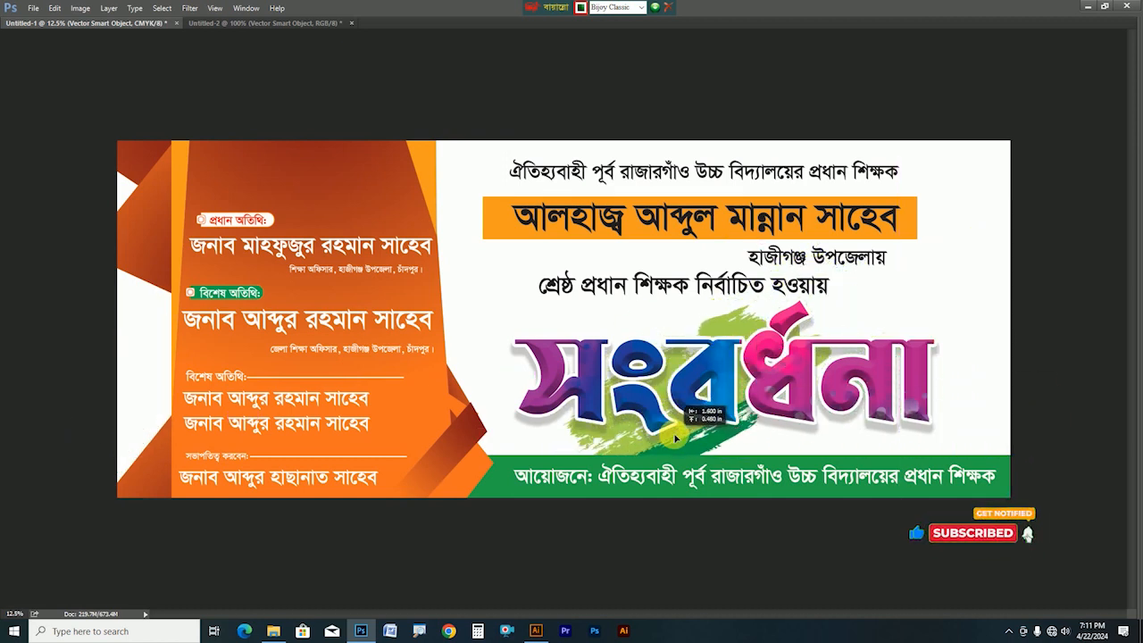
pyautogui.press('Tab')
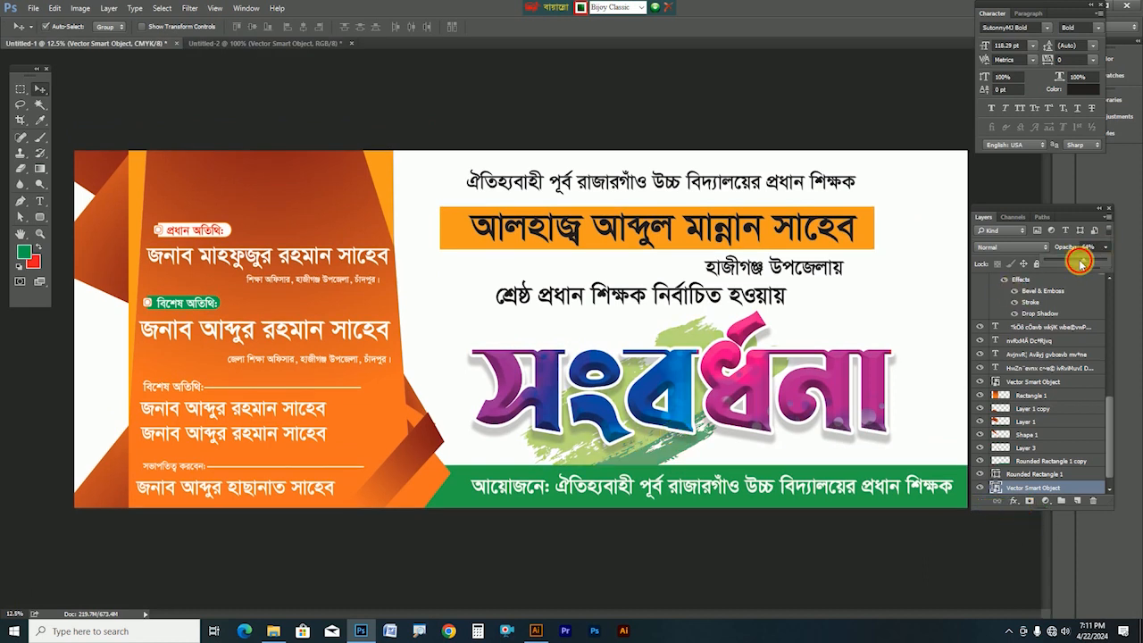
# Lower the brush stroke layer's opacity to fade it, then reselect the Background layer
pyautogui.moveTo(1081, 261); pyautogui.dragTo(1073, 263)
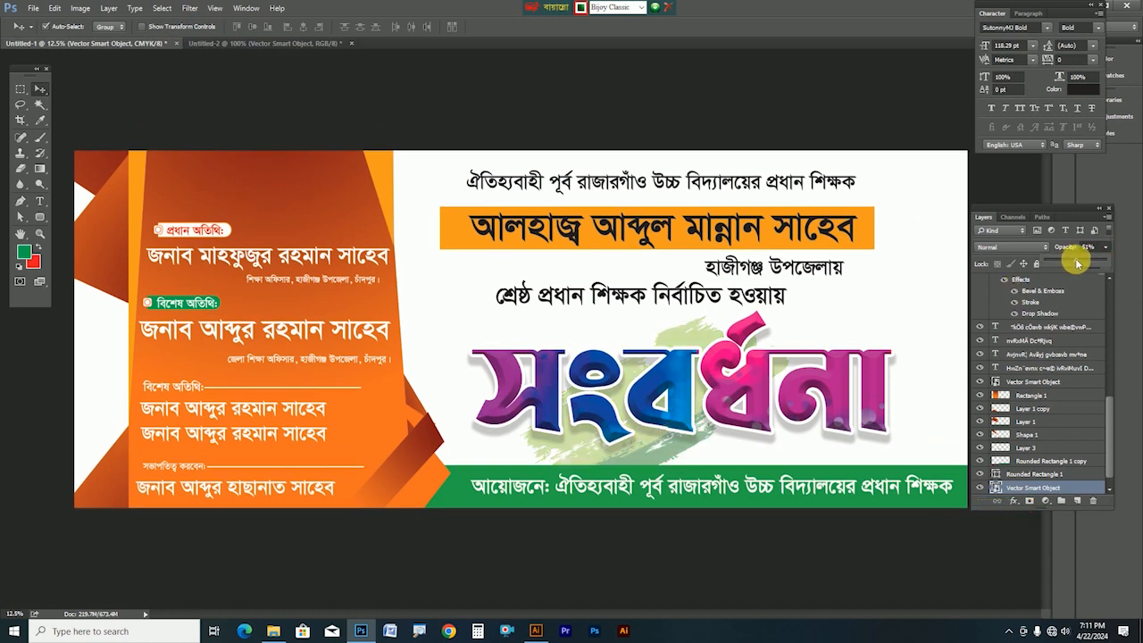
pyautogui.rightClick(880, 295)
pyautogui.click(915, 318)
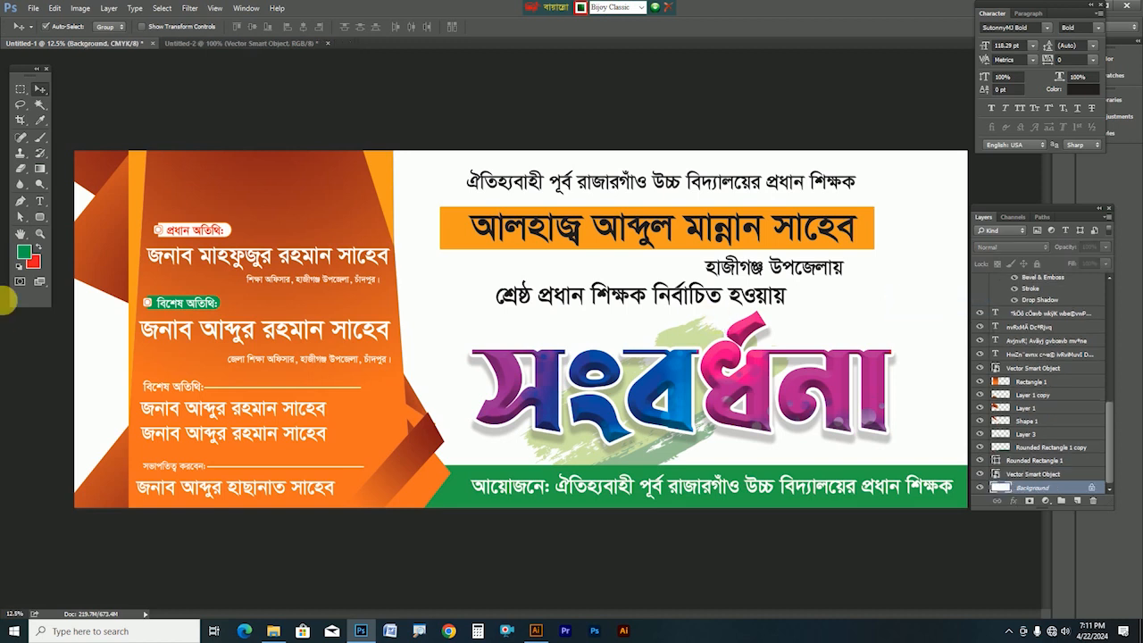
# Fill the Background layer with pale peach, then refill it with lighter cream #ffe9c9
pyautogui.click(24, 253)
pyautogui.click(382, 168)
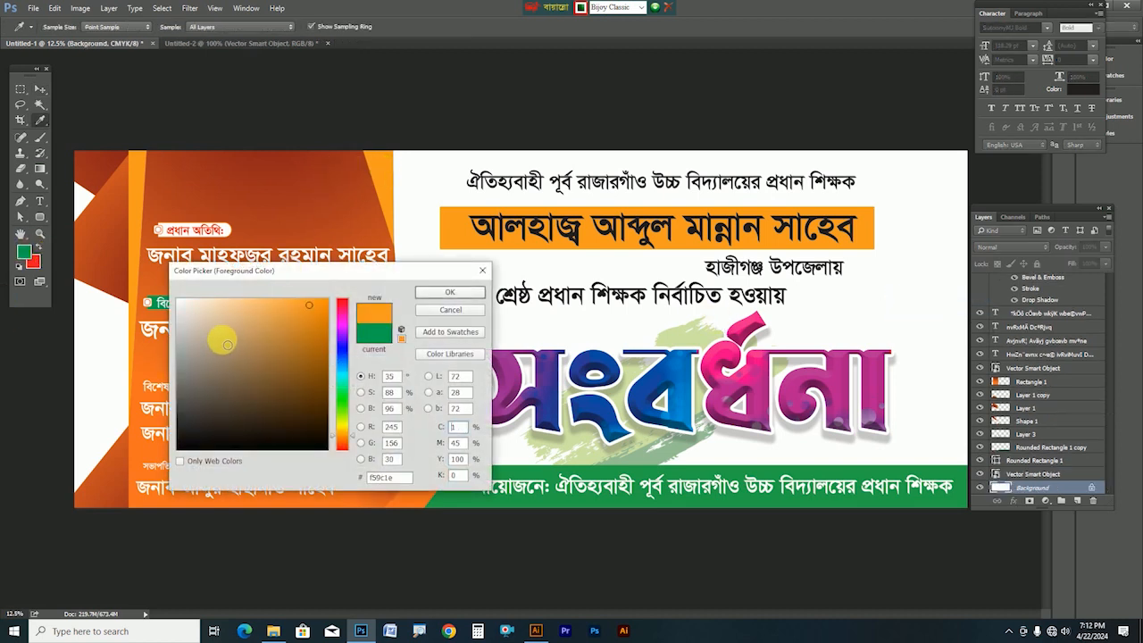
pyautogui.moveTo(227, 345); pyautogui.dragTo(228, 289)
pyautogui.press('Return')
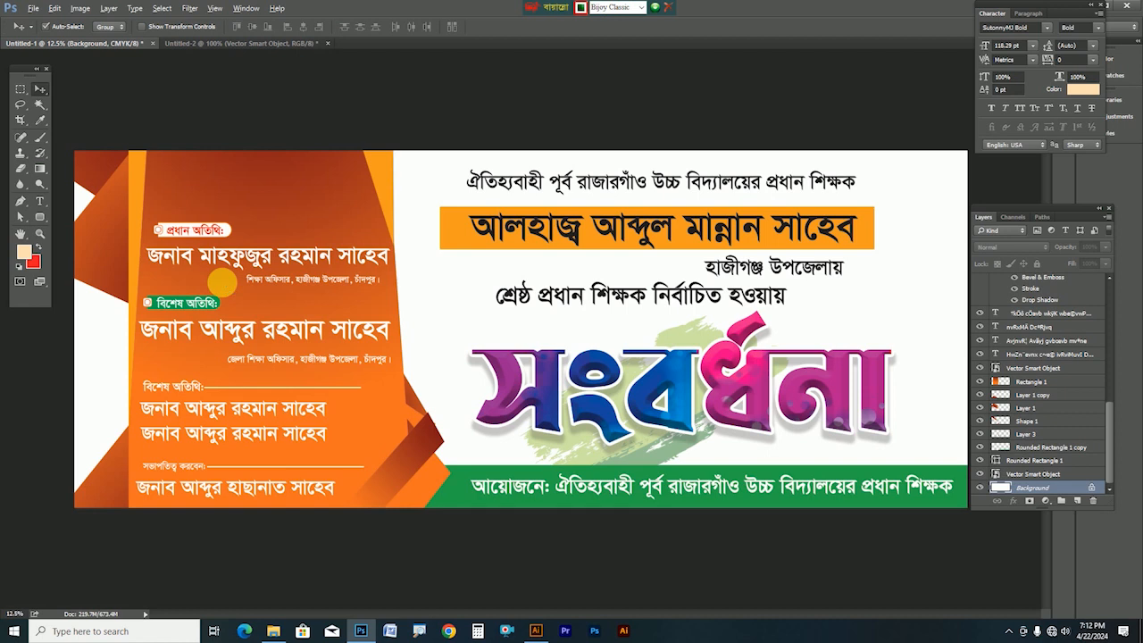
pyautogui.hotkey('alt', 'BackSpace')
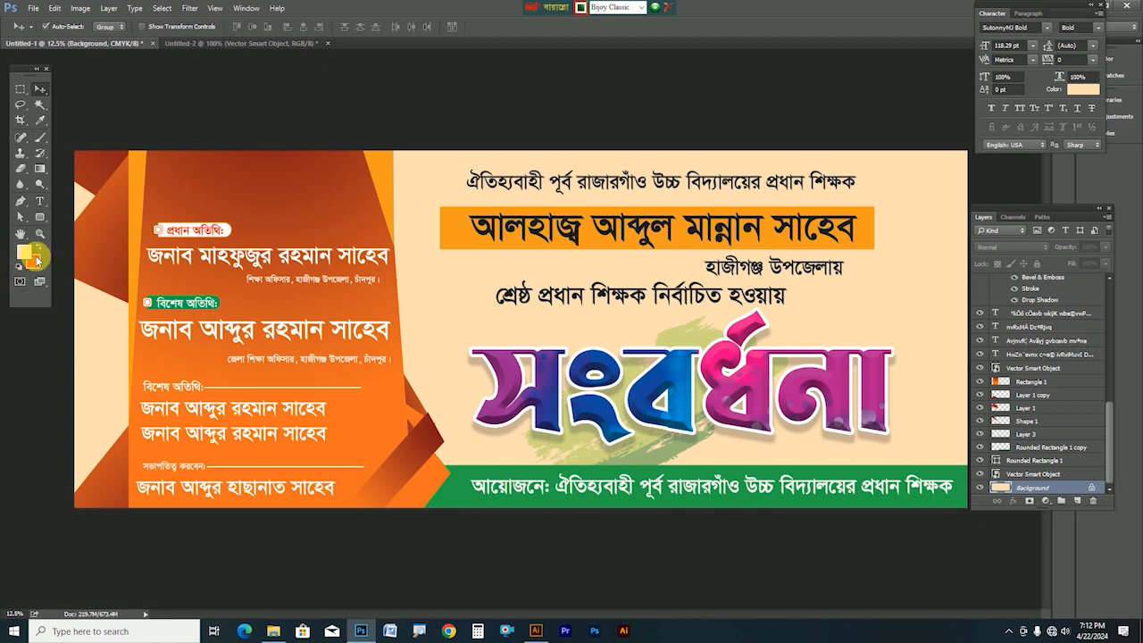
pyautogui.click(24, 253)
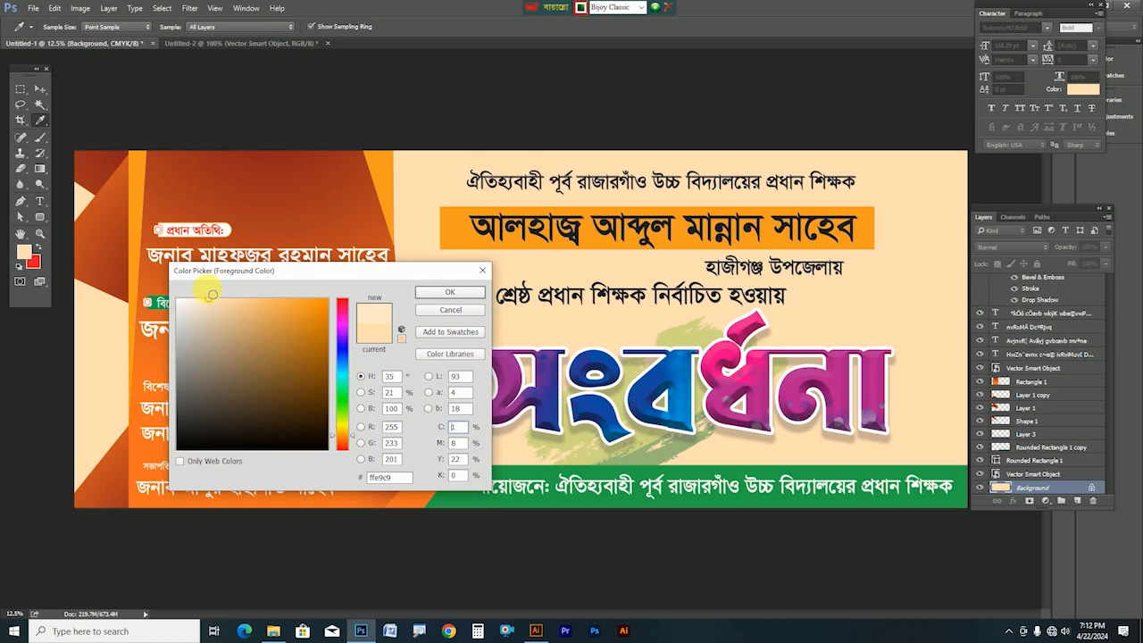
pyautogui.press('Return')
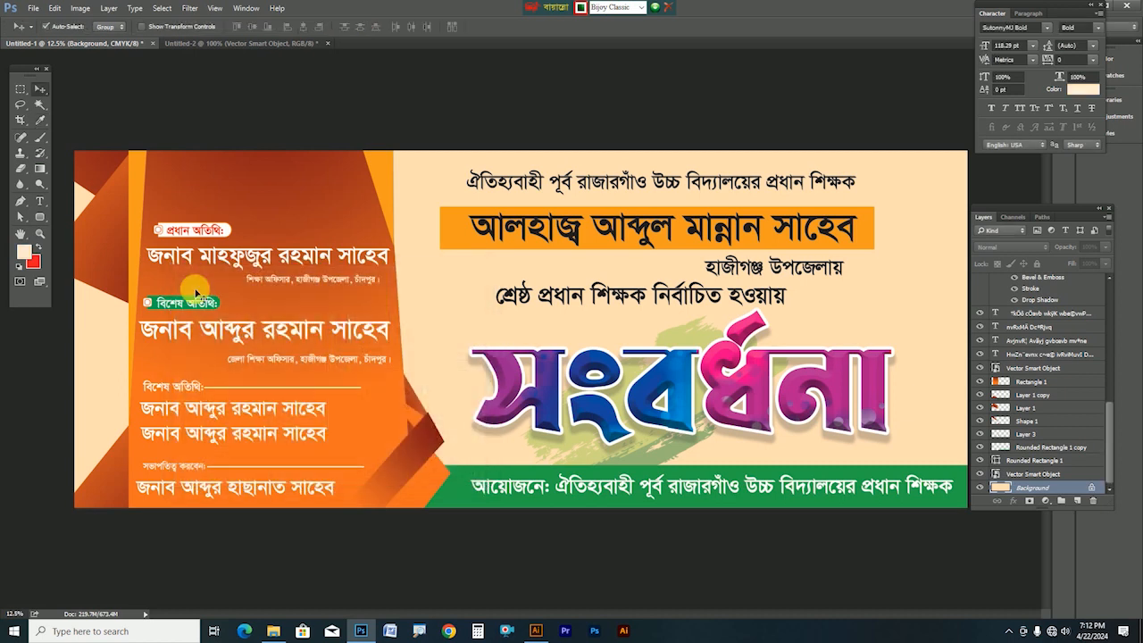
pyautogui.hotkey('alt', 'BackSpace')
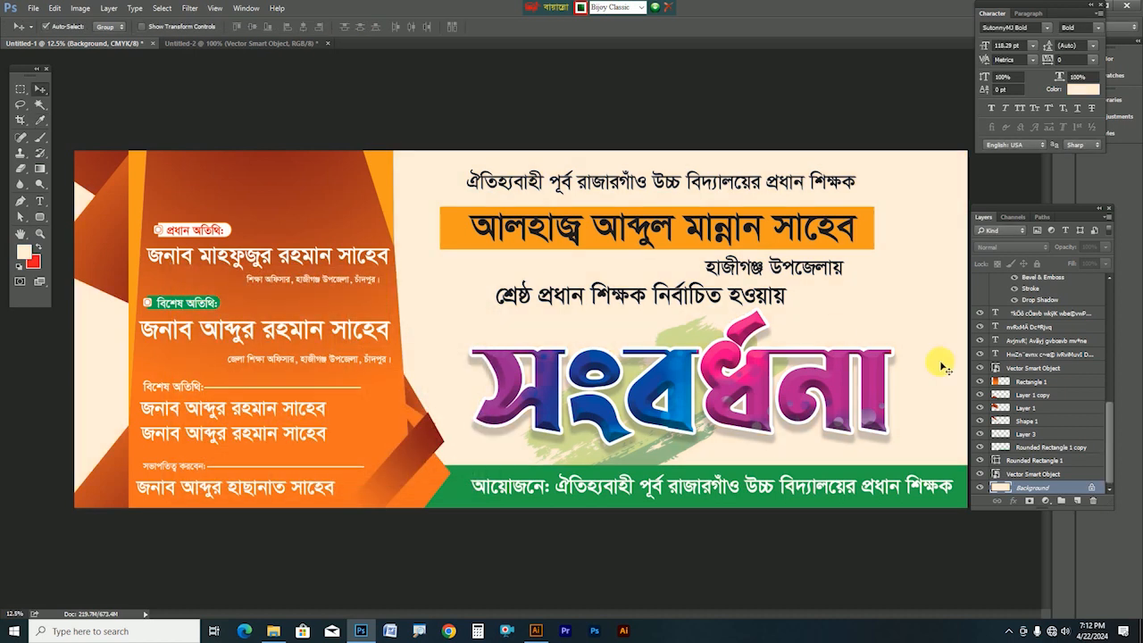
pyautogui.click(878, 308)
pyautogui.press('Tab')
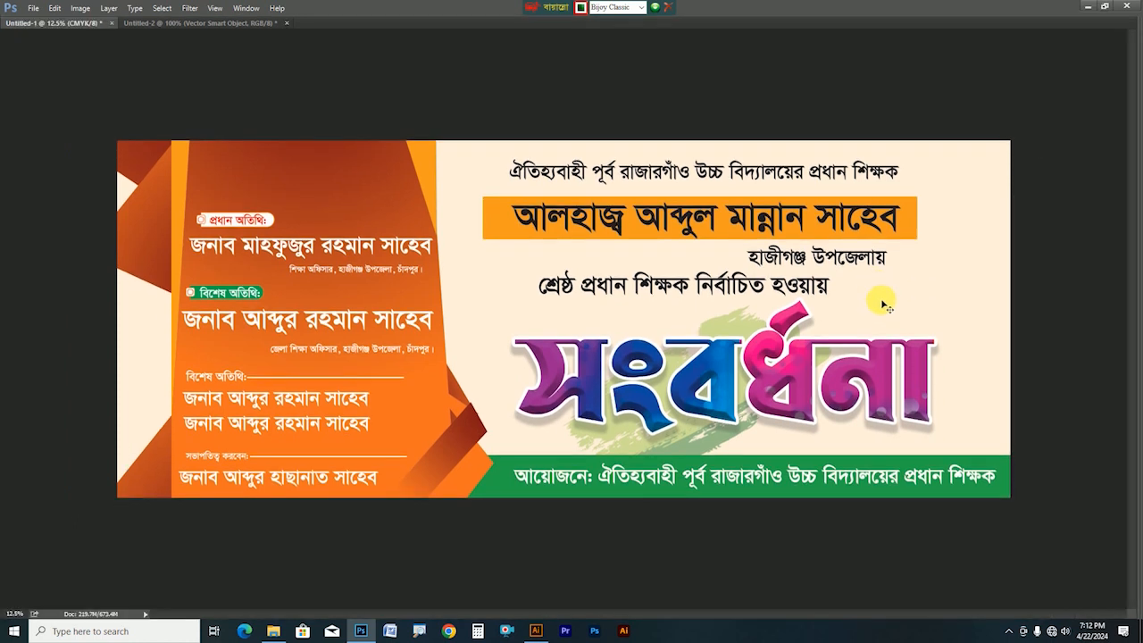
pyautogui.press('Tab')
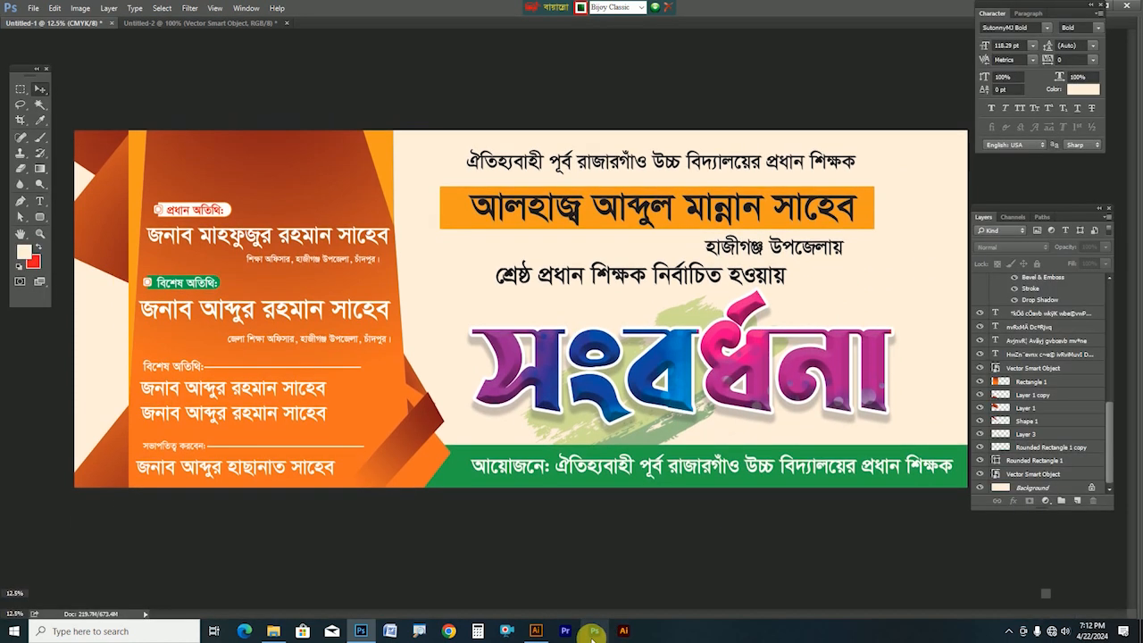
# Move the floral rainbow corner artwork aside in Illustrator, copy it, close File Explorer, and return to Photoshop
pyautogui.click(536, 632)
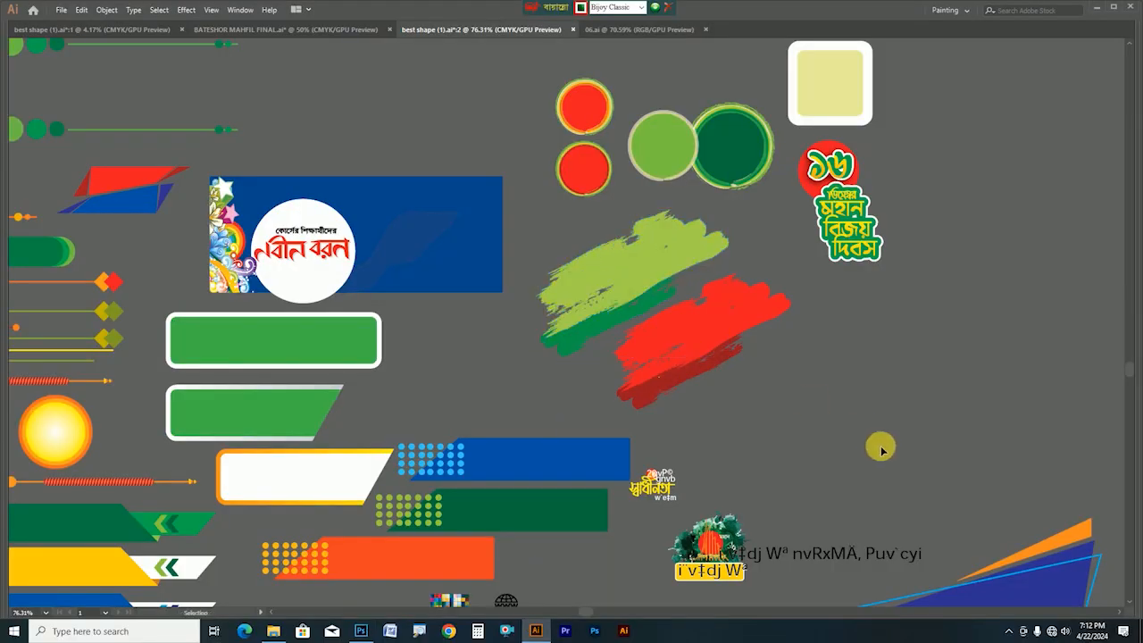
pyautogui.moveTo(423, 459); pyautogui.dragTo(573, 445)
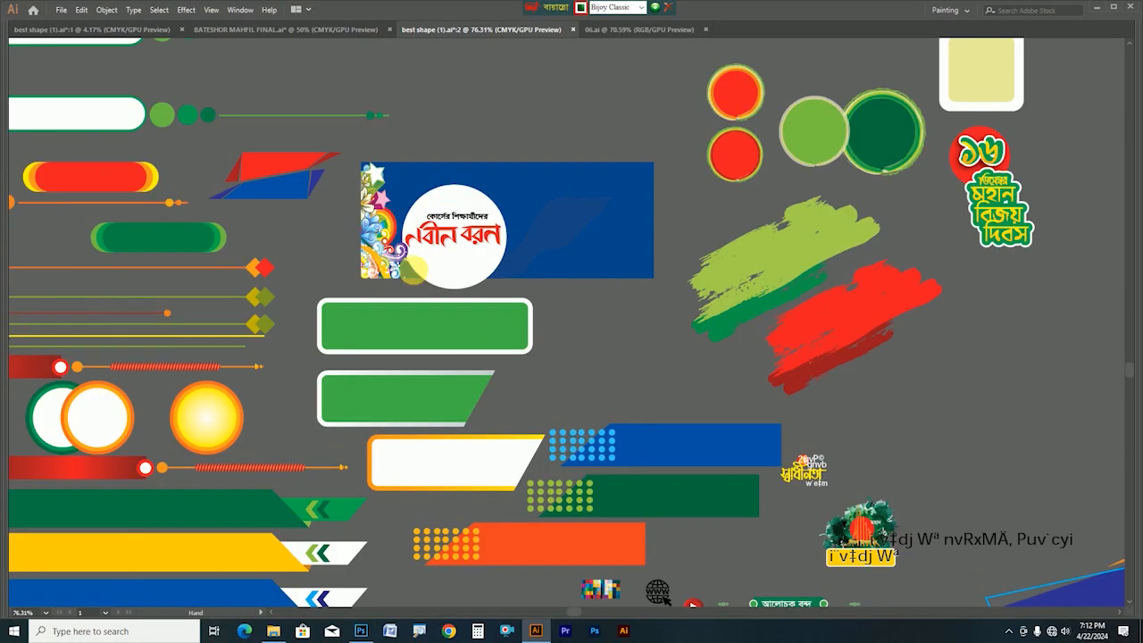
pyautogui.click(373, 253)
pyautogui.moveTo(373, 253); pyautogui.dragTo(1024, 387)
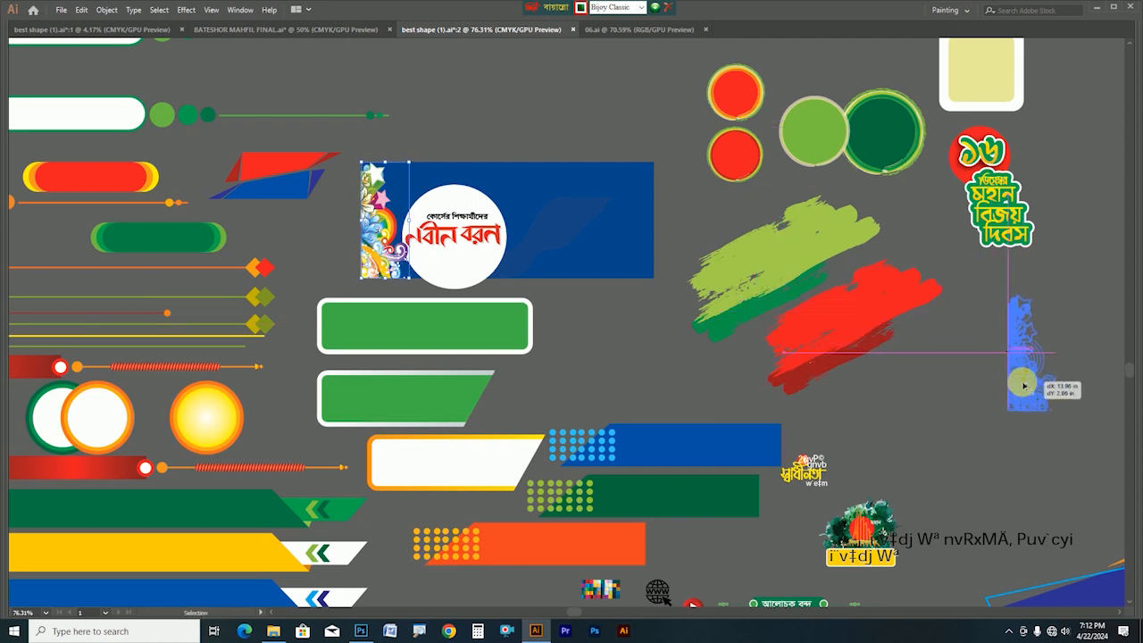
pyautogui.click(1062, 311)
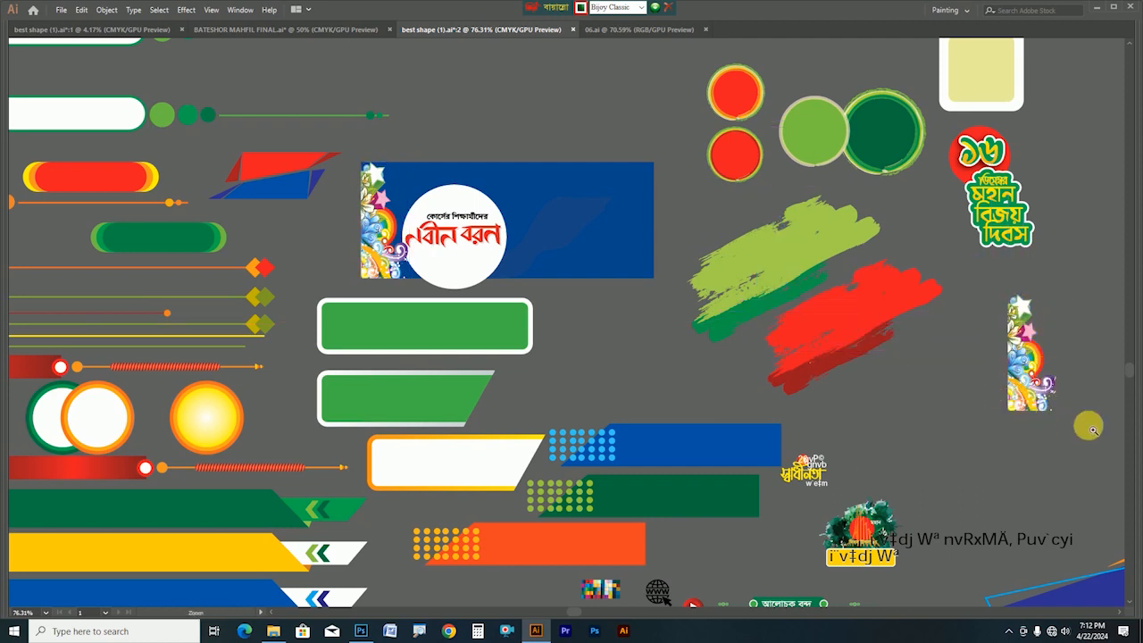
pyautogui.scroll(4, 998, 386)
pyautogui.moveTo(882, 390); pyautogui.dragTo(309, 334)
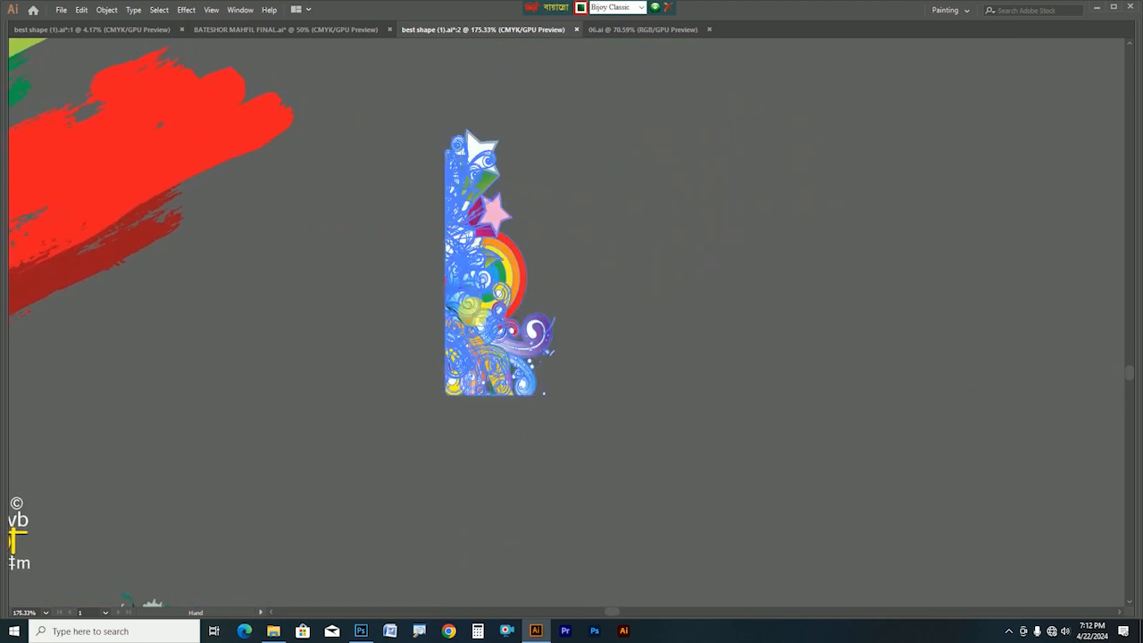
pyautogui.hotkey('ctrl', 'c')
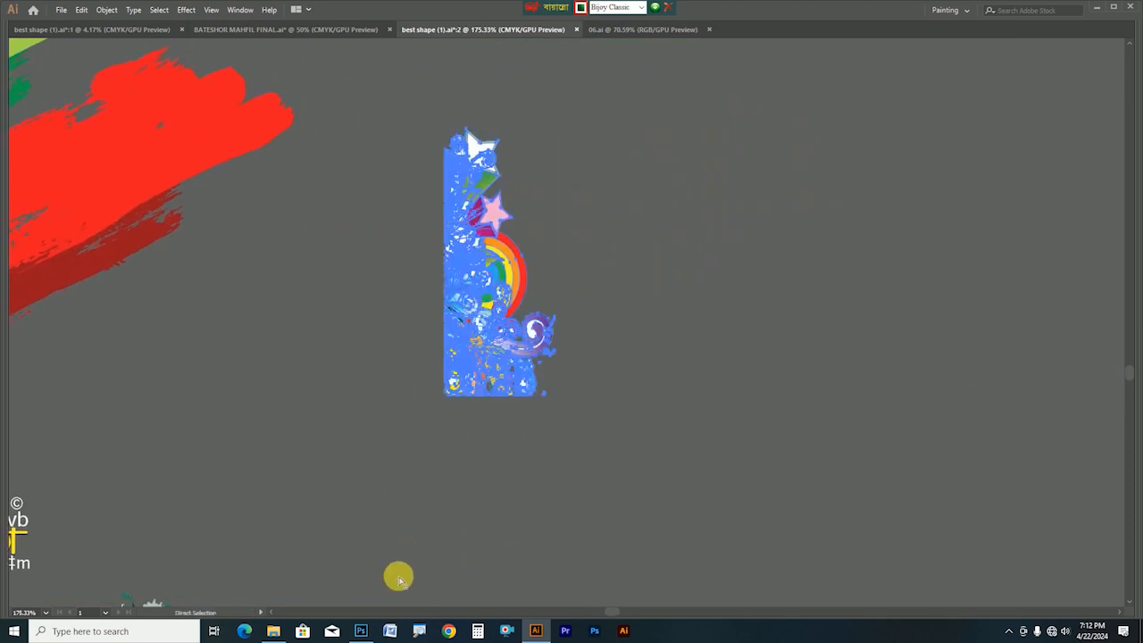
pyautogui.click(365, 628)
pyautogui.click(1128, 7)
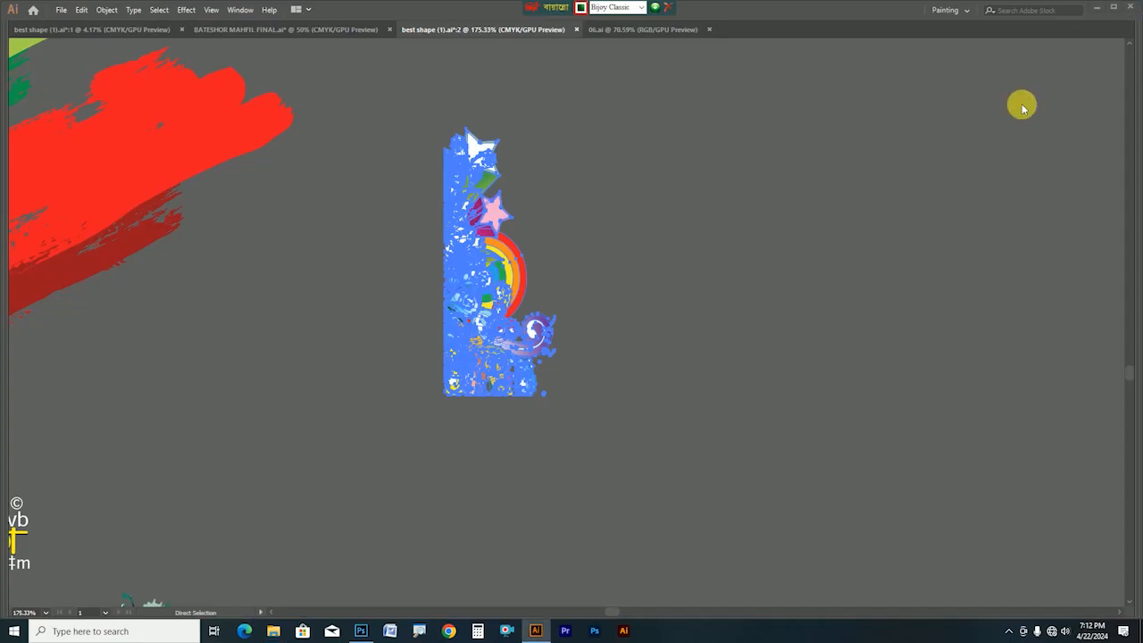
pyautogui.click(361, 630)
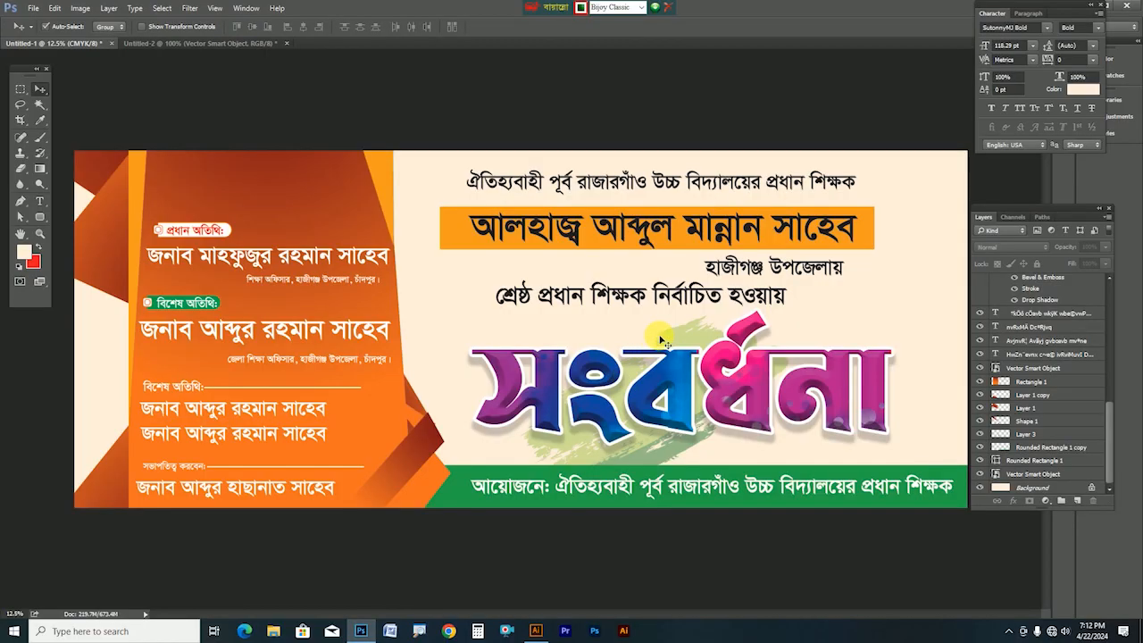
# Try the flipped floral artwork at the right edge, delete it, then Alt-drag the orange triangle to the bottom-right corner
pyautogui.press('Tab')
pyautogui.rightClick(925, 263)
pyautogui.click(949, 268)
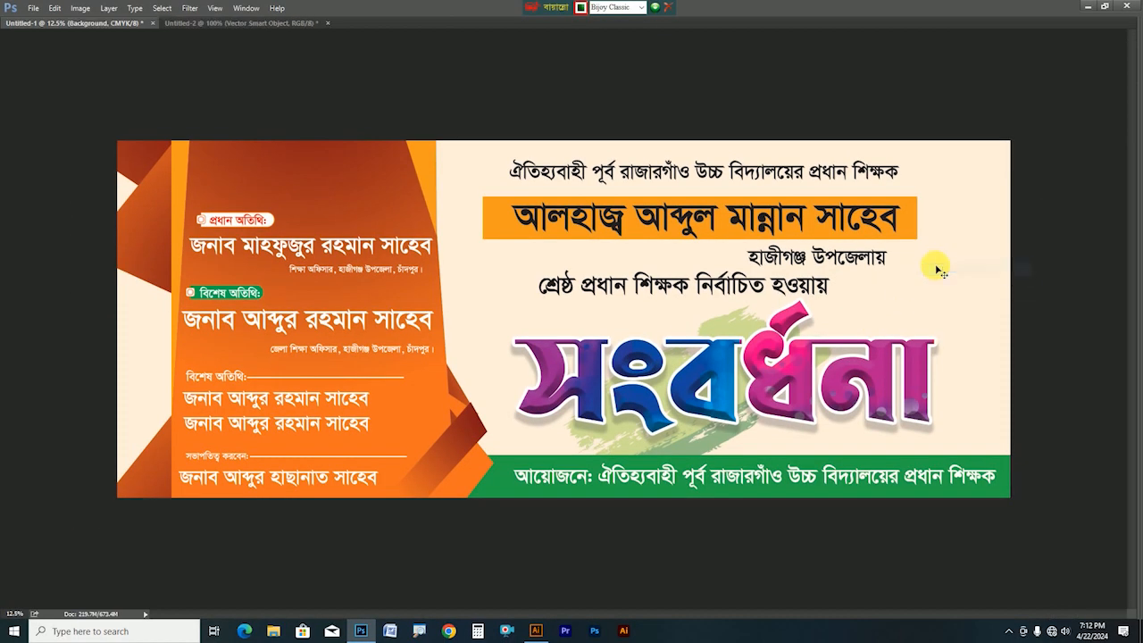
pyautogui.hotkey('ctrl', 'v')
pyautogui.click(613, 206)
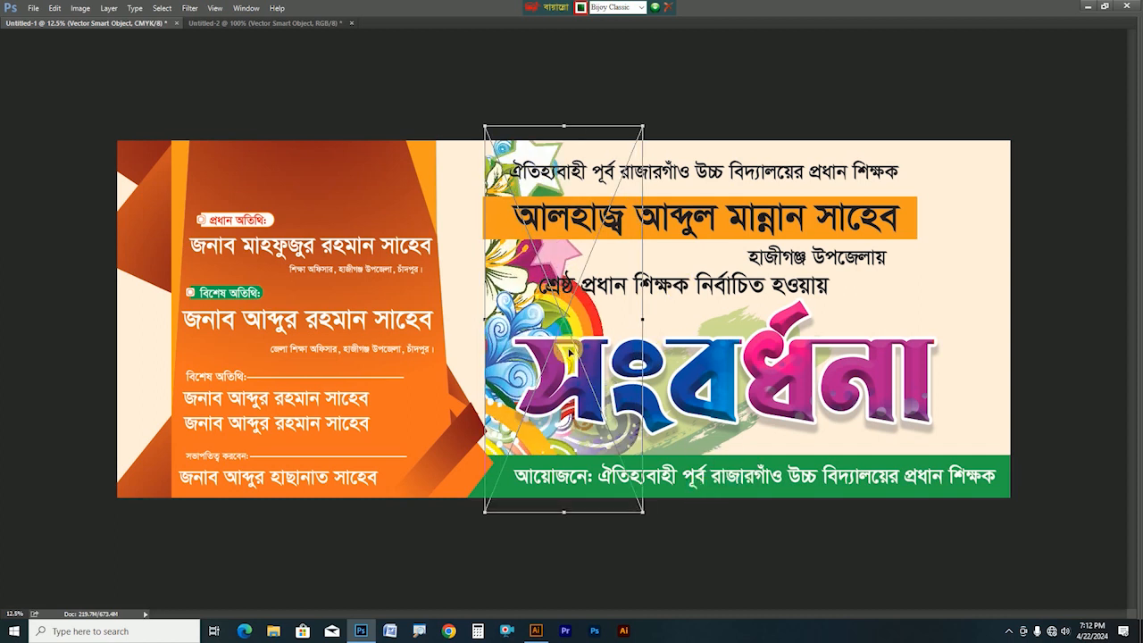
pyautogui.rightClick(569, 350)
pyautogui.click(620, 513)
pyautogui.moveTo(552, 383); pyautogui.dragTo(994, 371)
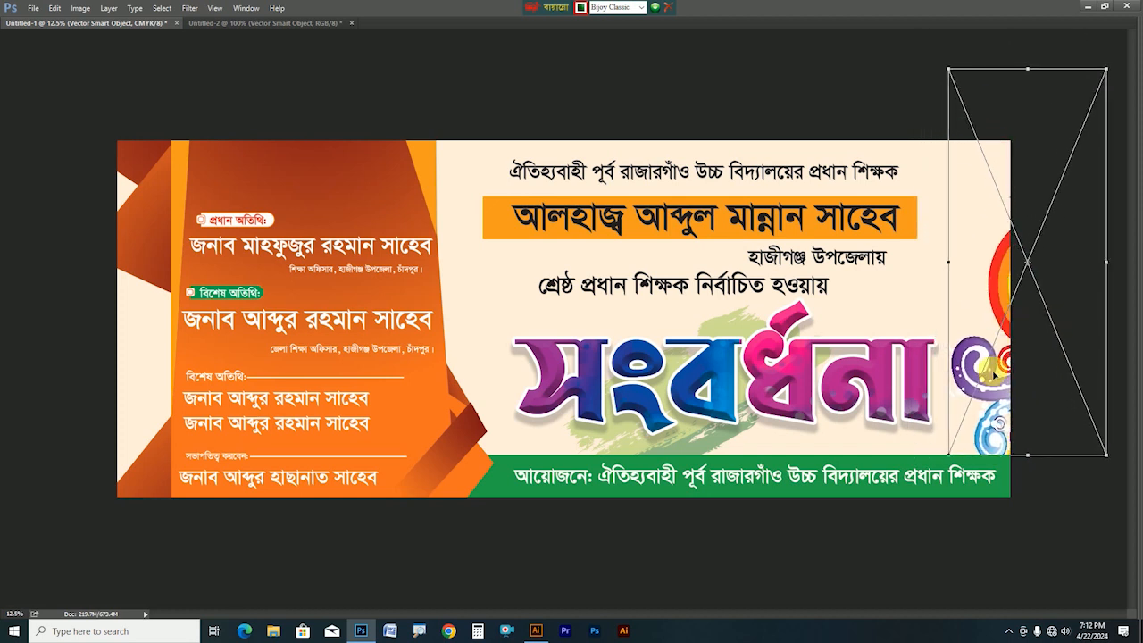
pyautogui.press('Return')
pyautogui.moveTo(1002, 323); pyautogui.dragTo(1001, 222)
pyautogui.press('Delete')
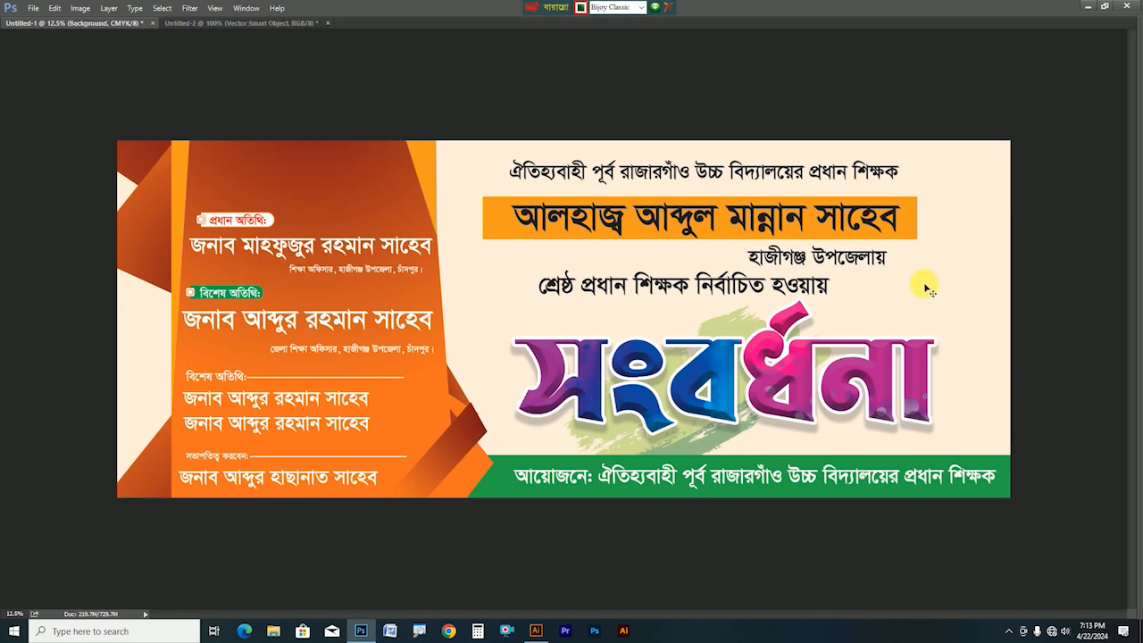
pyautogui.moveTo(134, 268); pyautogui.dragTo(955, 502)
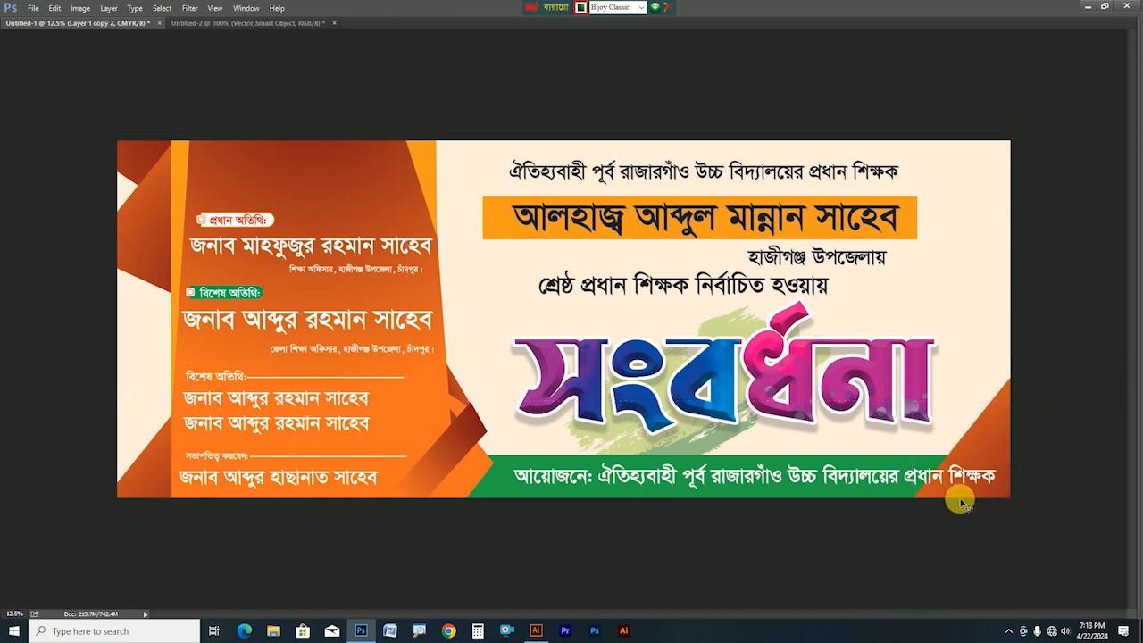
# Fill the bottom-right corner triangle with bright green #04de45 sampled from the footer band
pyautogui.press('Tab')
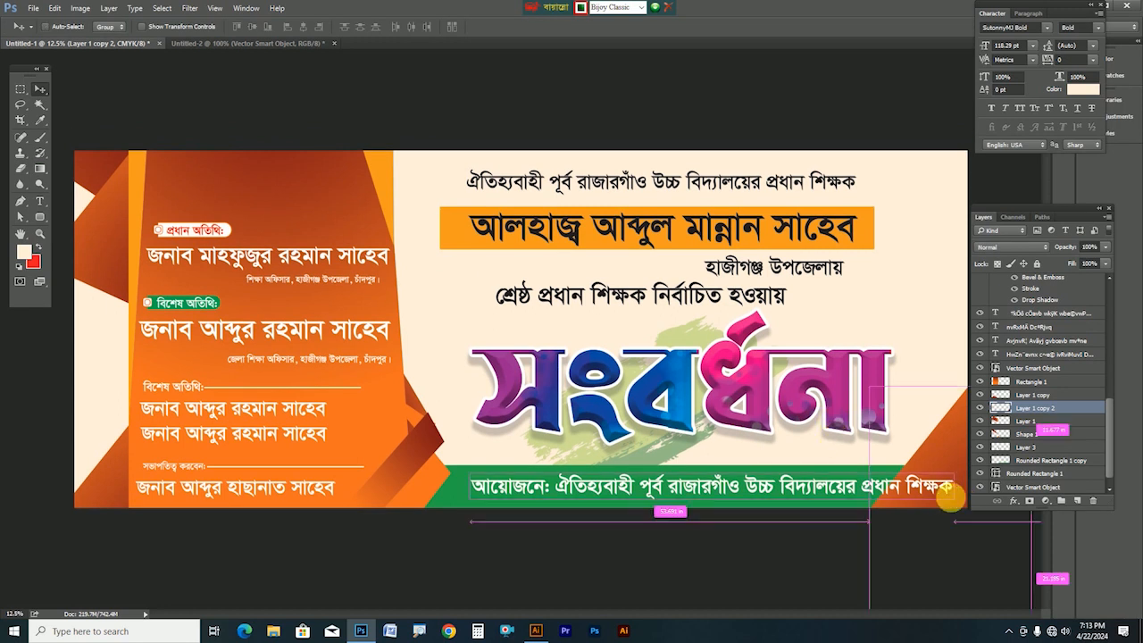
pyautogui.moveTo(950, 459); pyautogui.dragTo(935, 427)
pyautogui.hotkey('ctrl', 'z')
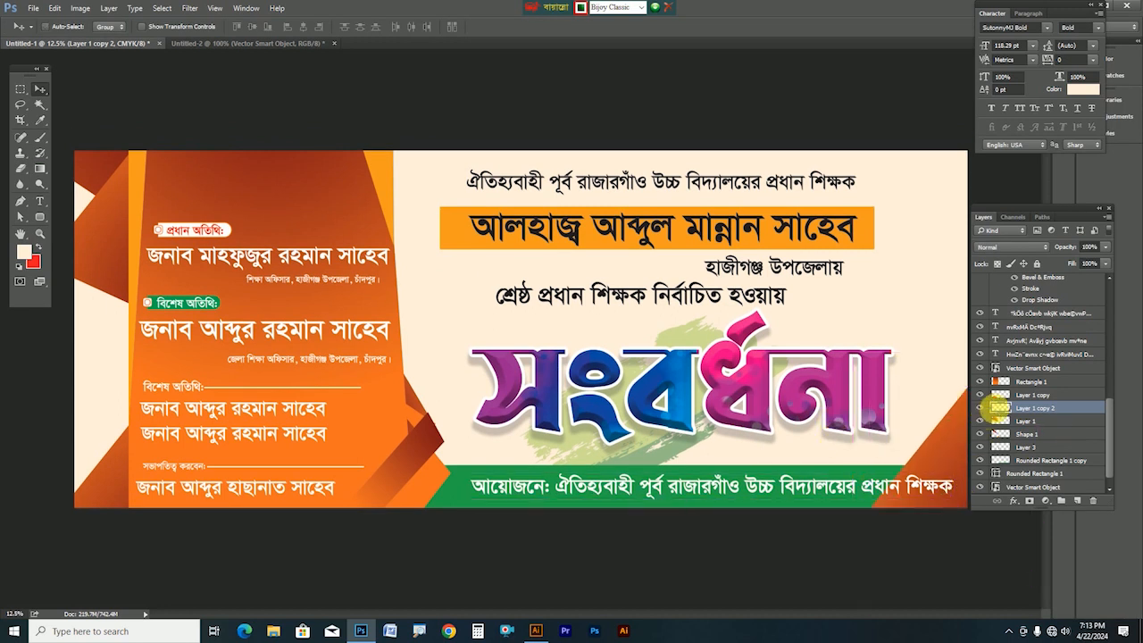
pyautogui.keyDown('ctrl'); pyautogui.click(999, 409); pyautogui.keyUp('ctrl')
pyautogui.click(24, 252)
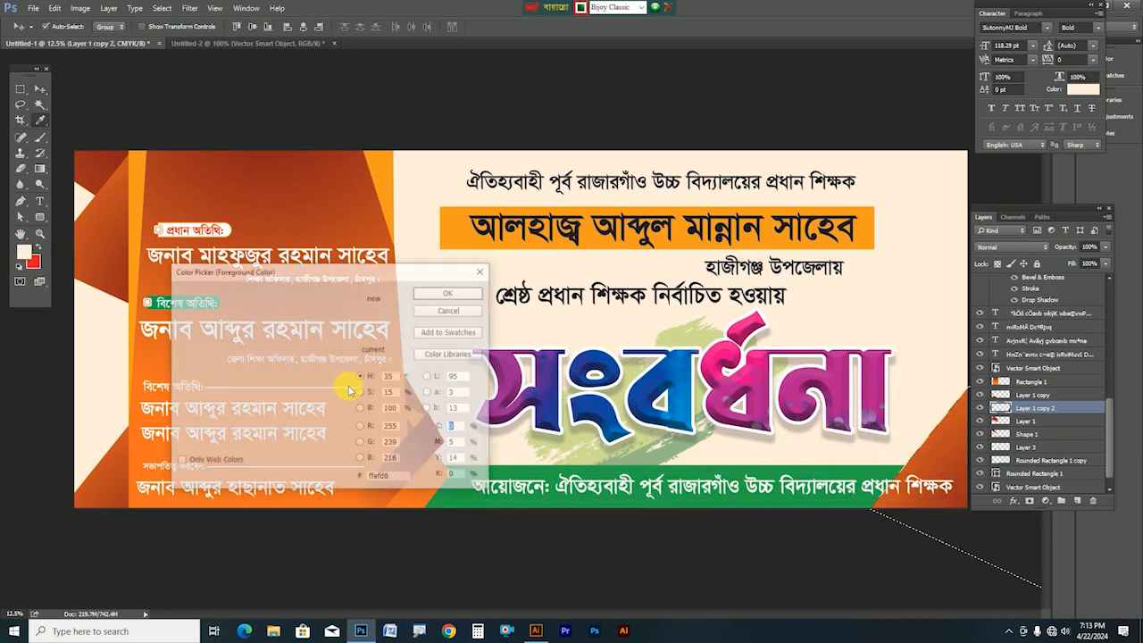
pyautogui.click(467, 509)
pyautogui.click(329, 322)
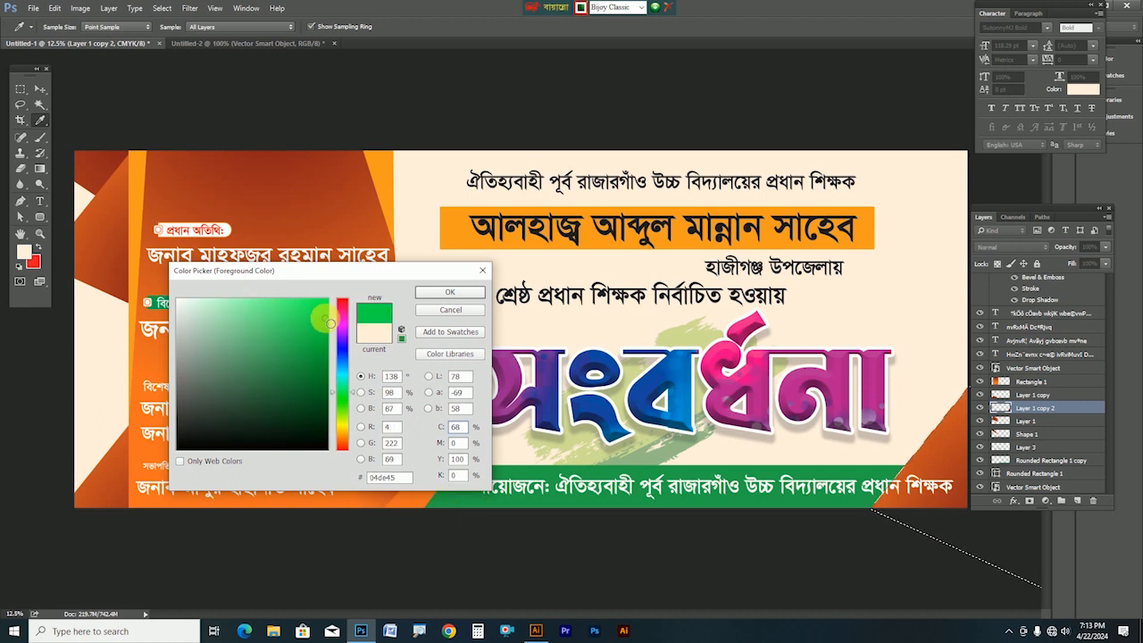
pyautogui.press('Return')
pyautogui.hotkey('alt', 'BackSpace')
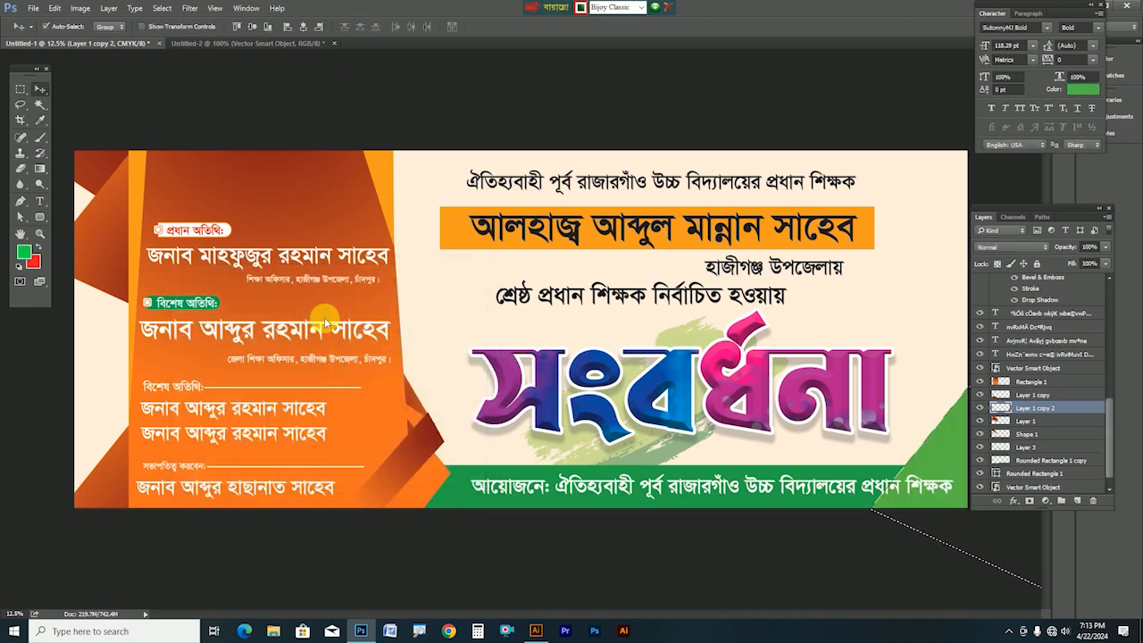
pyautogui.press('Tab')
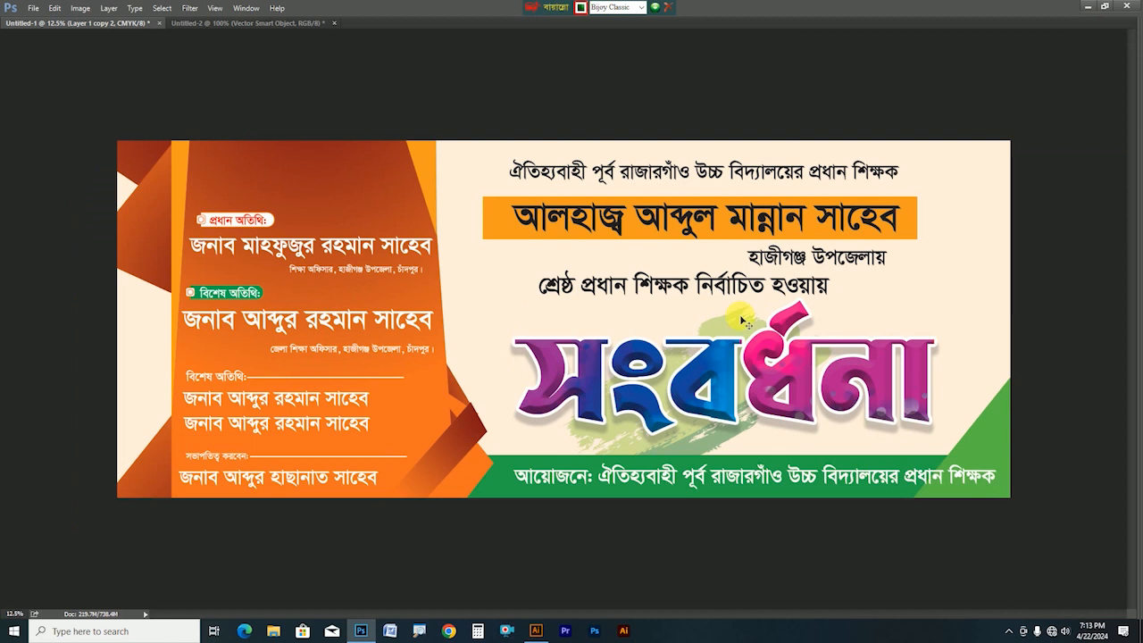
# Duplicate the green corner triangle and enlarge the copy with Free Transform
pyautogui.moveTo(982, 446); pyautogui.dragTo(984, 447)
pyautogui.hotkey('ctrl', 't')
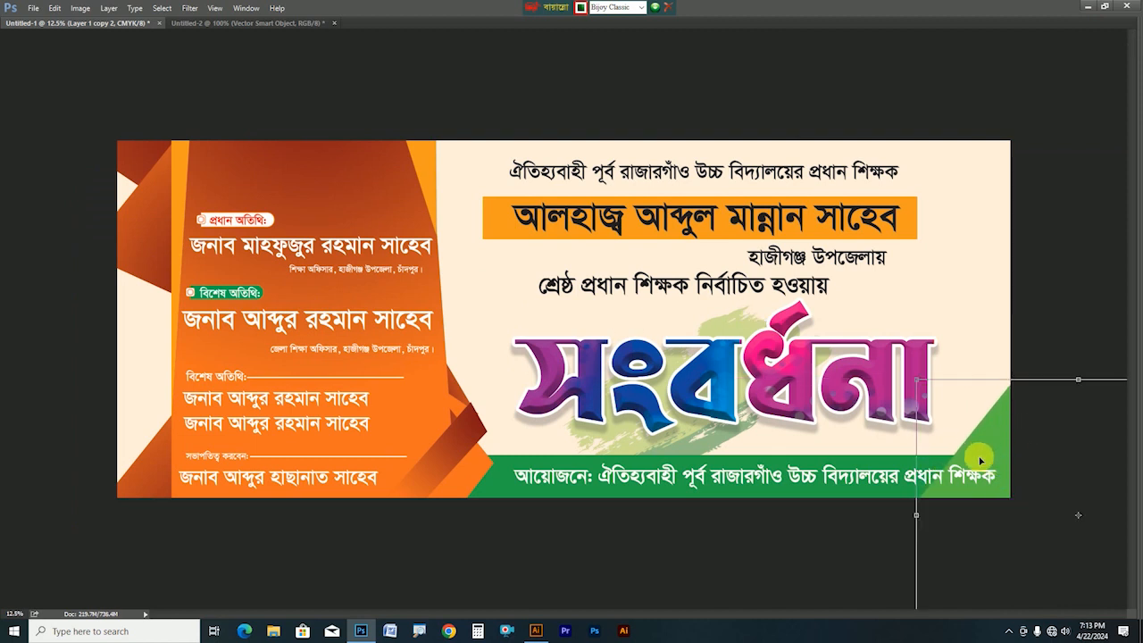
pyautogui.moveTo(981, 420); pyautogui.dragTo(938, 377)
pyautogui.moveTo(871, 336); pyautogui.dragTo(789, 266)
pyautogui.moveTo(967, 383); pyautogui.dragTo(719, 75)
pyautogui.press('Return')
# Rotate the green copy and position it at the banner's top-right edge
pyautogui.moveTo(988, 258); pyautogui.dragTo(898, 377)
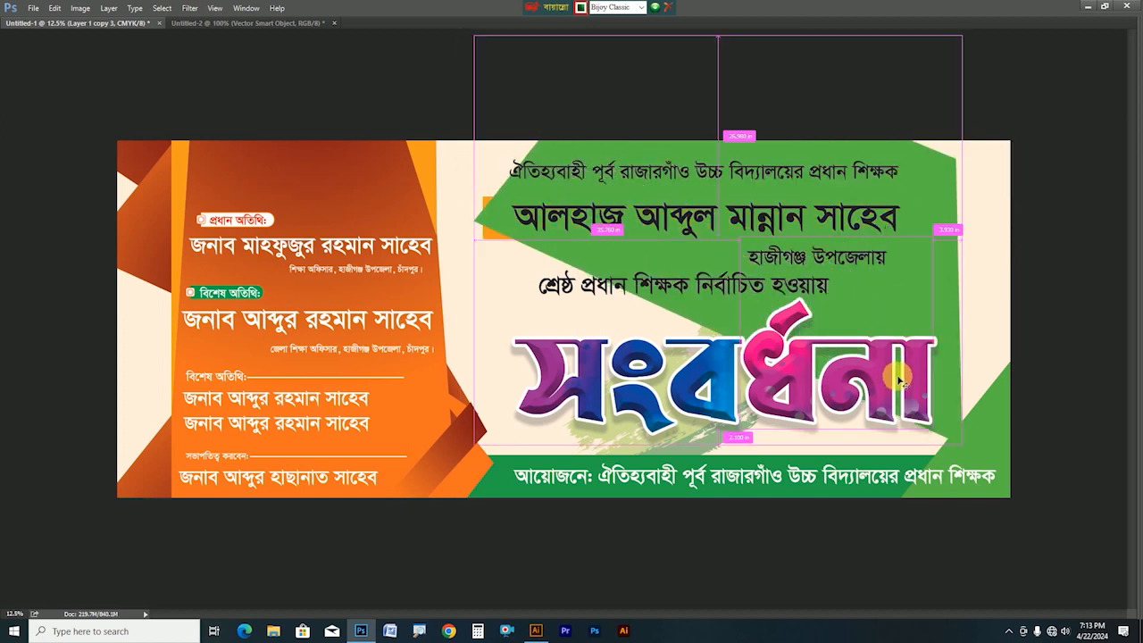
pyautogui.moveTo(1054, 342); pyautogui.dragTo(943, 90)
pyautogui.moveTo(592, 298); pyautogui.dragTo(956, 270)
pyautogui.moveTo(734, 181); pyautogui.dragTo(845, 319)
pyautogui.moveTo(966, 183); pyautogui.dragTo(940, 131)
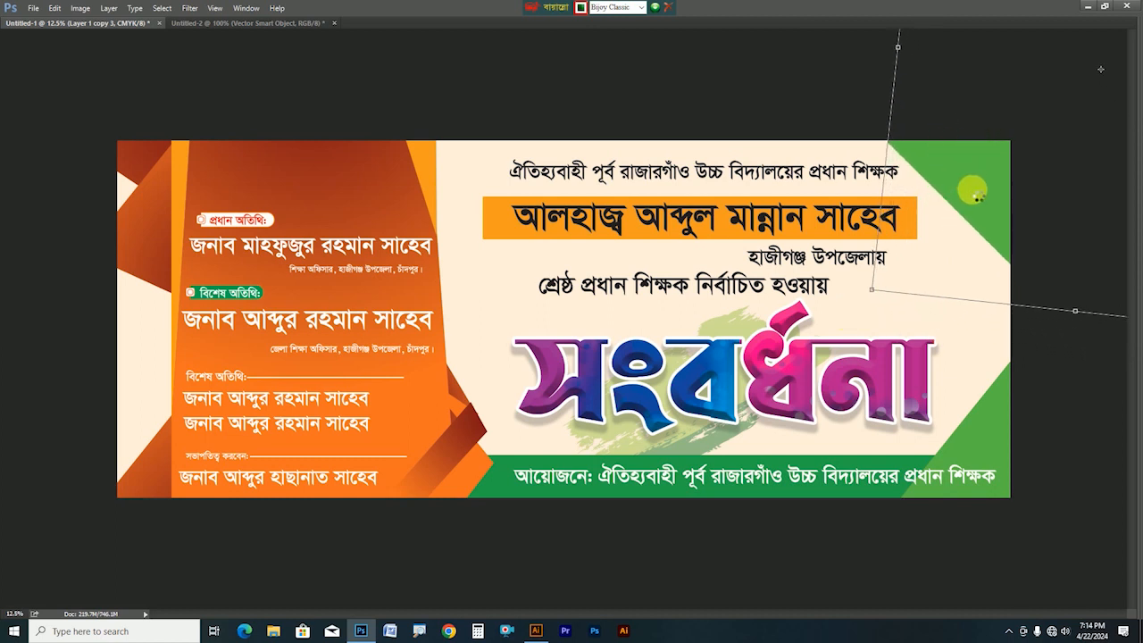
pyautogui.press('Return')
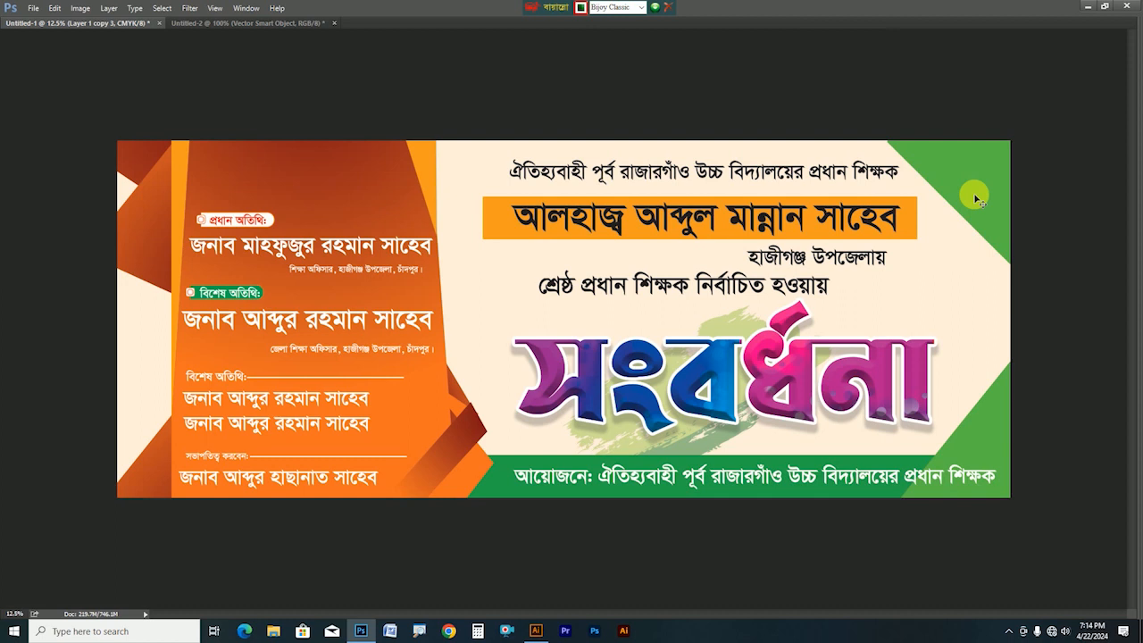
# Delete the trial top-right green copy and bring the panels back
pyautogui.moveTo(979, 218); pyautogui.dragTo(977, 204)
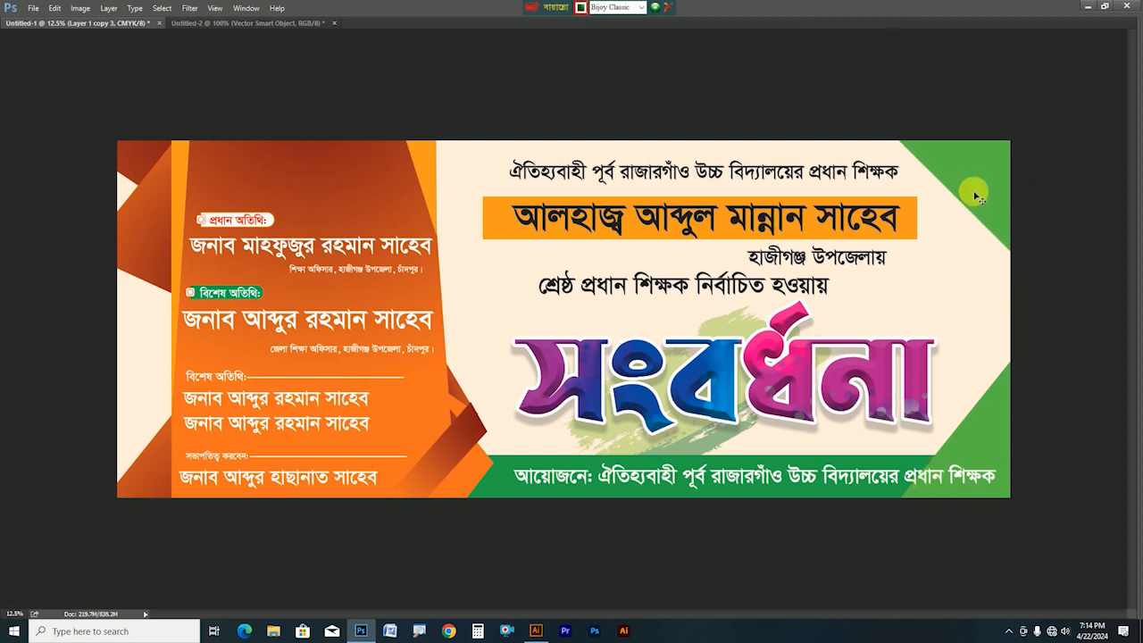
pyautogui.press('Delete')
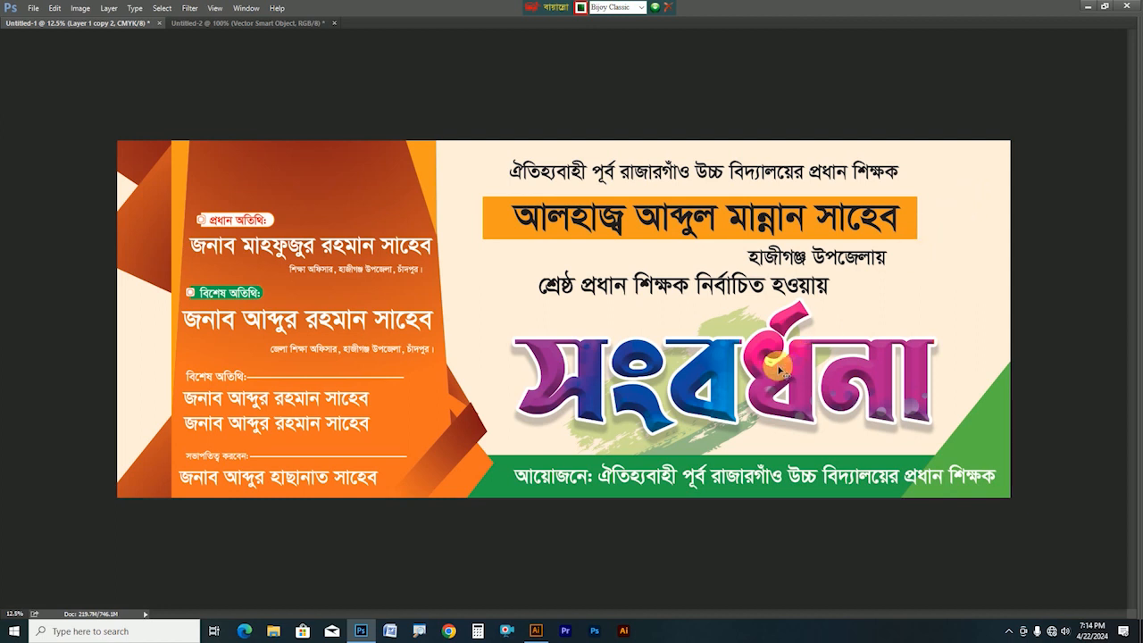
pyautogui.press('Tab')
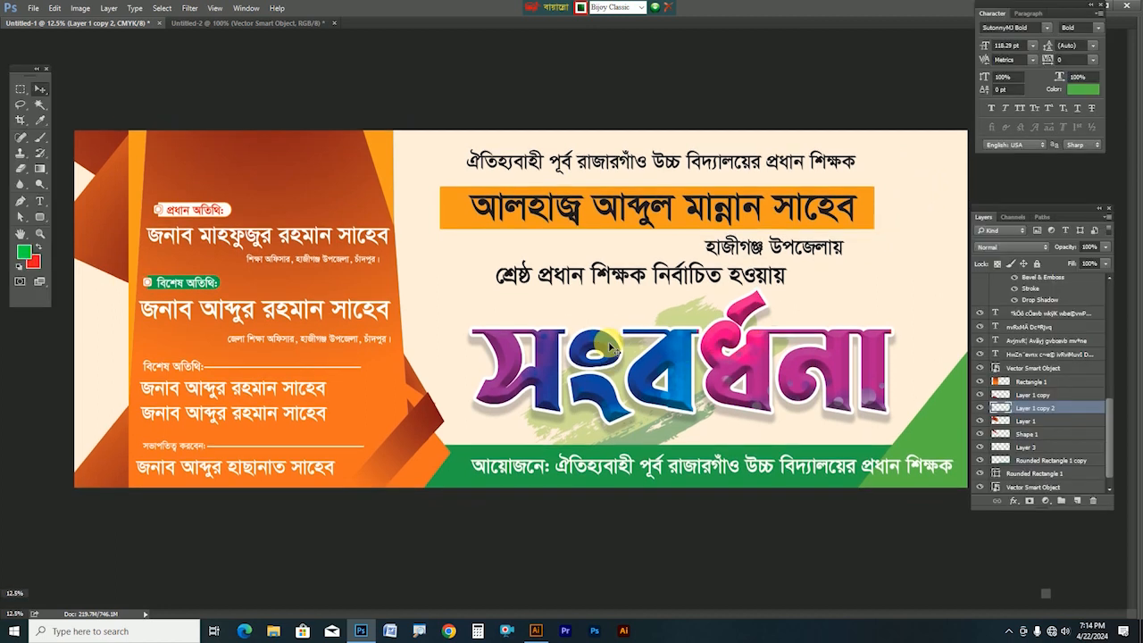
# Recolour the Rounded Rectangle 1 name ribbon to a brighter orange
pyautogui.rightClick(286, 188)
pyautogui.click(313, 189)
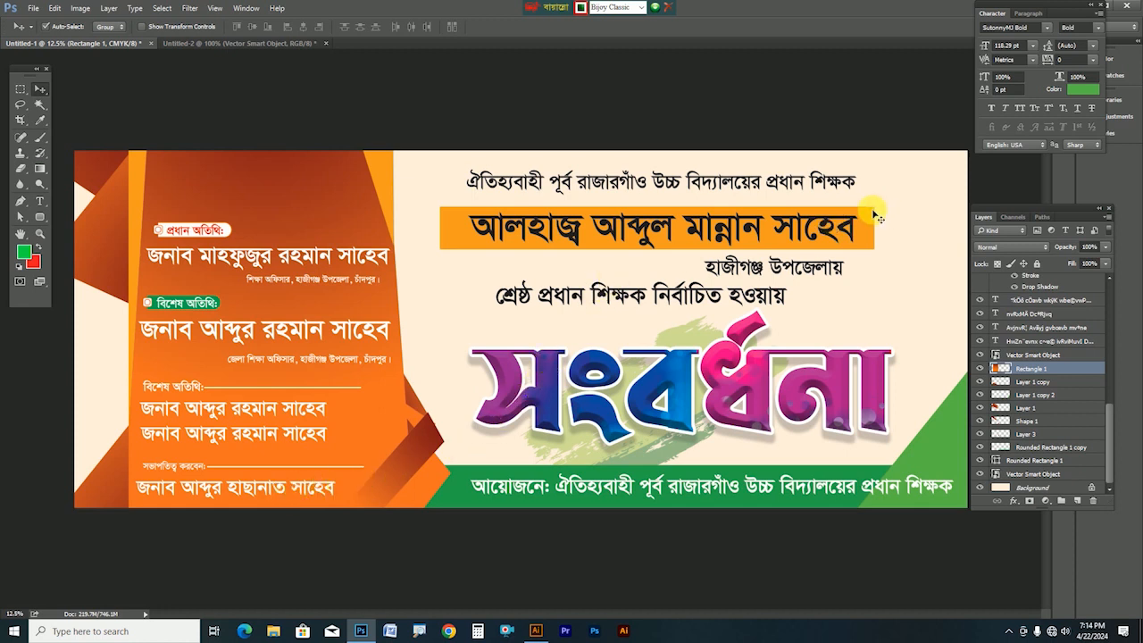
pyautogui.click(879, 241)
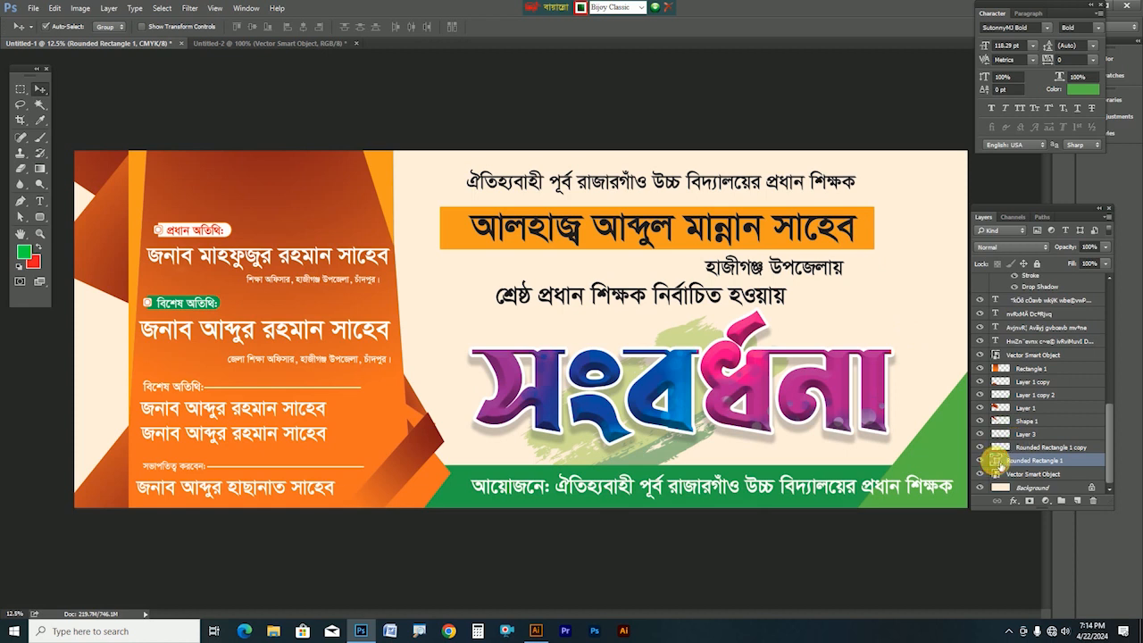
pyautogui.doubleClick(998, 460)
pyautogui.moveTo(318, 335); pyautogui.dragTo(336, 336)
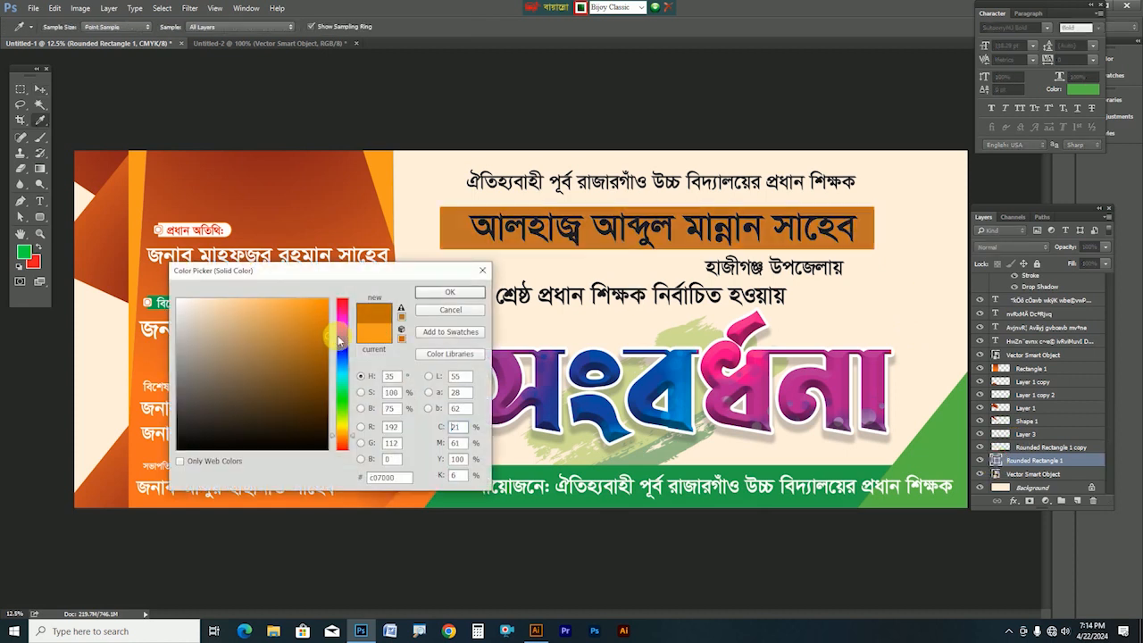
pyautogui.click(342, 335)
pyautogui.click(392, 217)
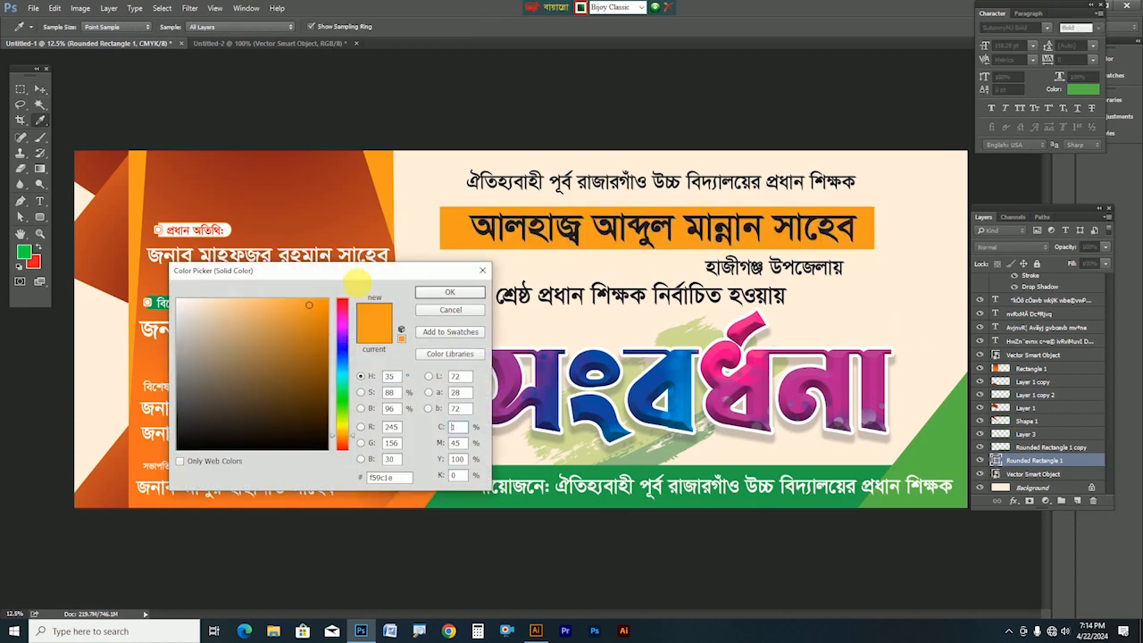
pyautogui.moveTo(317, 329); pyautogui.dragTo(332, 323)
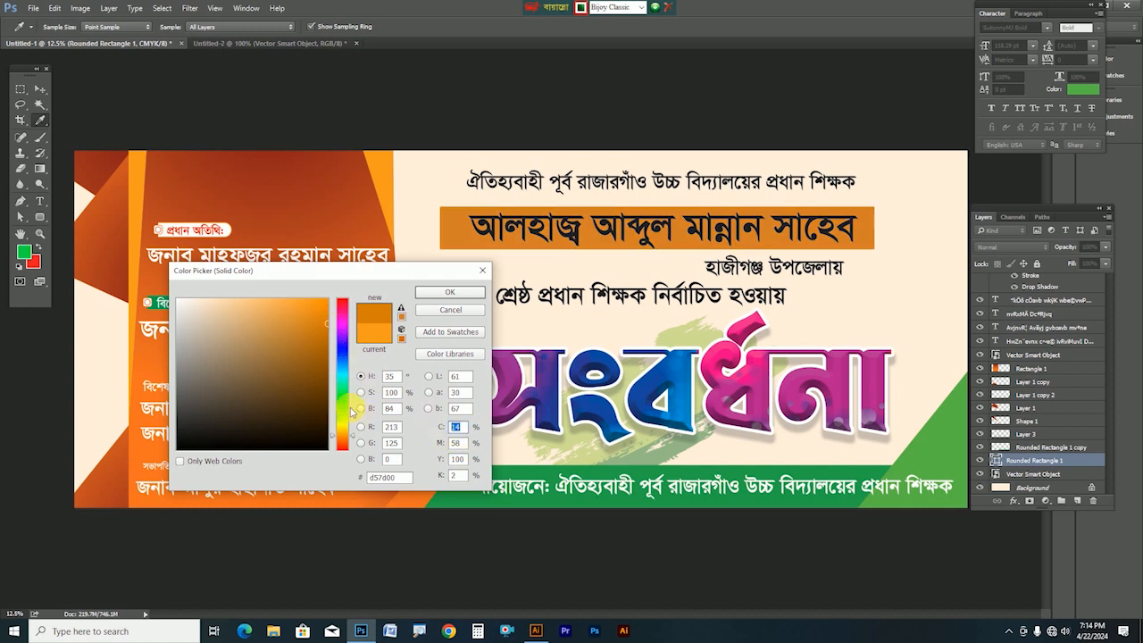
pyautogui.click(308, 309)
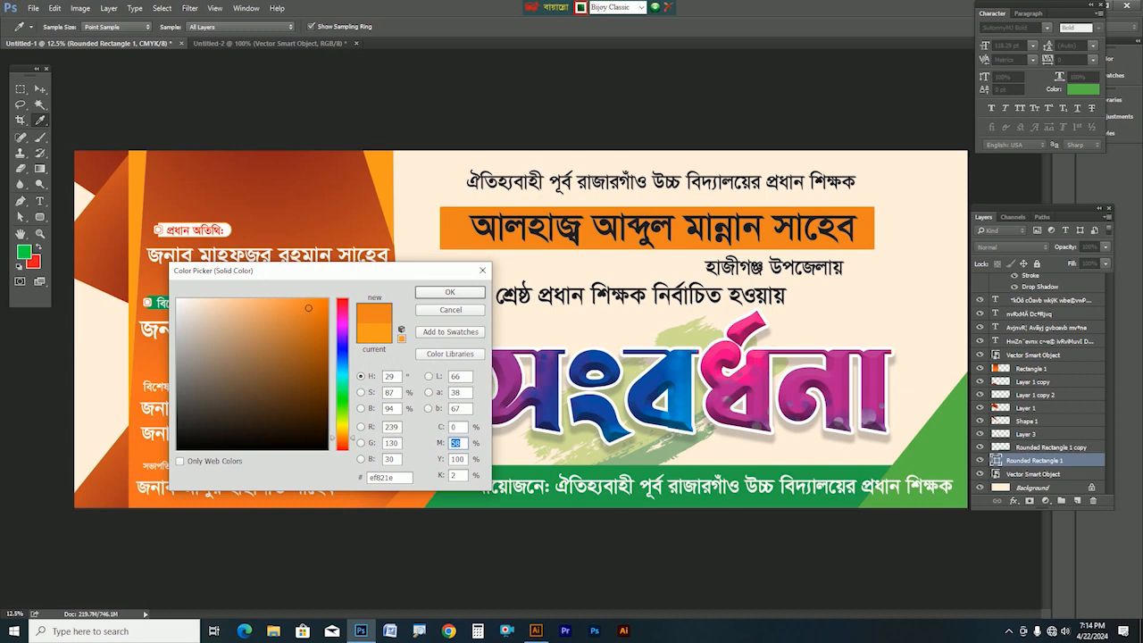
pyautogui.write('80')
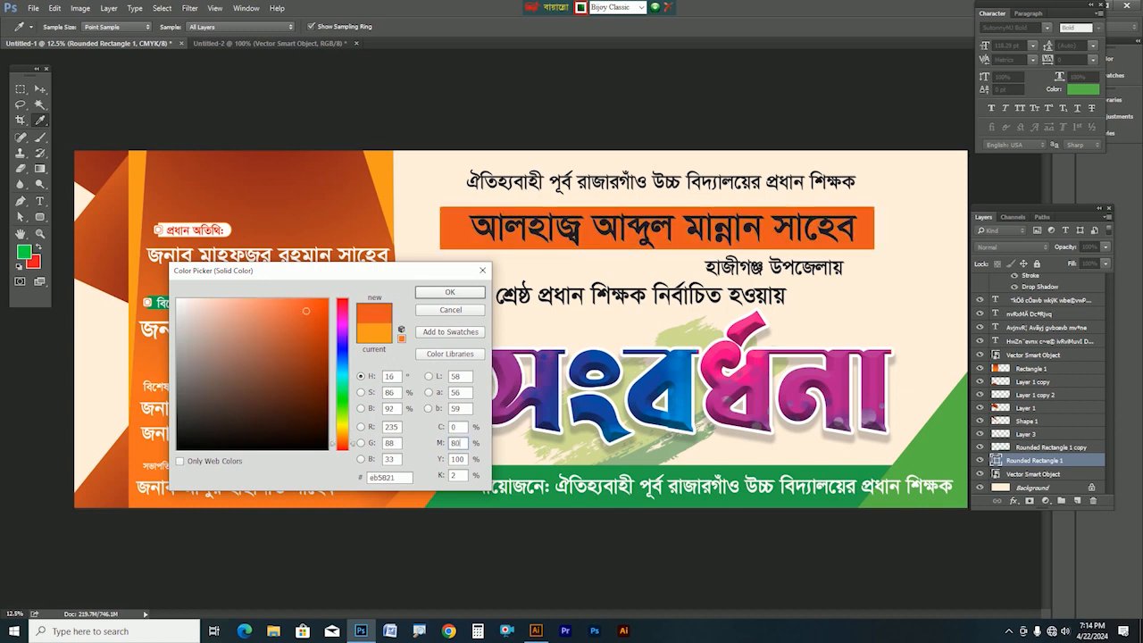
pyautogui.press('Return')
# Make the name text on the ribbon white and nudge the top heading line slightly
pyautogui.press('v')
pyautogui.moveTo(701, 235); pyautogui.dragTo(703, 235)
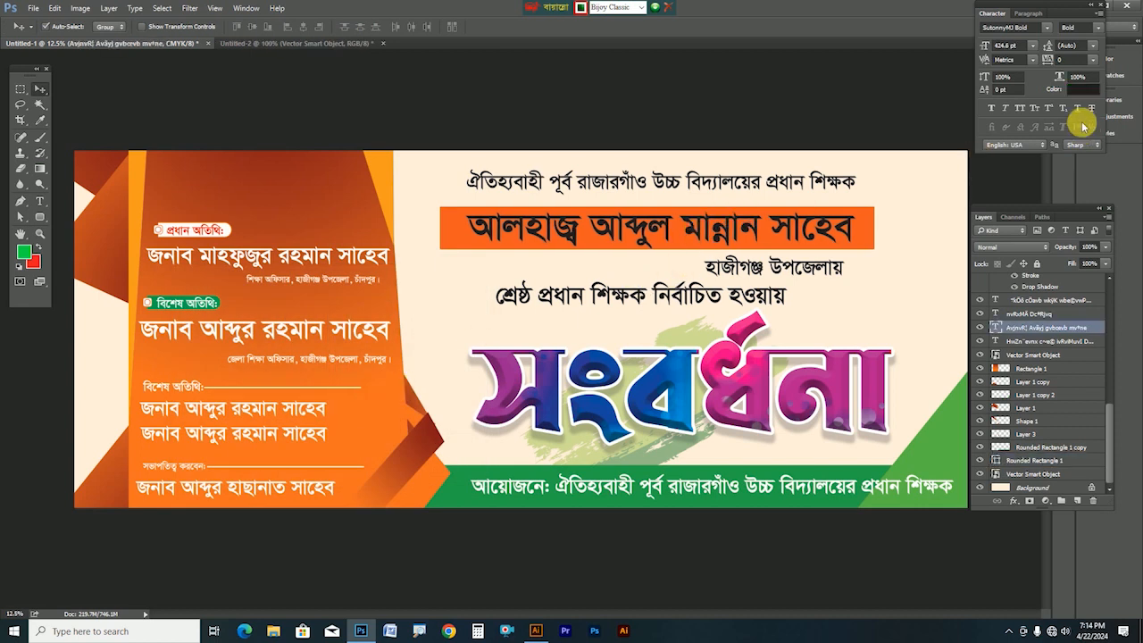
pyautogui.click(1083, 89)
pyautogui.moveTo(275, 388); pyautogui.dragTo(169, 278)
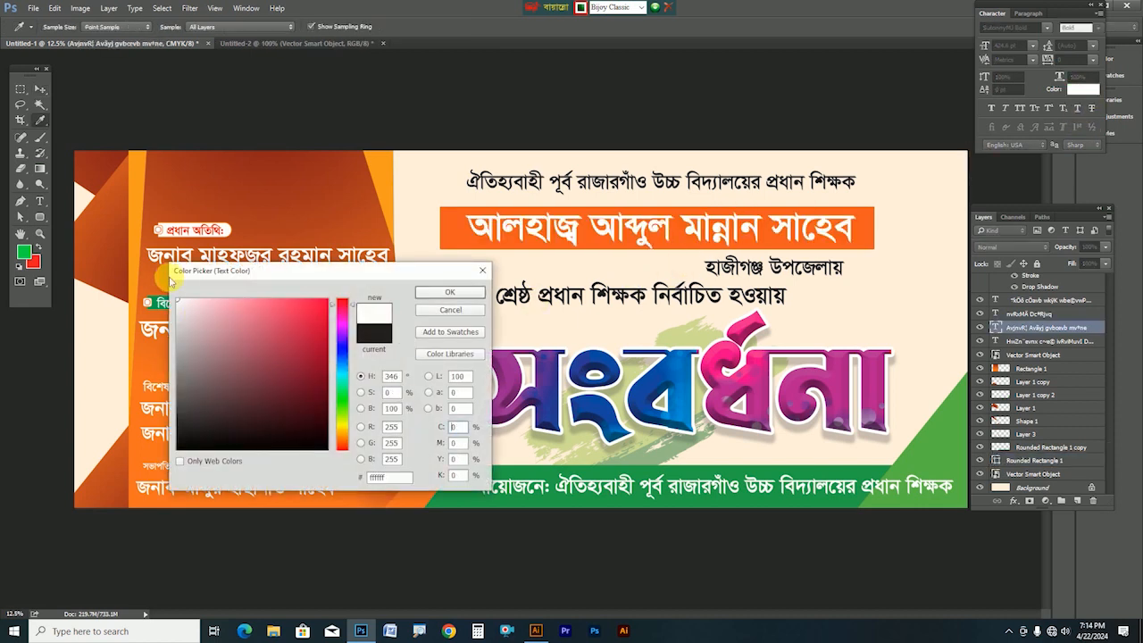
pyautogui.press('Return')
pyautogui.moveTo(657, 186); pyautogui.dragTo(651, 187)
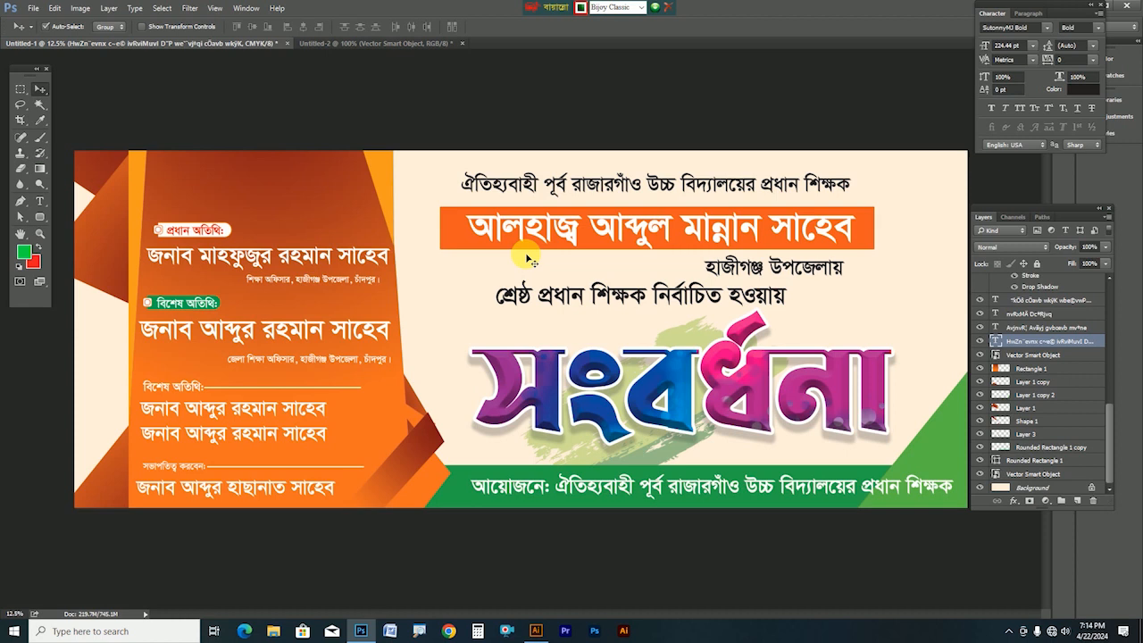
# Place a copy of the orange corner shape at the top-right, rotated about -176.5°
pyautogui.press('Tab')
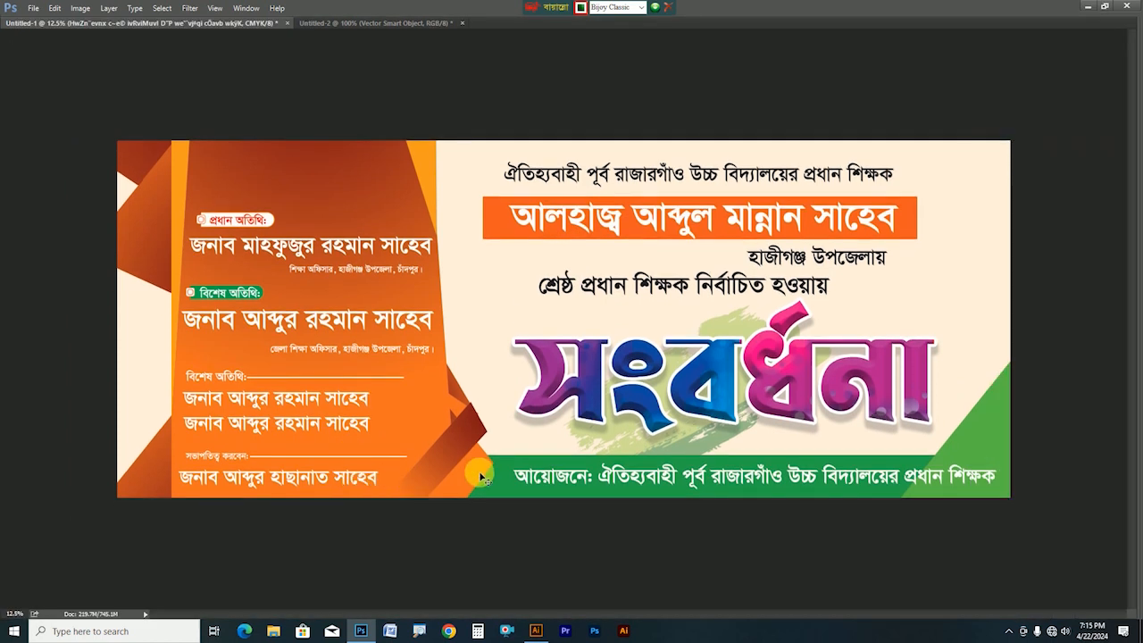
pyautogui.moveTo(441, 458); pyautogui.dragTo(947, 183)
pyautogui.hotkey('ctrl', 't')
pyautogui.moveTo(1010, 93); pyautogui.dragTo(867, 258)
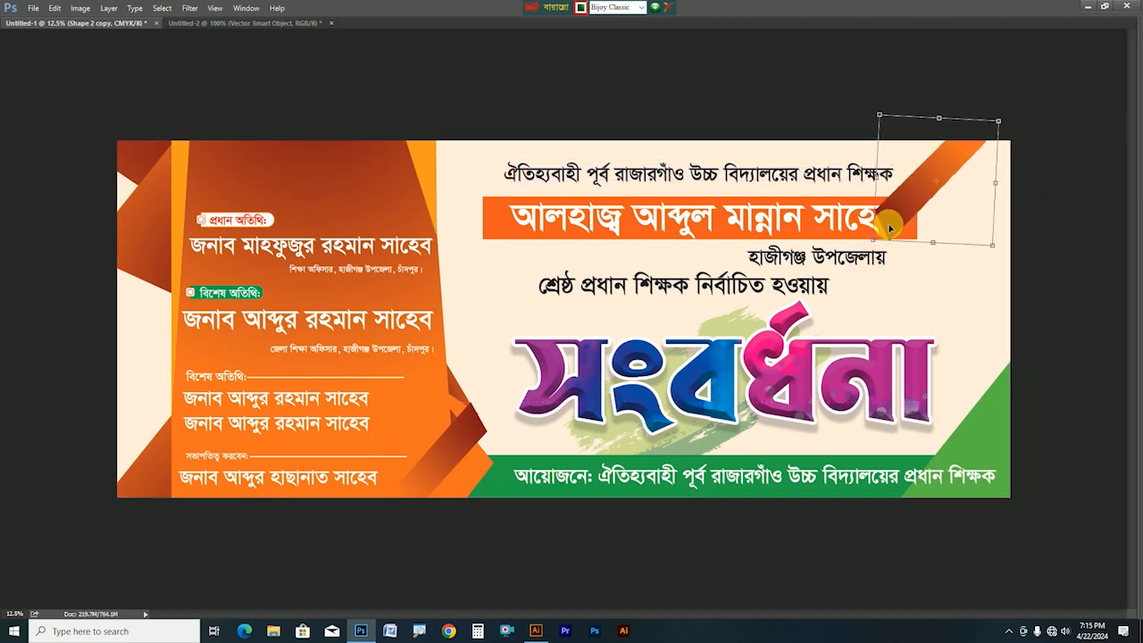
pyautogui.press('Return')
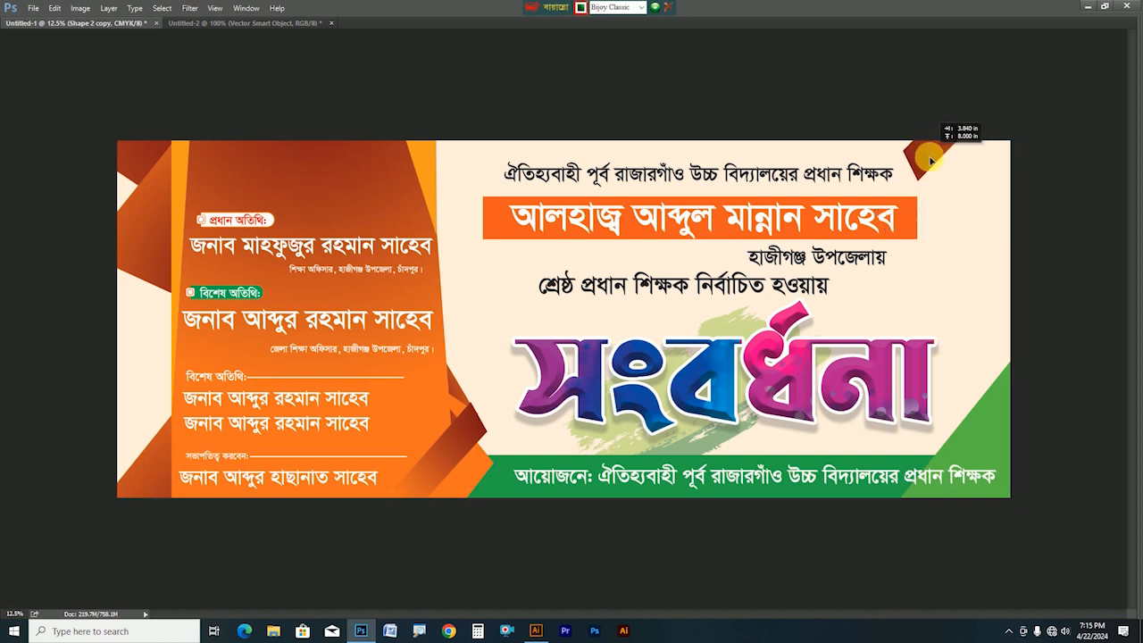
# Tilt the orange stripe about -10° and add a flipped second stripe beside it
pyautogui.hotkey('ctrl', 't')
pyautogui.moveTo(989, 229); pyautogui.dragTo(1020, 199)
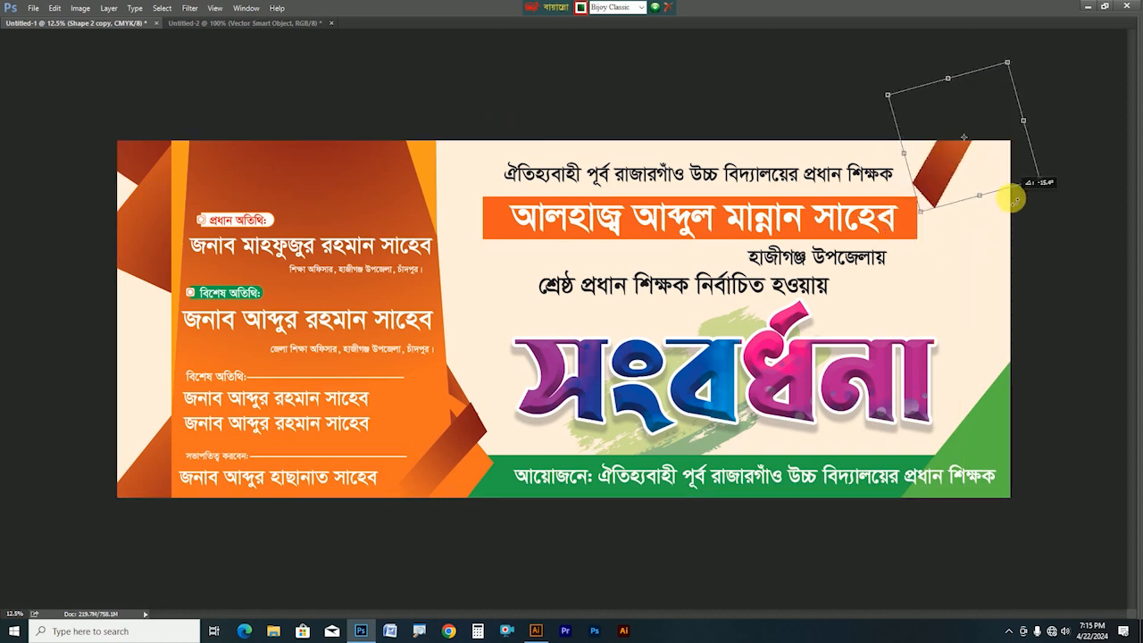
pyautogui.press('Return')
pyautogui.moveTo(926, 182); pyautogui.dragTo(966, 197)
pyautogui.hotkey('ctrl', 't')
pyautogui.moveTo(1068, 68); pyautogui.dragTo(918, 240)
pyautogui.moveTo(964, 208); pyautogui.dragTo(940, 167)
pyautogui.press('Return')
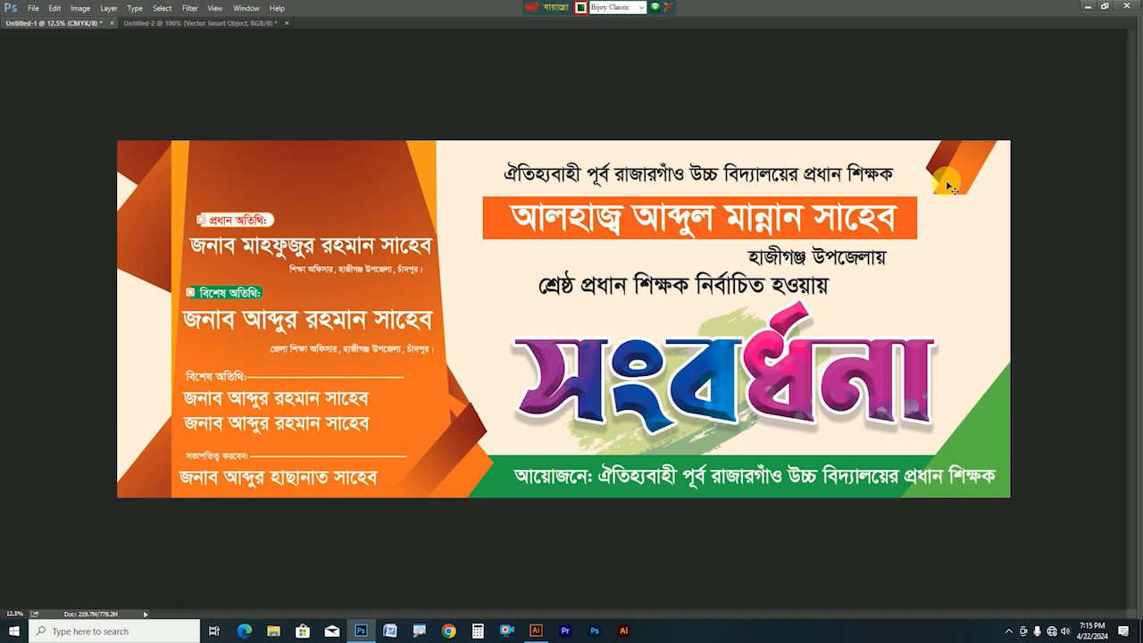
# Merge the two stripes into one layer at 58% opacity
pyautogui.press('Tab')
pyautogui.hotkey('ctrl', 'e')
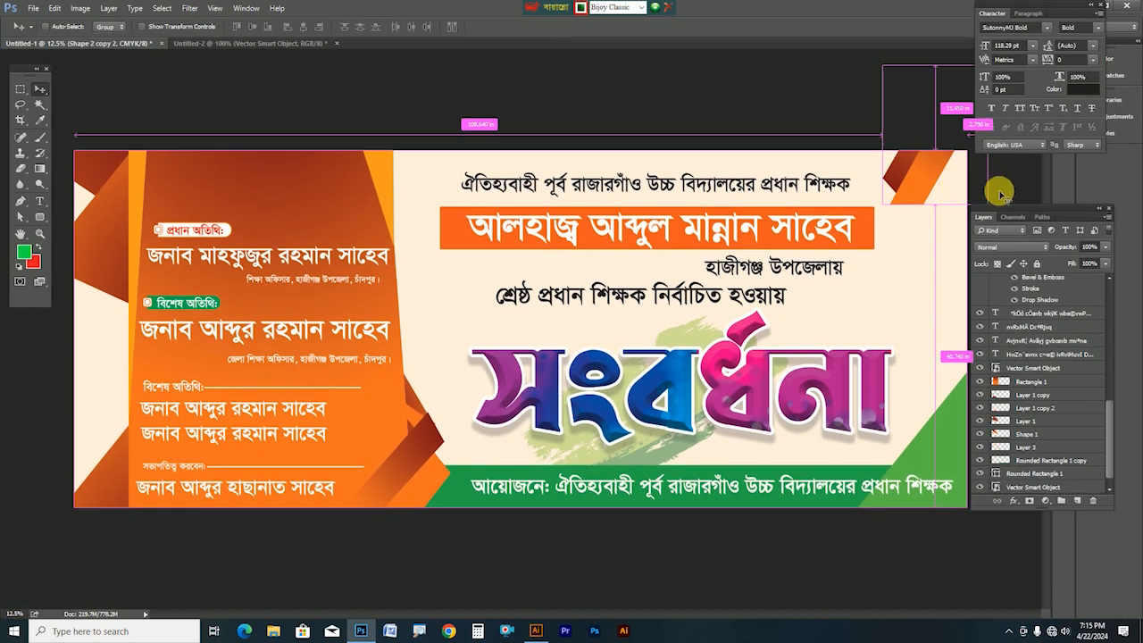
pyautogui.click(1103, 248)
pyautogui.moveTo(1104, 247); pyautogui.dragTo(1078, 261)
# Move the stripe layer below the two text layers and reposition it in the corner
pyautogui.moveTo(929, 188); pyautogui.dragTo(878, 234)
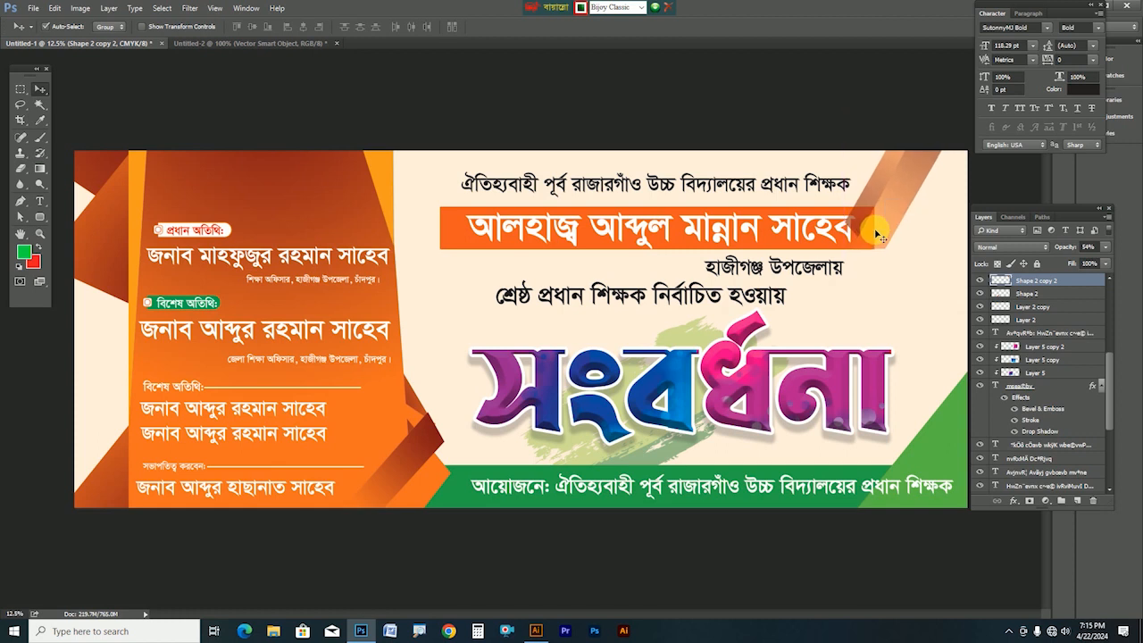
pyautogui.hotkey('ctrl', '[')
pyautogui.hotkey('ctrl', '[')
pyautogui.hotkey('ctrl', '[')
pyautogui.hotkey('ctrl', '[')
pyautogui.hotkey('ctrl', '[')
pyautogui.hotkey('ctrl', '[')
pyautogui.hotkey('ctrl', '[')
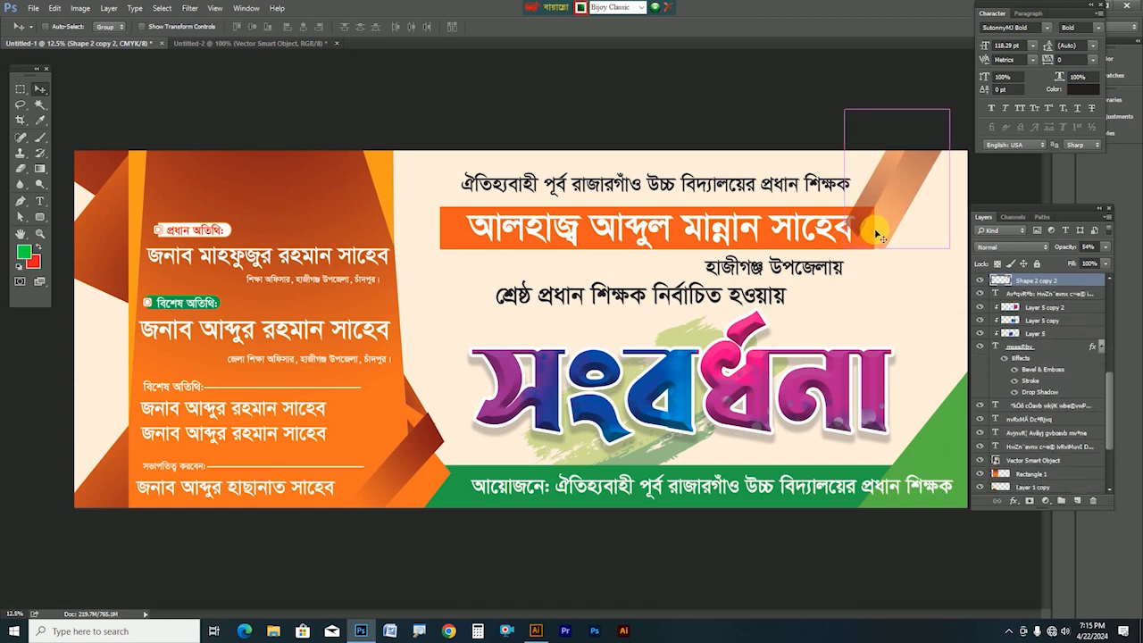
pyautogui.hotkey('ctrl', '[')
pyautogui.hotkey('ctrl', ']')
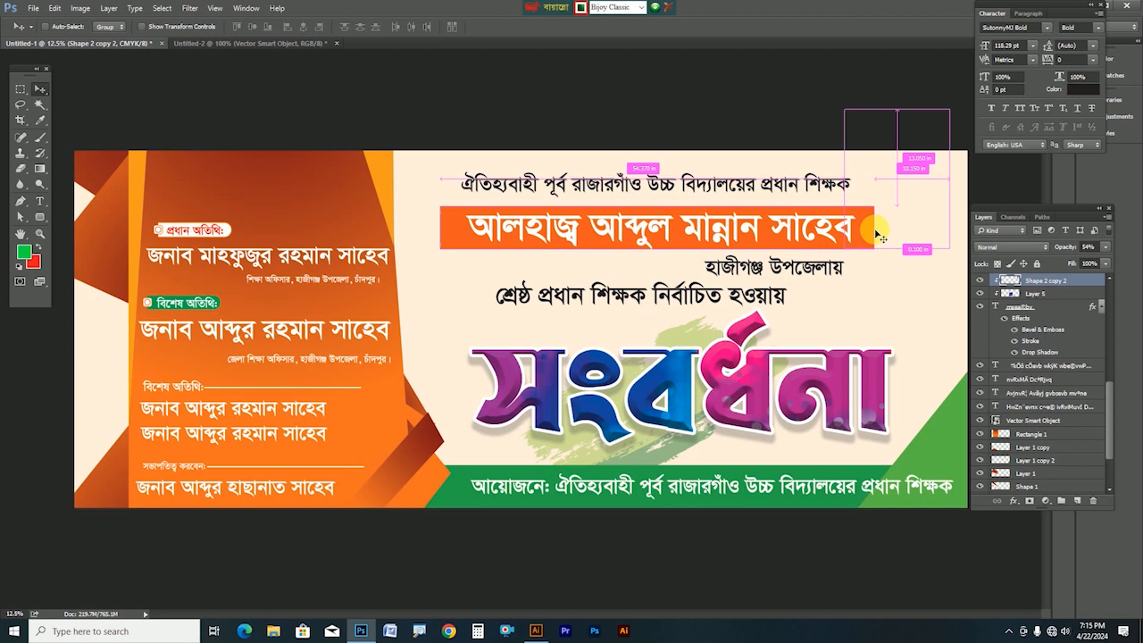
pyautogui.hotkey('ctrl', '[')
pyautogui.hotkey('ctrl', '[')
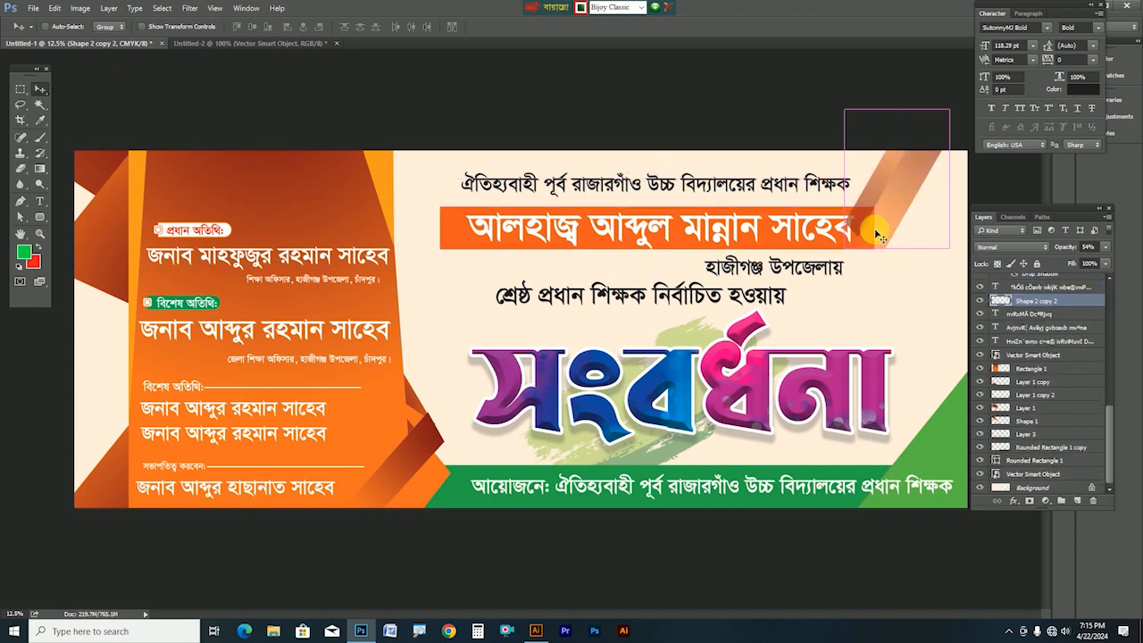
pyautogui.moveTo(878, 234); pyautogui.dragTo(881, 203)
pyautogui.moveTo(455, 246); pyautogui.dragTo(460, 243)
# Settle the orange stripes into the top-right corner, undoing an accidental name-bar move
pyautogui.hotkey('ctrl', 'z')
pyautogui.keyDown('shift'); pyautogui.click(482, 228); pyautogui.keyUp('shift')
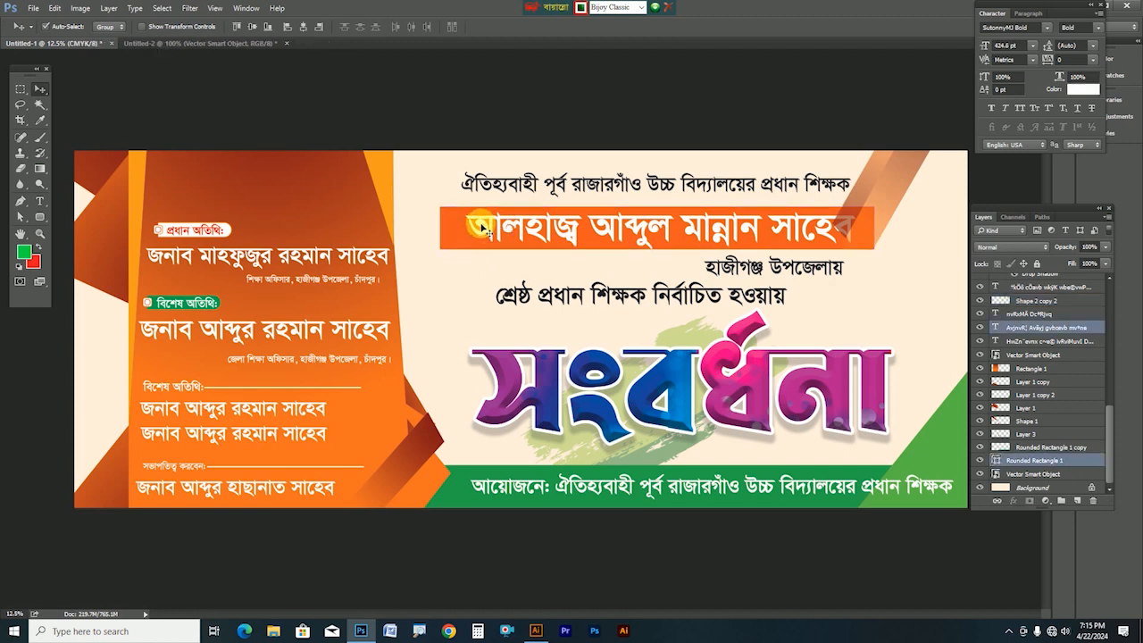
pyautogui.moveTo(907, 166); pyautogui.dragTo(909, 174)
pyautogui.press('Tab')
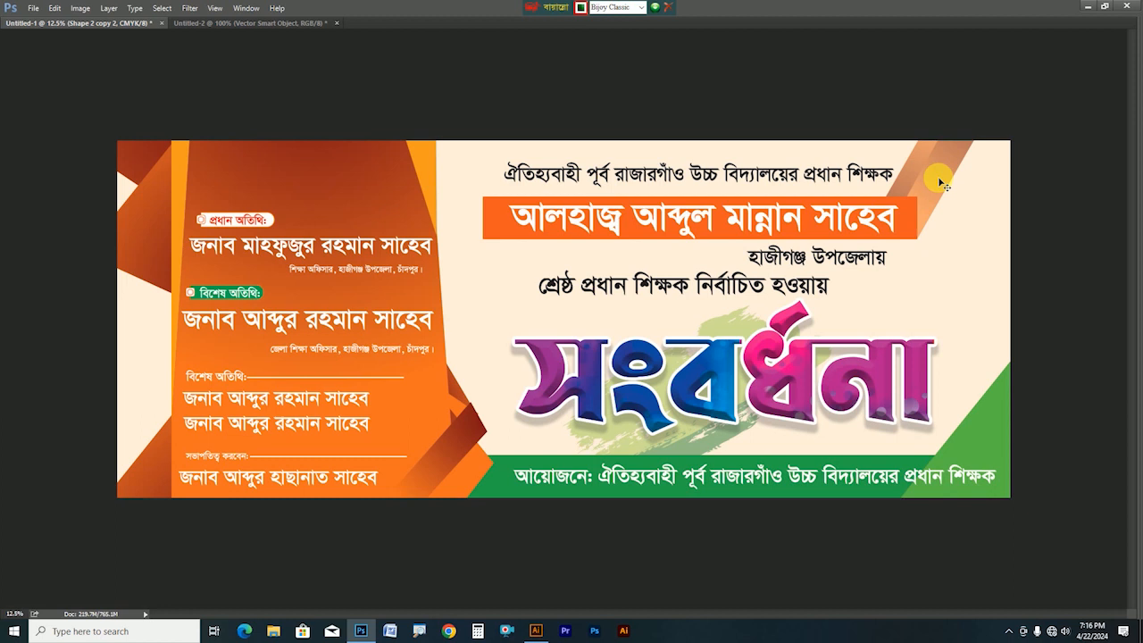
pyautogui.press('Delete')
pyautogui.moveTo(942, 183); pyautogui.dragTo(970, 128)
pyautogui.press('Tab')
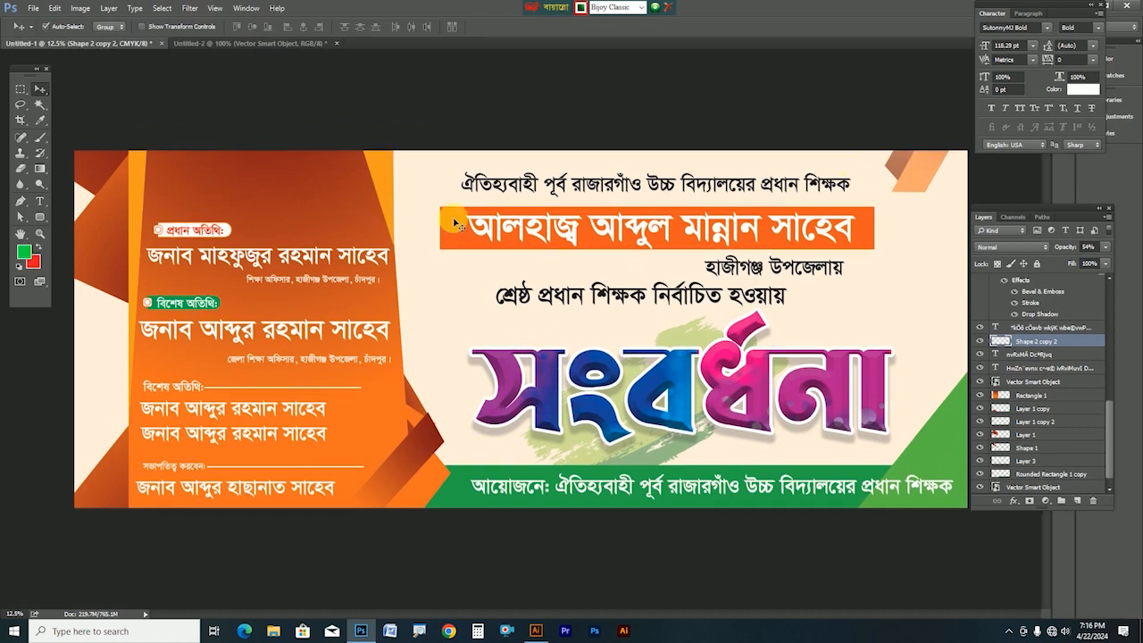
pyautogui.click(456, 223)
# Nudge the orange name bar slightly left and up
pyautogui.click(23, 200)
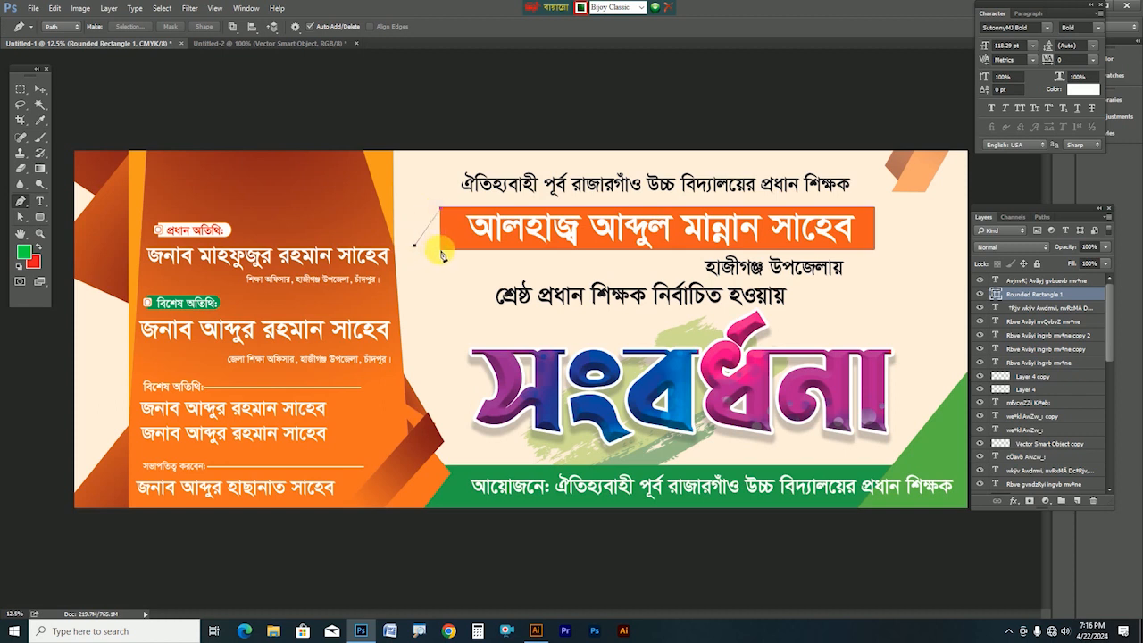
pyautogui.click(441, 252)
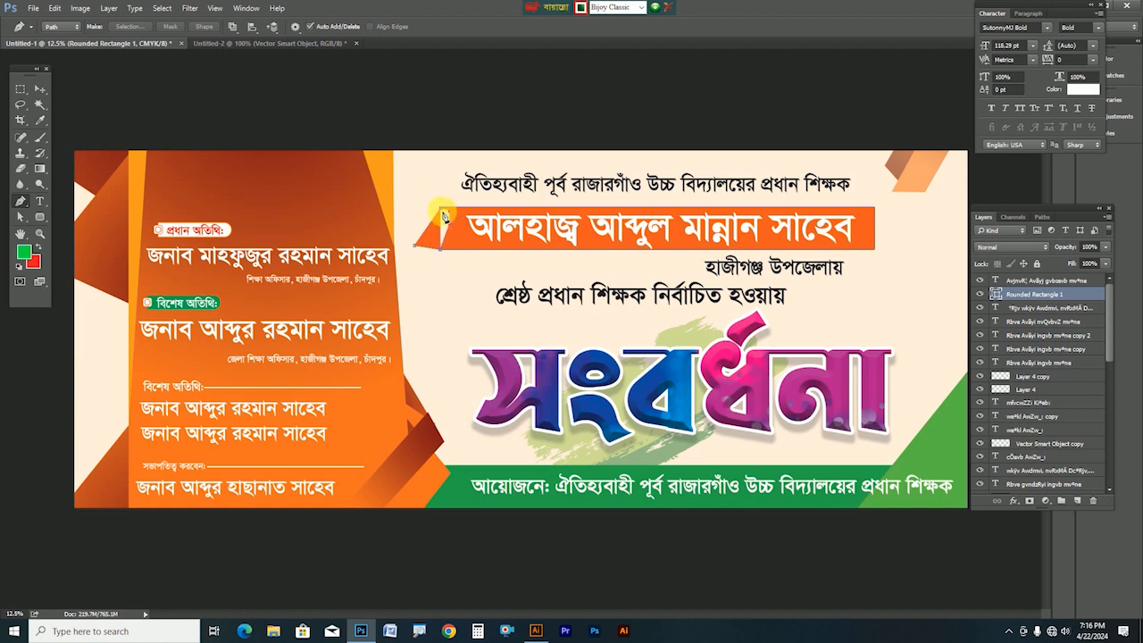
pyautogui.click(40, 89)
pyautogui.moveTo(463, 256); pyautogui.dragTo(451, 251)
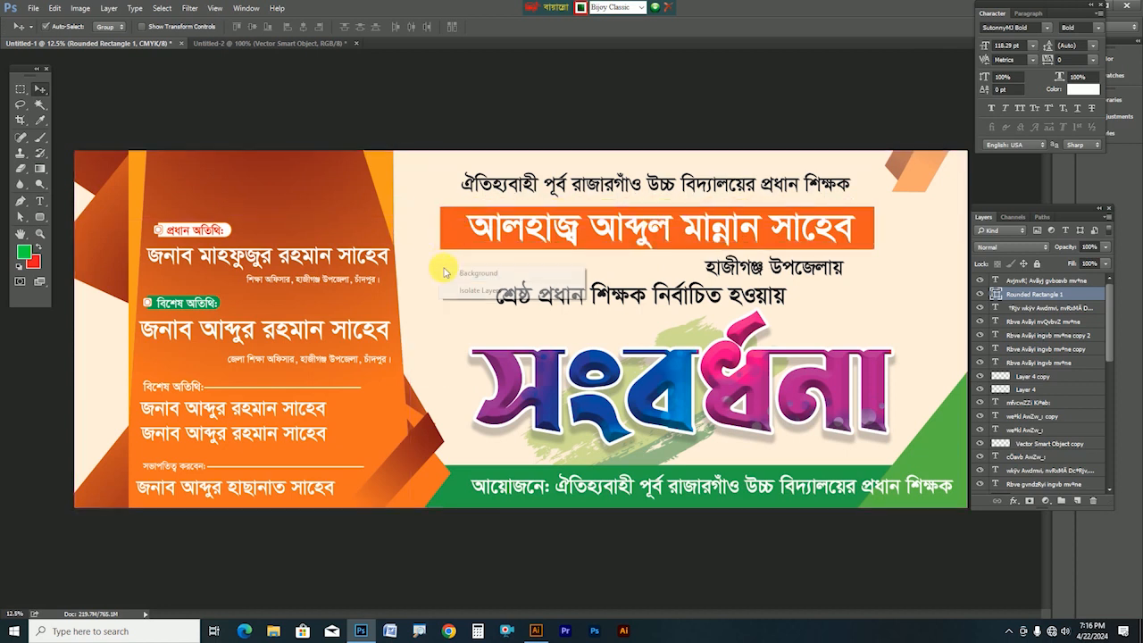
pyautogui.click(451, 270)
# Draw a triangle at the bar's left end and fill it with an orange gradient on a new layer
pyautogui.click(20, 201)
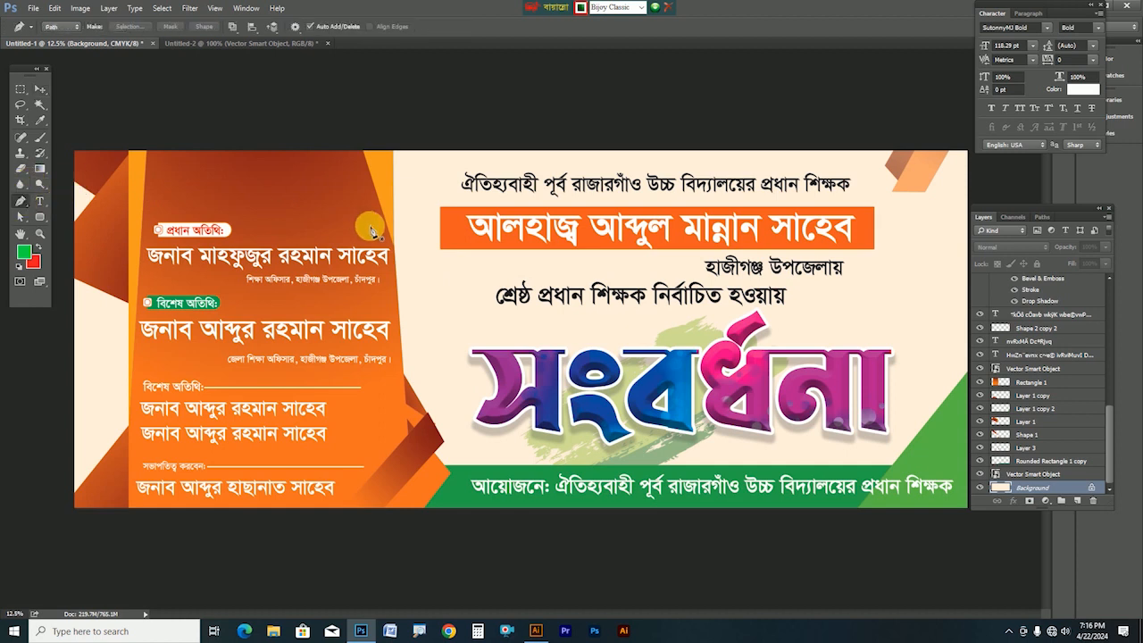
pyautogui.click(440, 207)
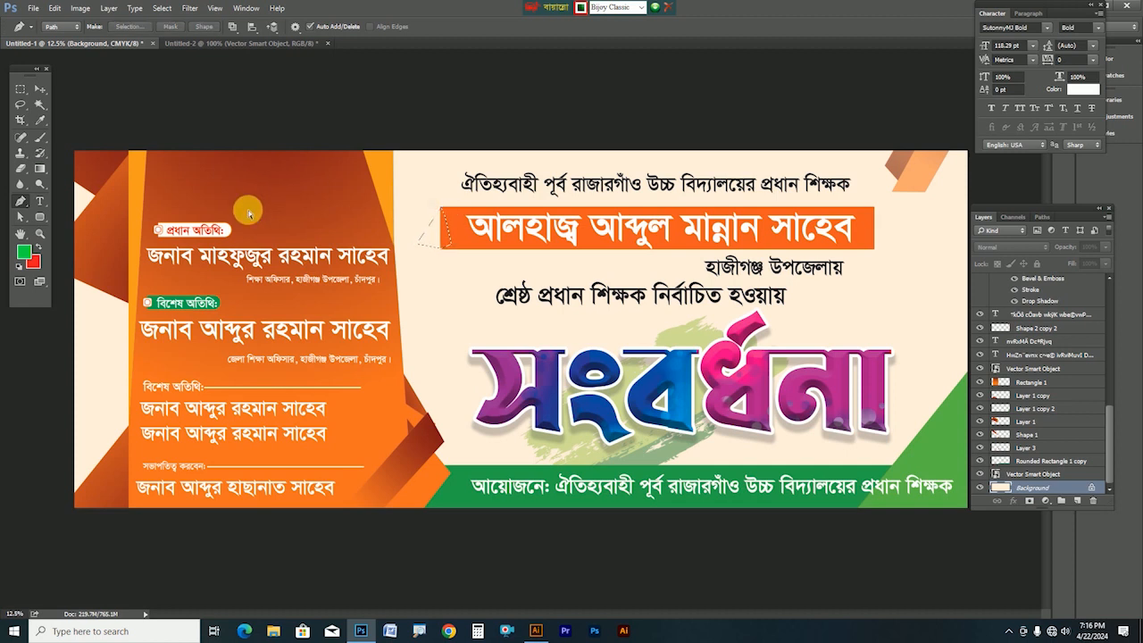
pyautogui.hotkey('ctrl', 'shift', 'alt', 'n')
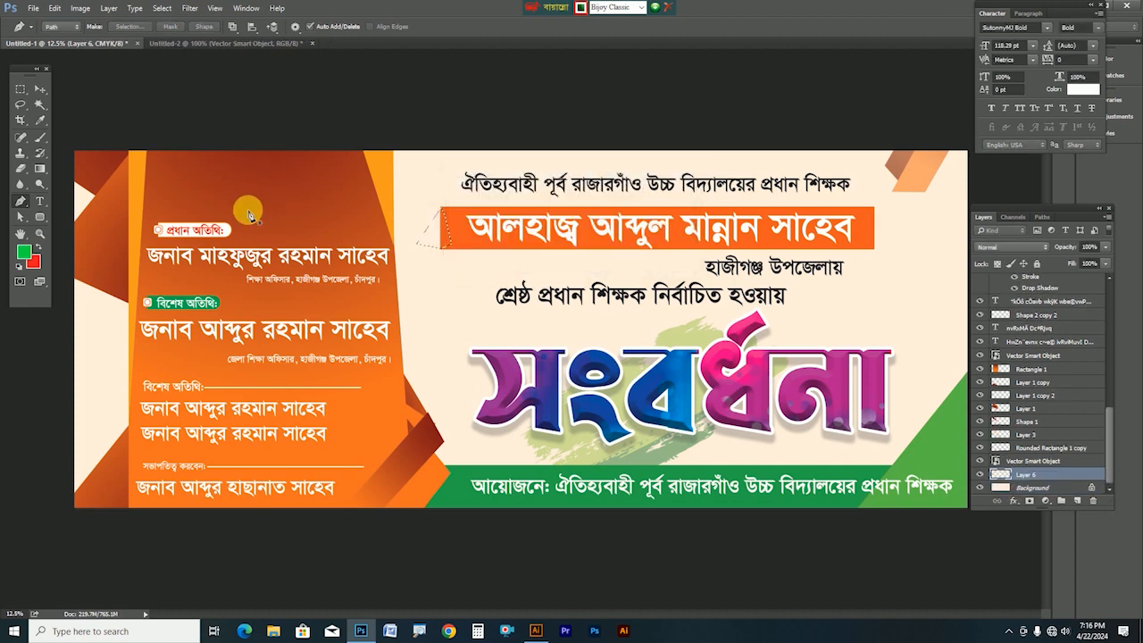
pyautogui.click(39, 168)
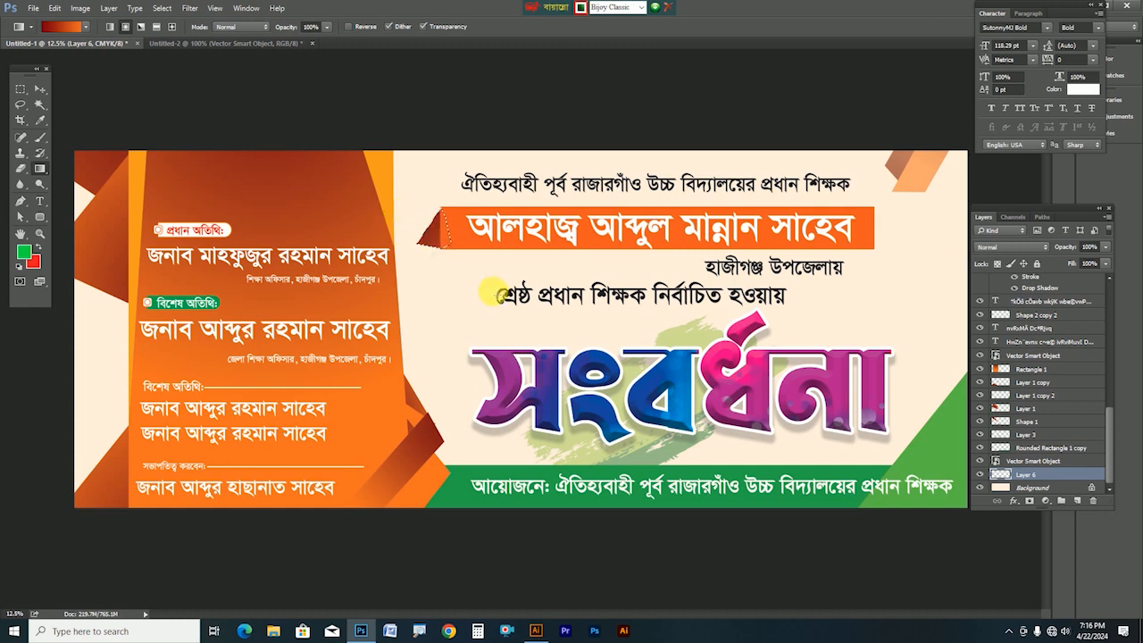
pyautogui.moveTo(427, 233); pyautogui.dragTo(456, 232)
pyautogui.hotkey('ctrl', 'd')
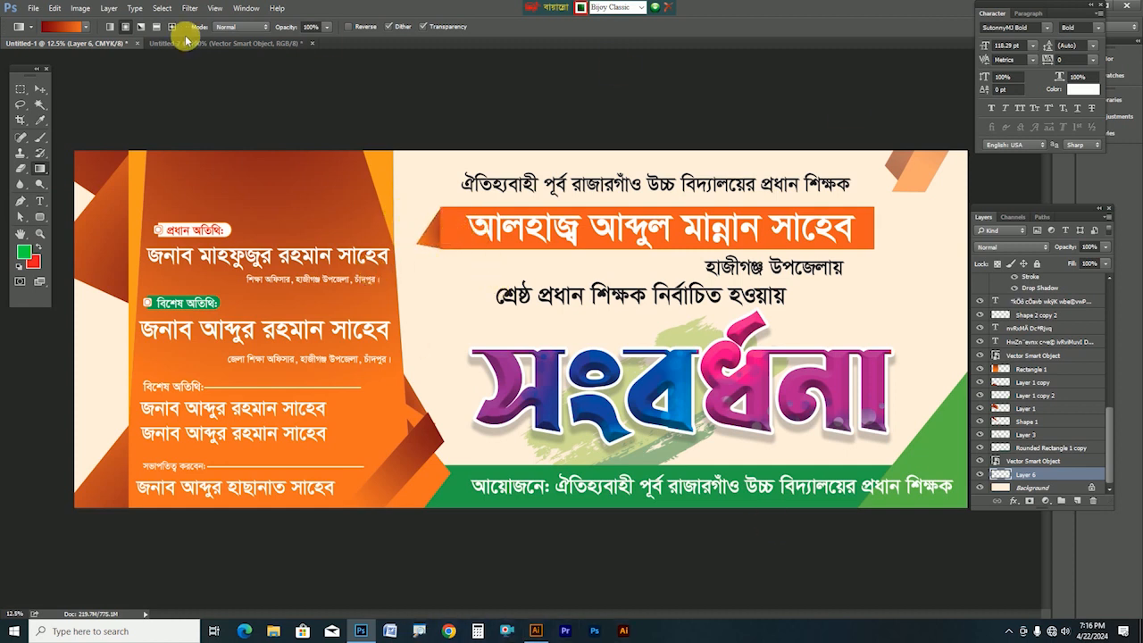
pyautogui.click(42, 90)
pyautogui.press('Tab')
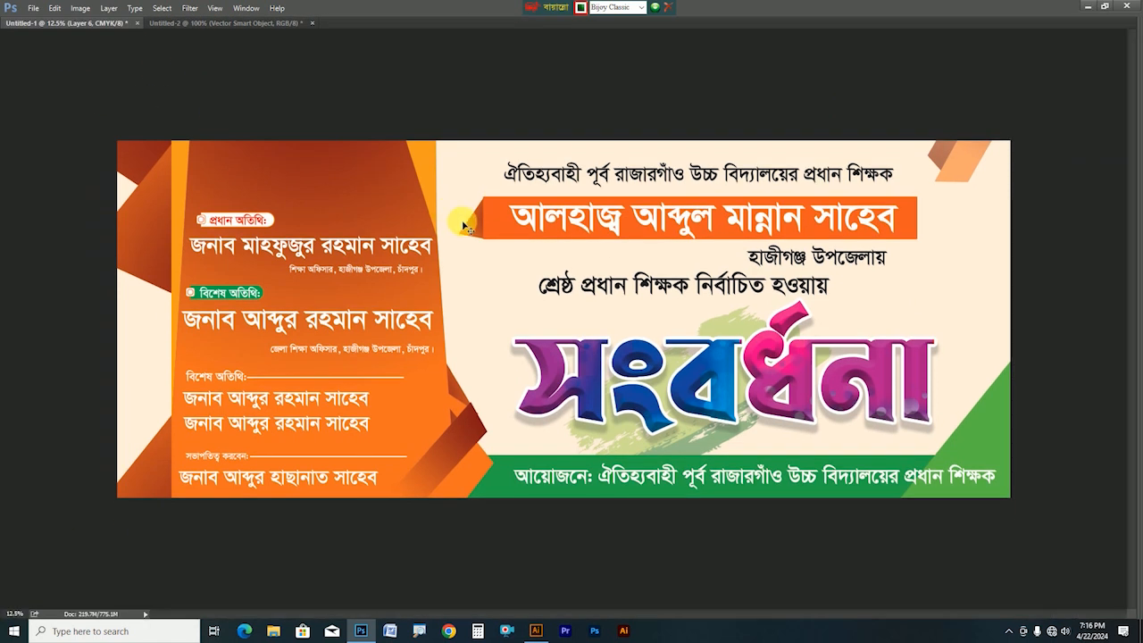
# Place a flipped copy of the orange gradient tip on the ribbon's right end
pyautogui.moveTo(475, 234); pyautogui.dragTo(873, 292)
pyautogui.press('Return')
pyautogui.moveTo(931, 203); pyautogui.dragTo(925, 205)
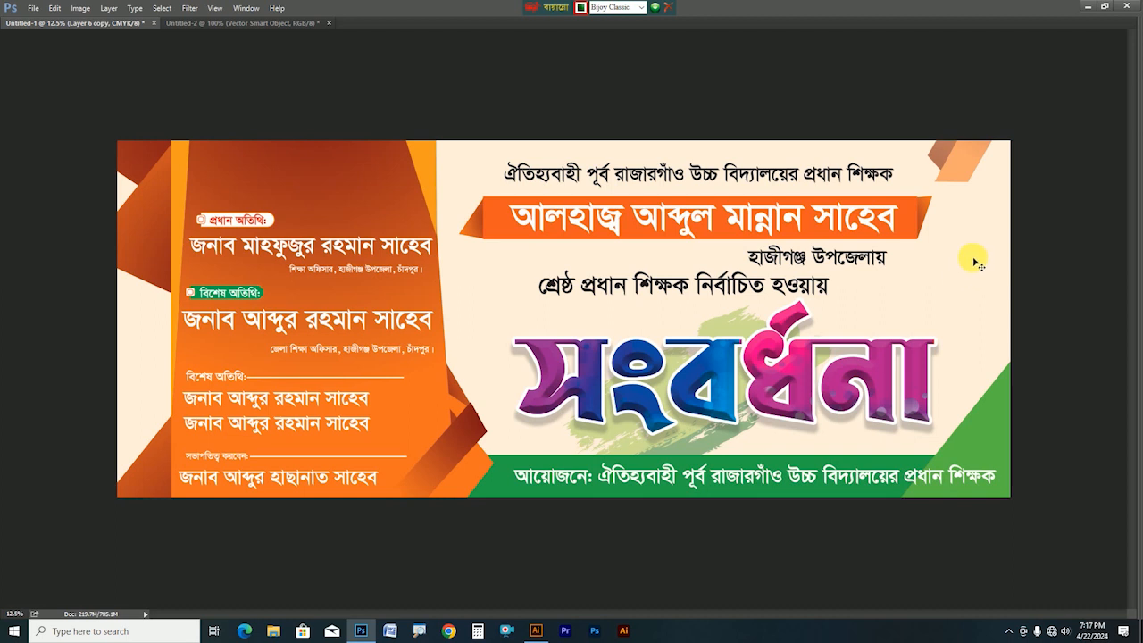
# Shrink the name text slightly and shift the top line a little right
pyautogui.click(896, 230)
pyautogui.moveTo(904, 247); pyautogui.dragTo(885, 244)
pyautogui.doubleClick(806, 227)
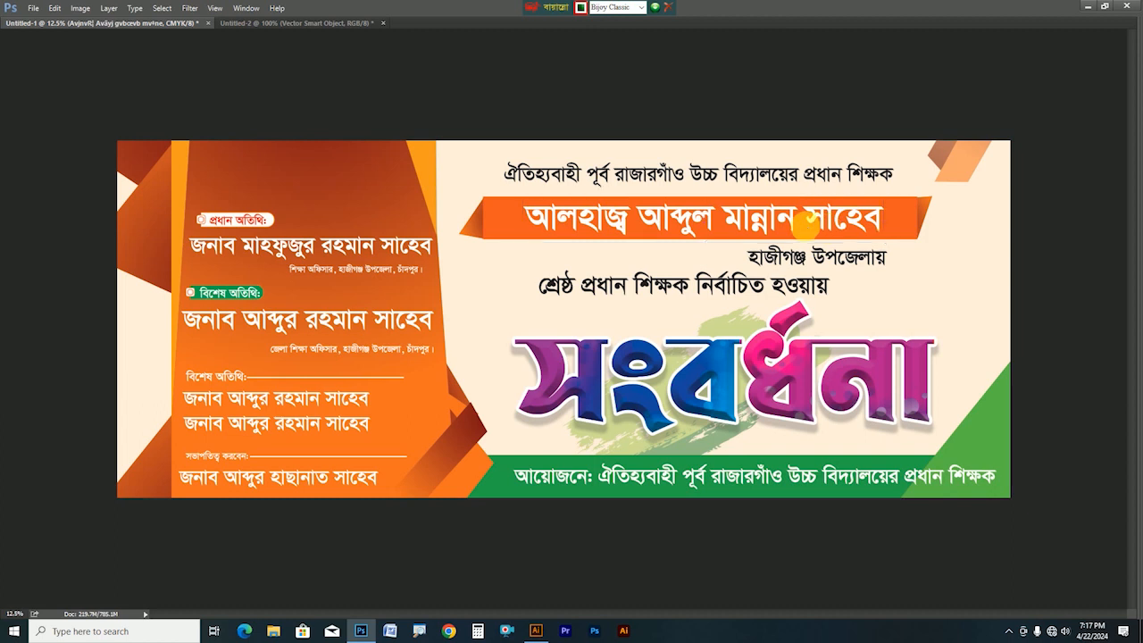
pyautogui.moveTo(735, 179); pyautogui.dragTo(747, 178)
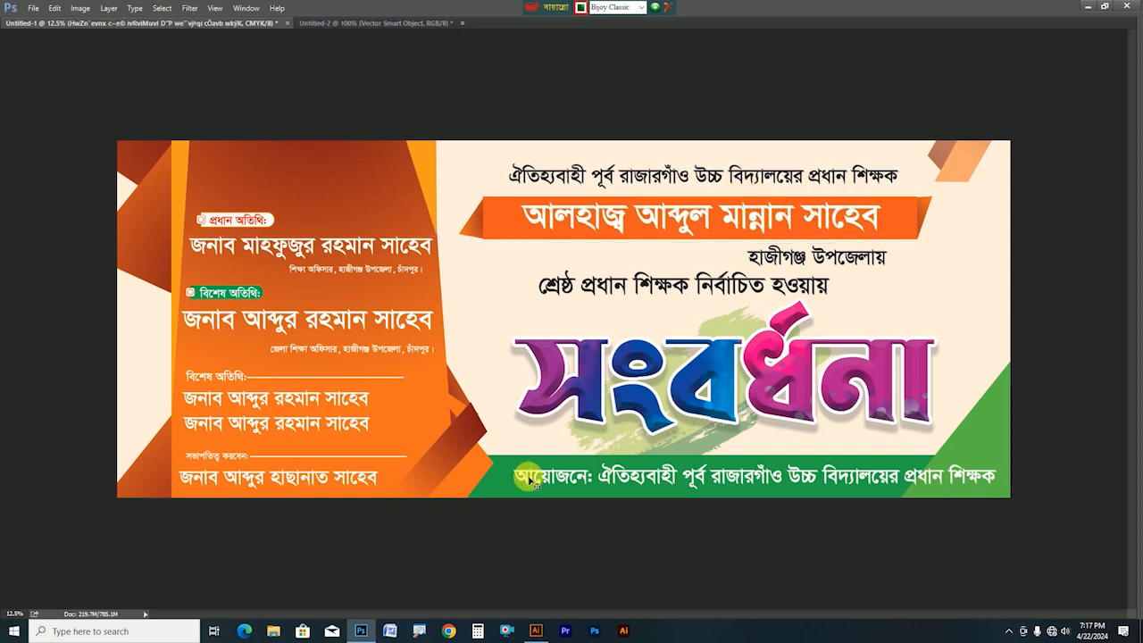